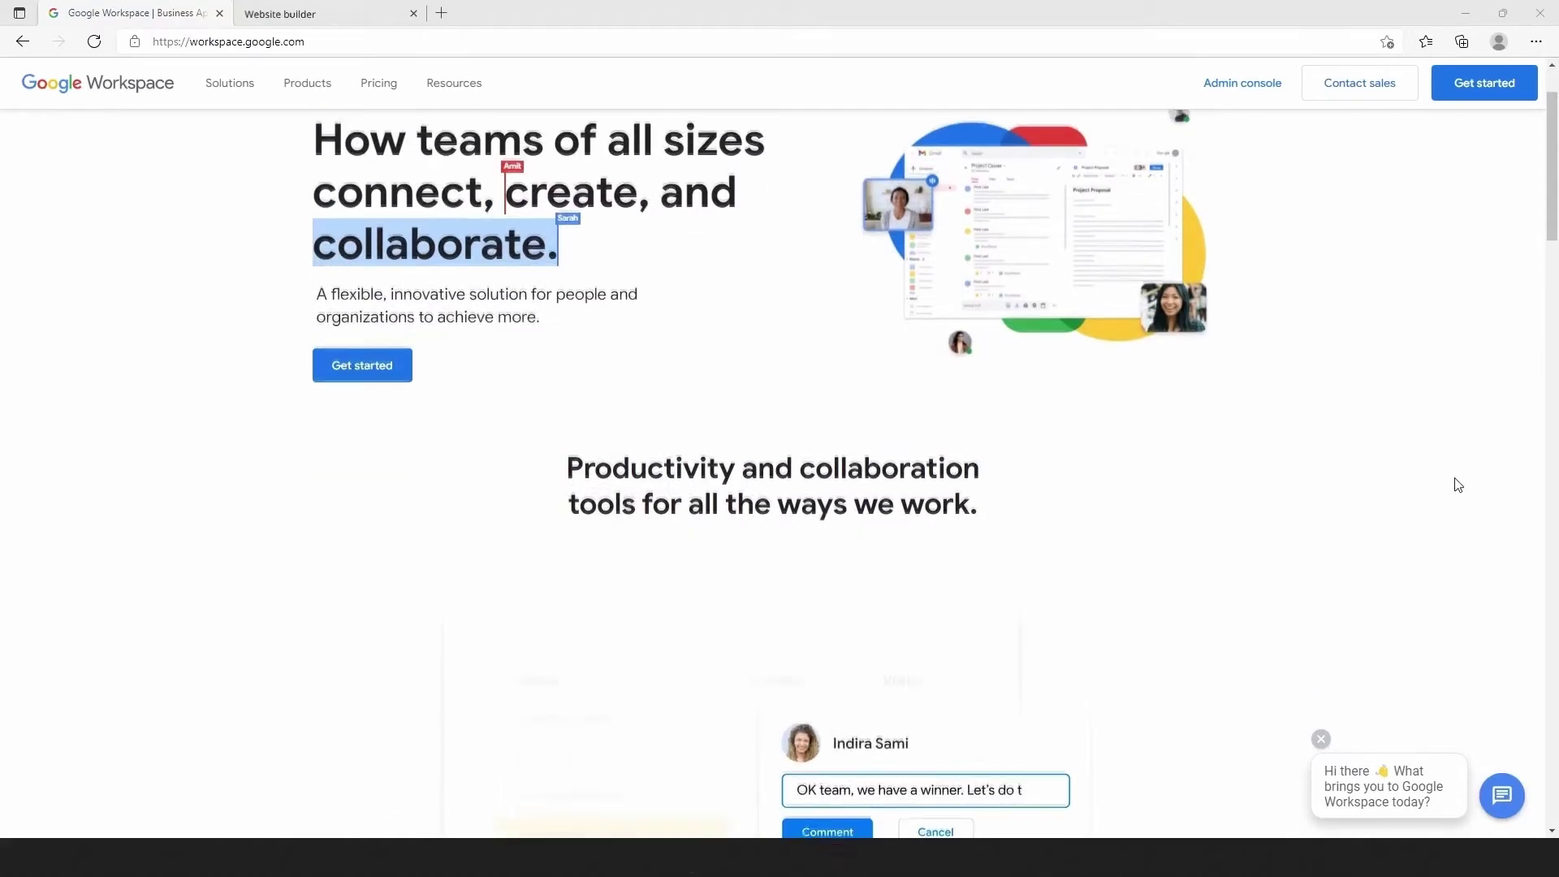
scroll(1458, 485, "down", 5)
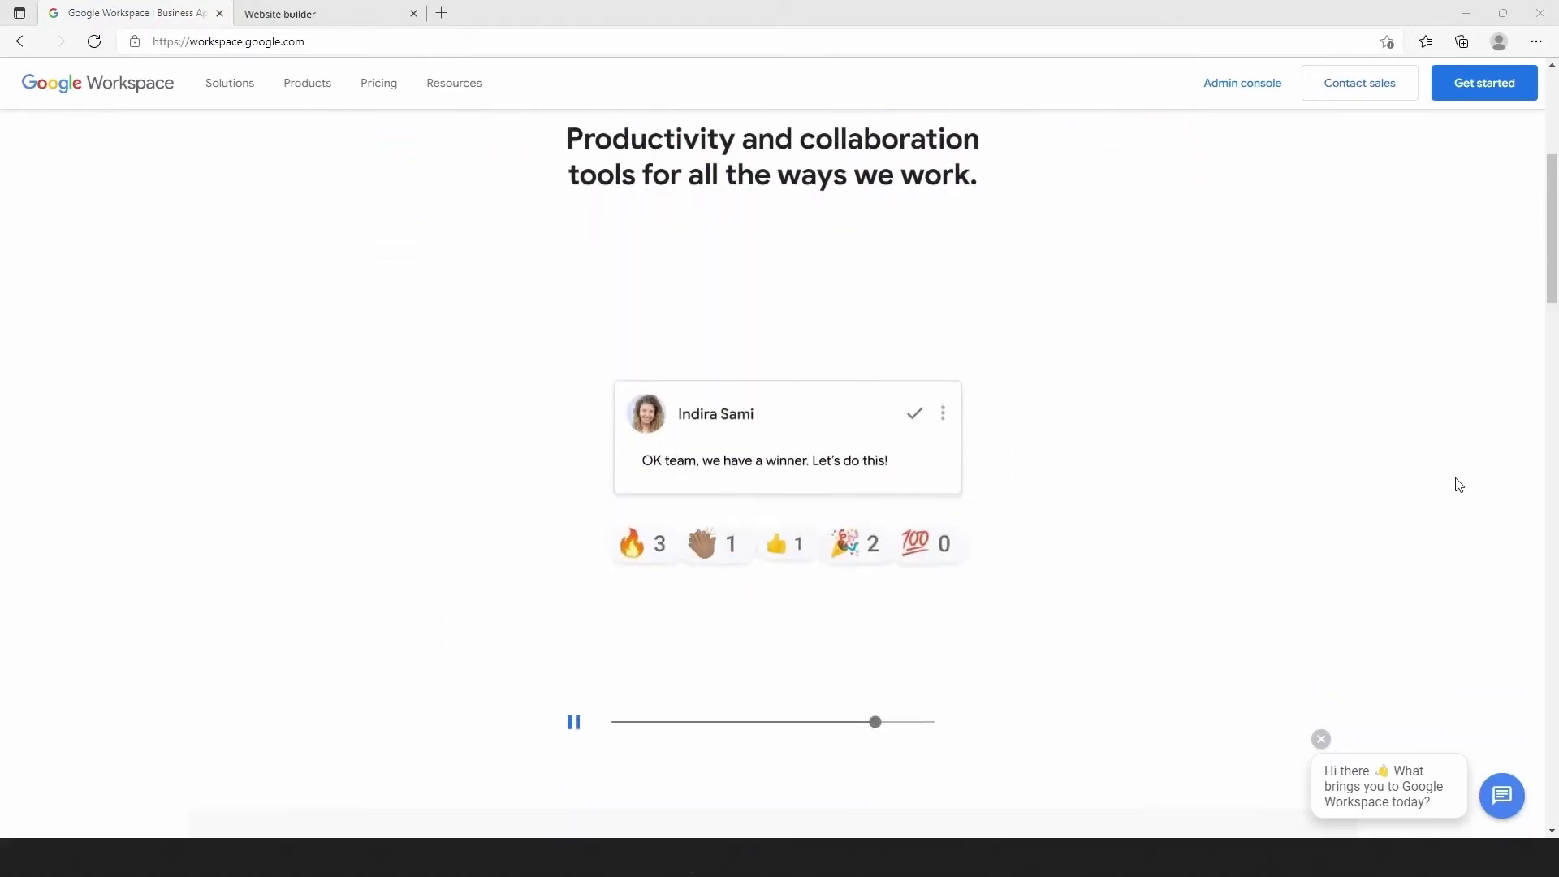
Scroll down and back up the Google Workspace homepage for reference.
scroll(1458, 484, "up", 7)
In Website builder, start a page from the Under construction > Blank template.
left_click(374, 14)
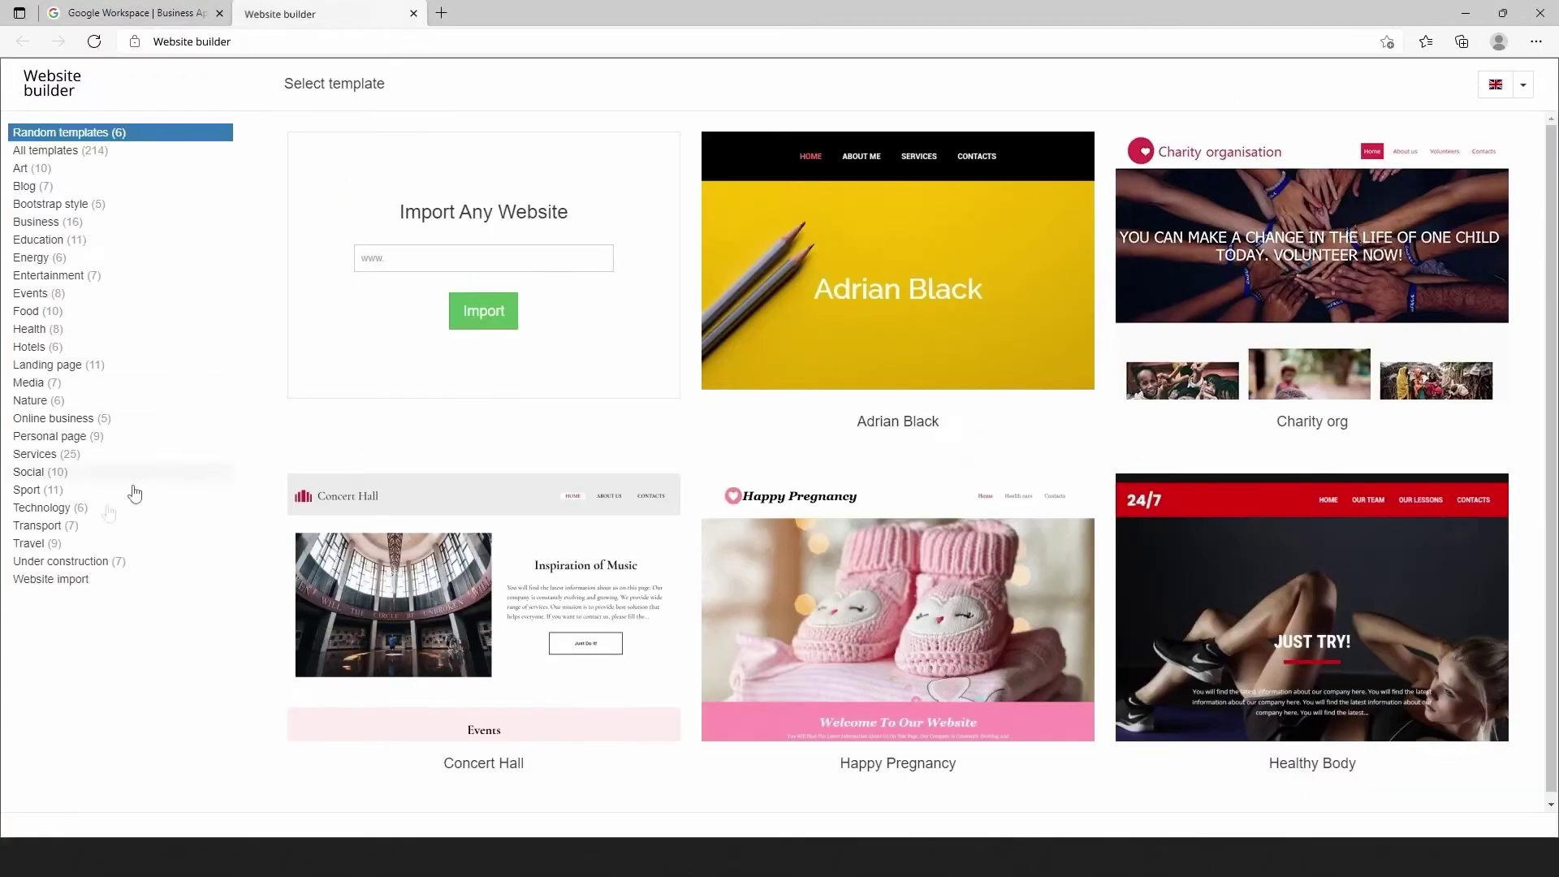
left_click(55, 561)
mouse_move(316, 362)
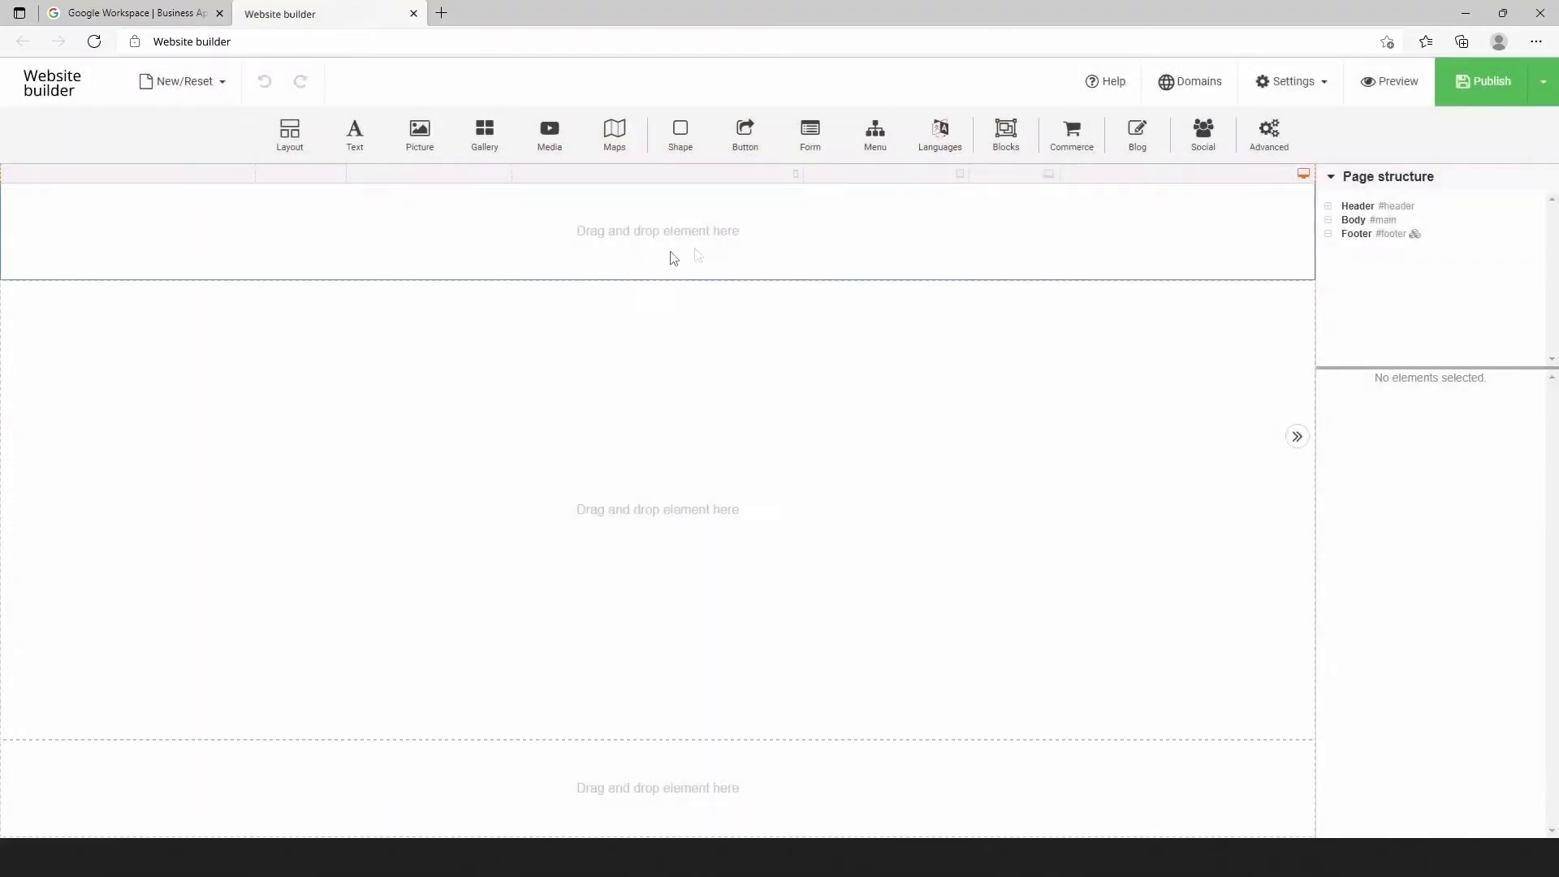
Turn off the header's minimum height and drag a layout block into the header.
left_click(802, 239)
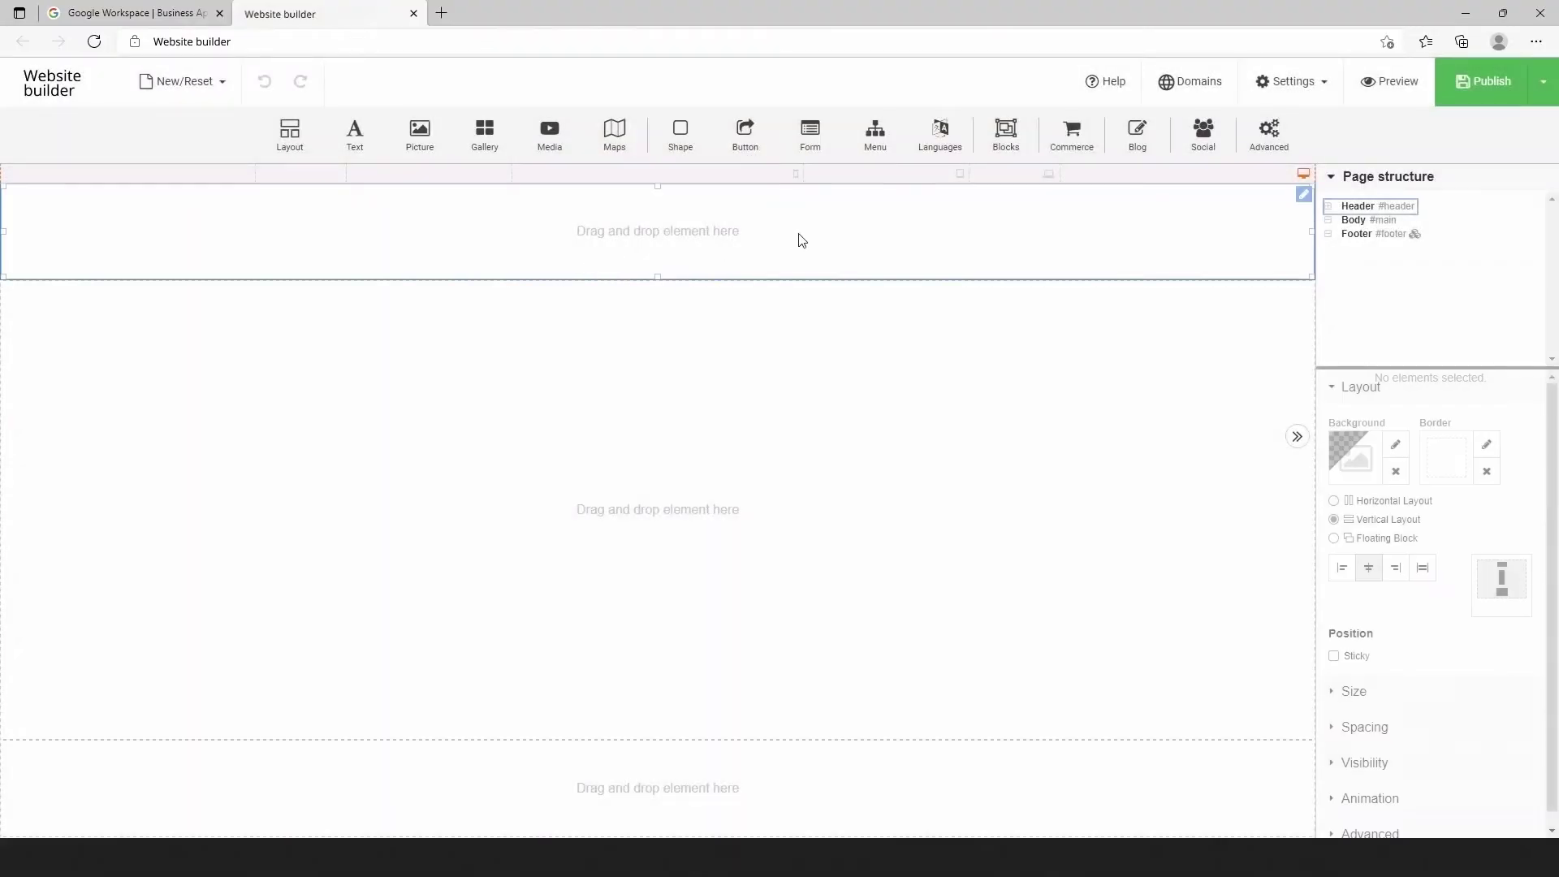
left_click(1354, 690)
scroll(1383, 758, "down", 2)
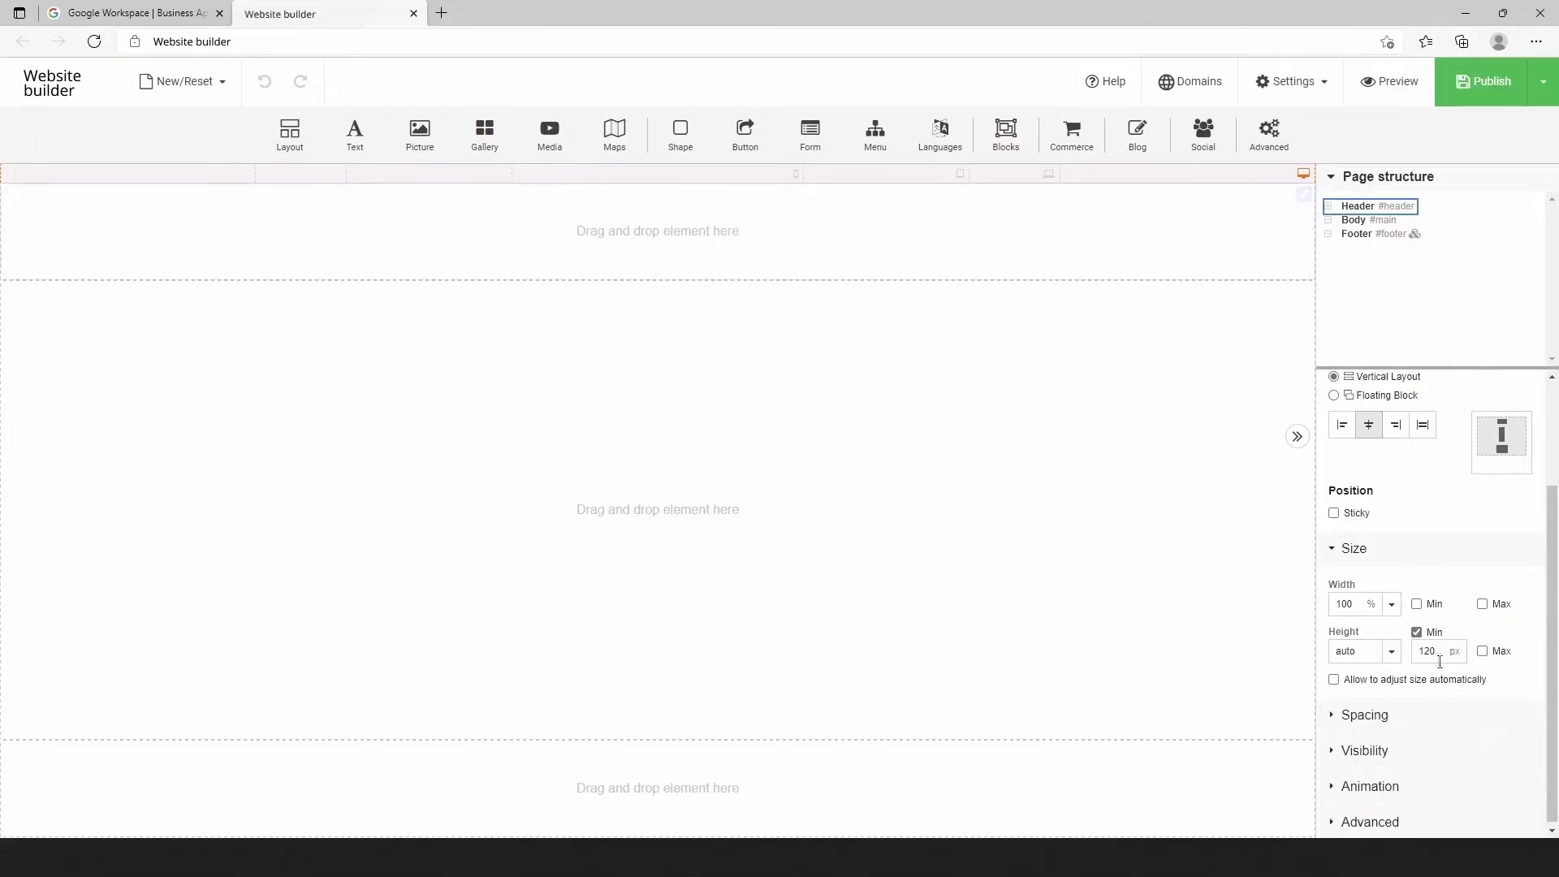
left_click(1417, 633)
left_click_drag(289, 131, 391, 197)
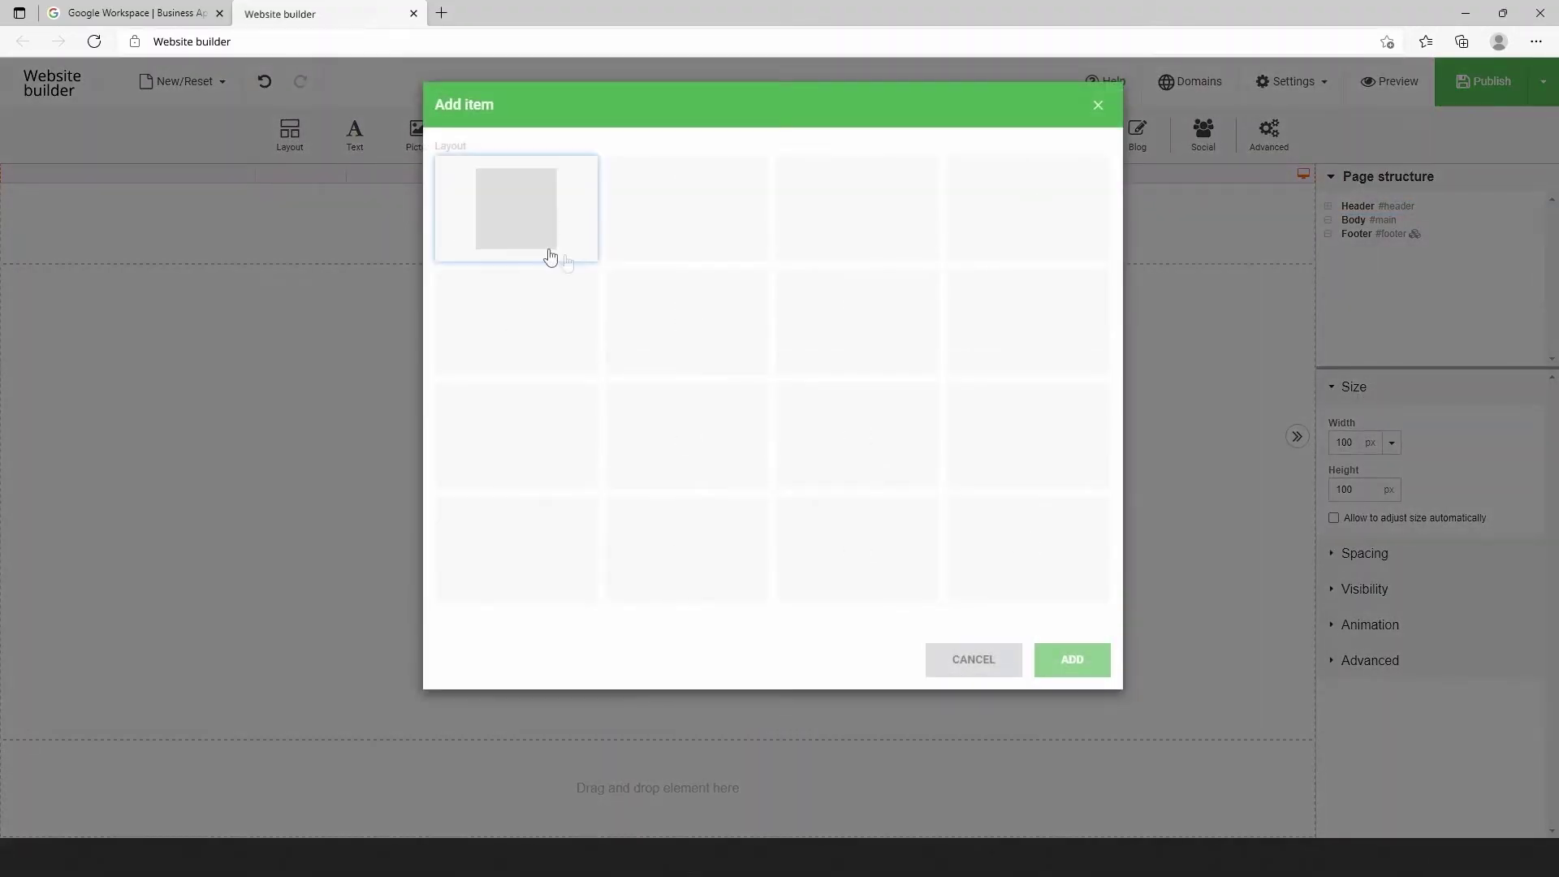
Insert a three-column horizontal layout in the header, 65 px tall with Min unchecked.
double_click(679, 317)
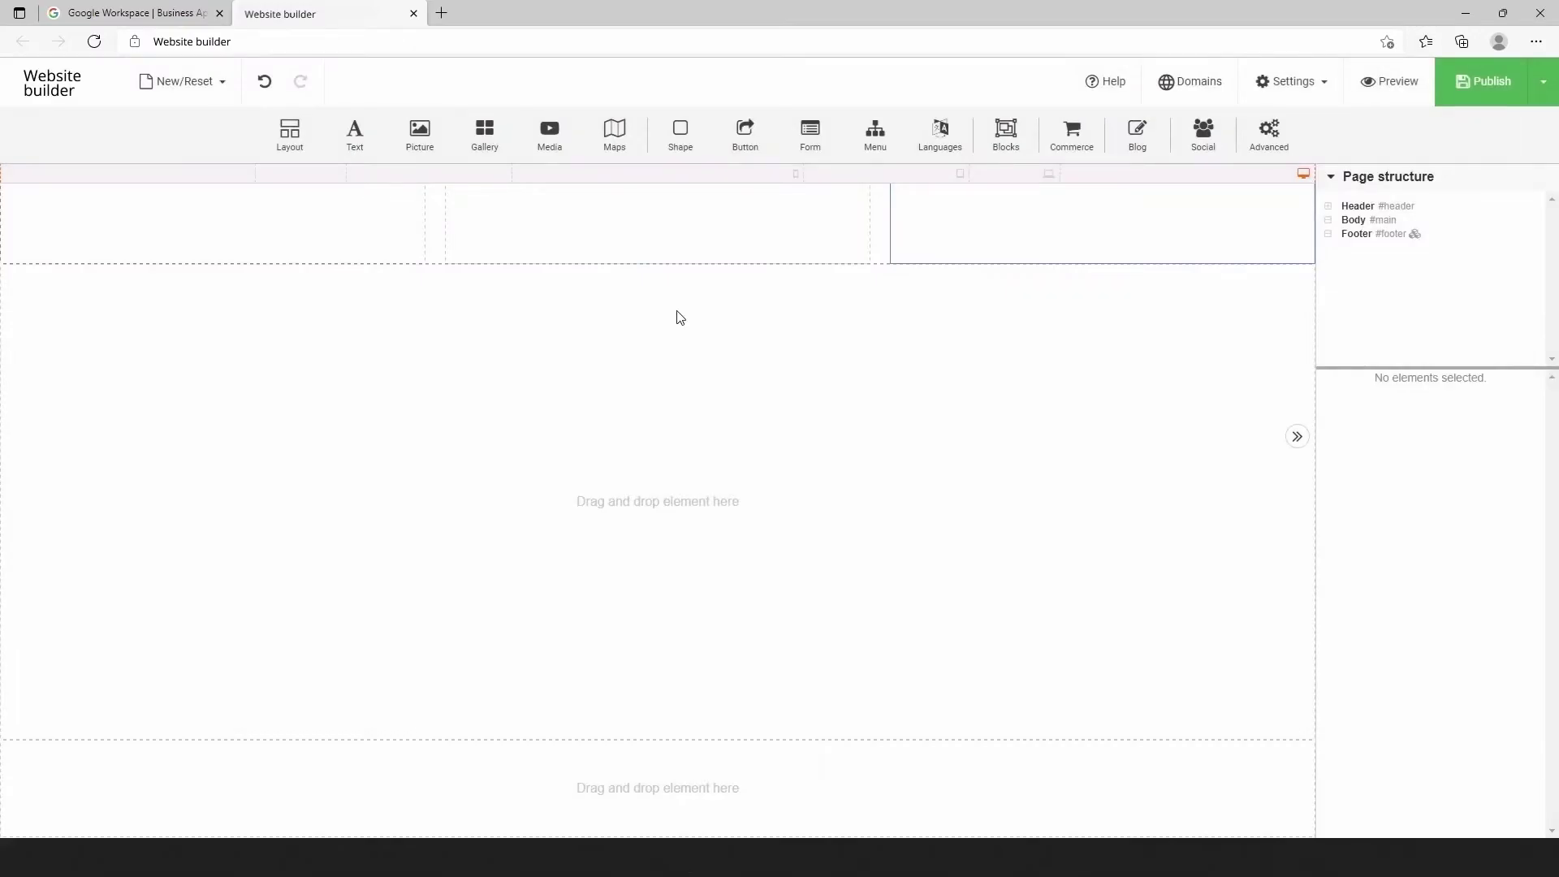
left_click(1329, 206)
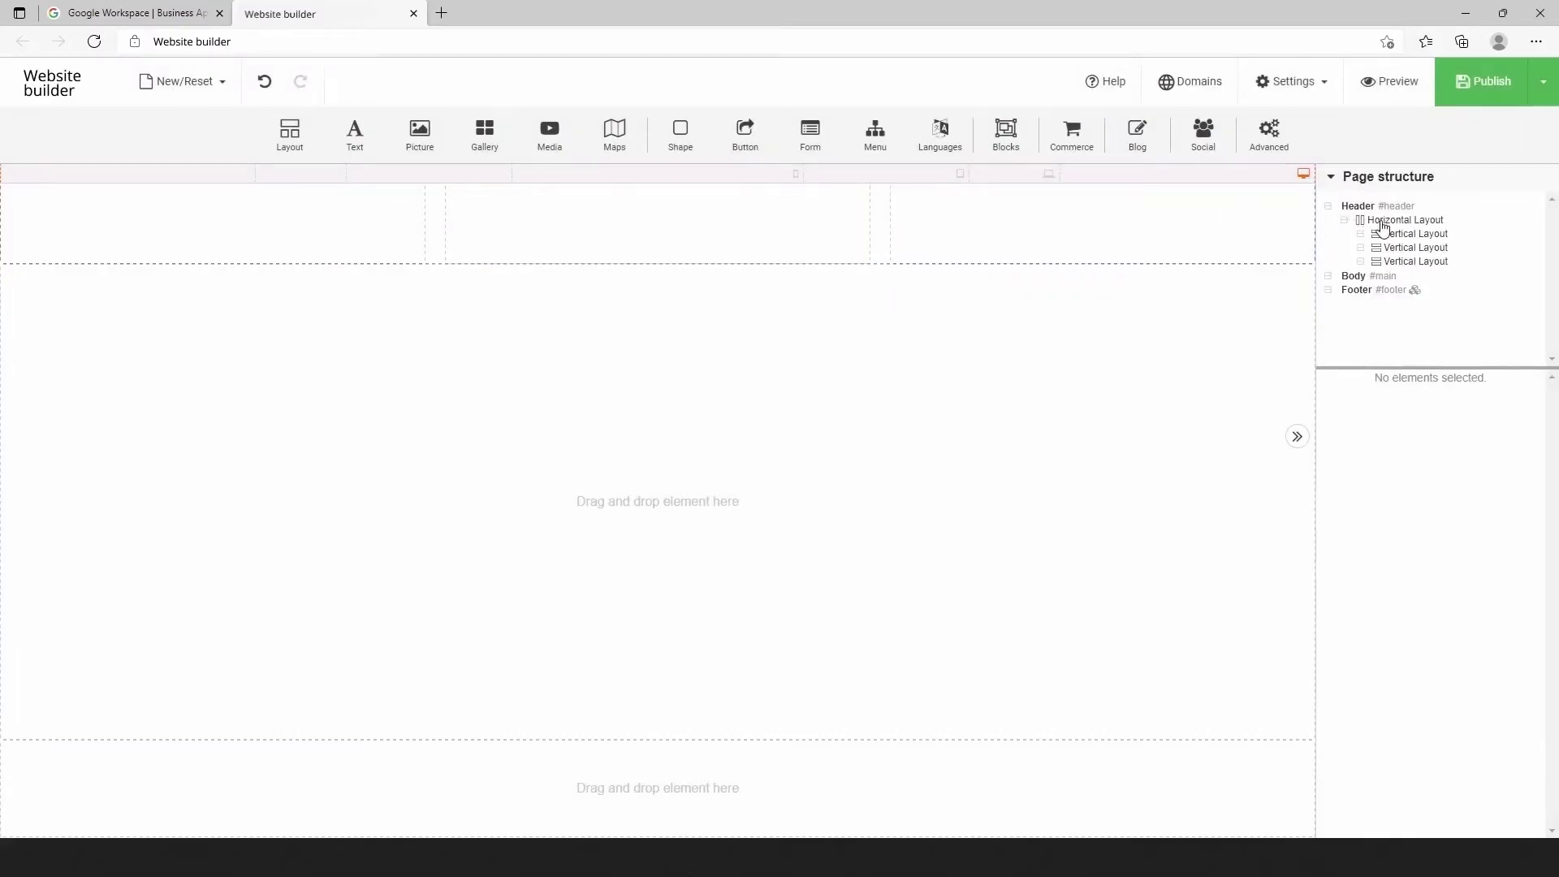
left_click(1380, 220)
scroll(1374, 649, "down", 3)
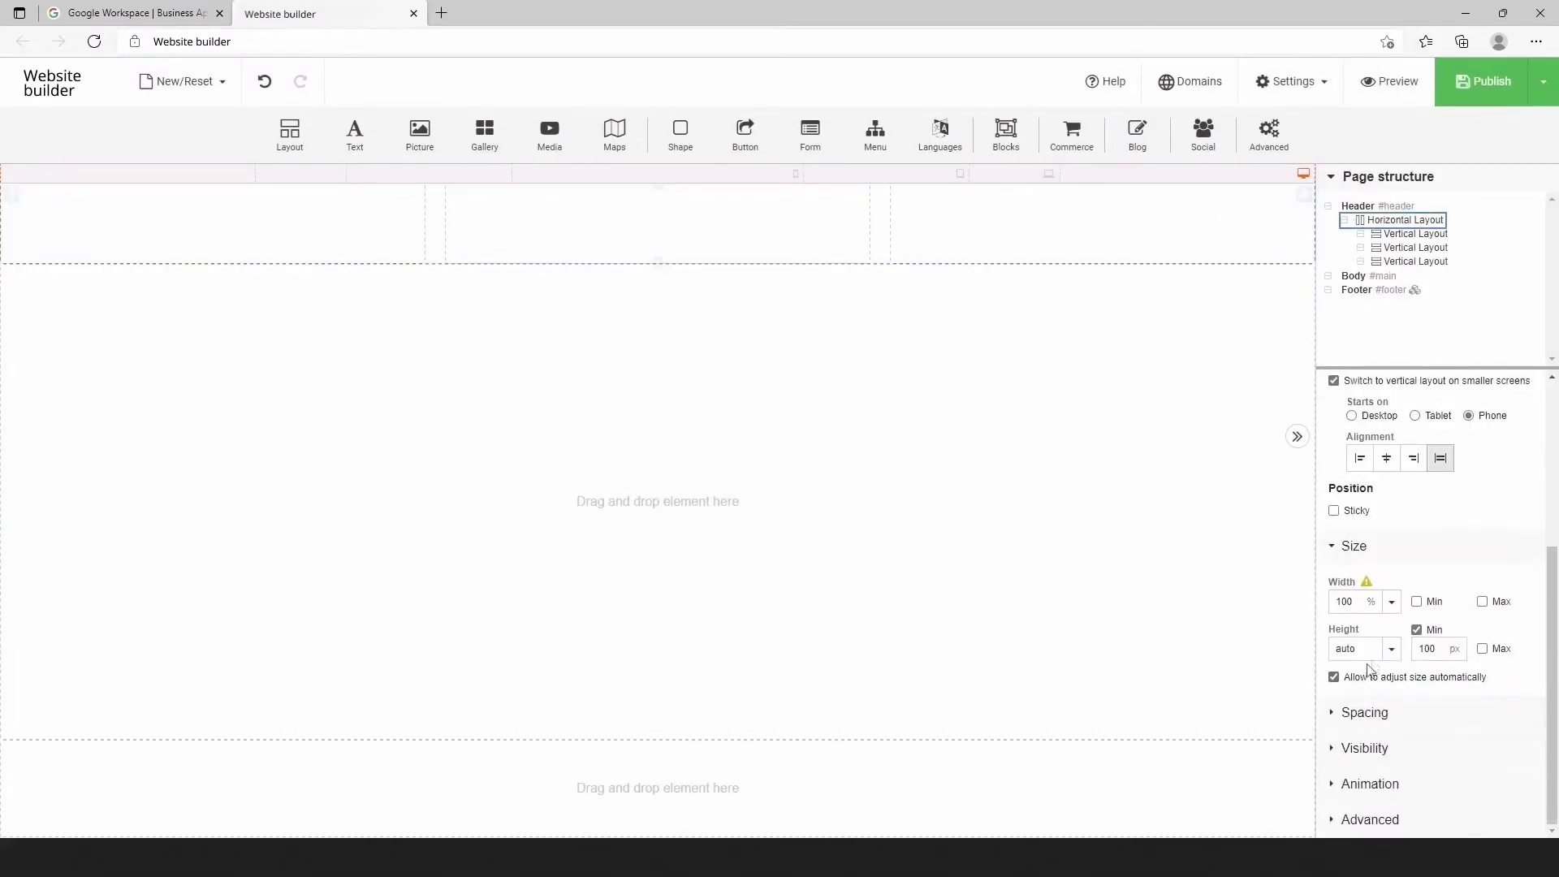
left_click(1390, 649)
left_click(1371, 685)
left_click_drag(1355, 649, 1324, 652)
type("65")
left_click(1417, 631)
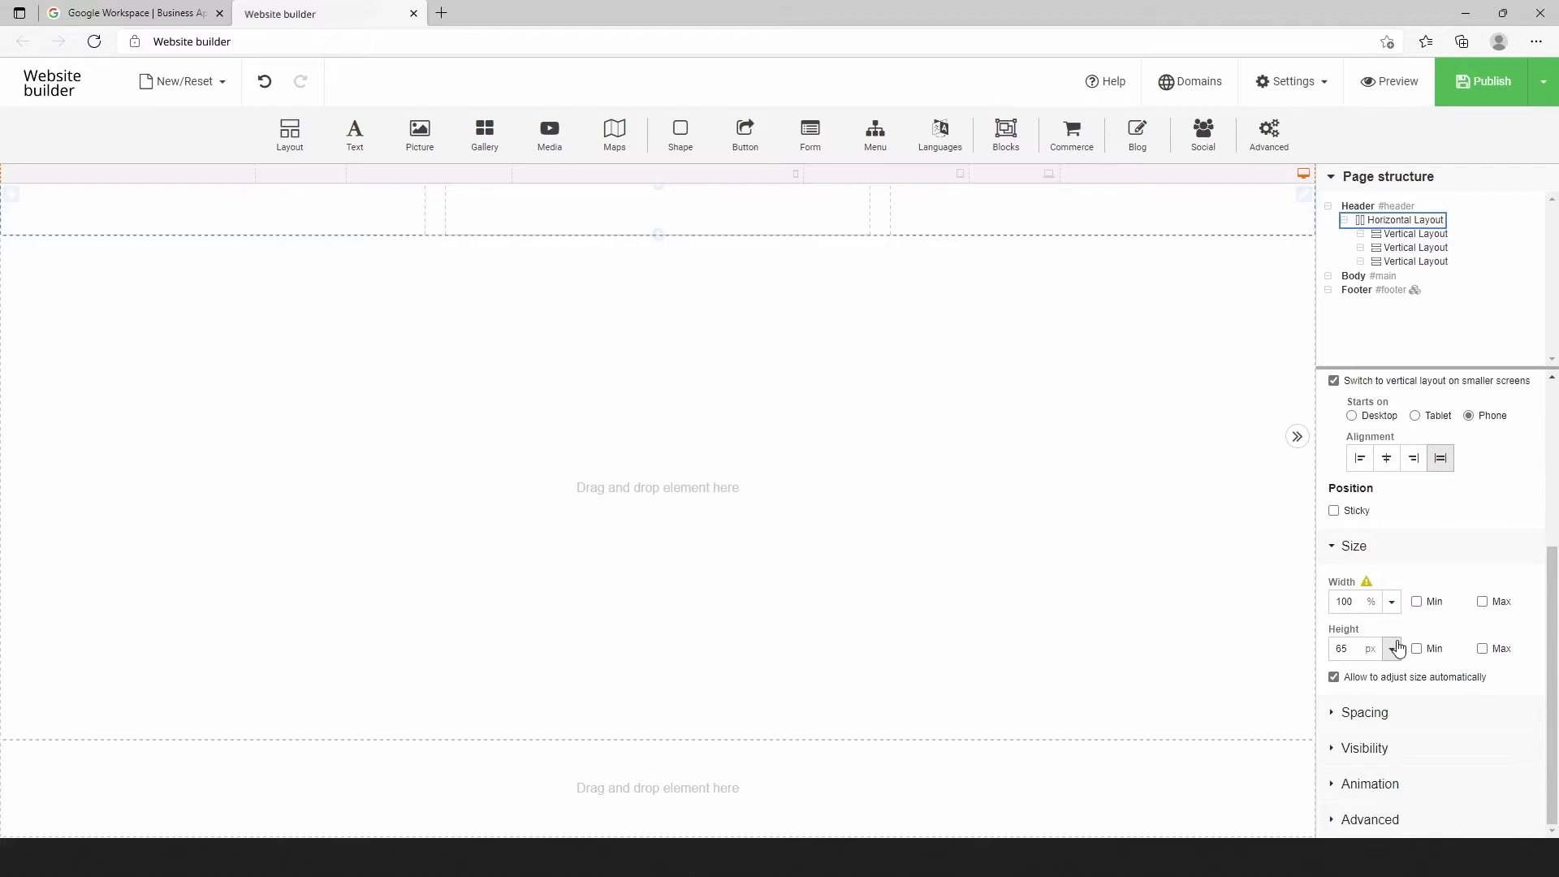
Undo the last change and place the square-style google-logo picture in the first header column.
key("ctrl+z")
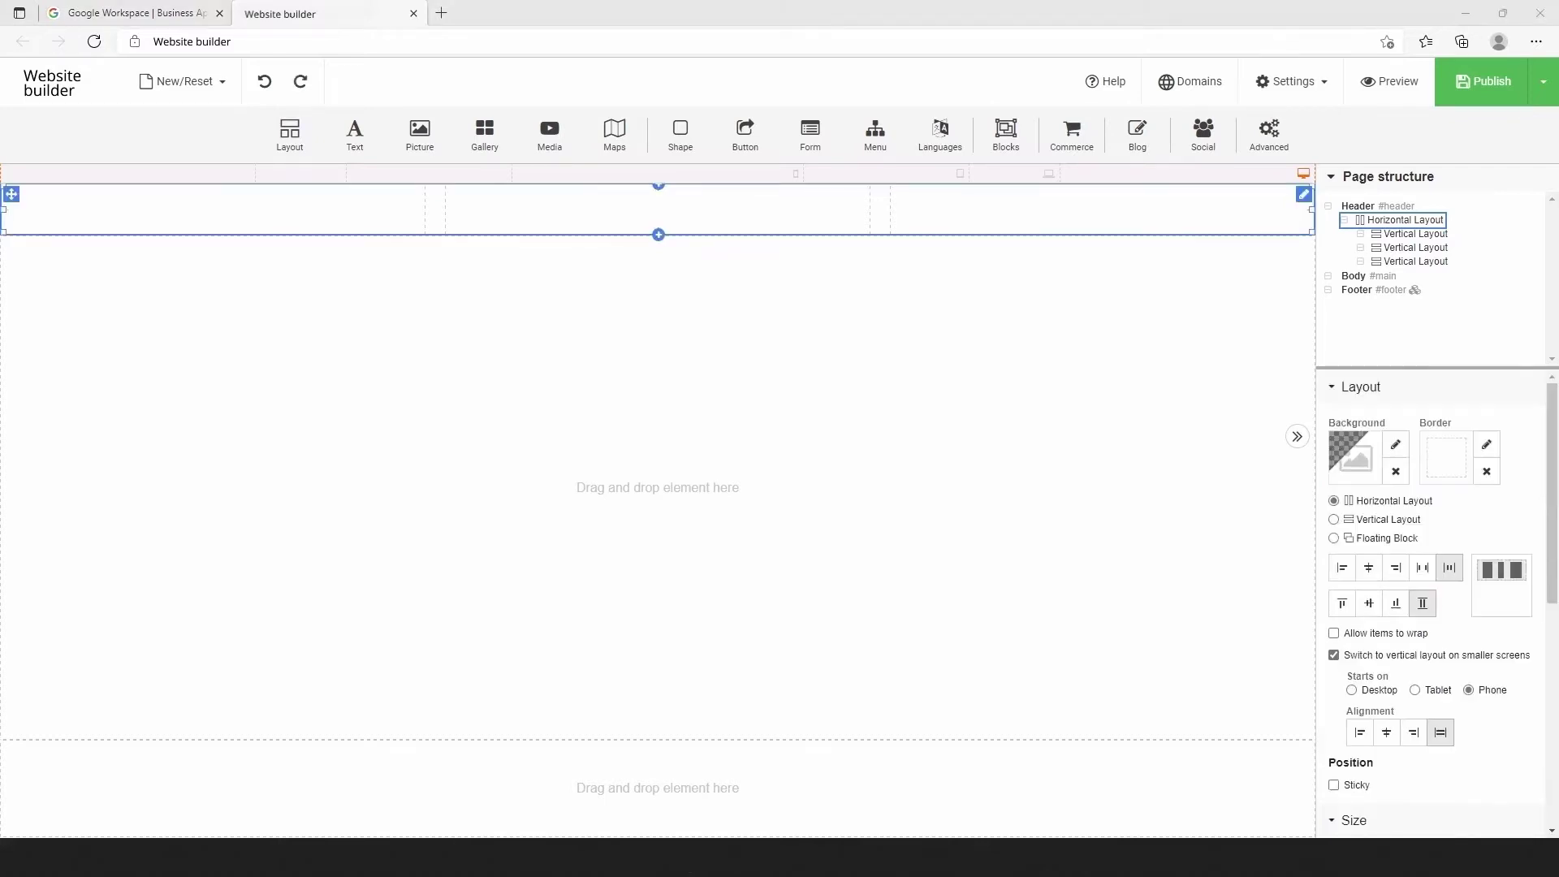
left_click_drag(417, 138, 313, 205)
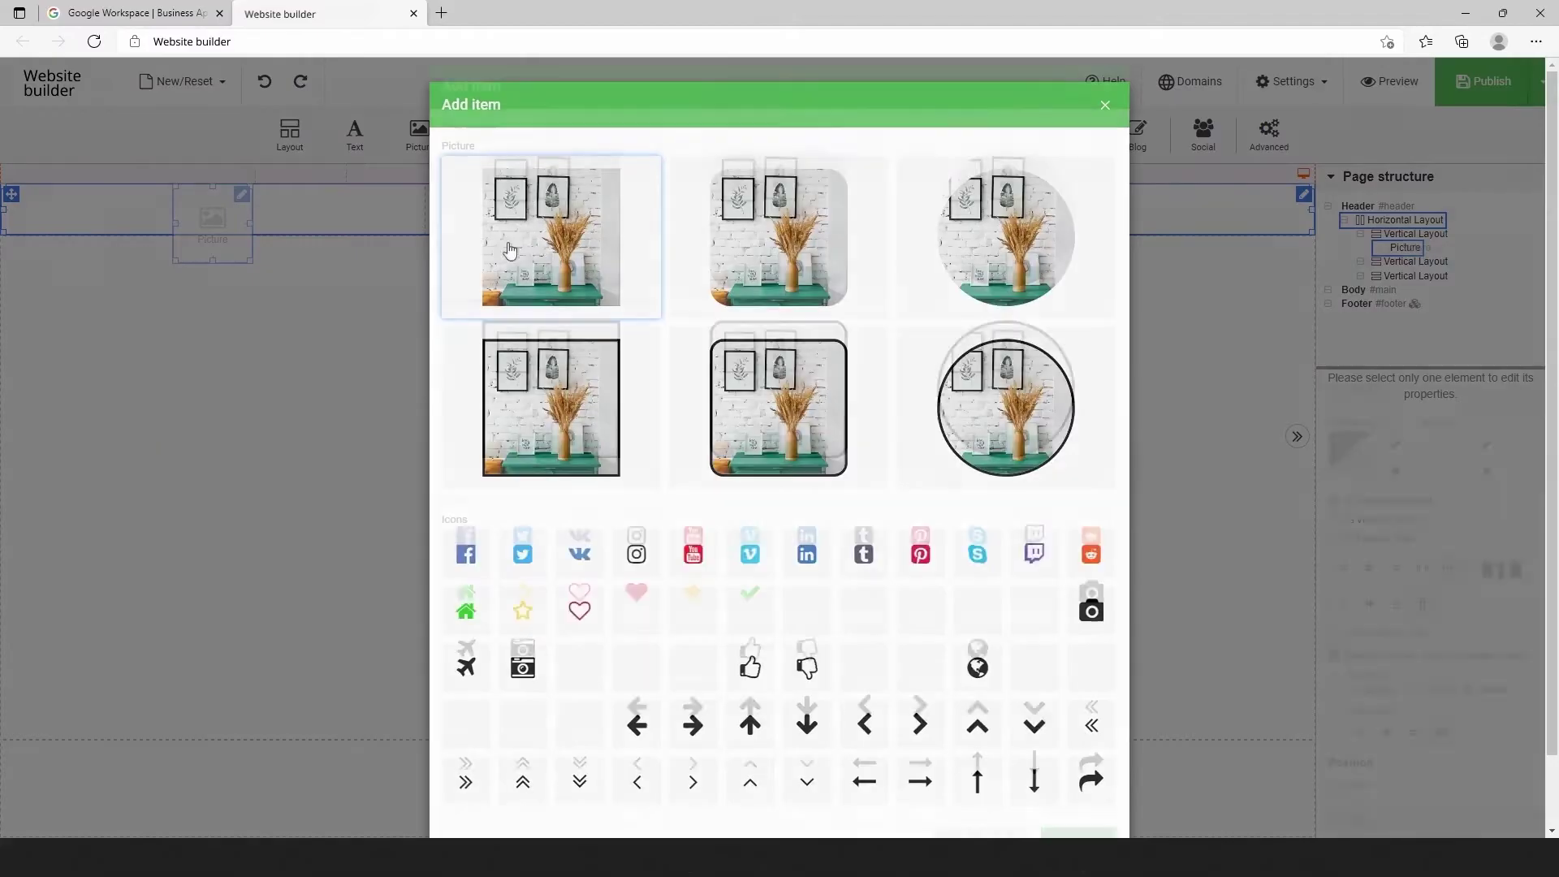
left_click(506, 251)
left_click(780, 262)
left_click(1053, 493)
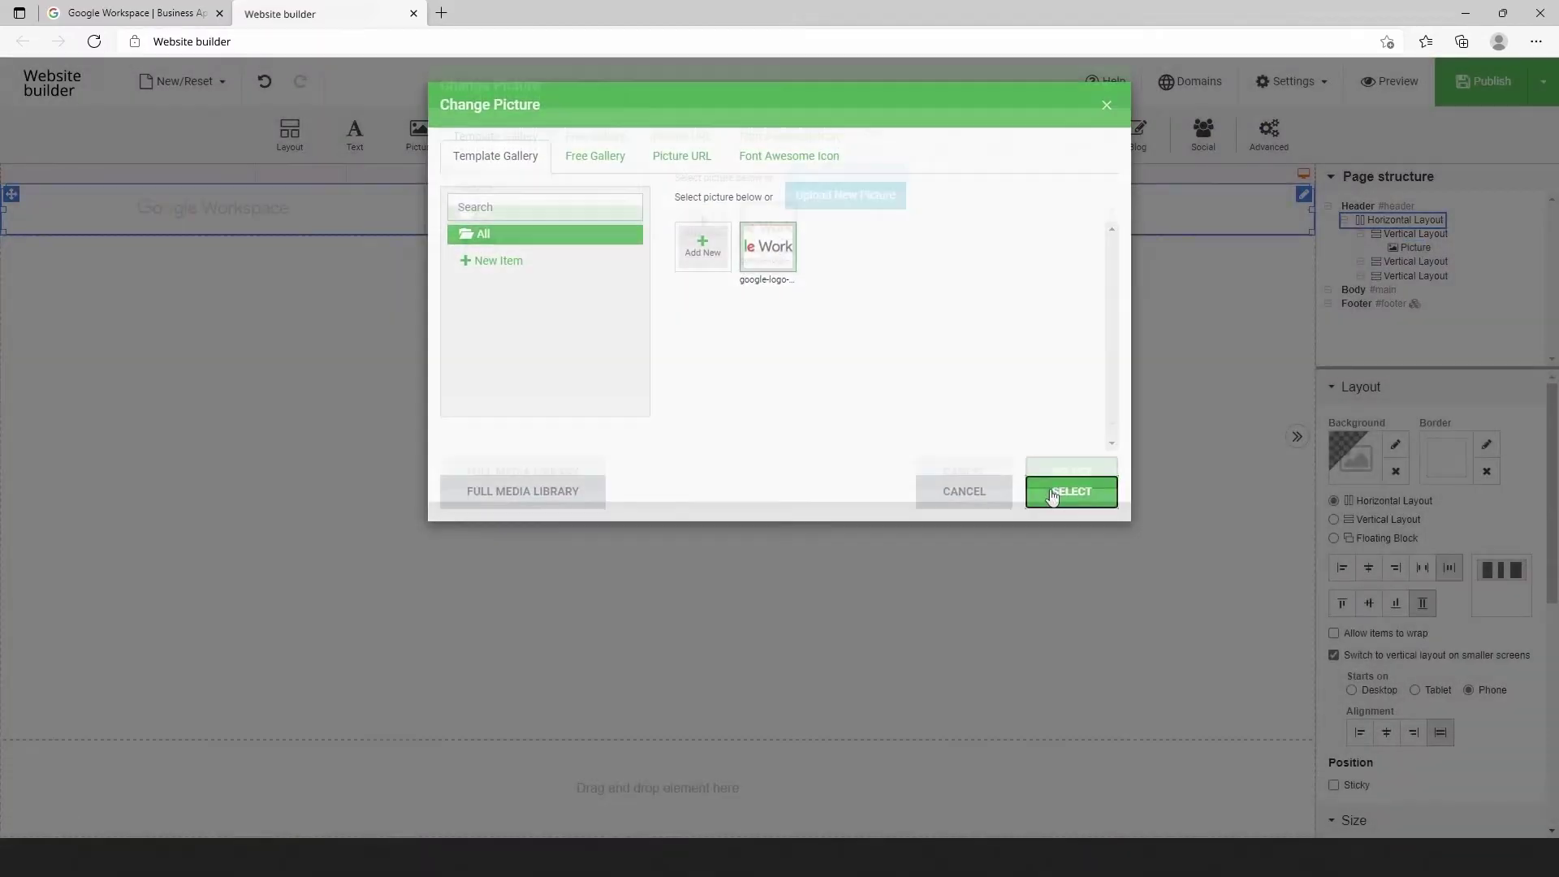
Left-align the logo's column and narrow it to 15% width.
left_click(357, 230)
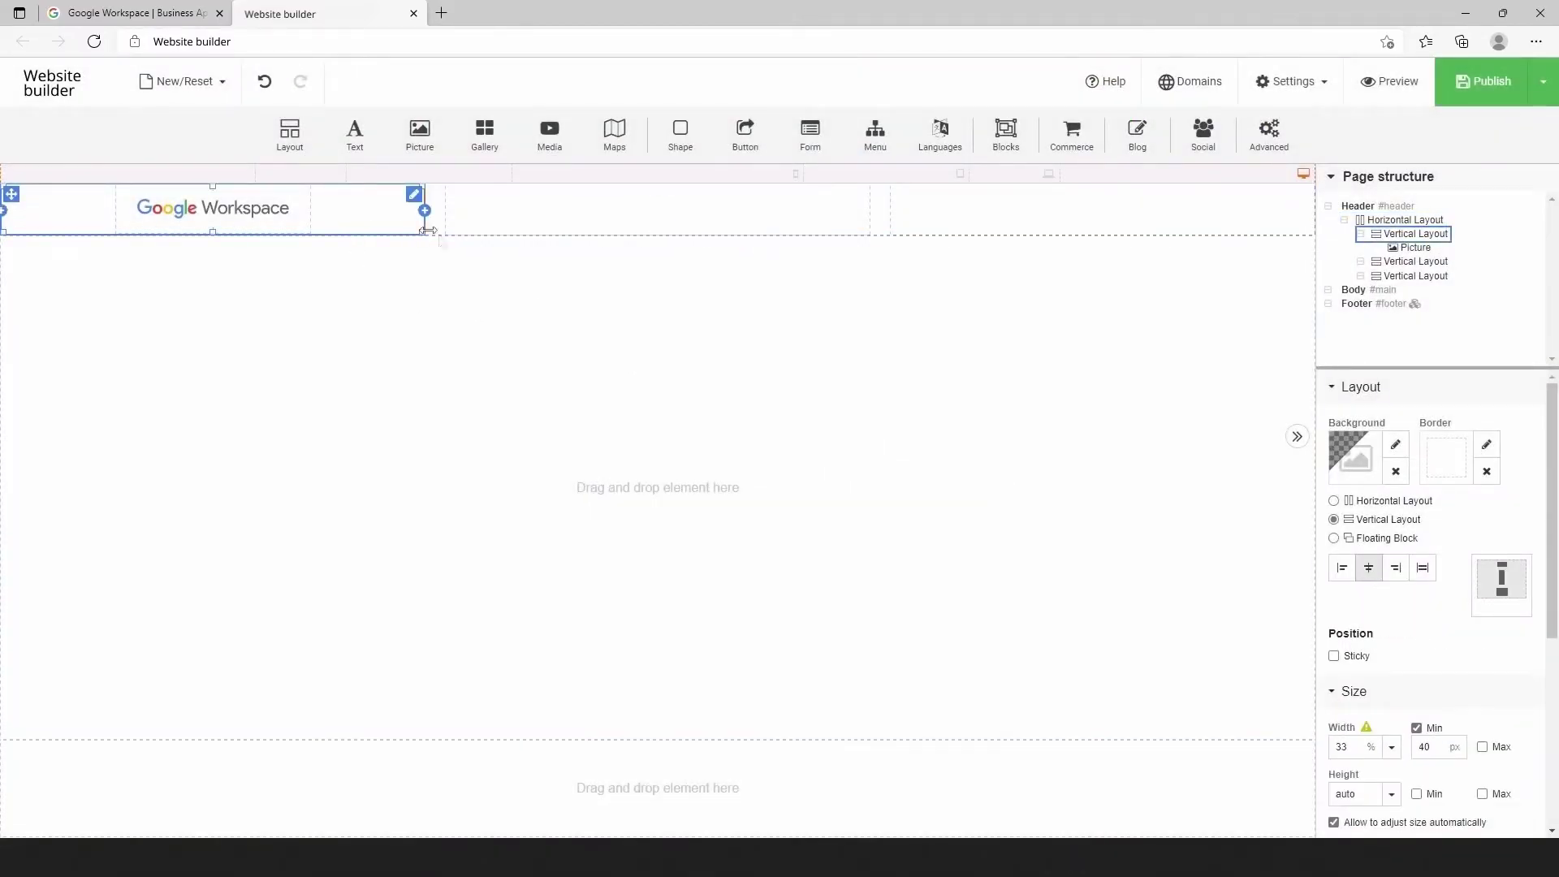
left_click(1344, 569)
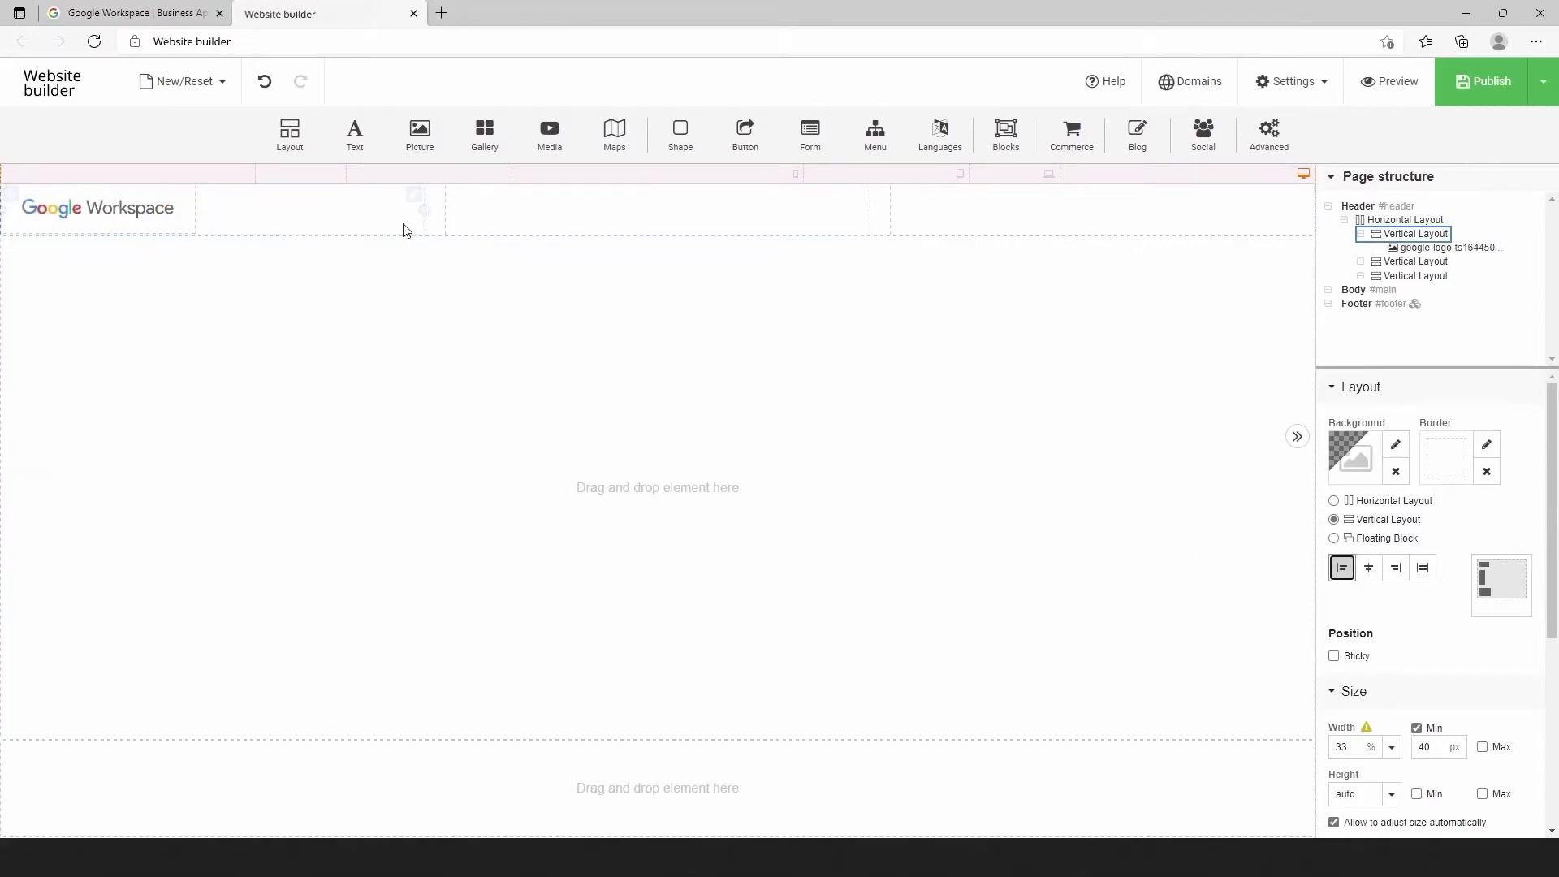
left_click_drag(424, 210, 195, 213)
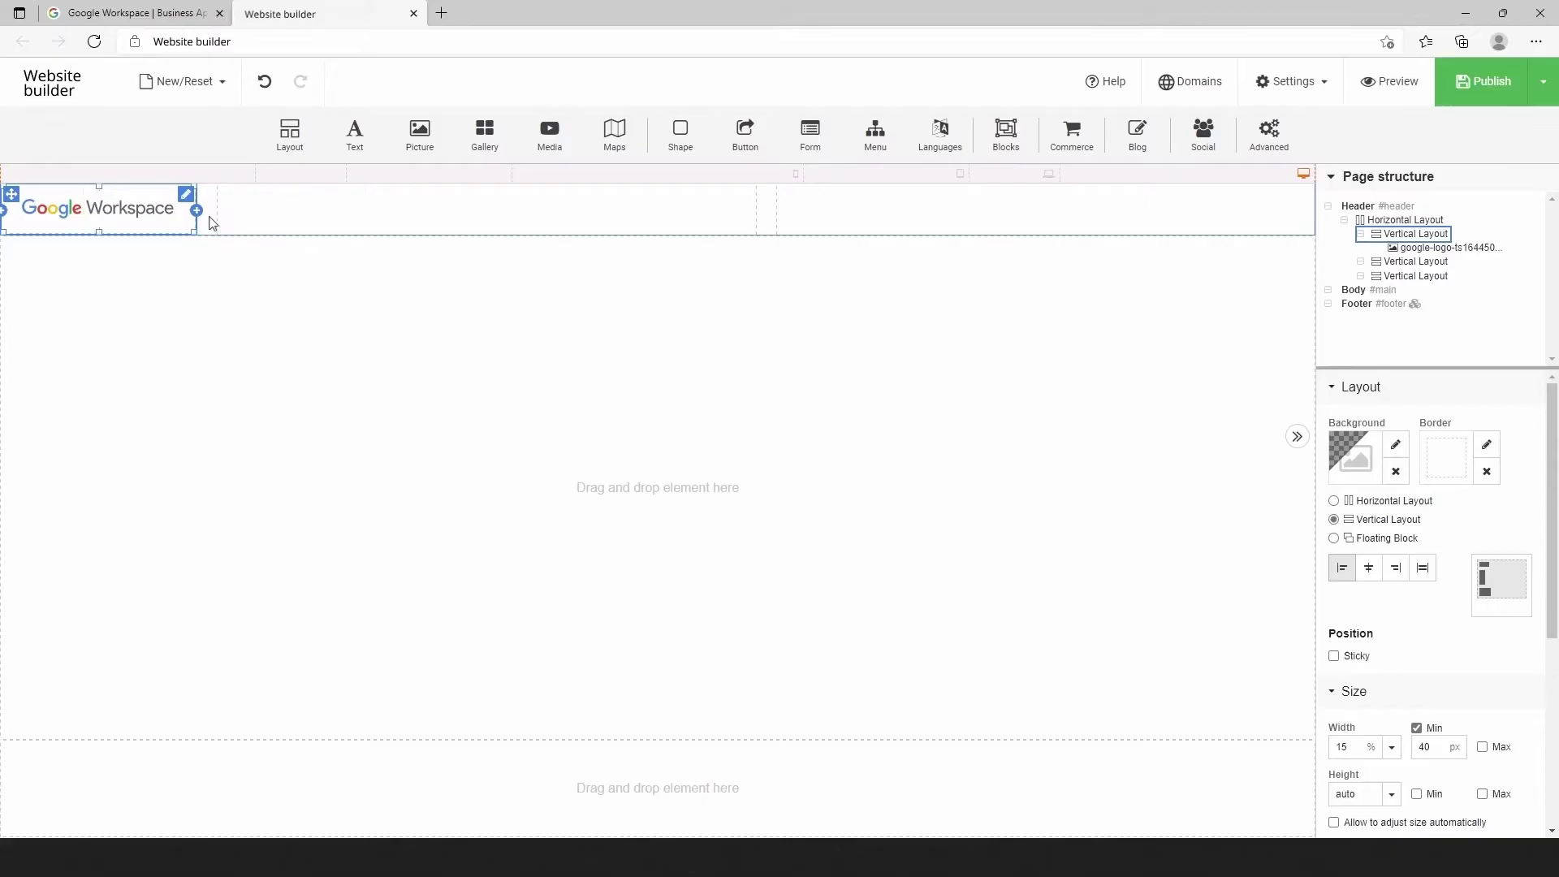
Trim the second column's left margin and add a left-aligned text-link menu into it.
left_click(234, 220)
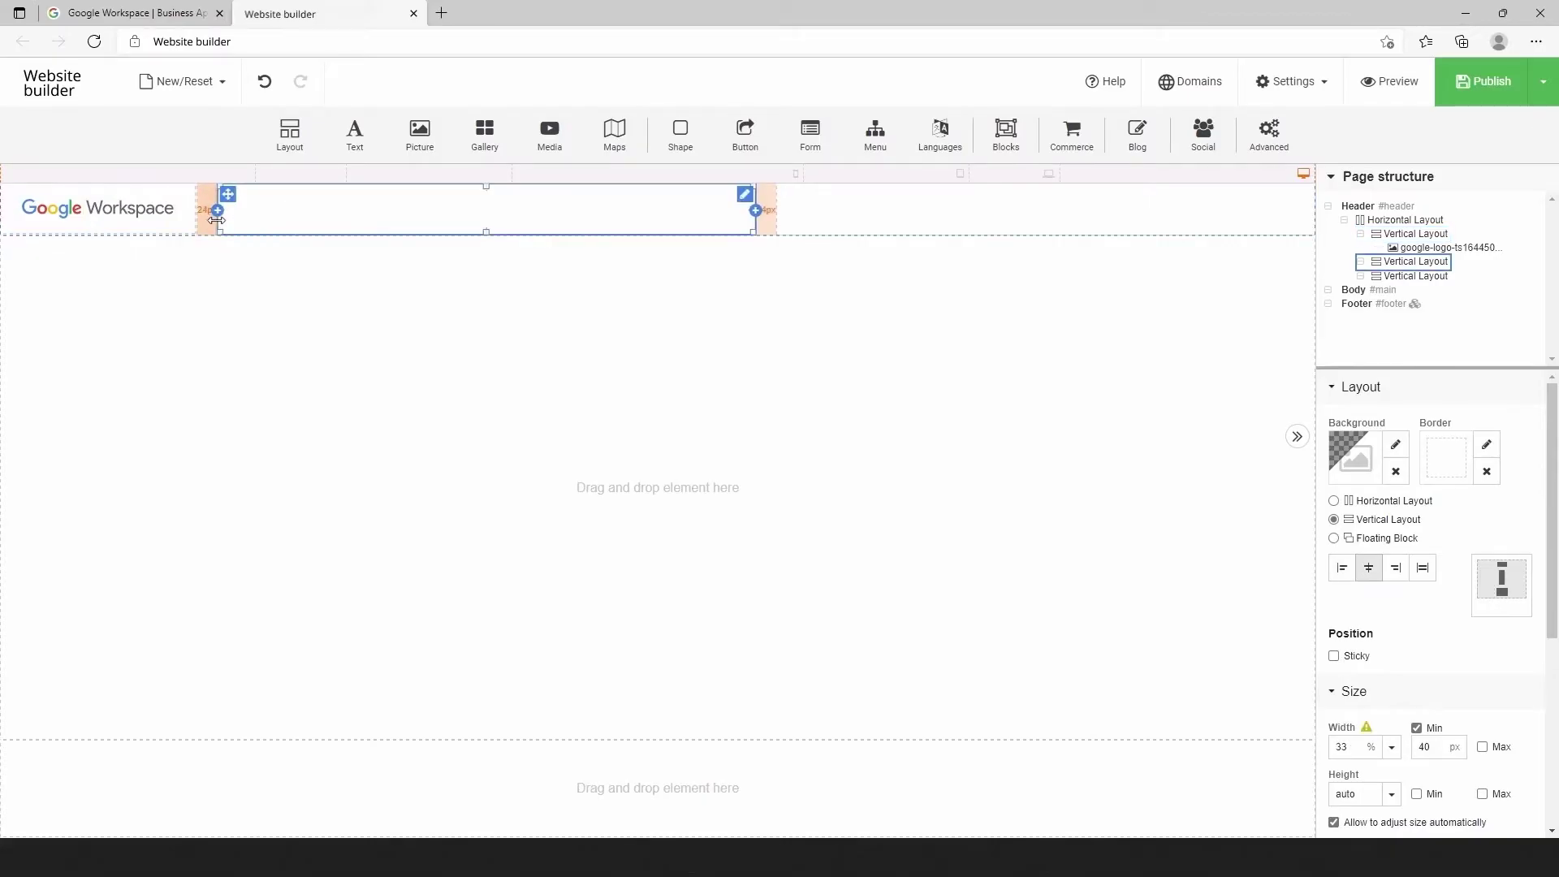
left_click_drag(217, 219, 212, 219)
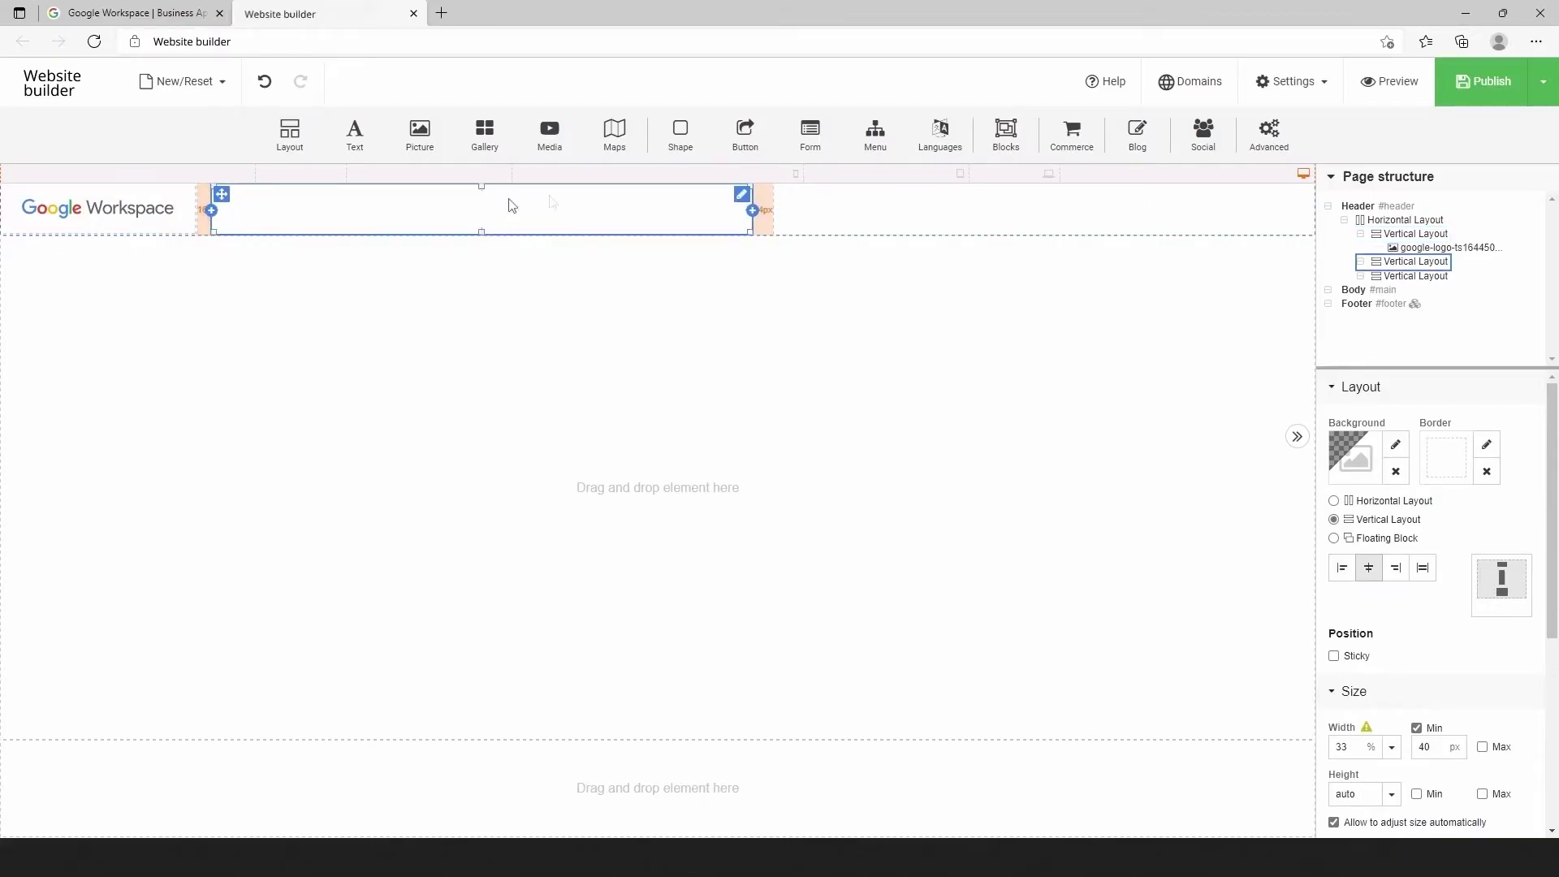
left_click_drag(875, 130, 543, 216)
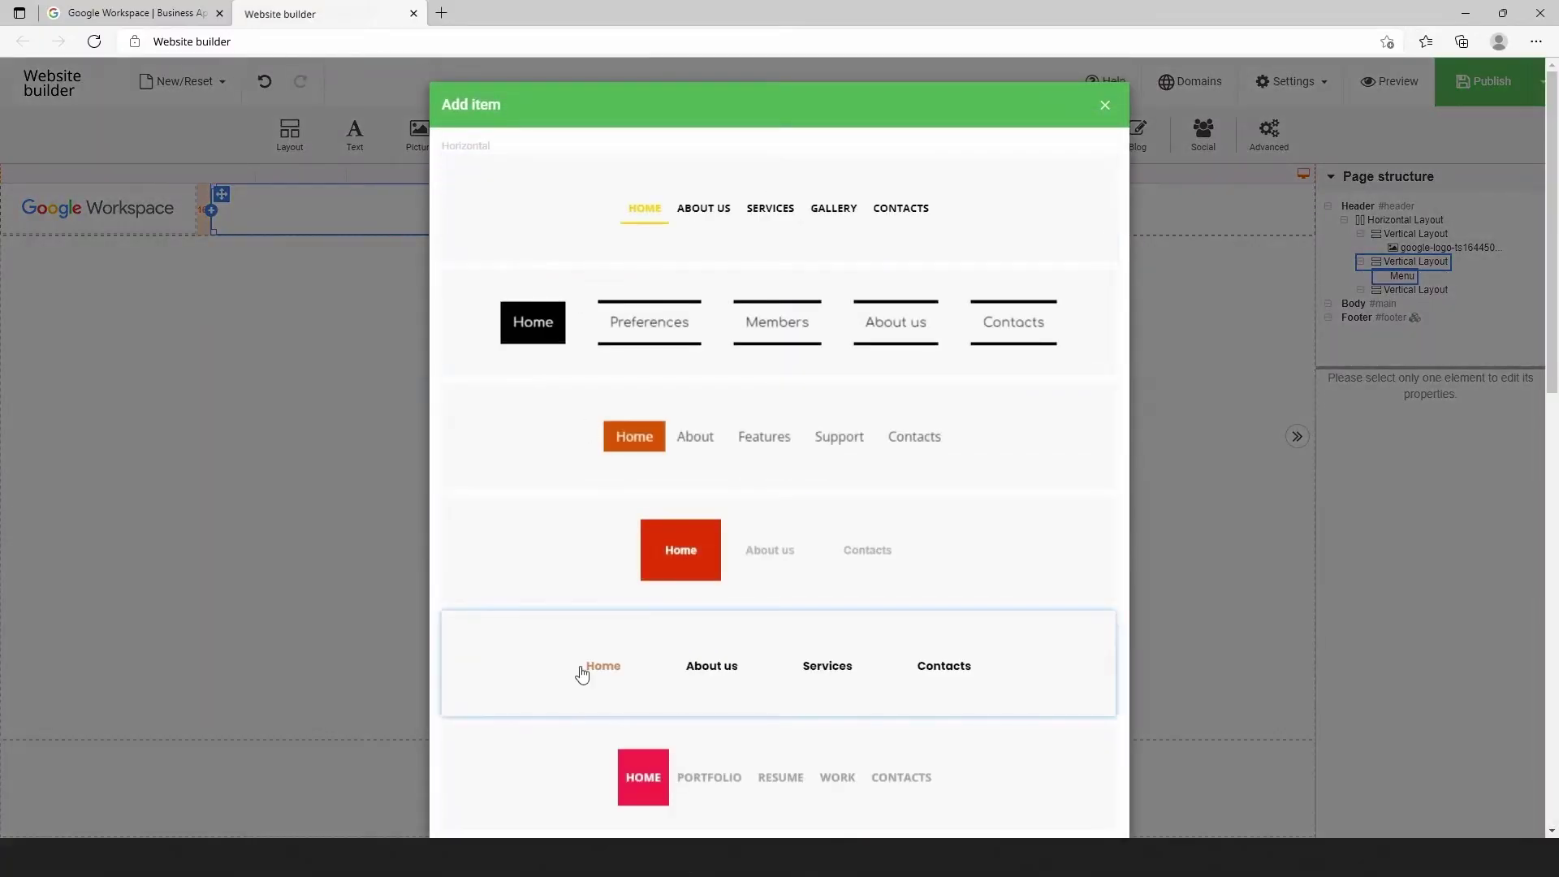
left_click(581, 673)
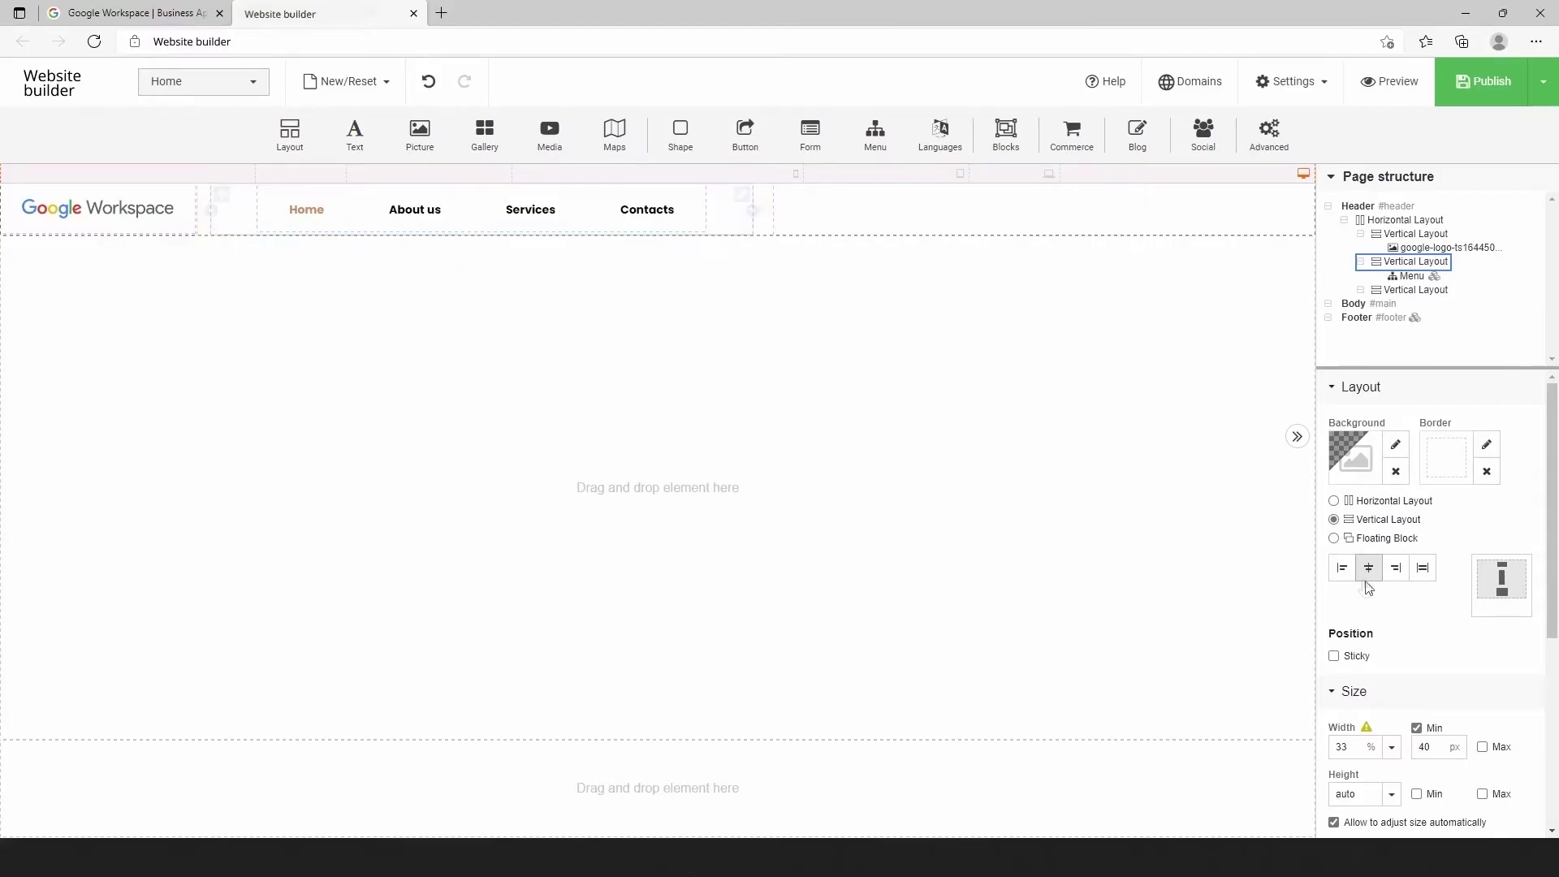
left_click(1342, 568)
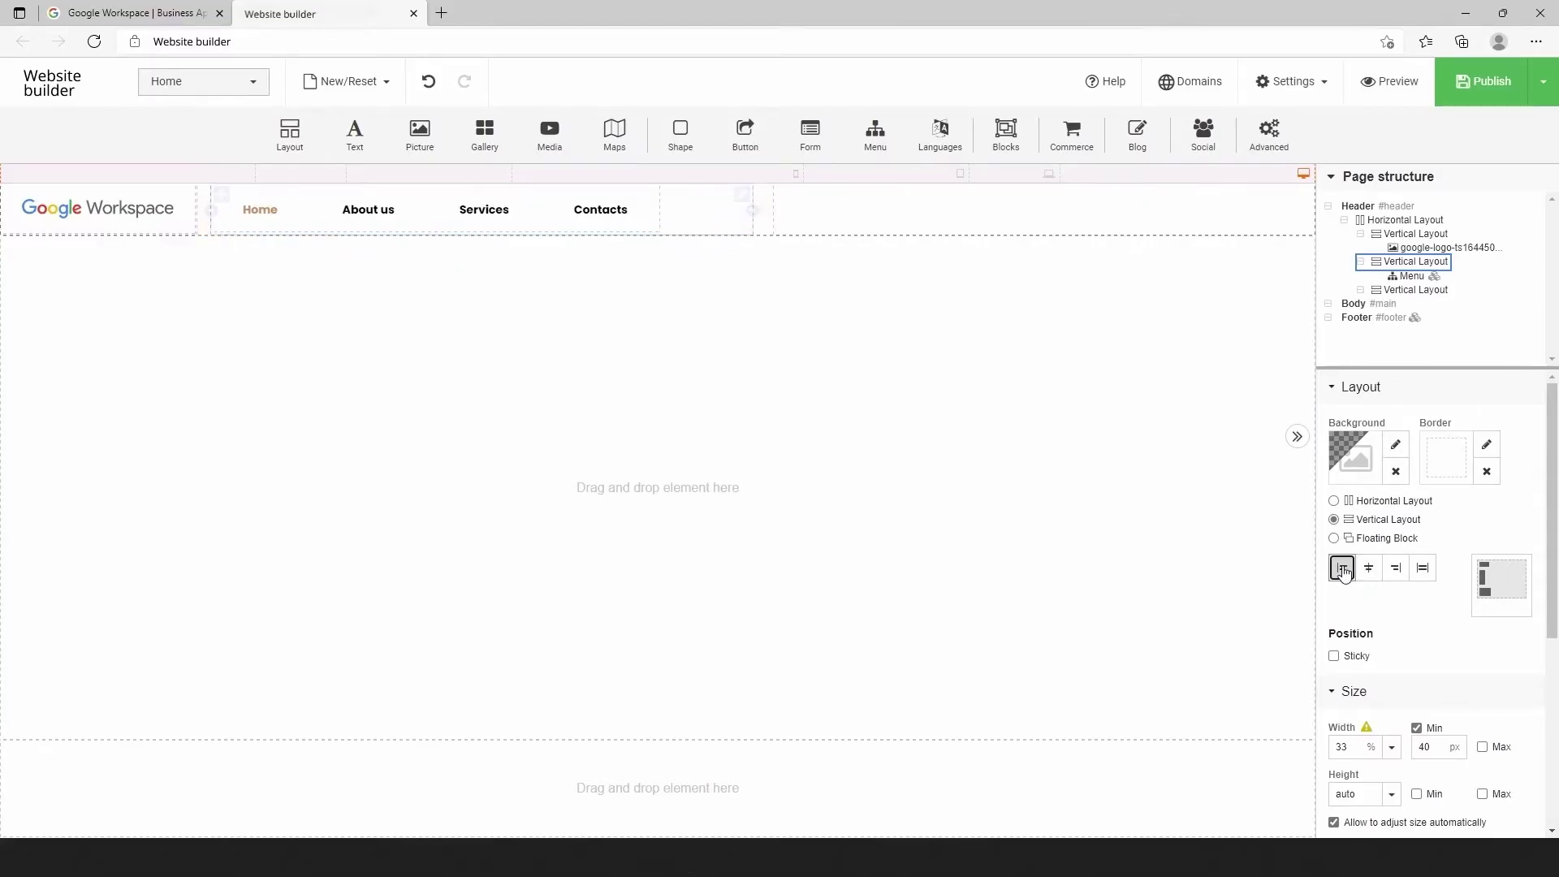
left_click(659, 198)
right_click(659, 199)
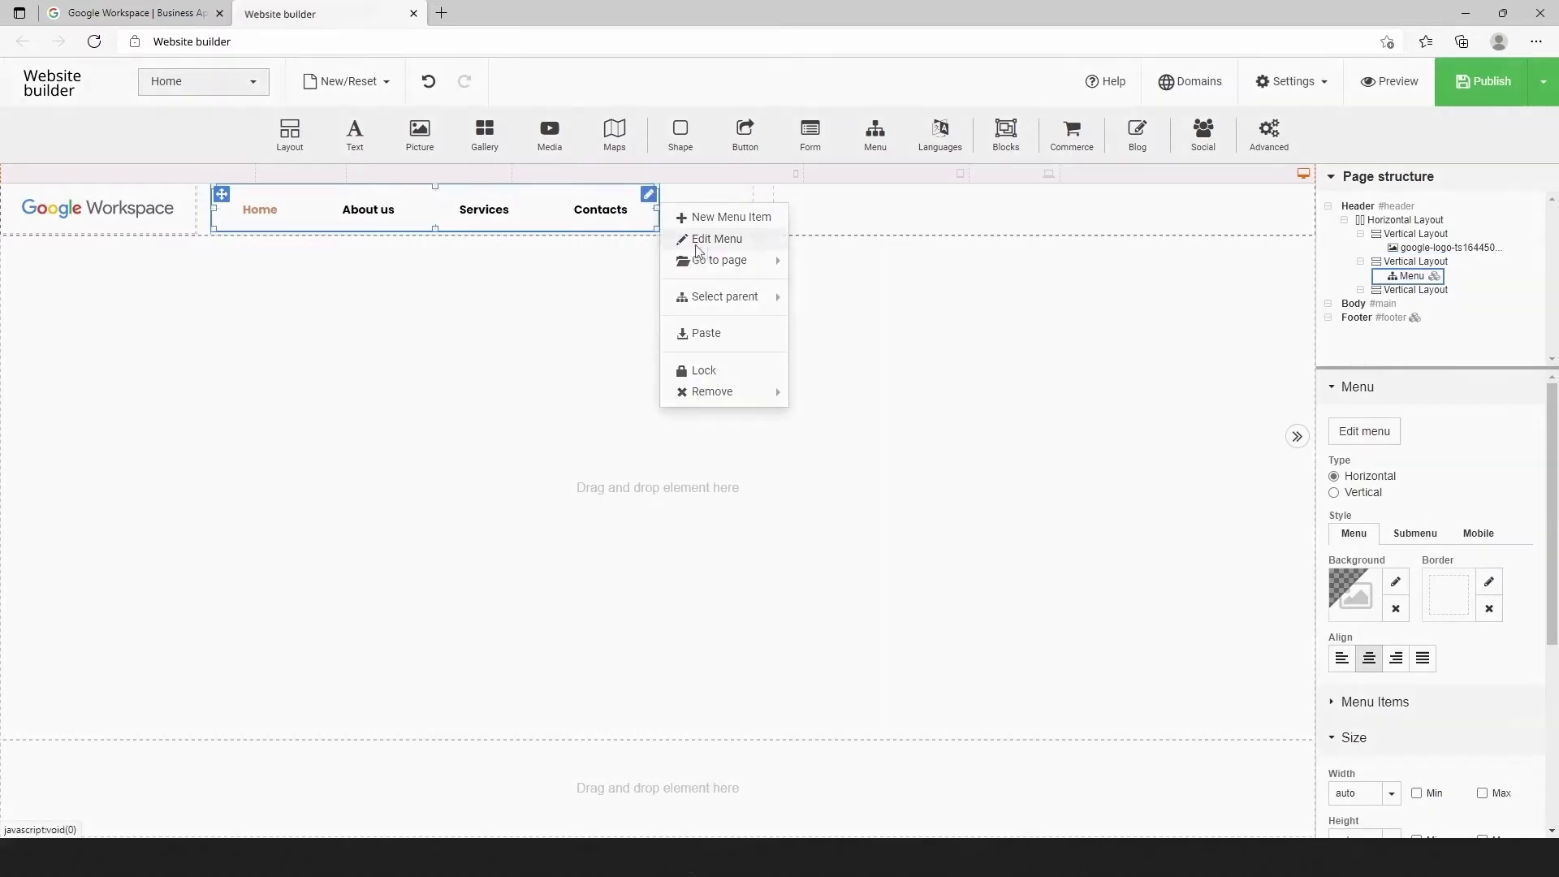
In Edit Menu, rename Home, About us, Services, Contacts to Solutions, Products, Pricing, Resources.
left_click(697, 240)
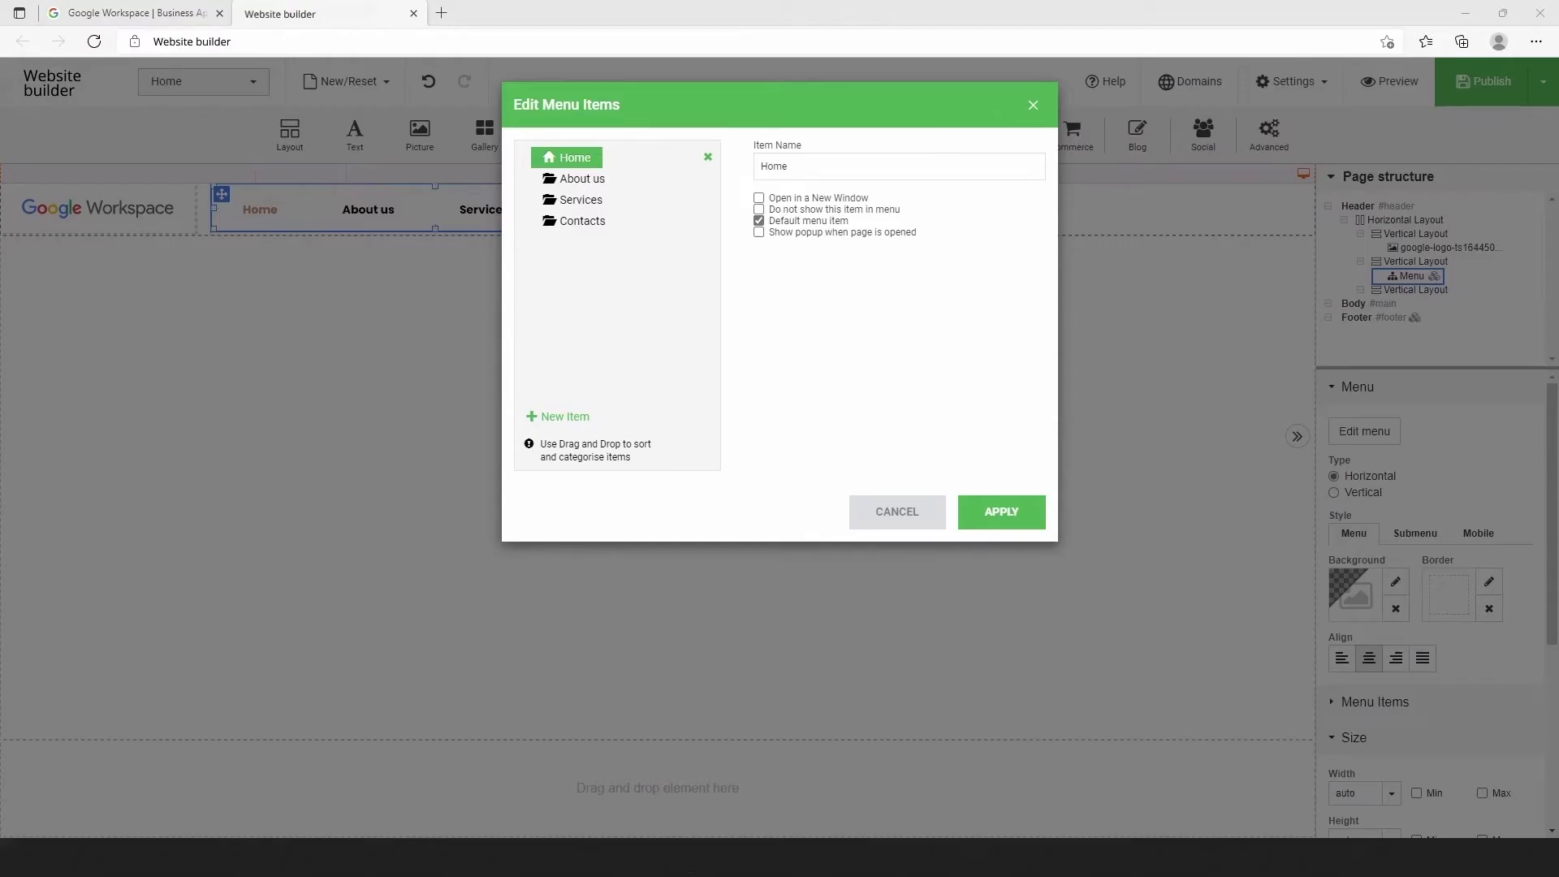
double_click(783, 162)
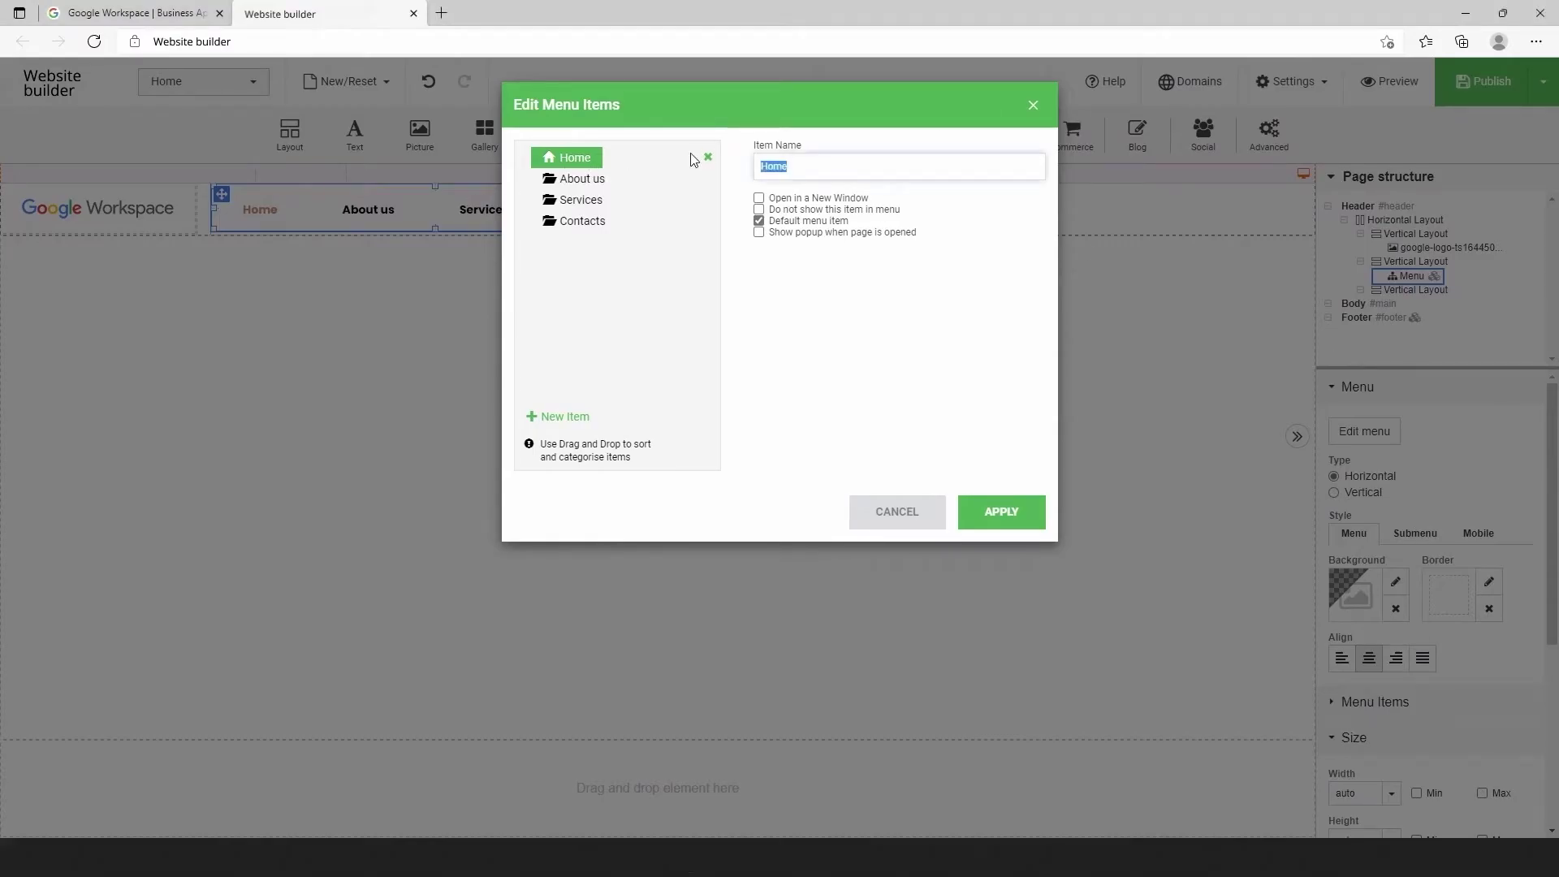
type("Solutions")
left_click(698, 179)
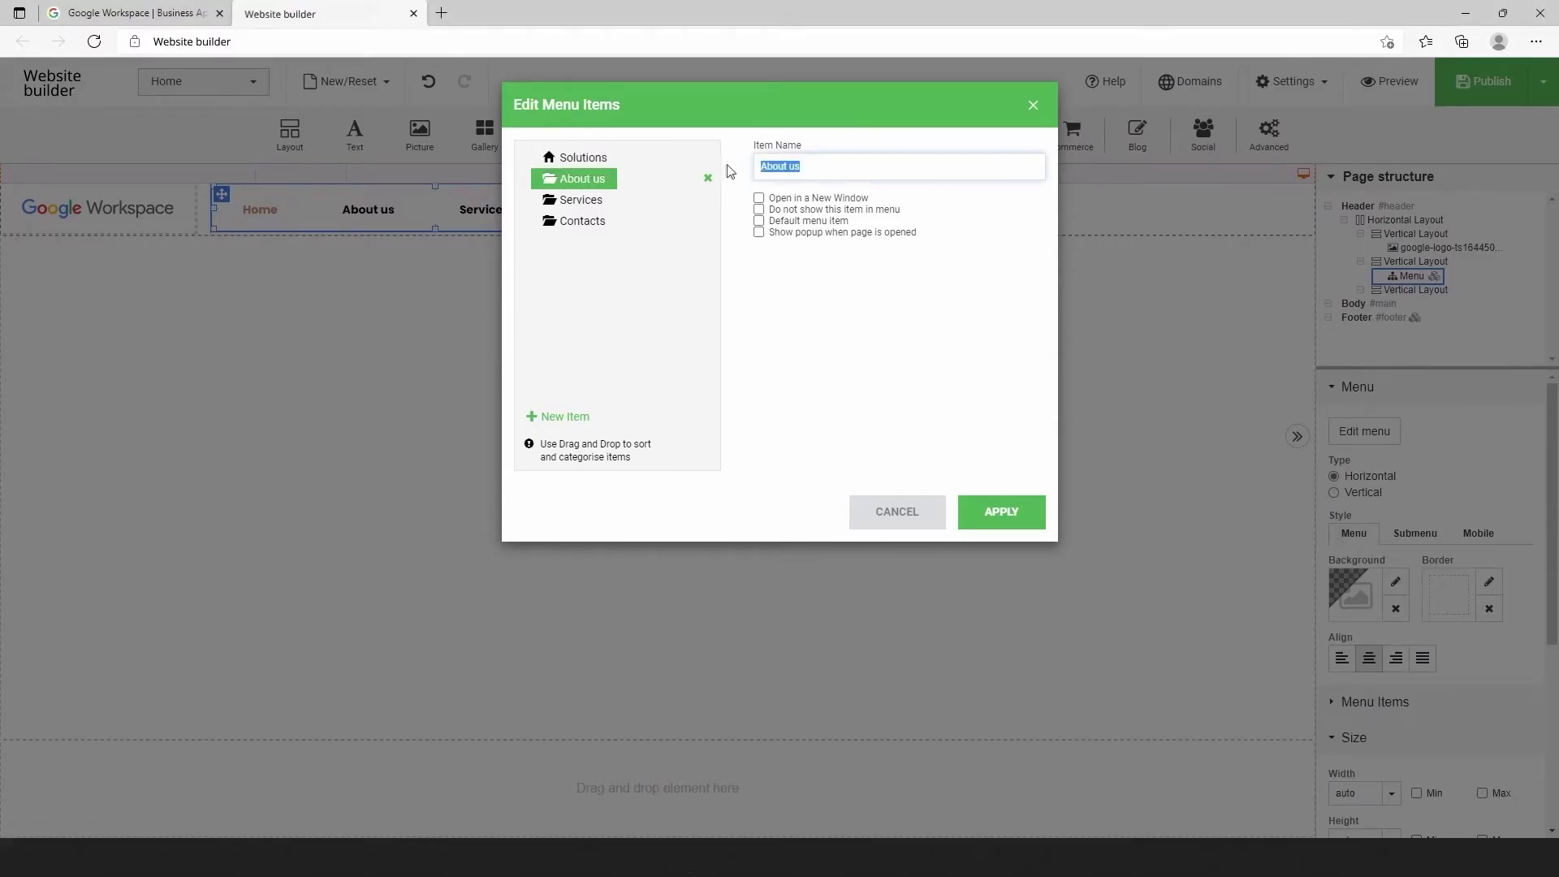
type("Pricin")
left_click(566, 200)
double_click(825, 165)
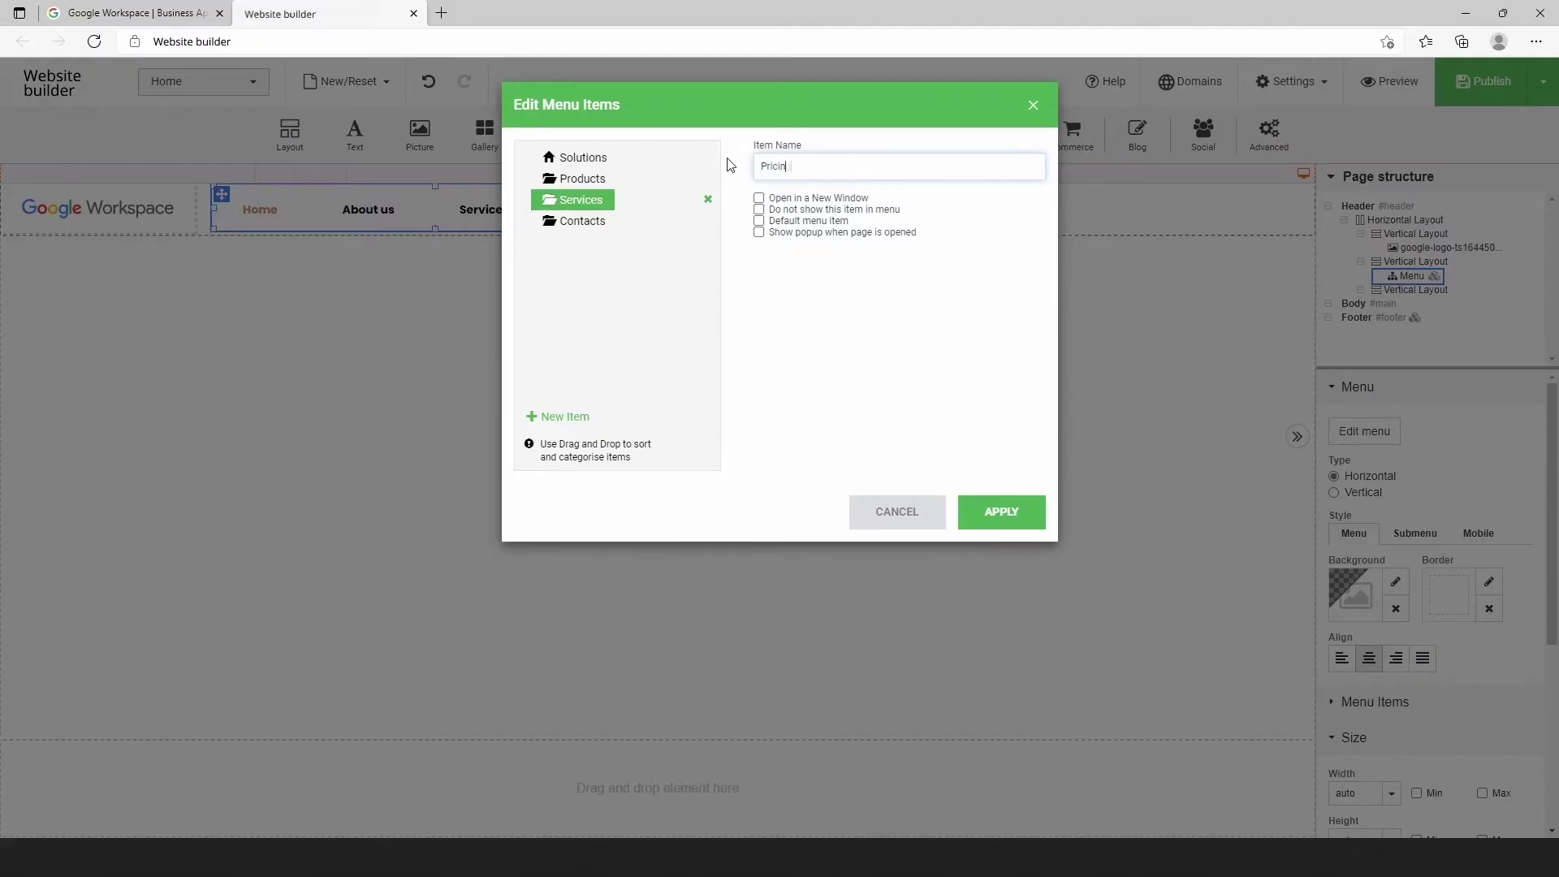
left_click(664, 217)
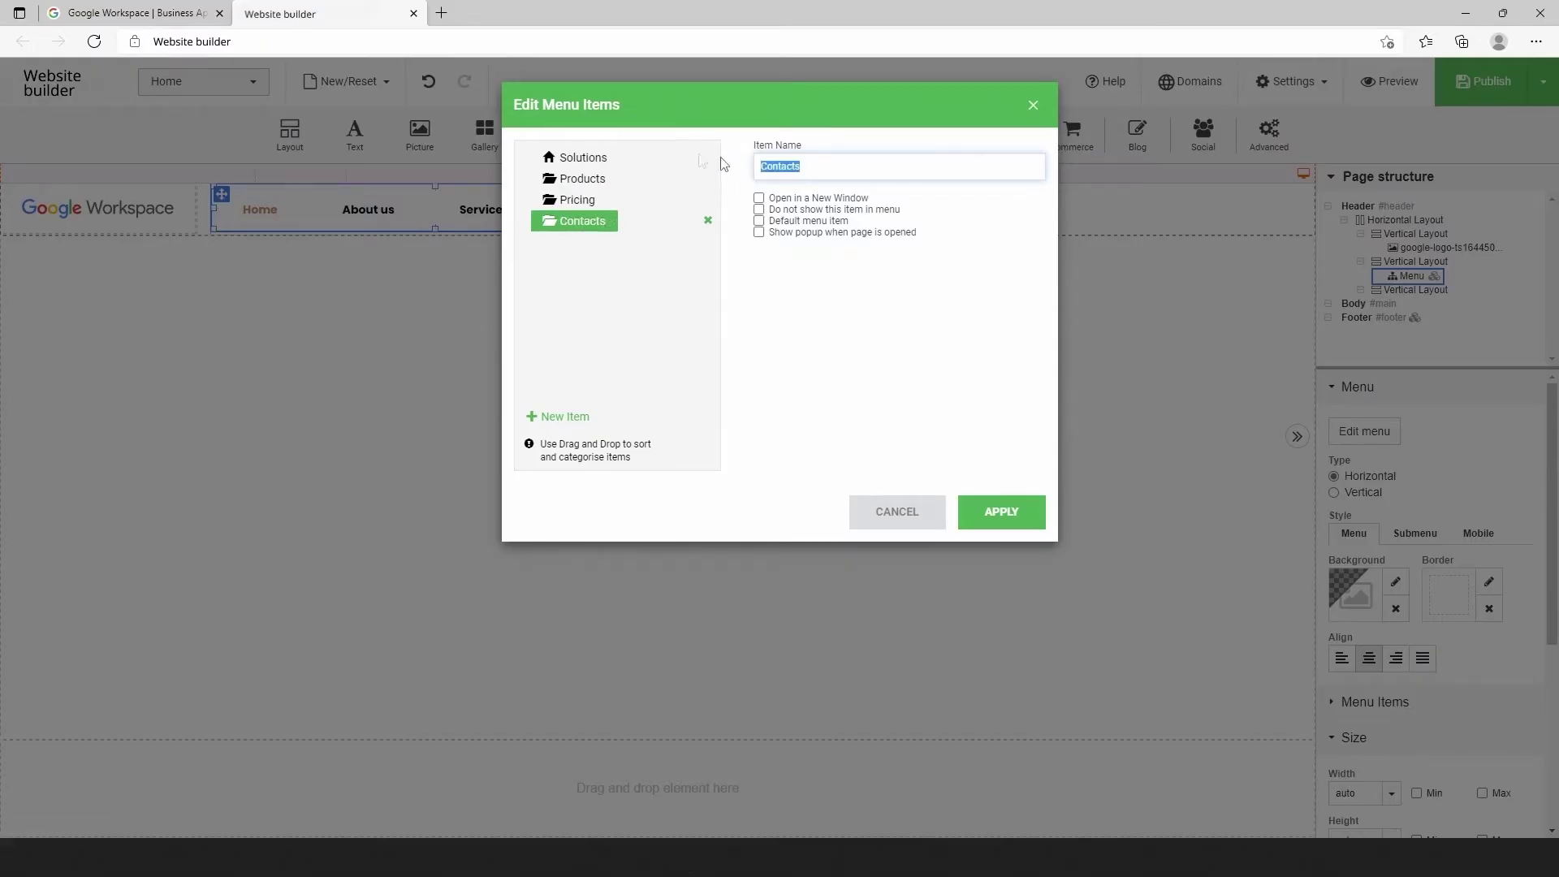
type("Resources")
left_click(1028, 515)
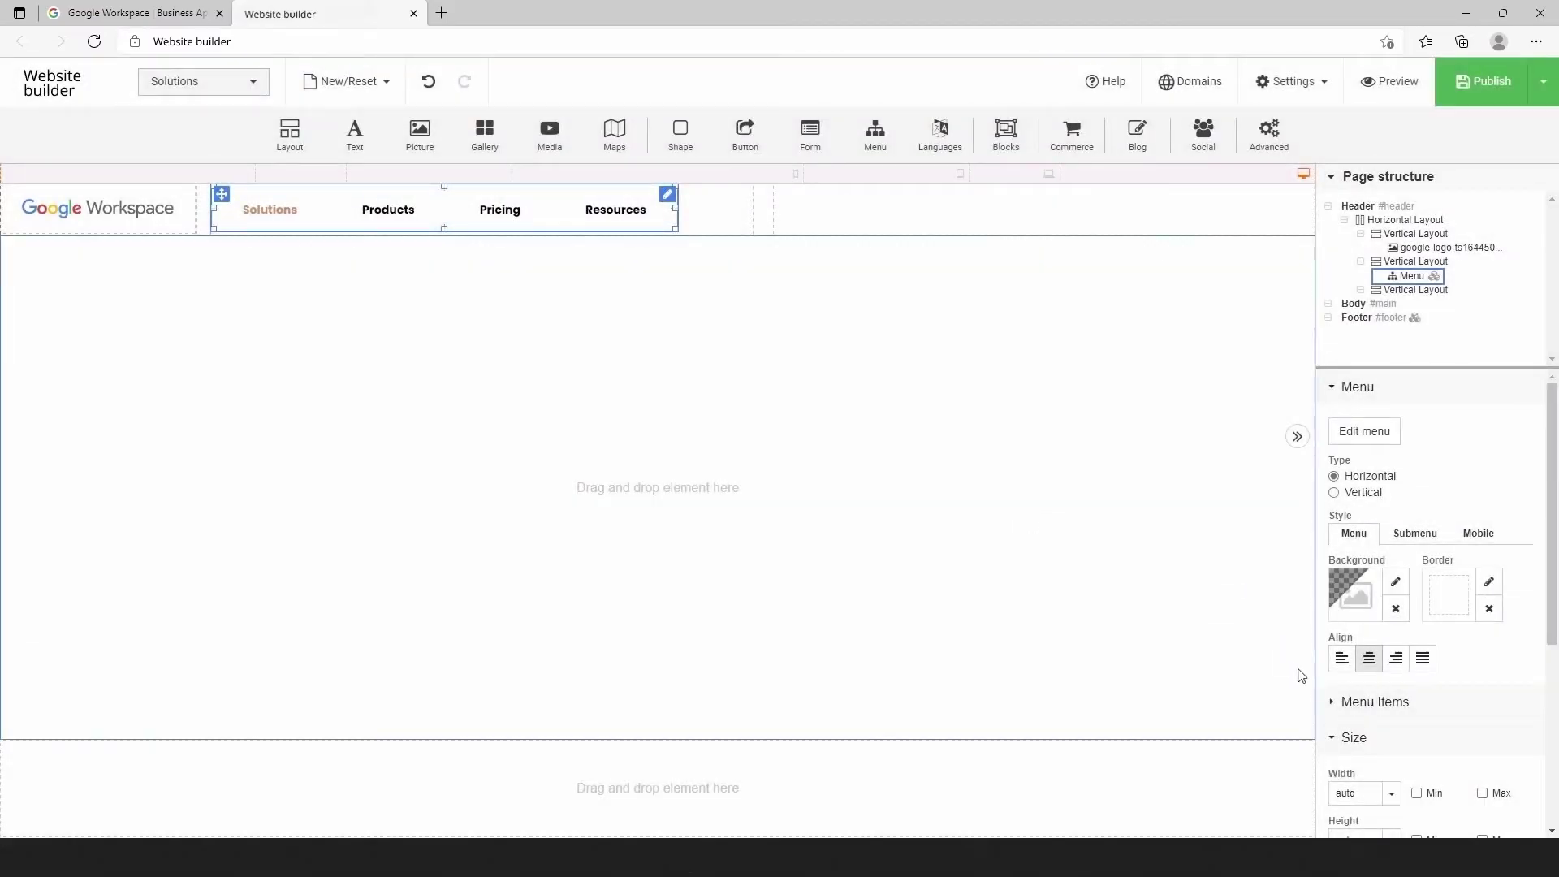
Style the menu items in Roboto, not bold, with text colour #545454.
left_click(1332, 704)
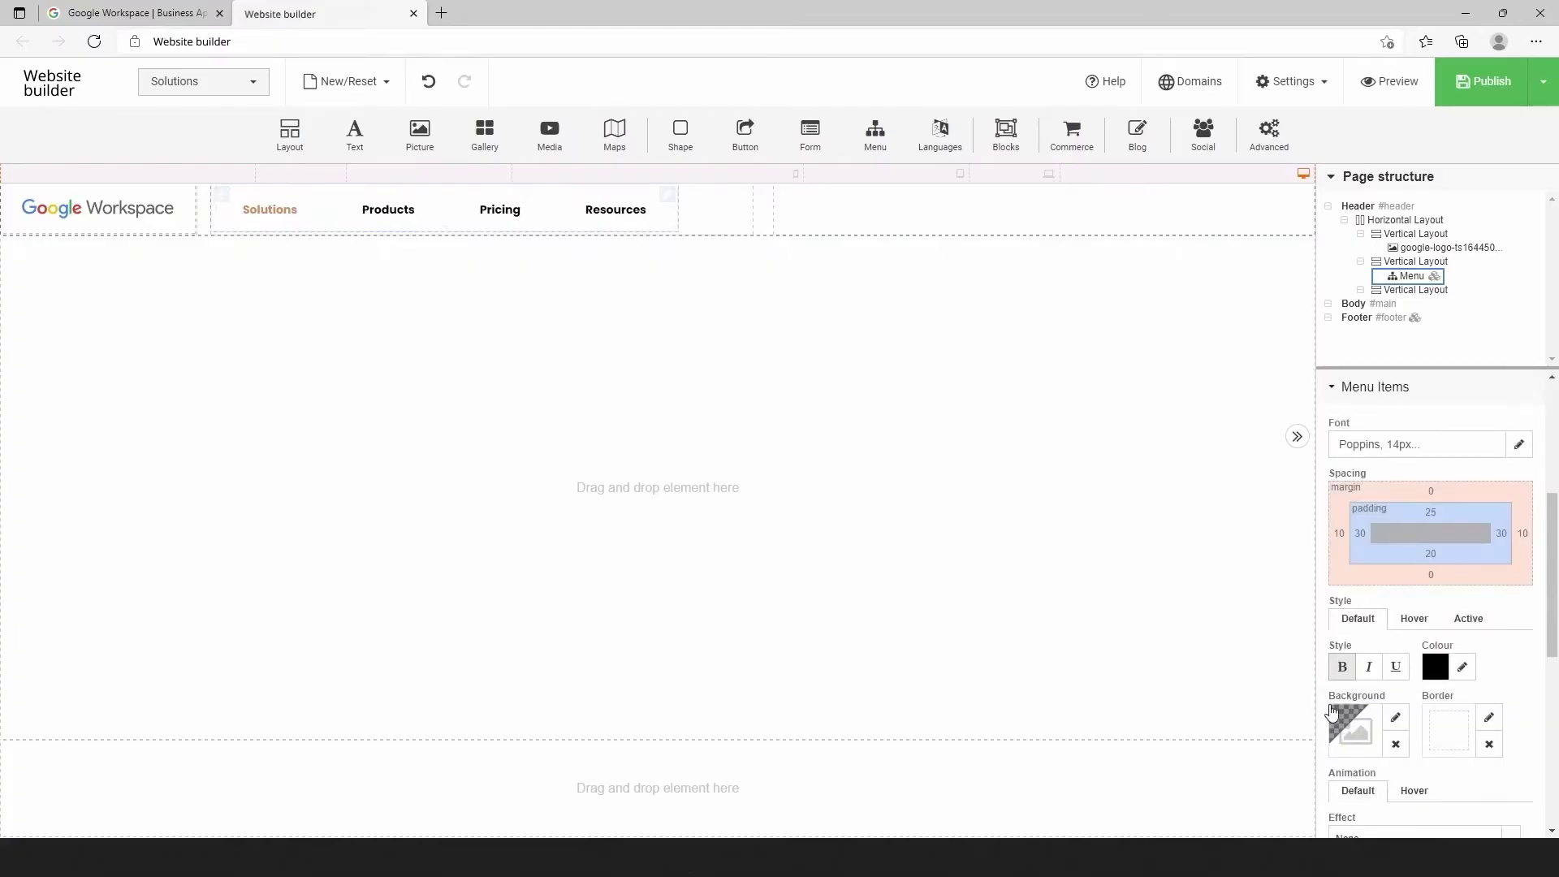
scroll(1371, 650, "down", 1)
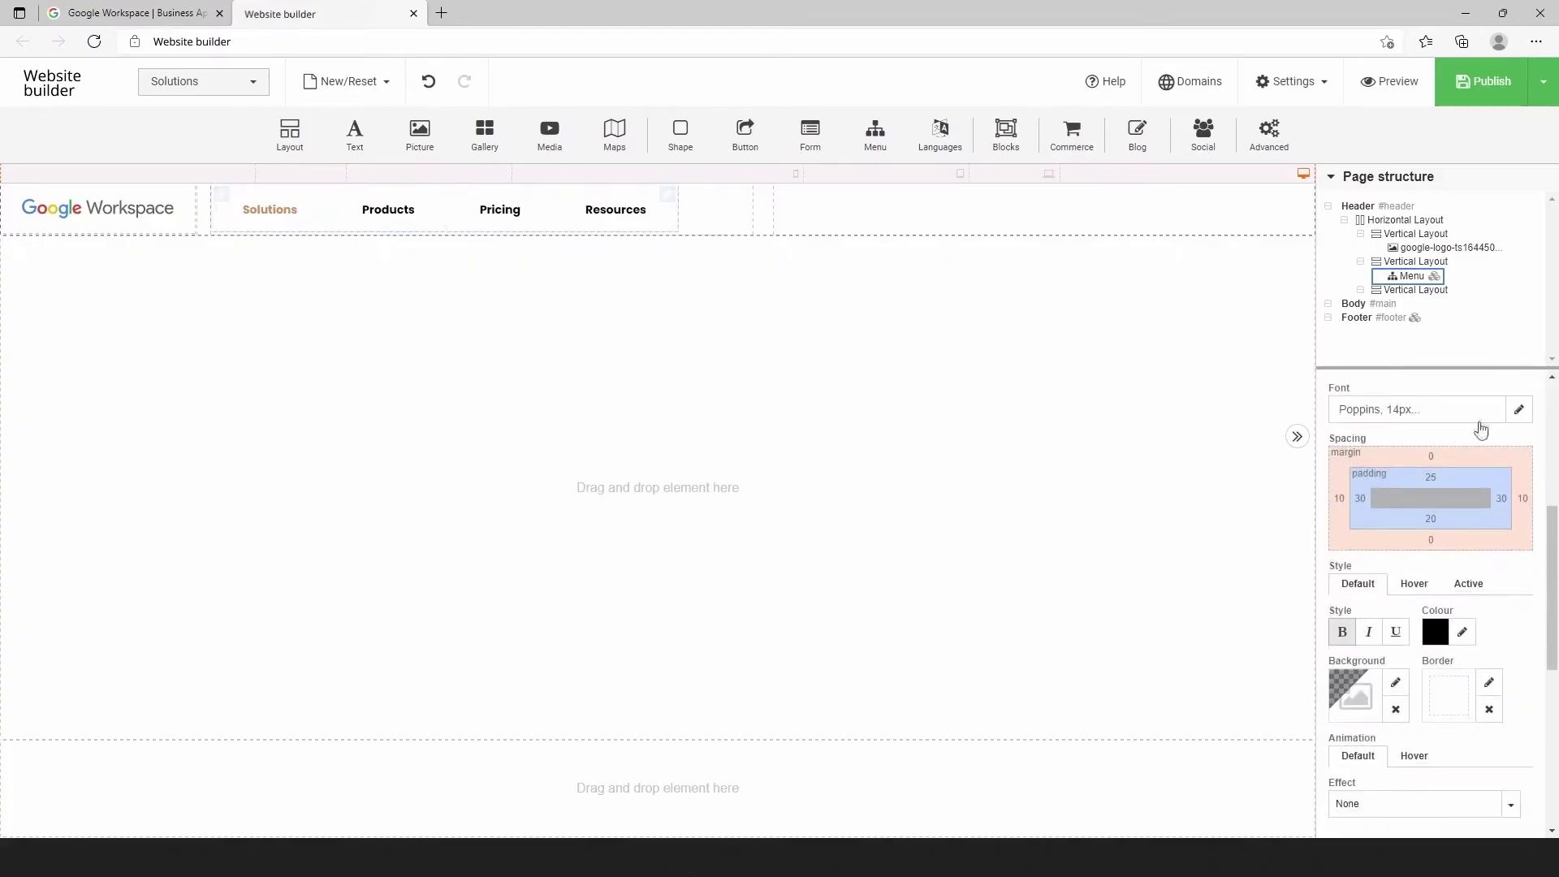
left_click(1520, 412)
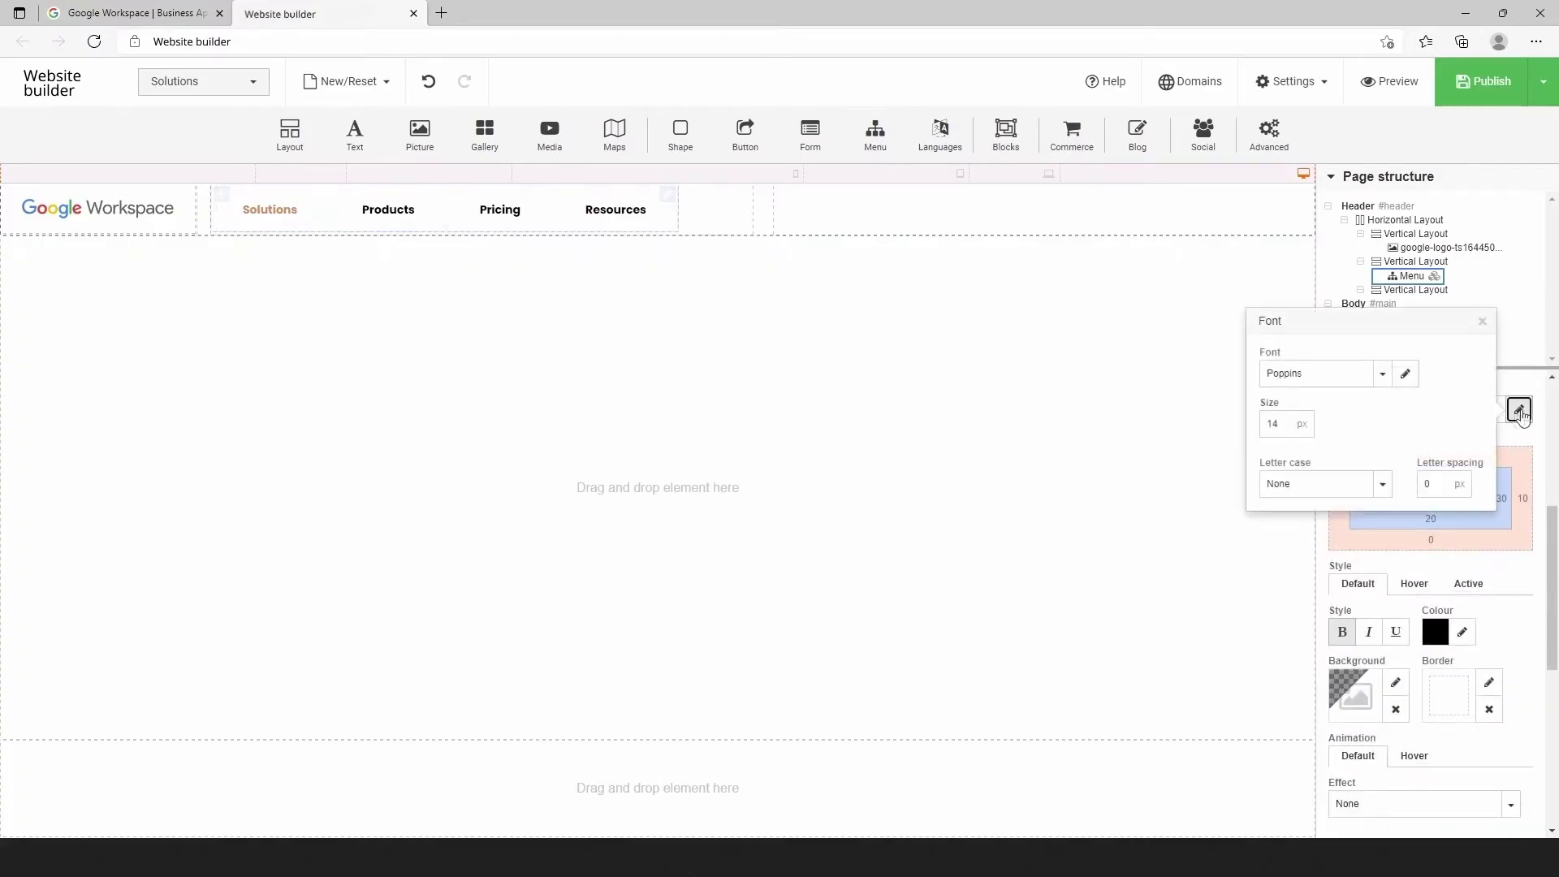
left_click(1380, 373)
type("Robot")
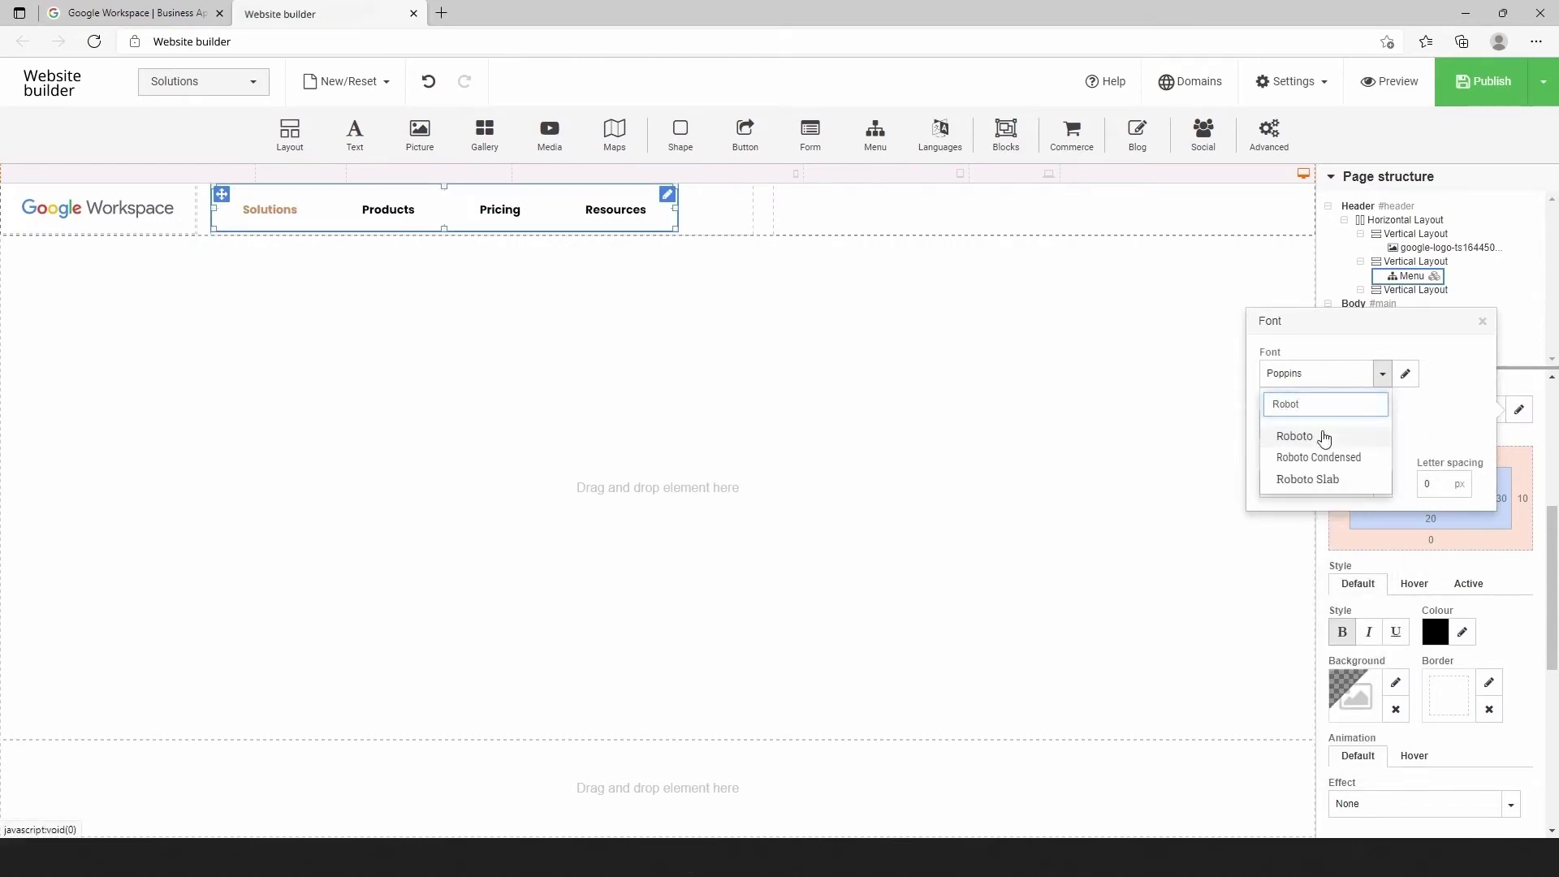
left_click(1325, 437)
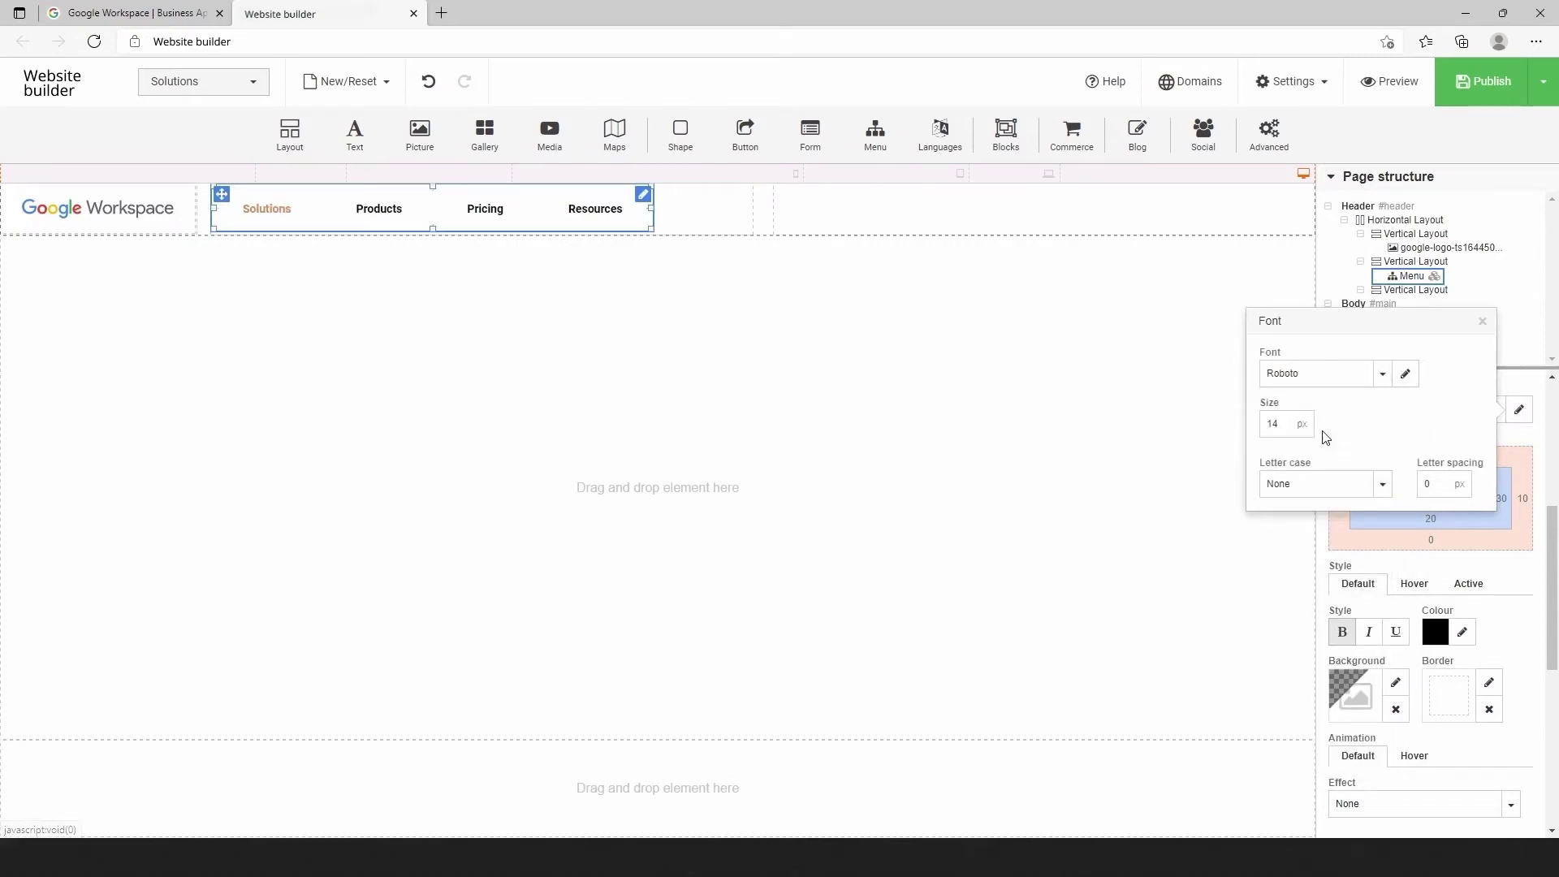
left_click(1483, 323)
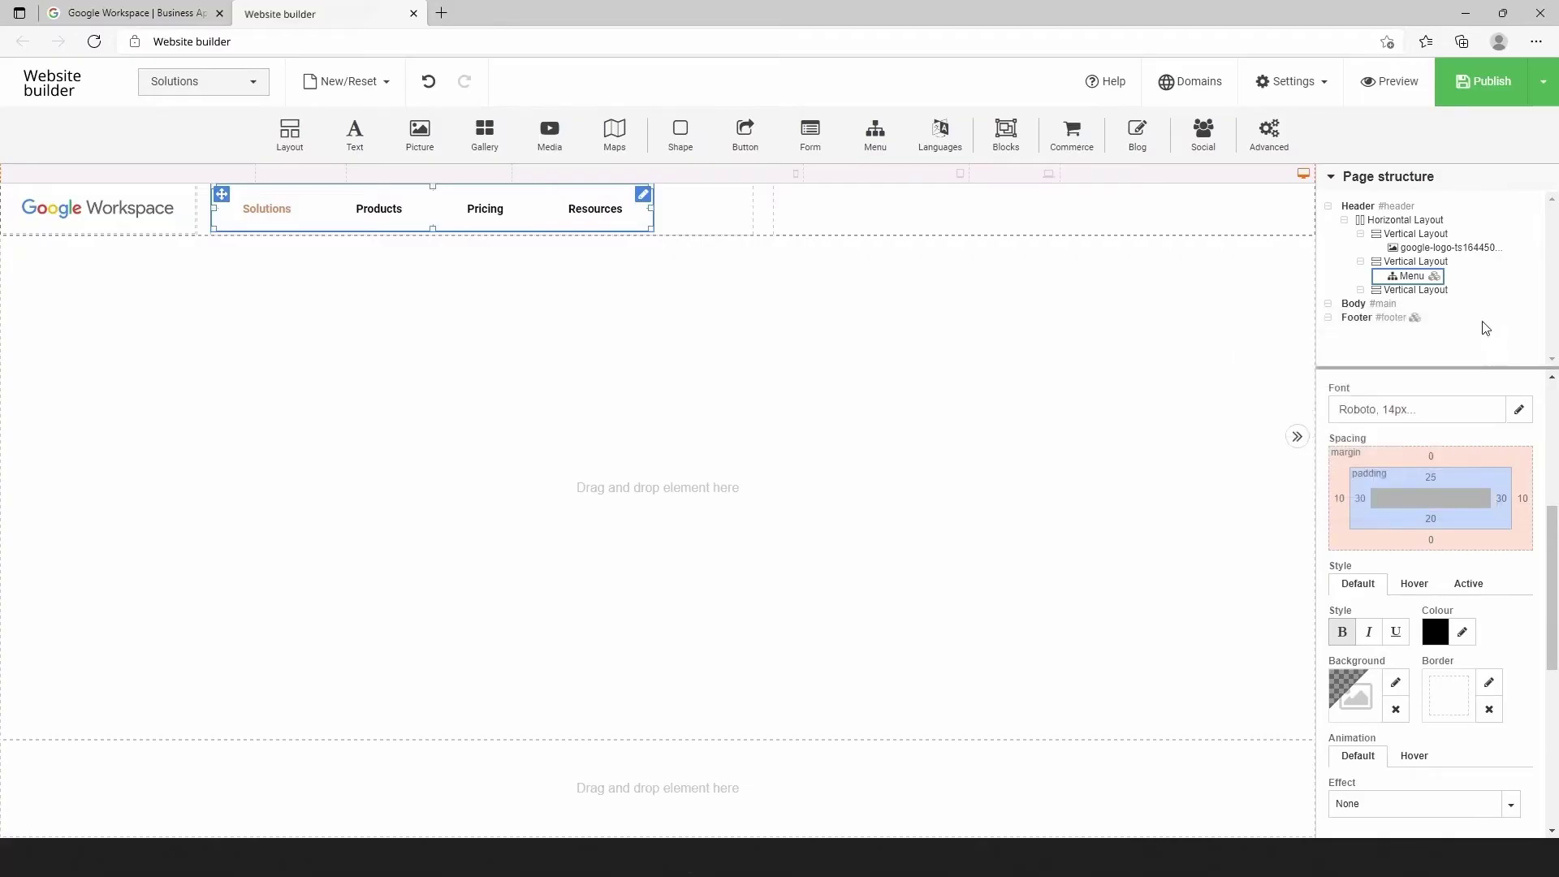
left_click(1342, 632)
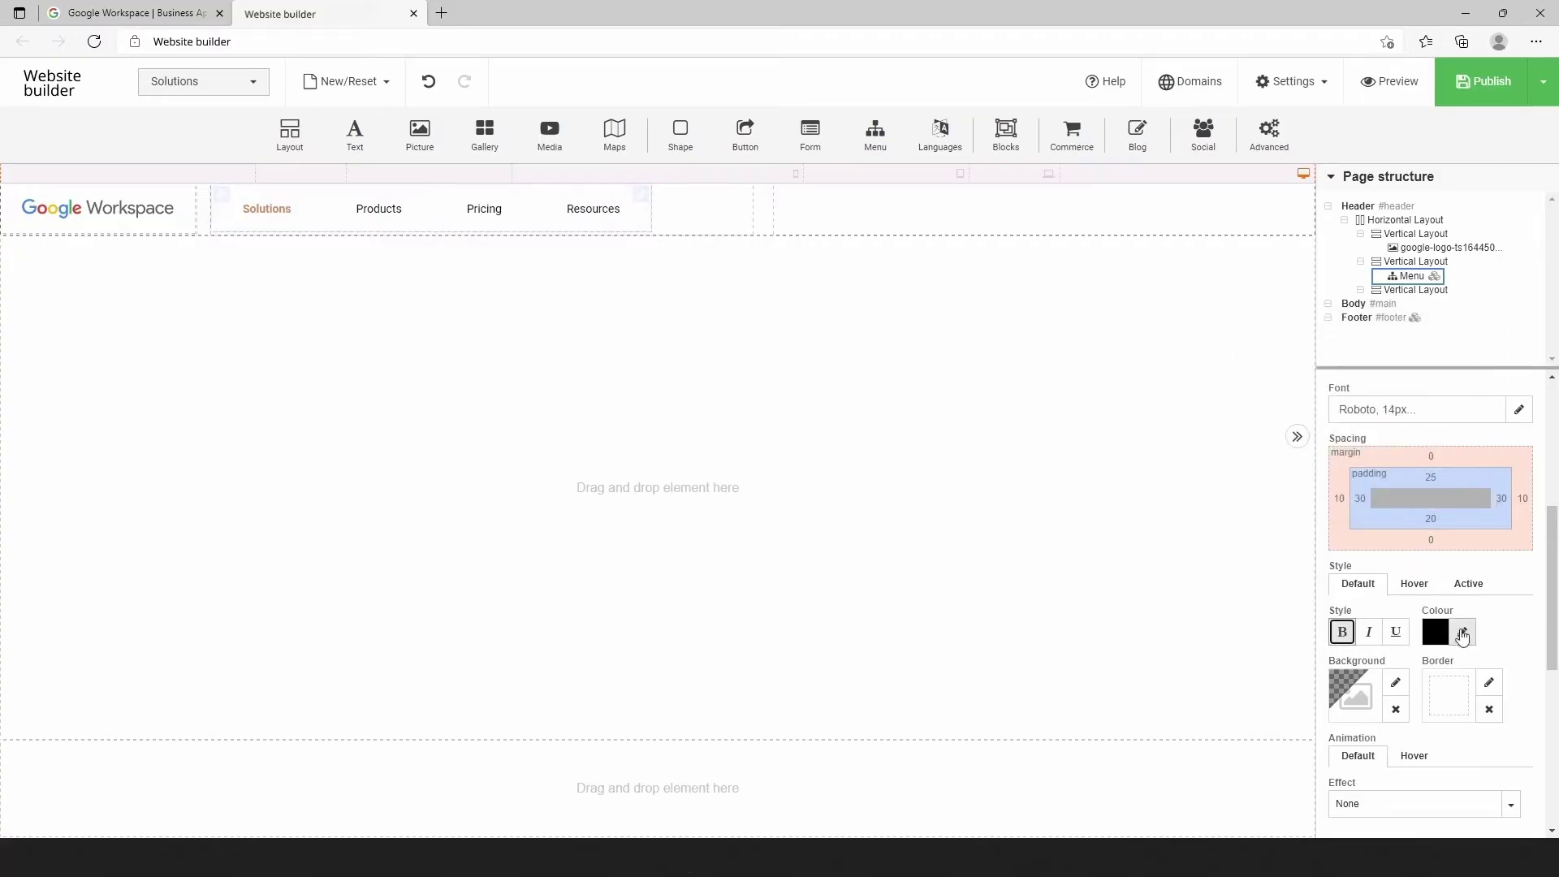
left_click(1435, 634)
double_click(1340, 599)
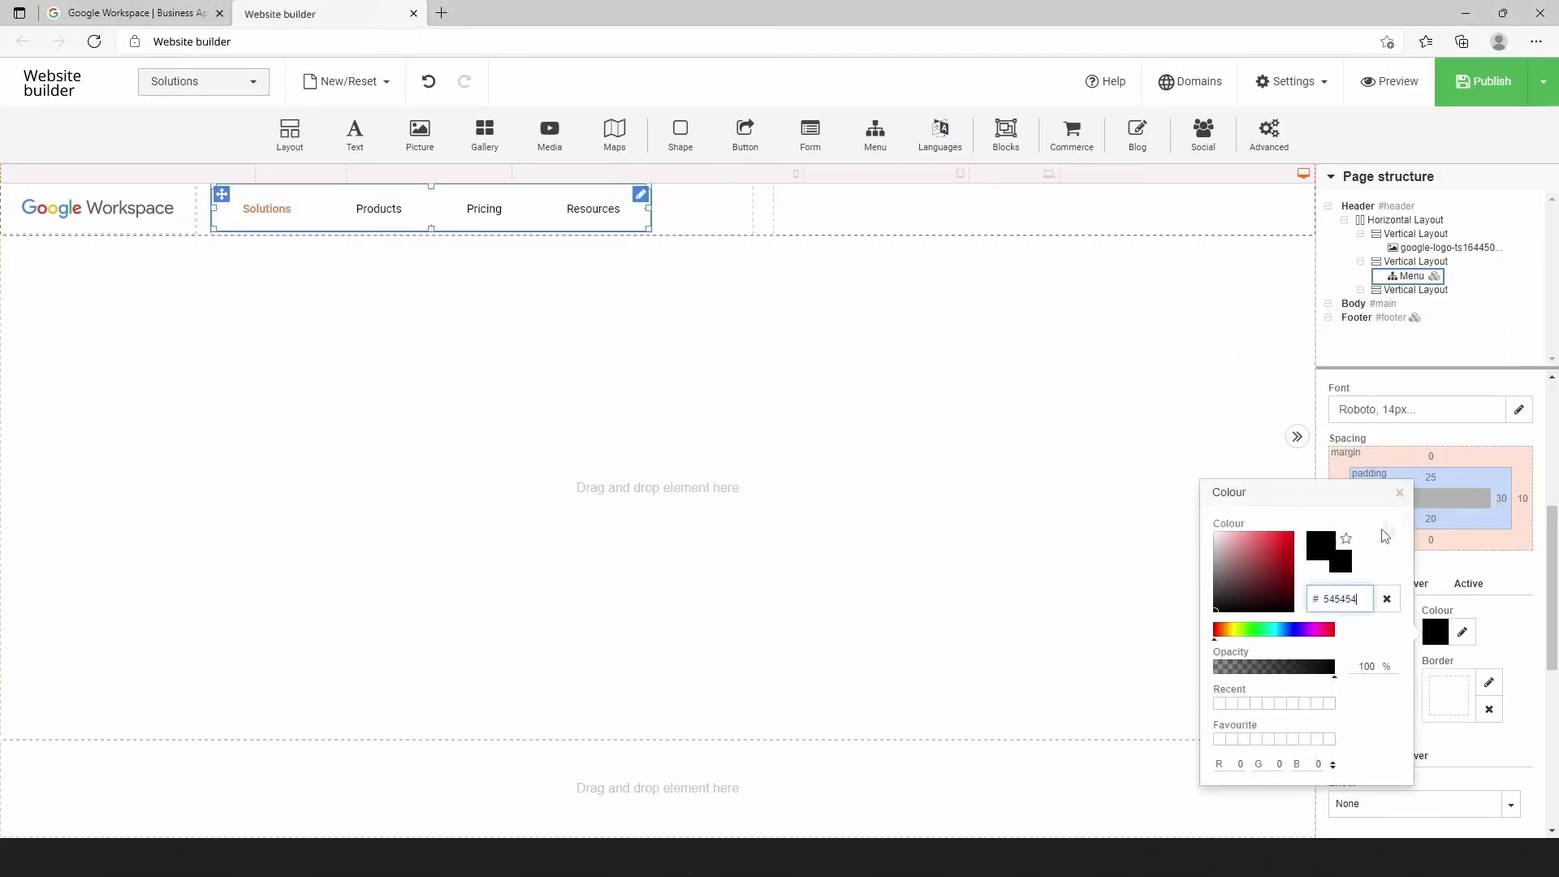
type("545454")
key("Return")
left_click(1400, 494)
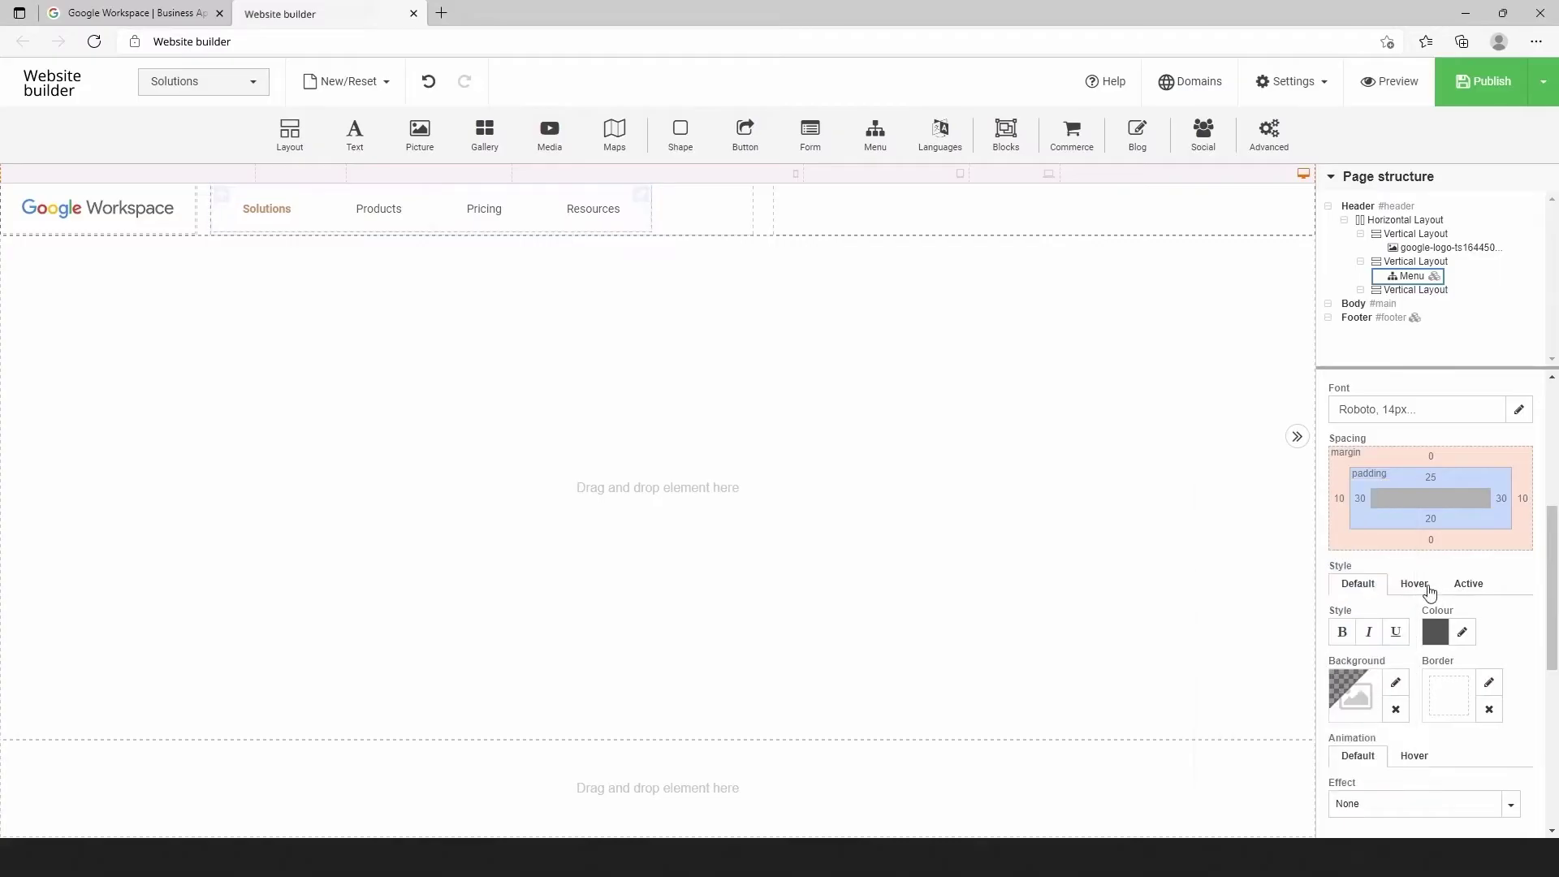
Give the active menu state the same #545454 colour and remove its bold.
left_click(1466, 584)
left_click(1462, 632)
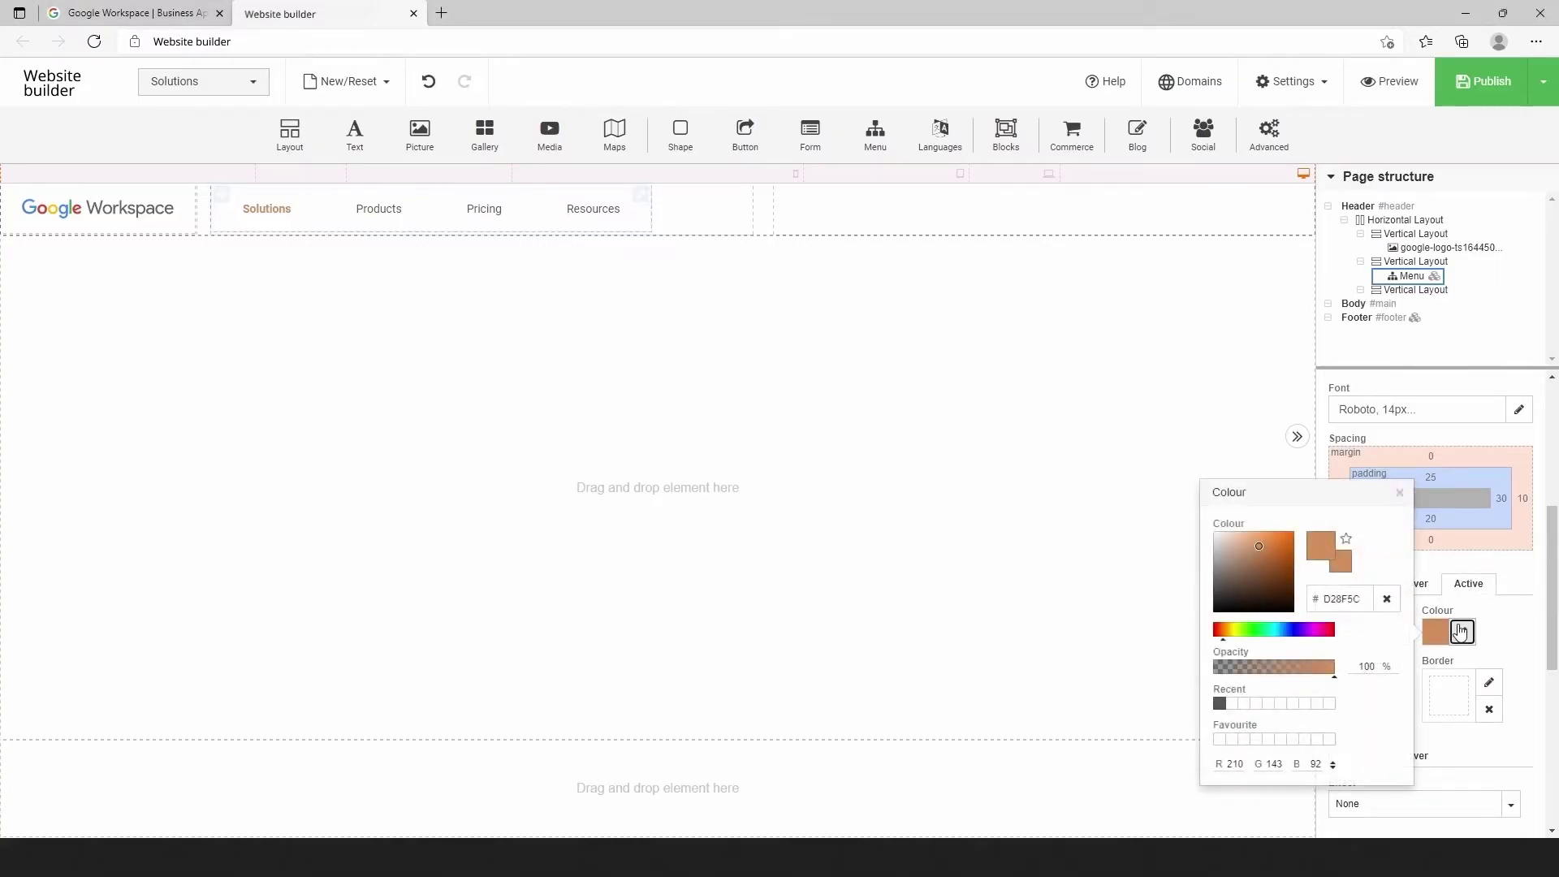
double_click(1341, 599)
type("545454")
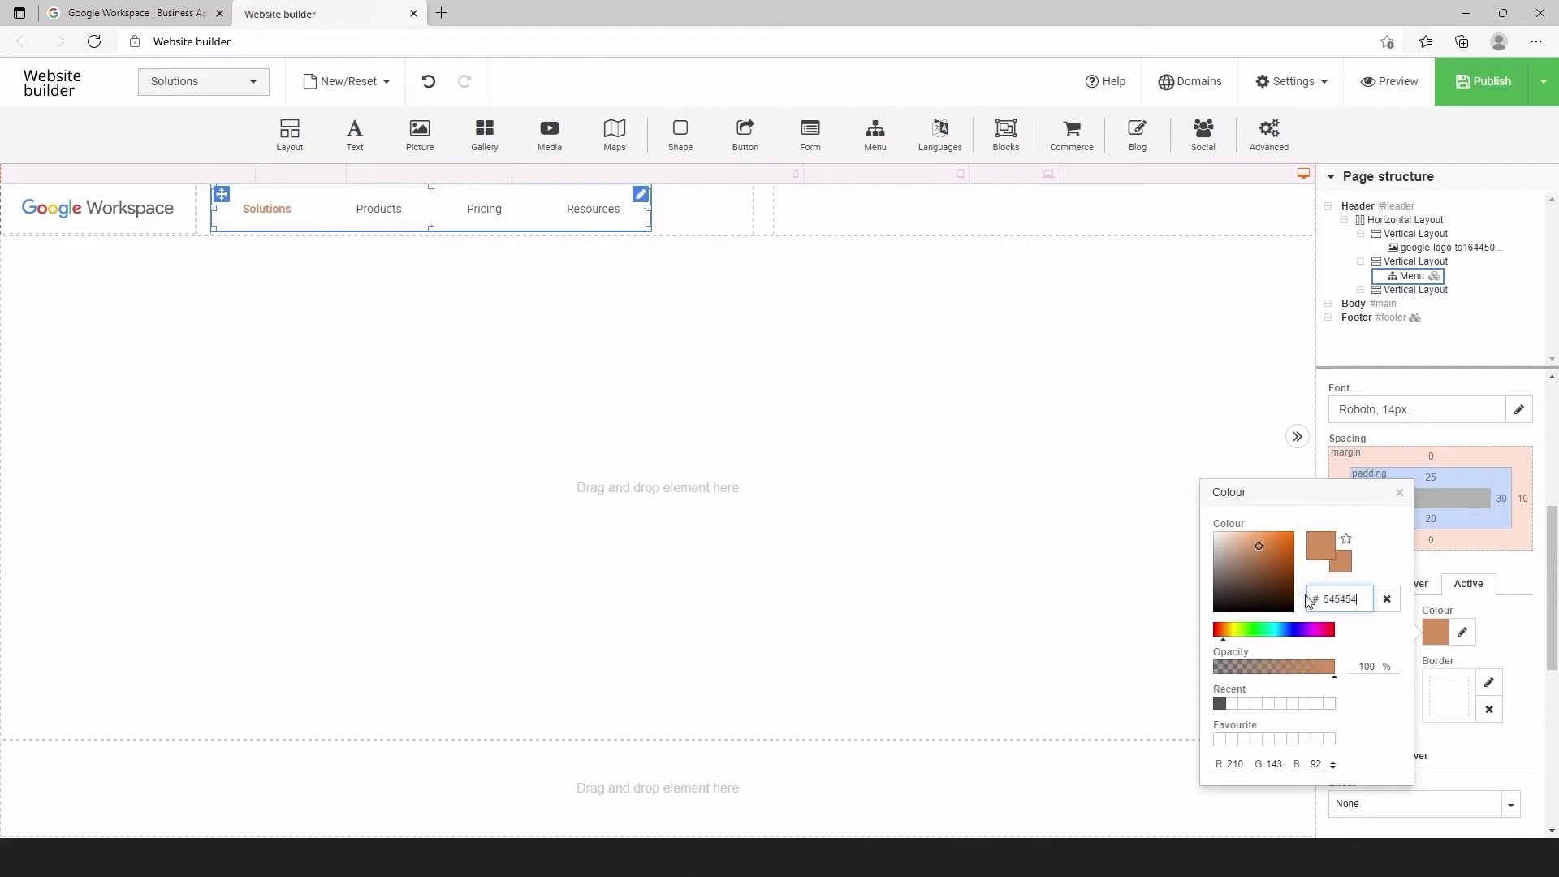
key("Return")
left_click(1399, 495)
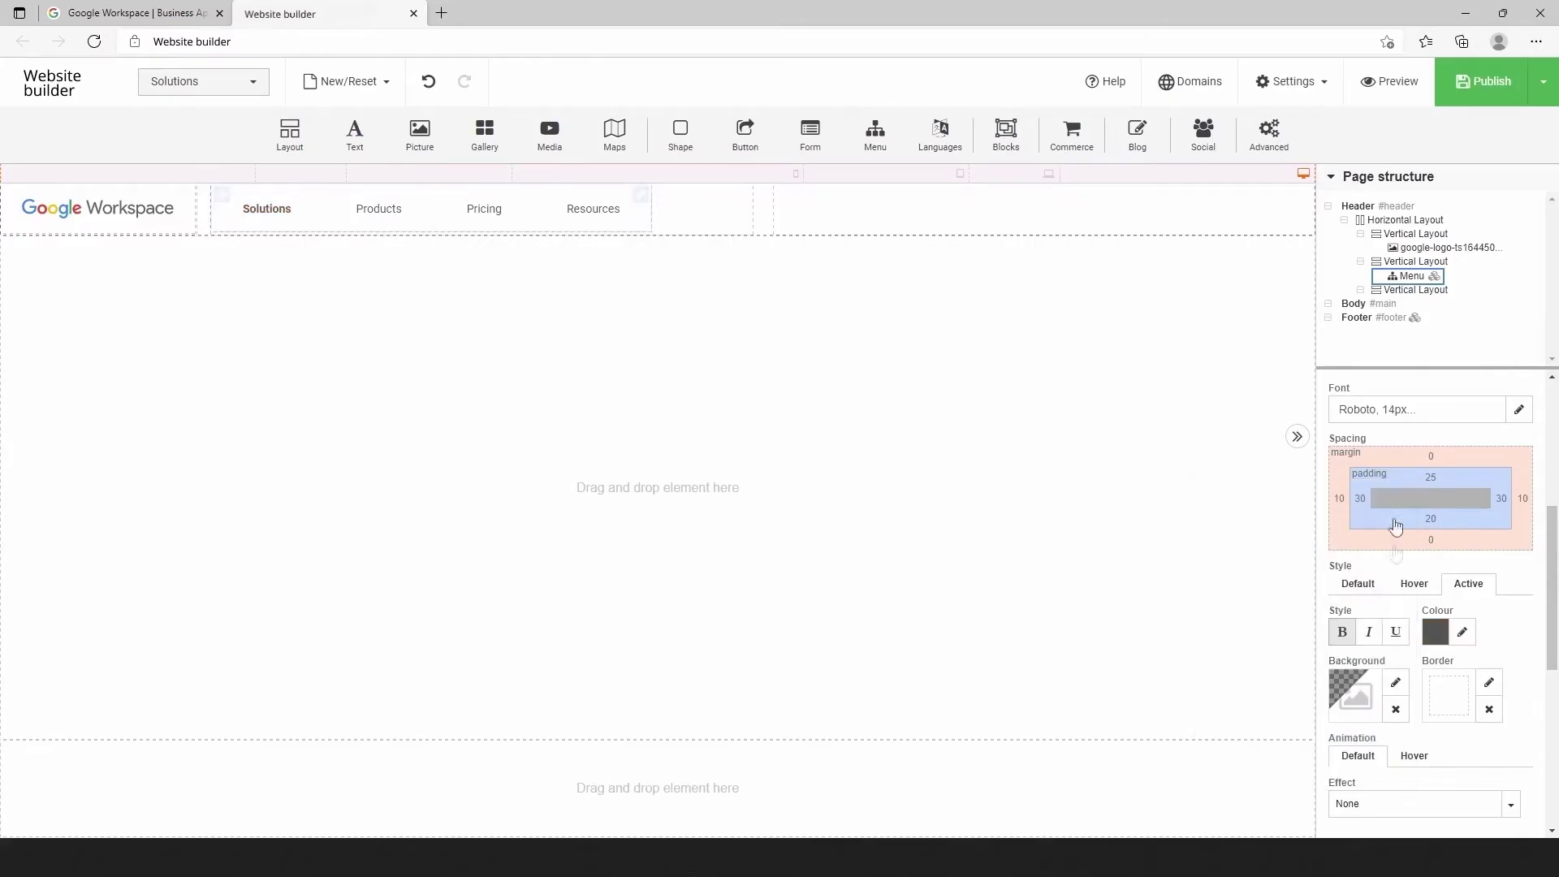
left_click(1343, 633)
Set the menu spacing to margin-left 0, padding-left 0, padding-right 40, margin-right 0.
left_click(1340, 513)
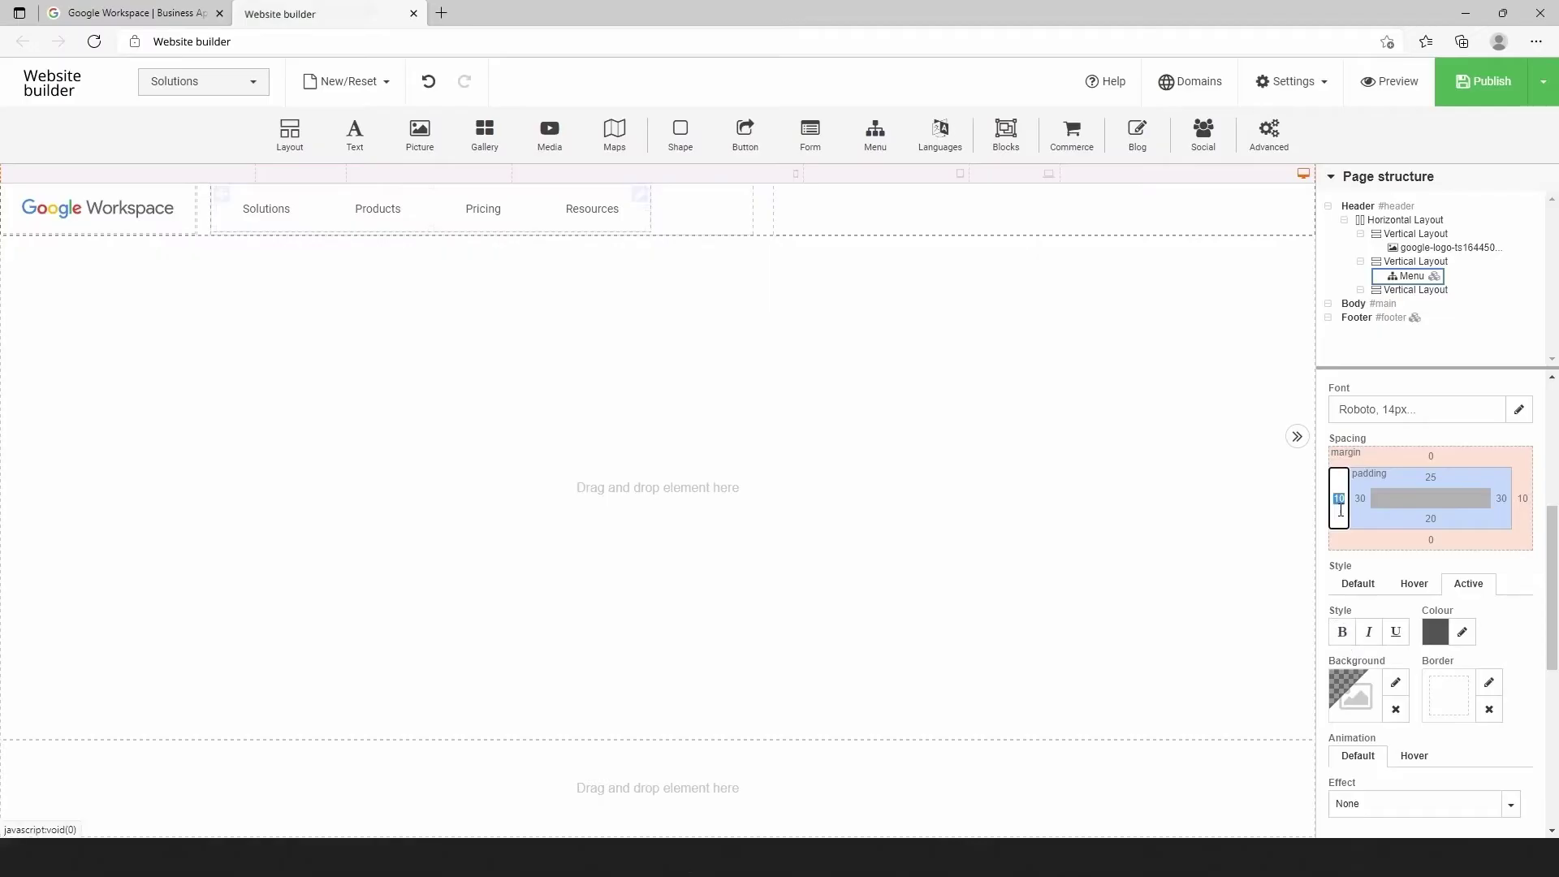
type("0")
left_click(1361, 504)
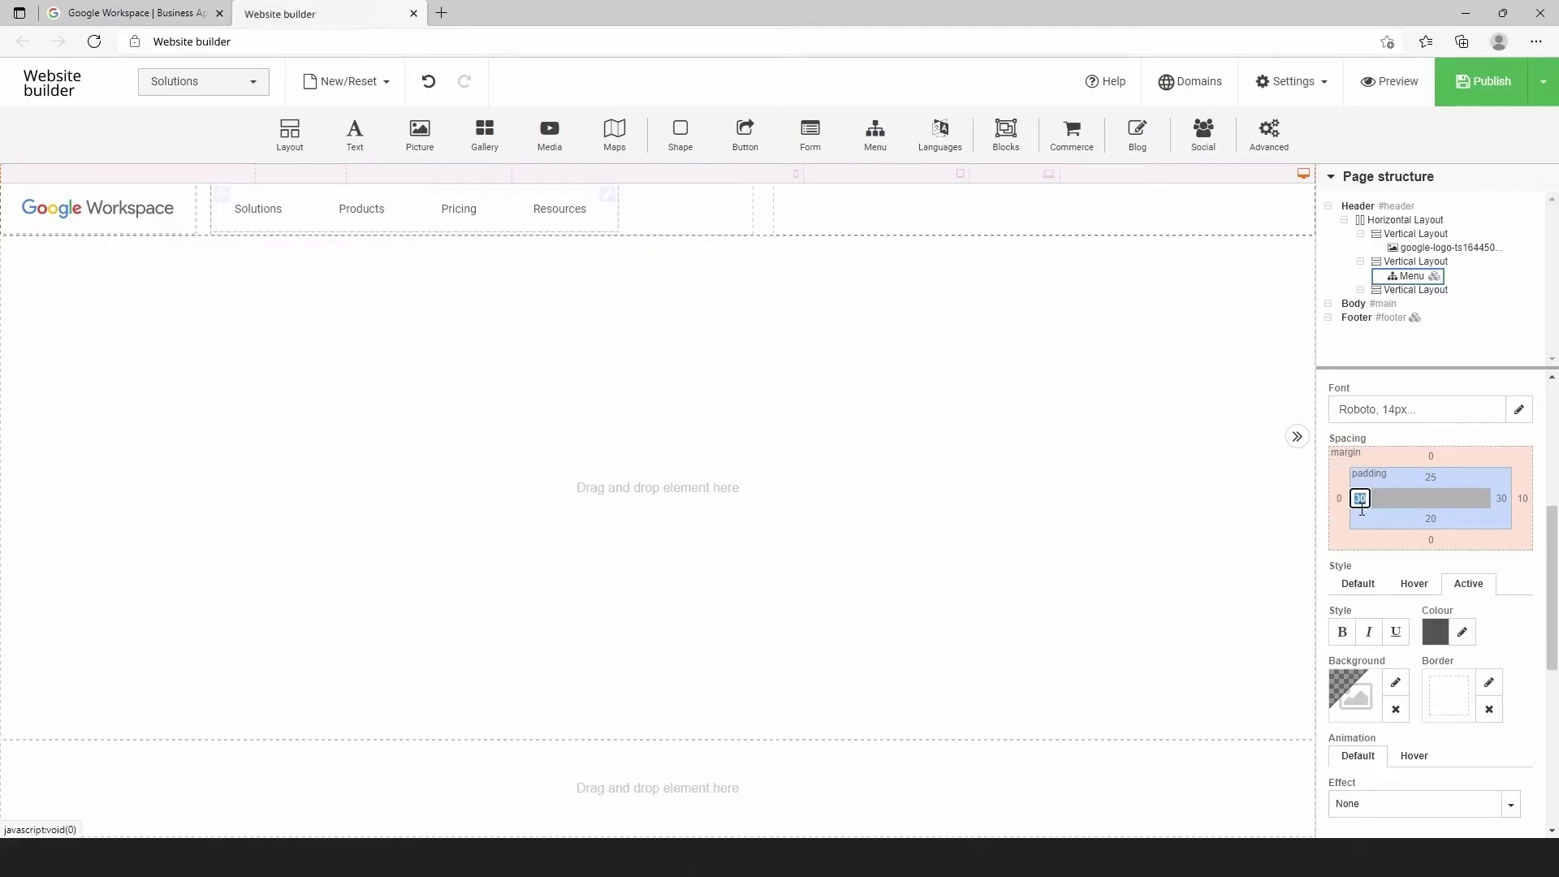
left_click(1501, 502)
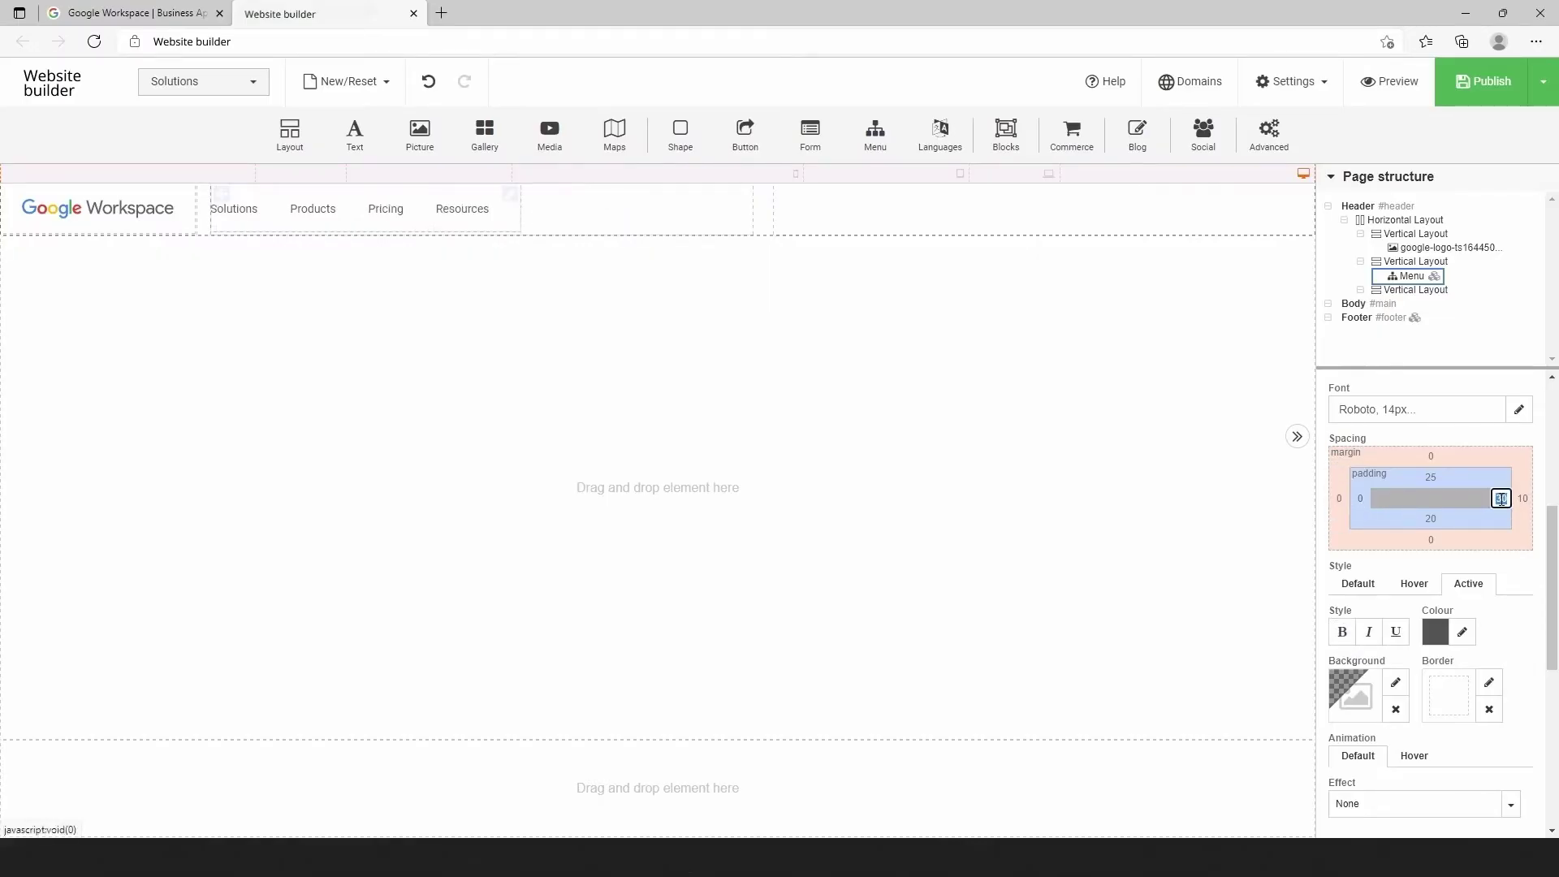
type("40")
left_click(1523, 499)
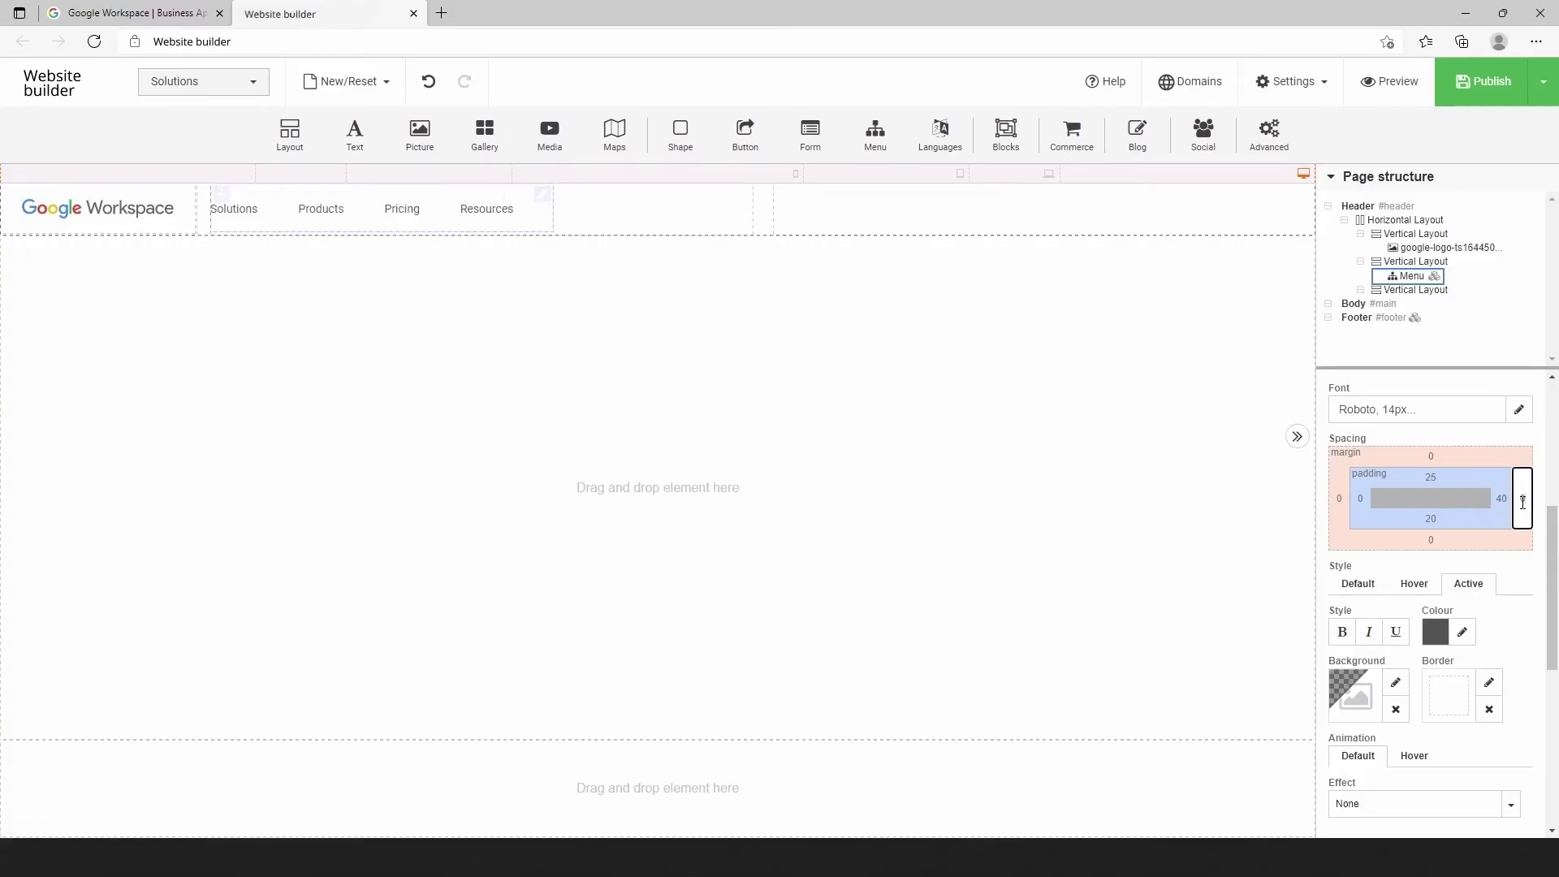
type("0")
key("Return")
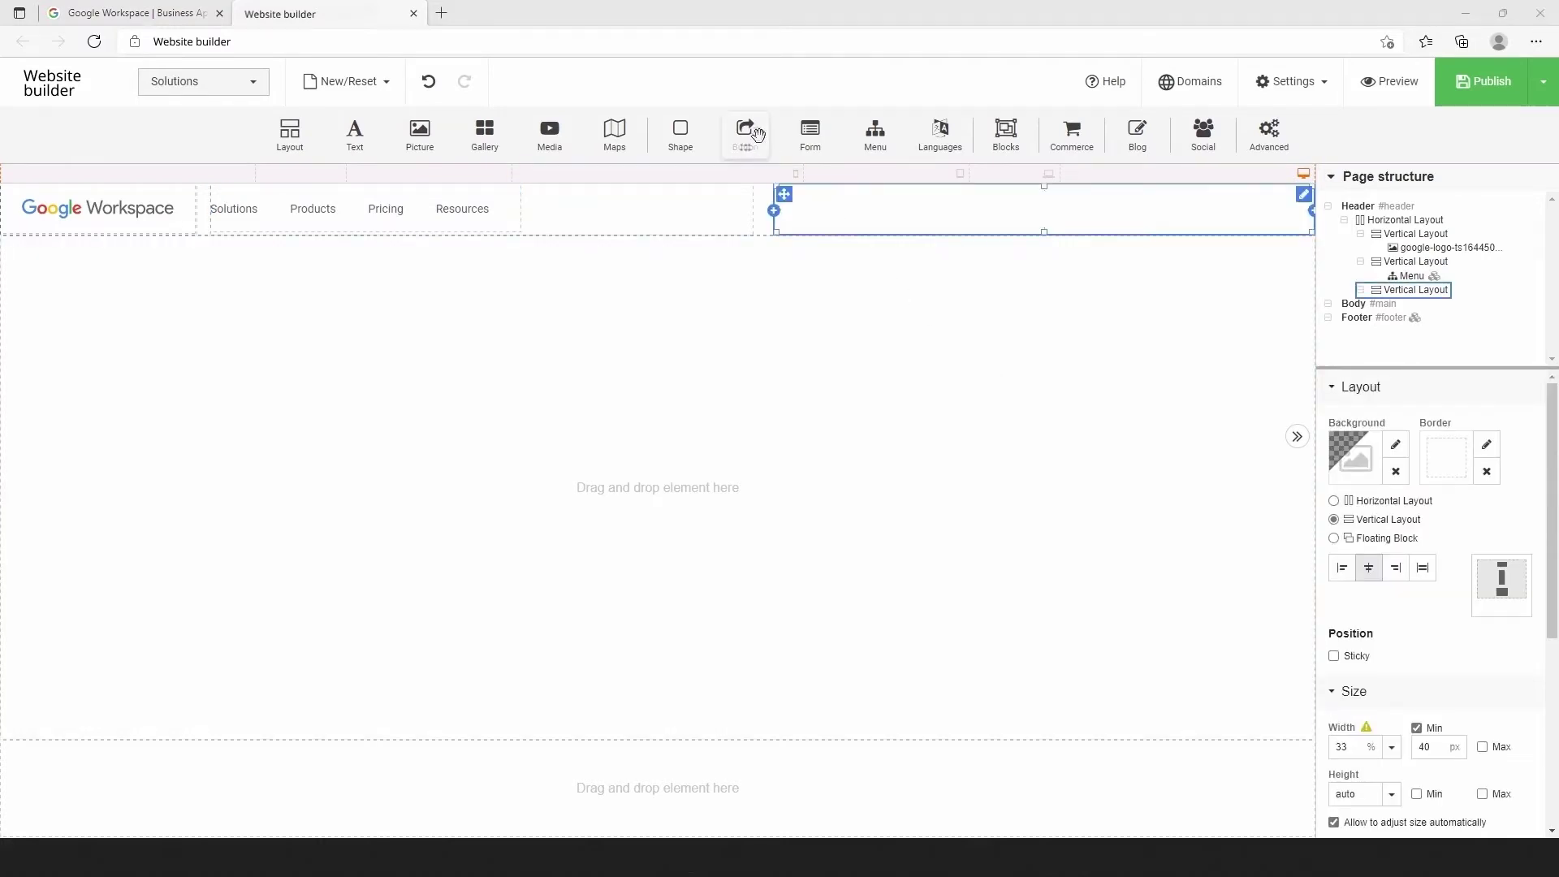
Drop an outlined Start now button into the third header column, laid out horizontally and right-aligned.
left_click_drag(745, 134, 963, 222)
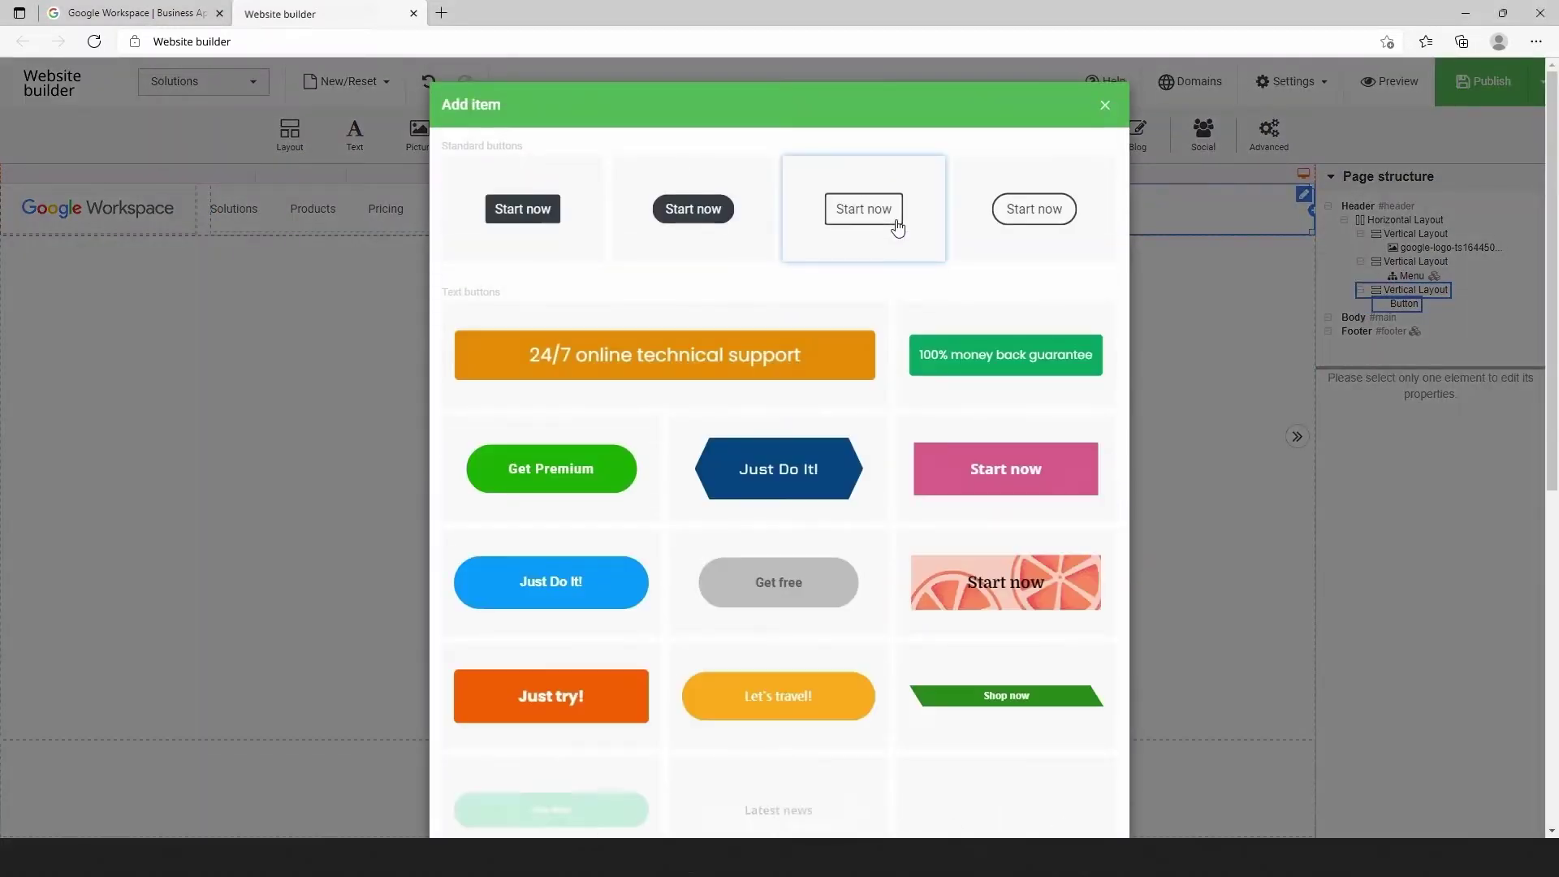
left_click(897, 220)
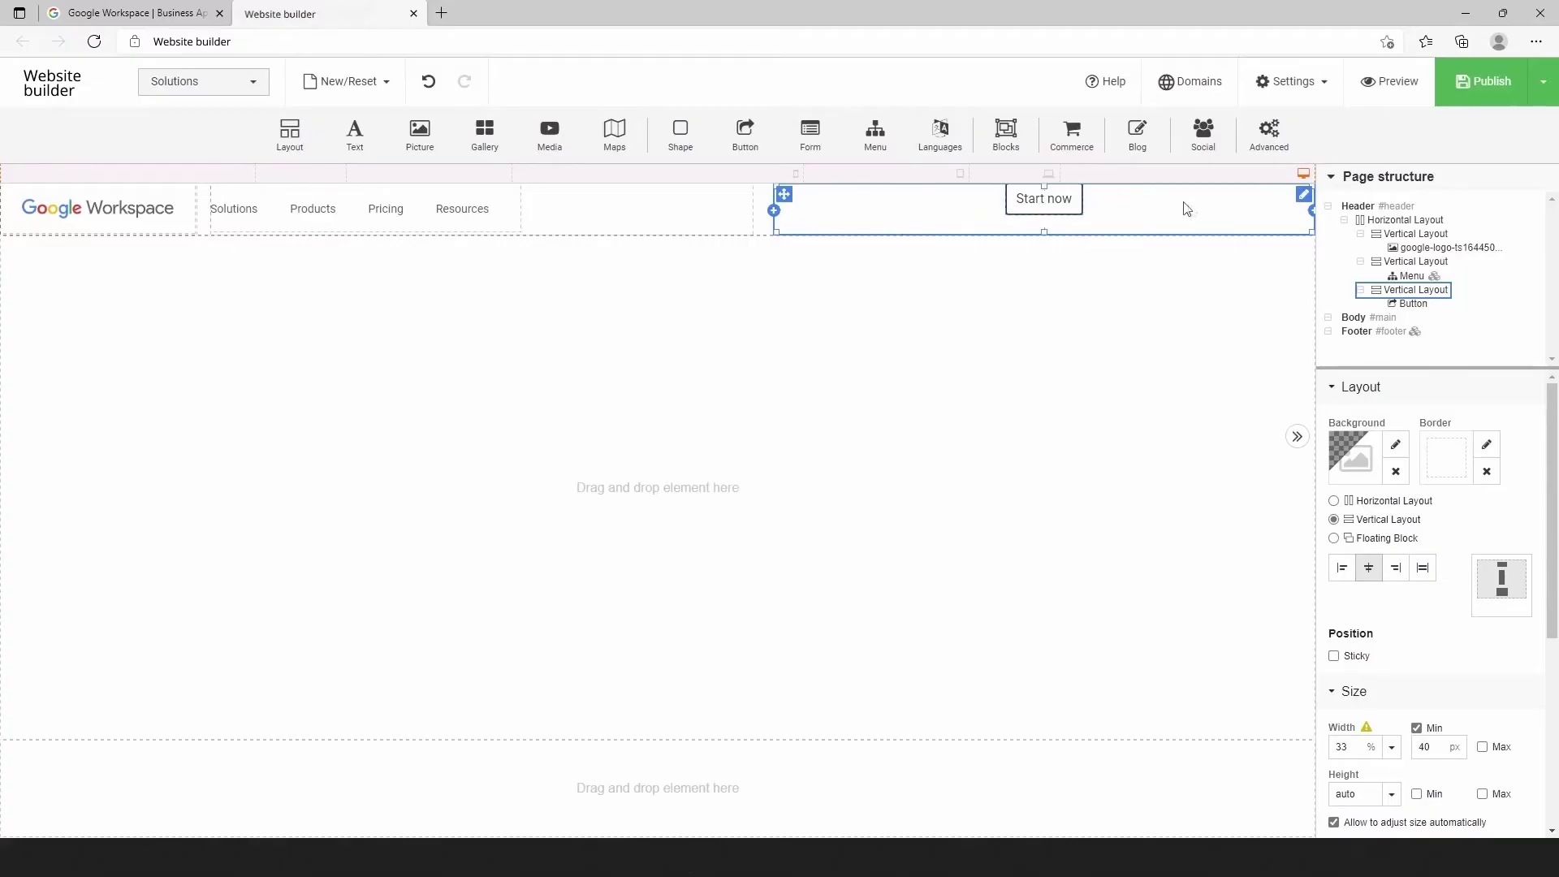
left_click(1334, 501)
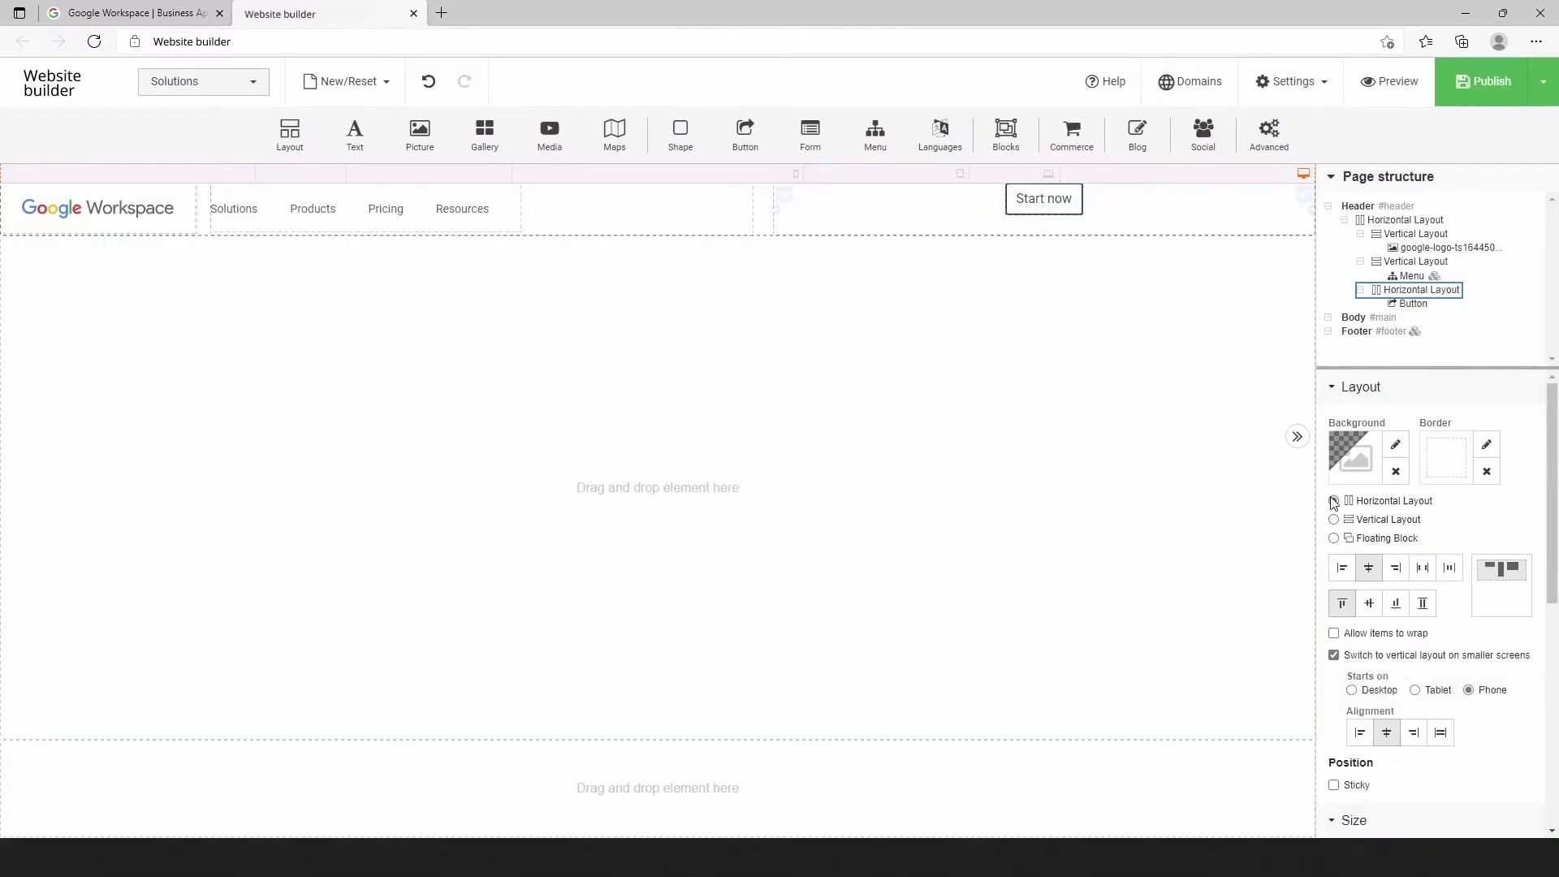
left_click(1393, 570)
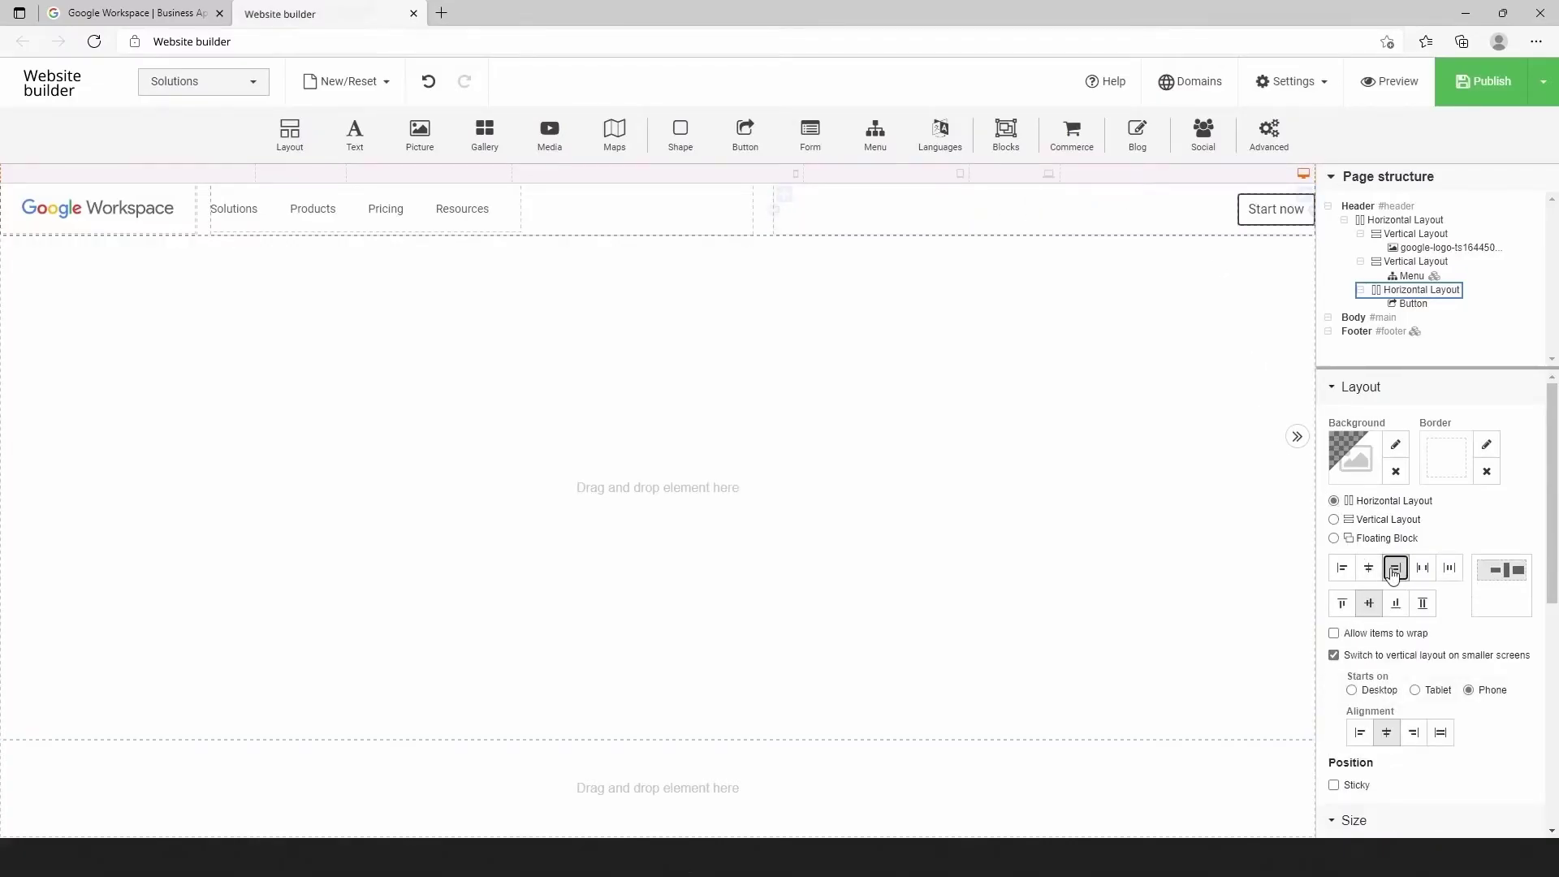
Change the header button's text to 'Admin Console'.
left_click(1276, 216)
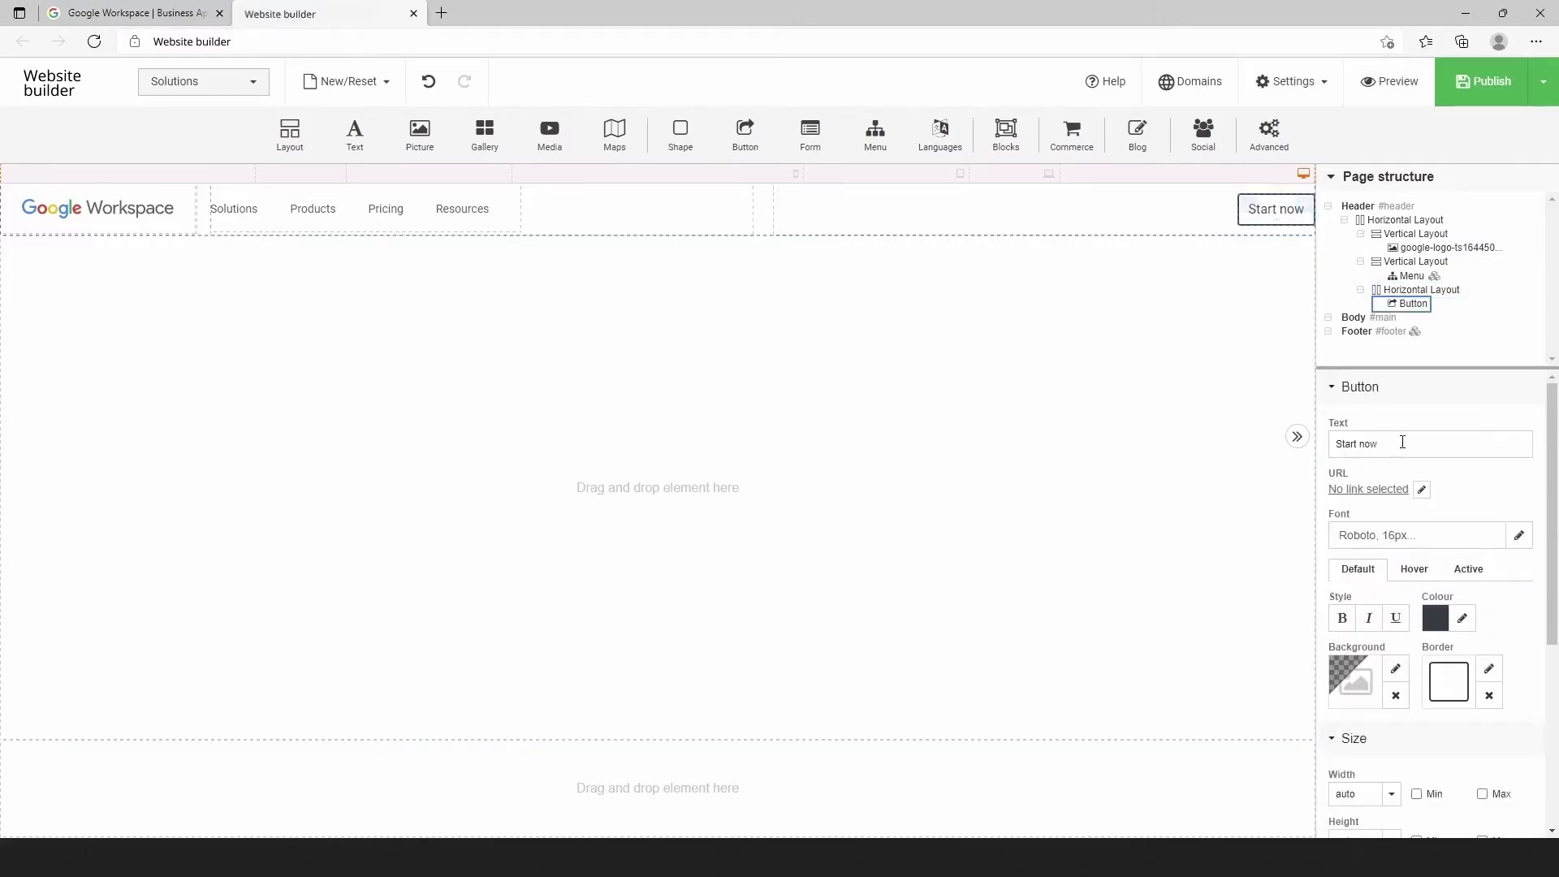
triple_click(1336, 445)
type("Admin Consol")
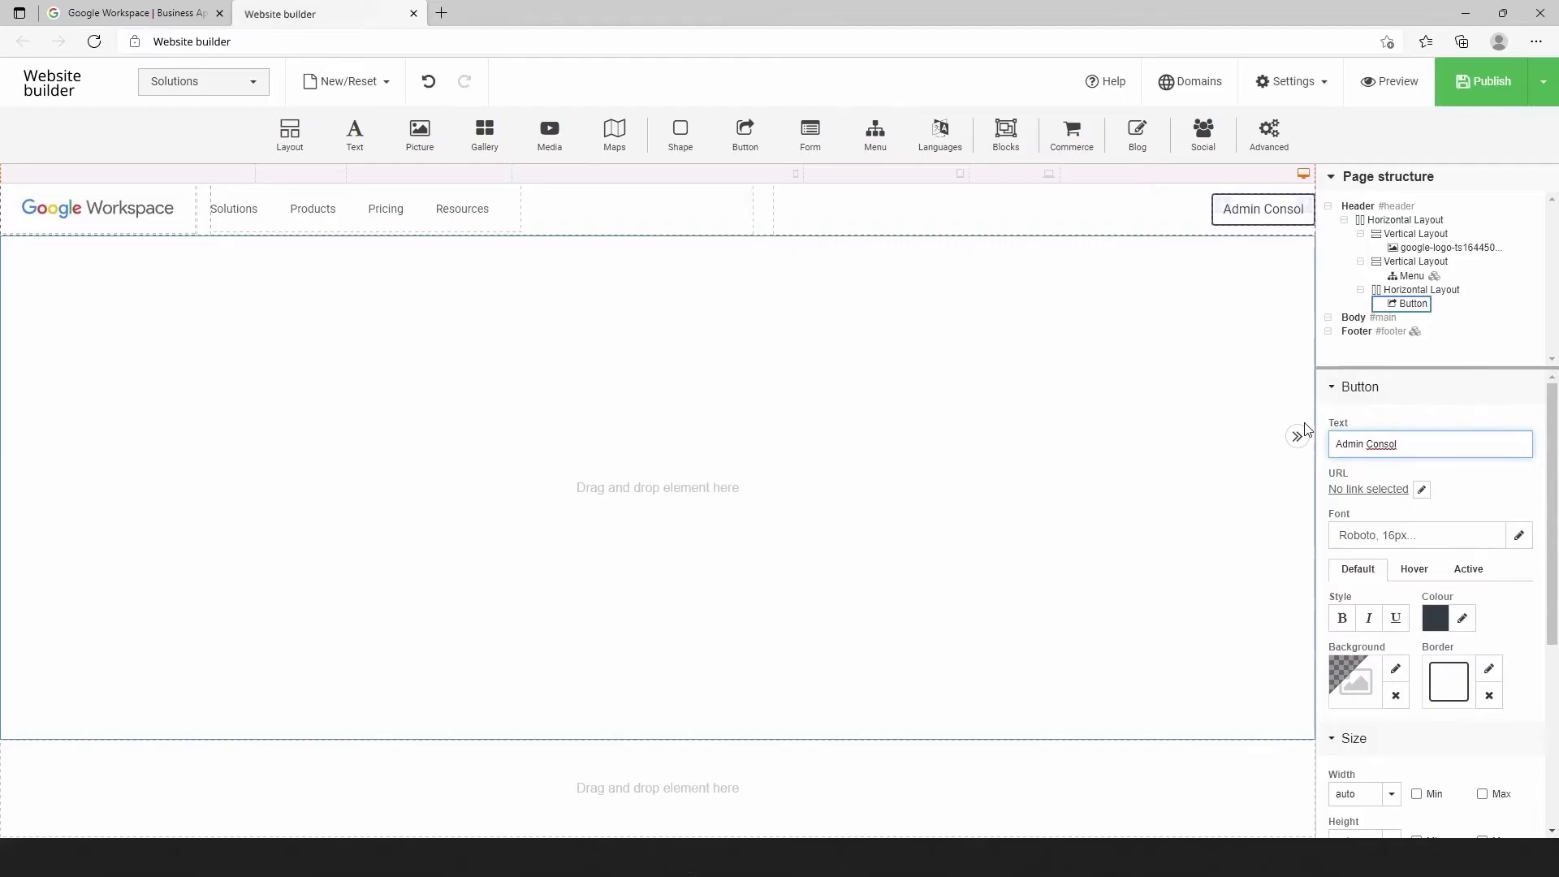
type("e")
left_click(1421, 489)
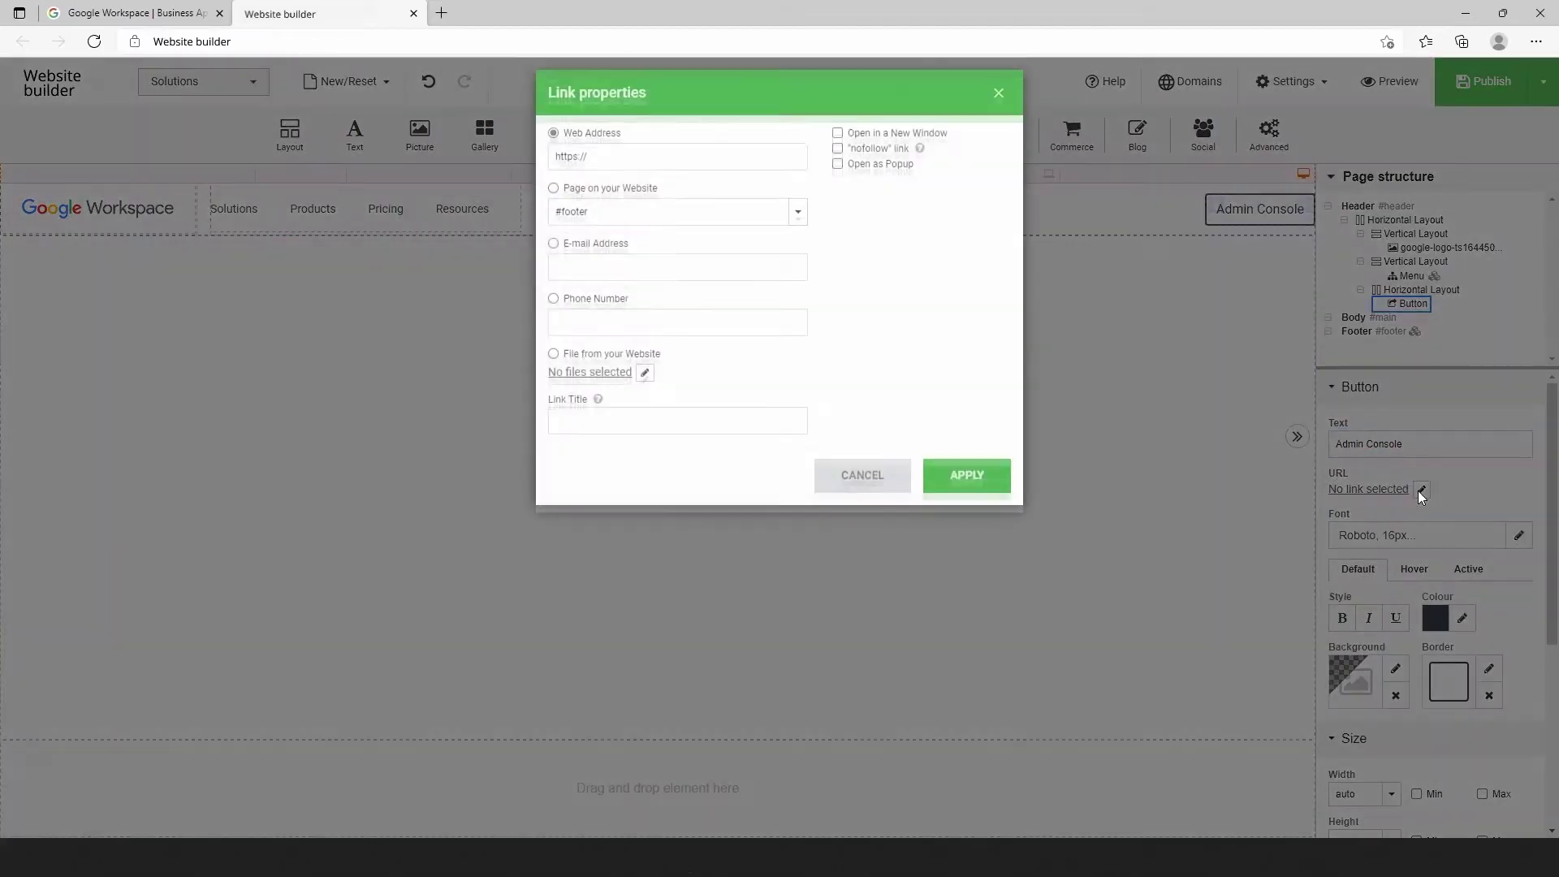
left_click(672, 163)
key("ctrl+a")
type("https://workspace.google.com/")
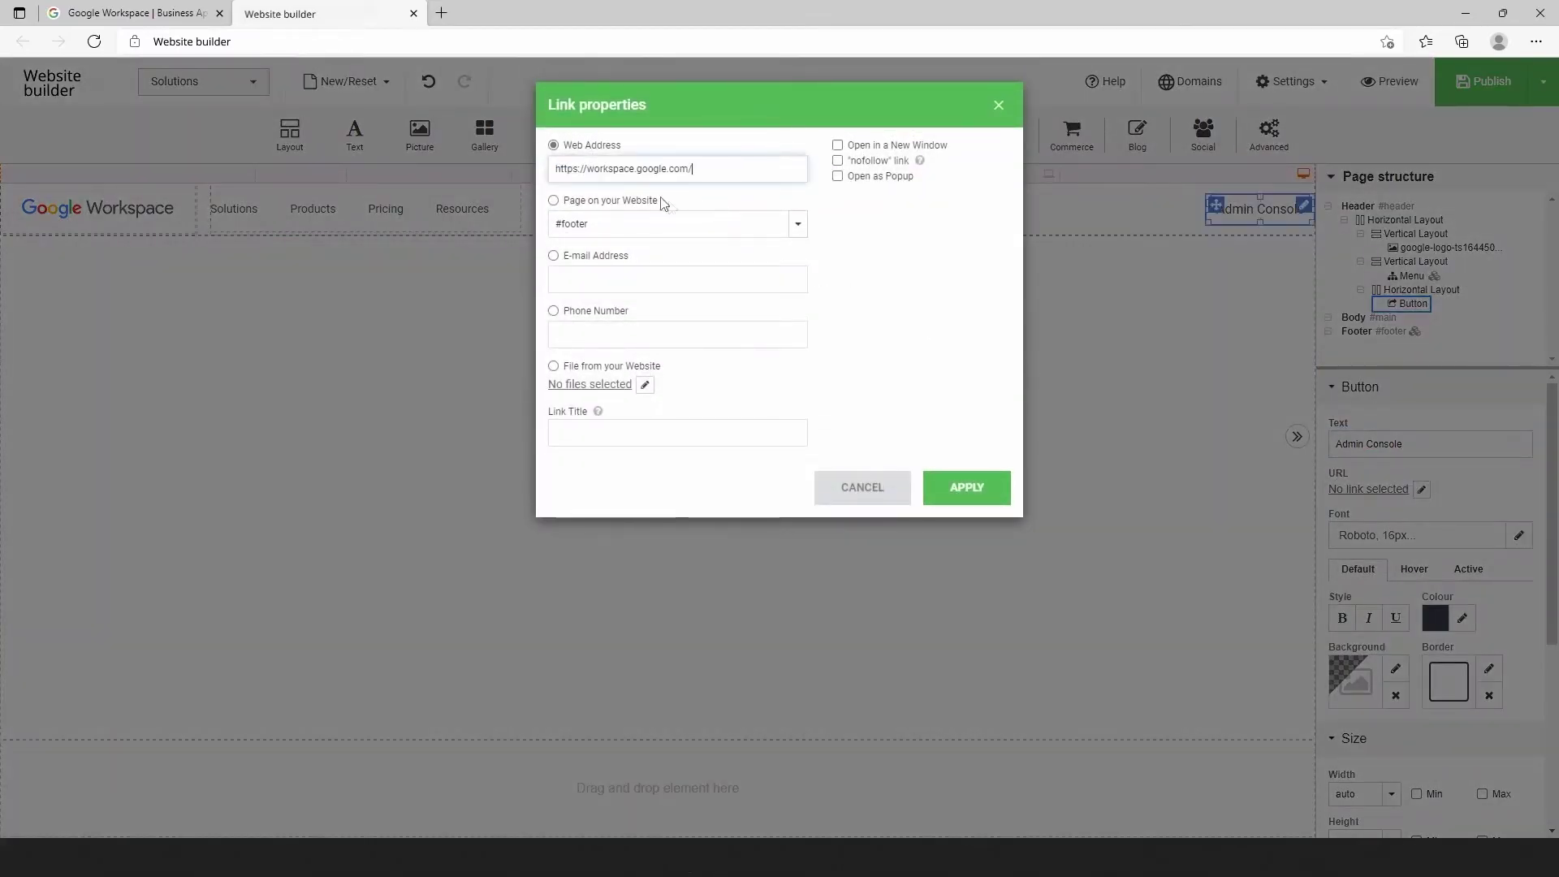
left_click(978, 487)
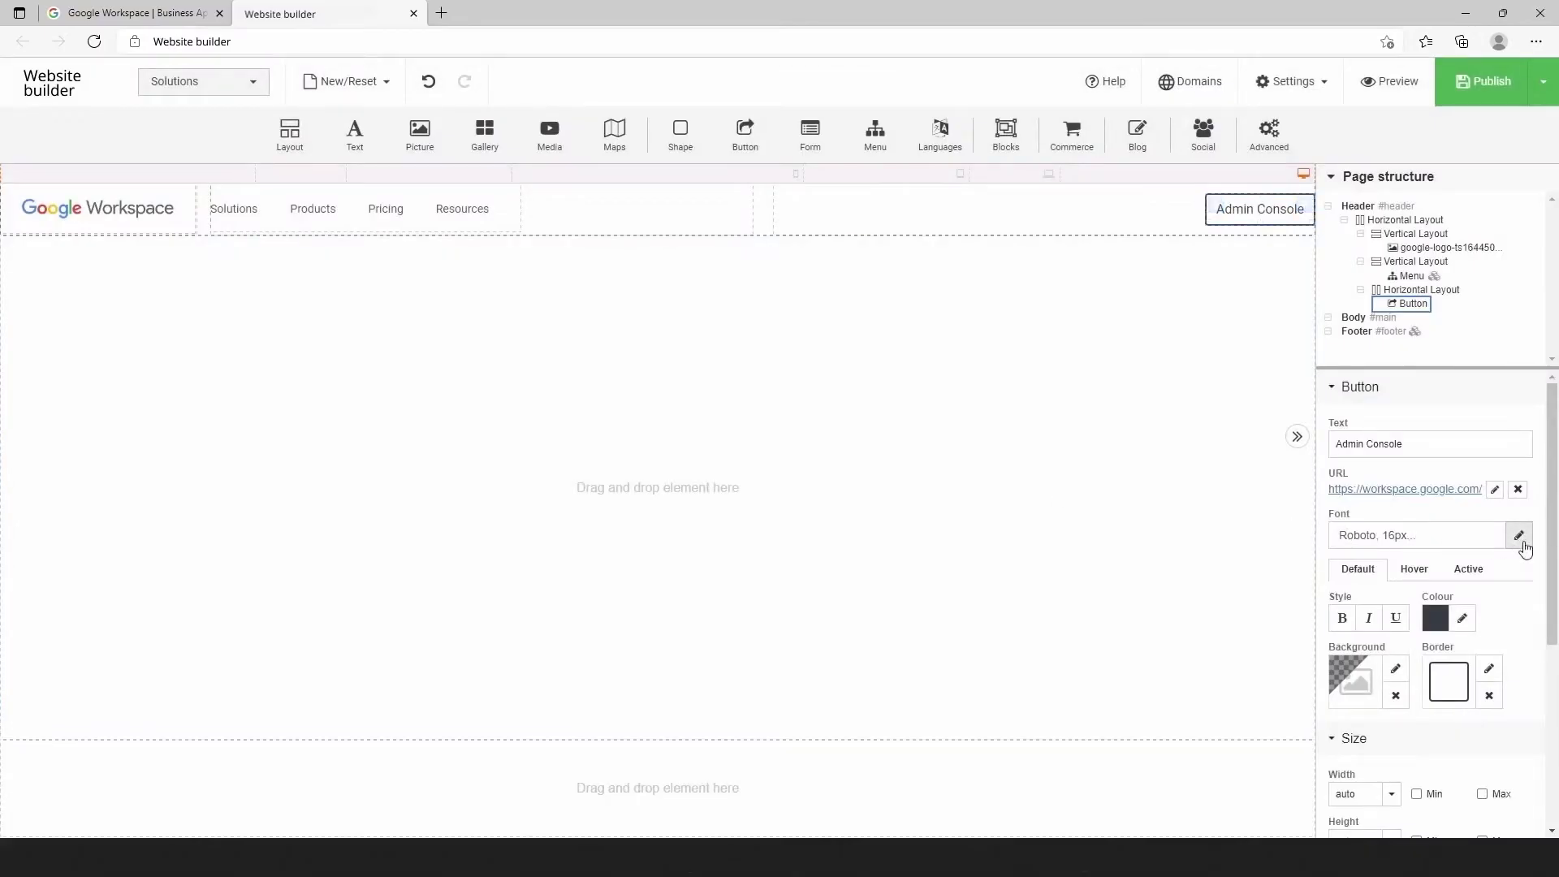
left_click(1520, 538)
Set the Admin Console button font to Arial 14 px.
left_click(1422, 480)
left_click(1344, 542)
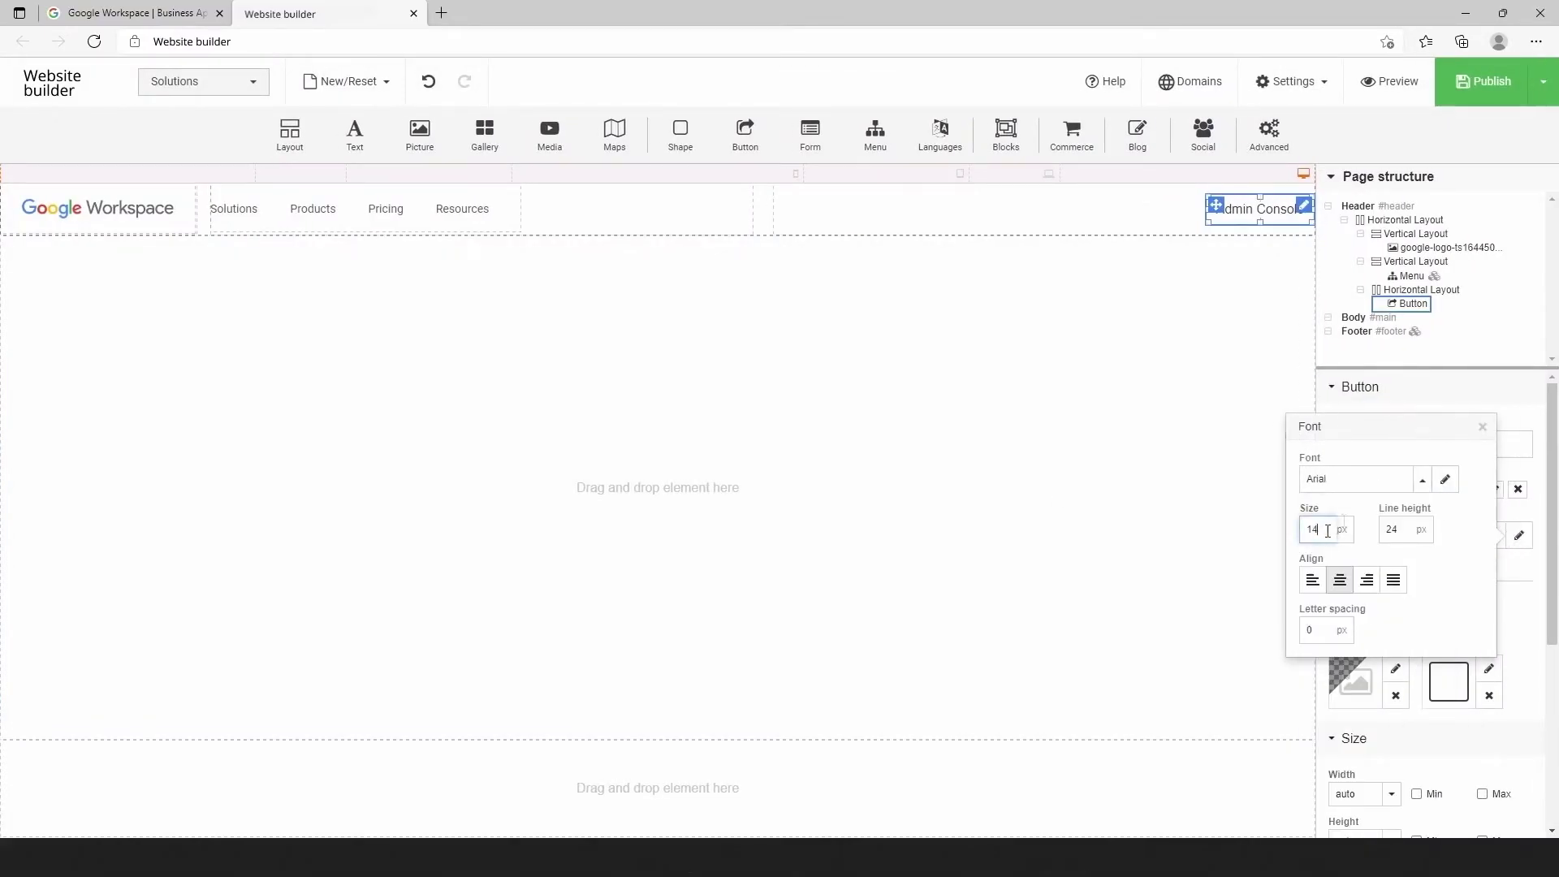
left_click(1483, 428)
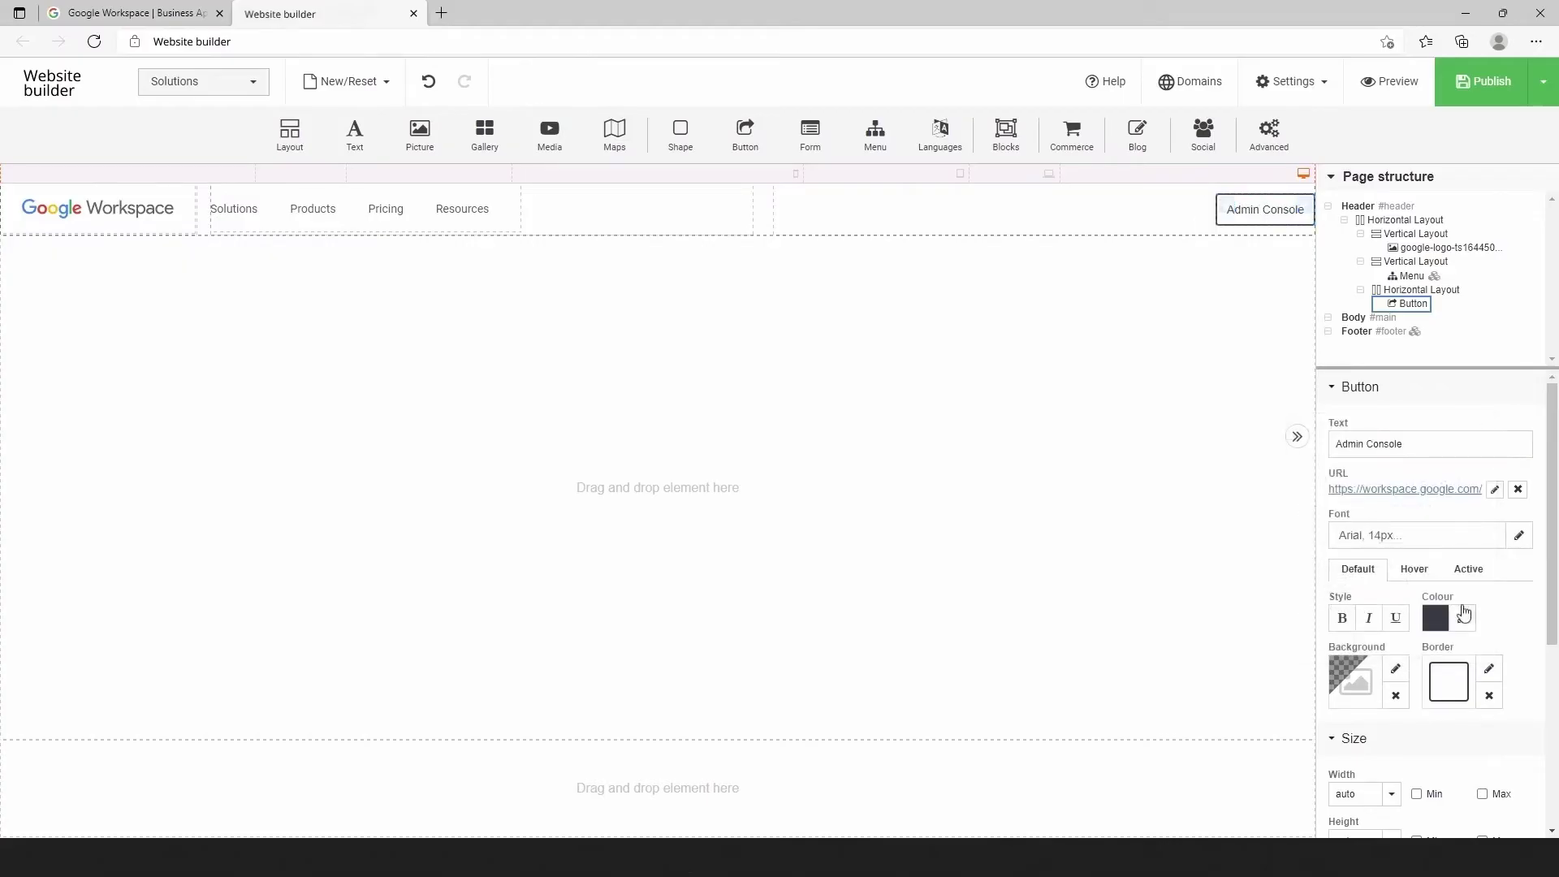
Colour the button text blue #1A73E8 and remove the button's border.
left_click(1463, 618)
type("1A73E8")
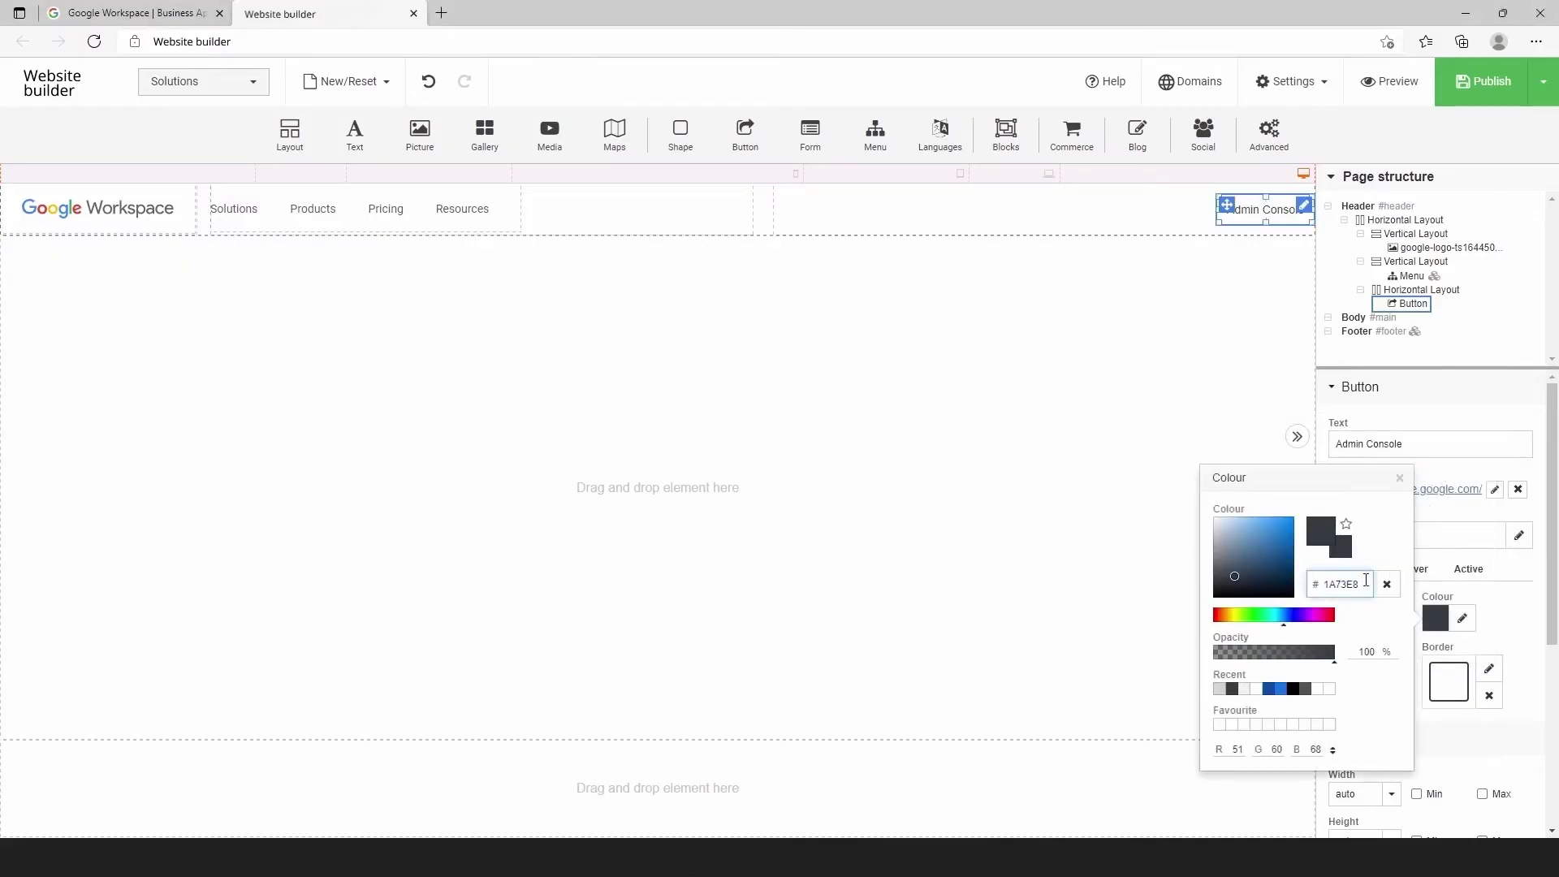
key("Return")
left_click(1400, 478)
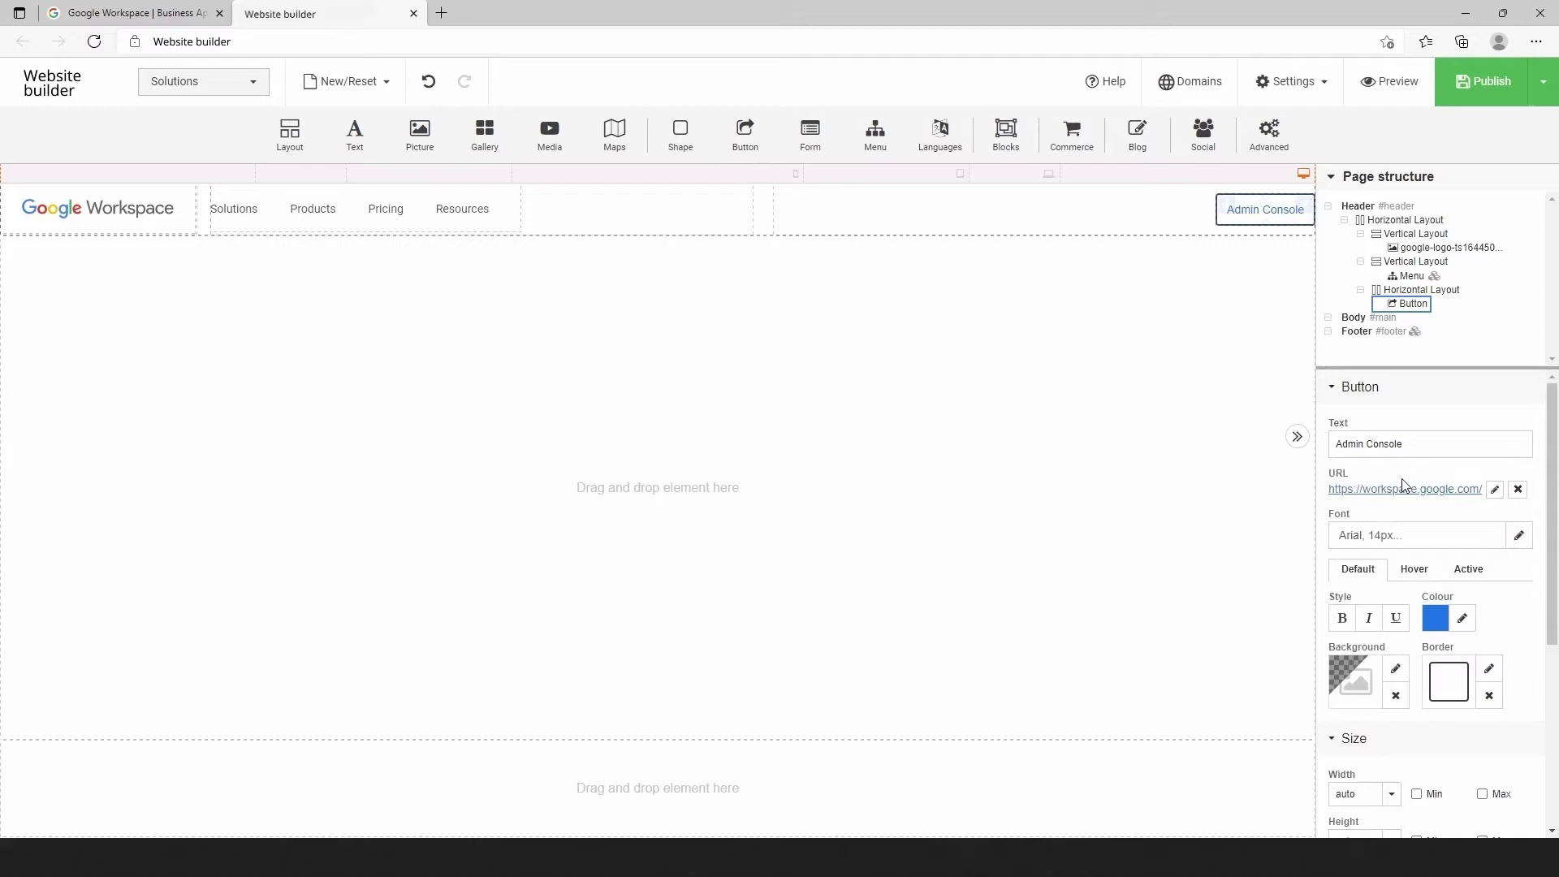
left_click(1489, 670)
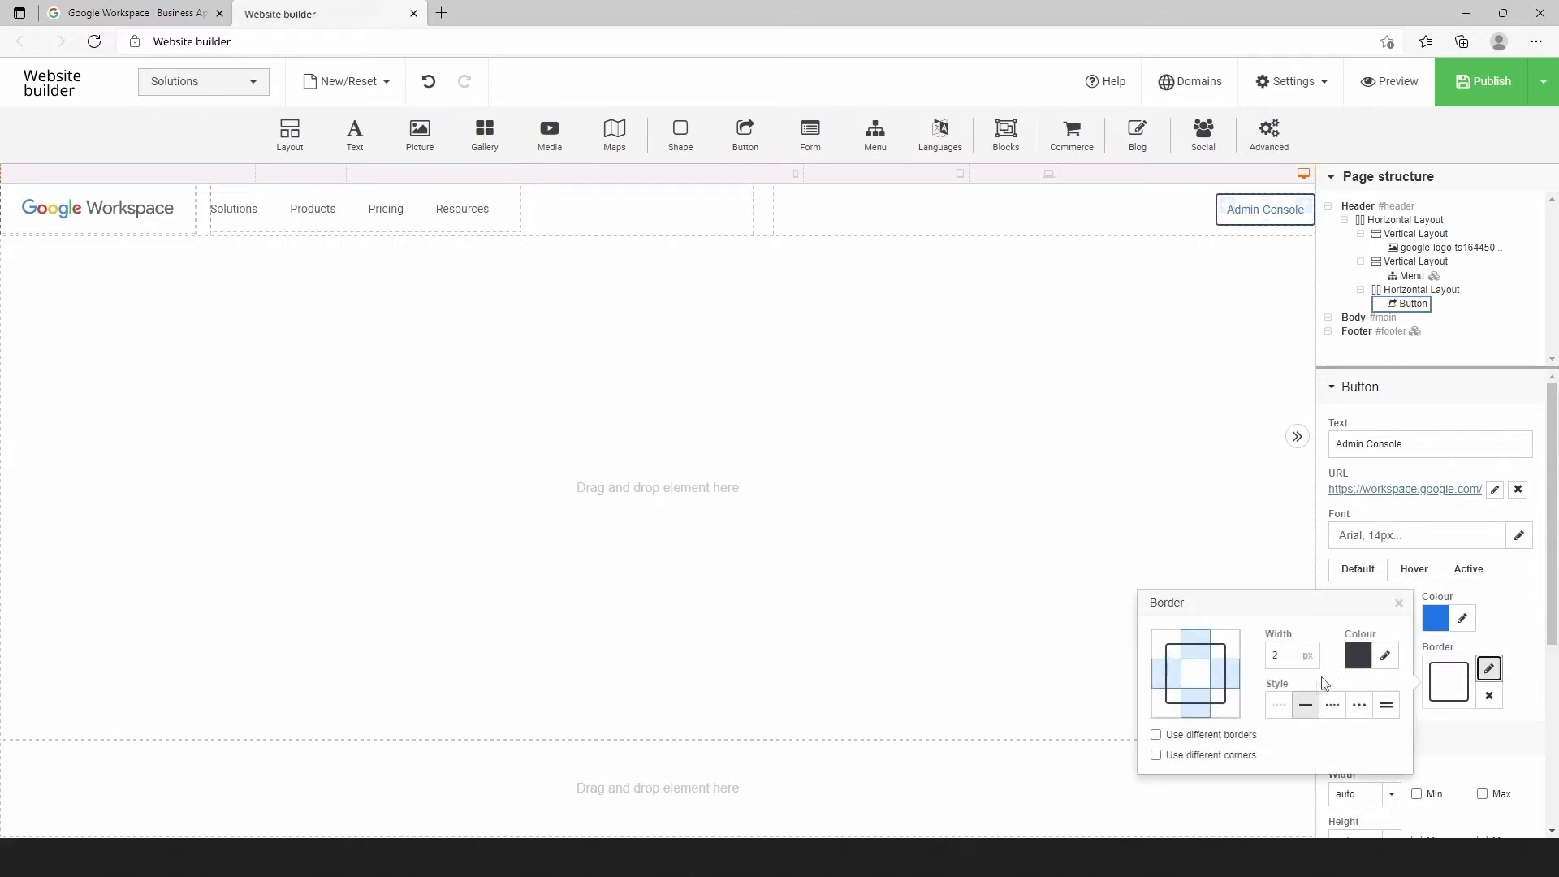
left_click(1279, 705)
Set the Admin Console button's hover text colour to dark blue #074EA6.
left_click(1399, 603)
scroll(1403, 610, "down", 1)
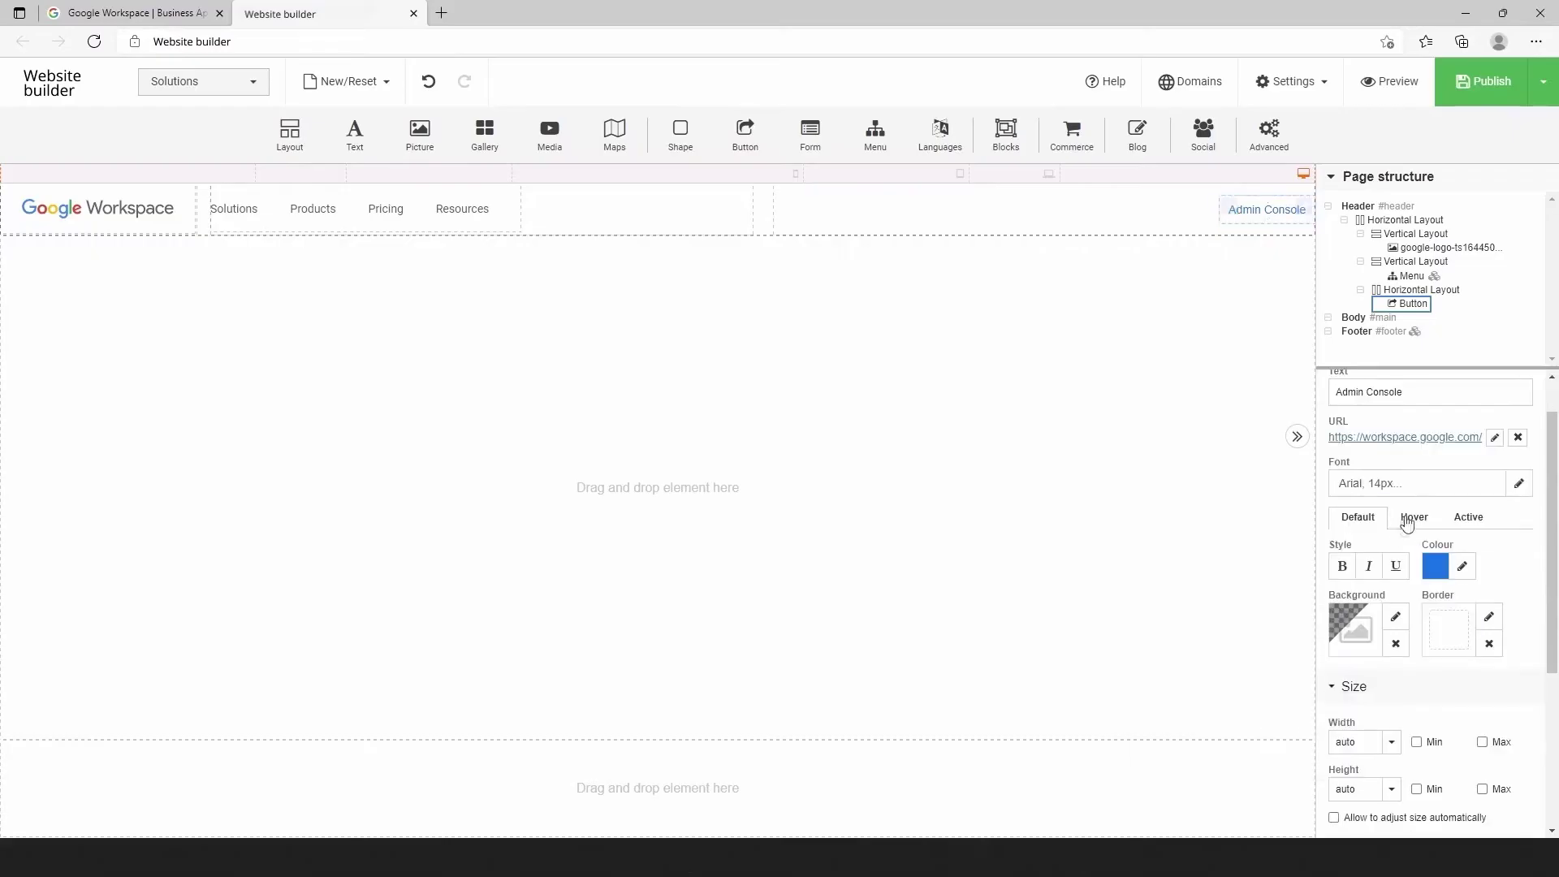
left_click(1462, 567)
left_click(1373, 533)
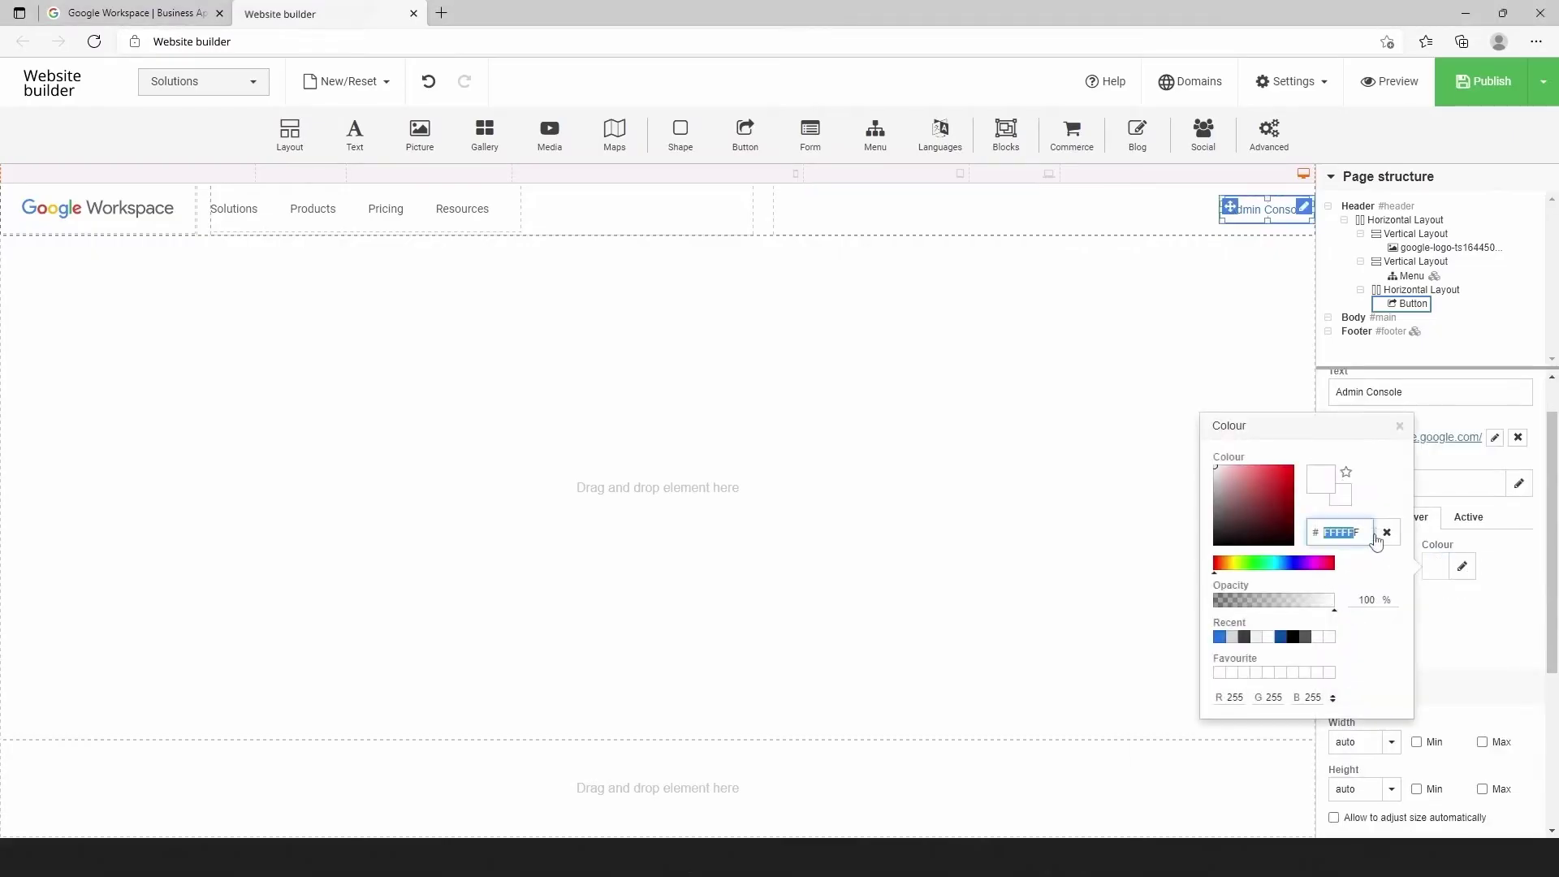
key("Return")
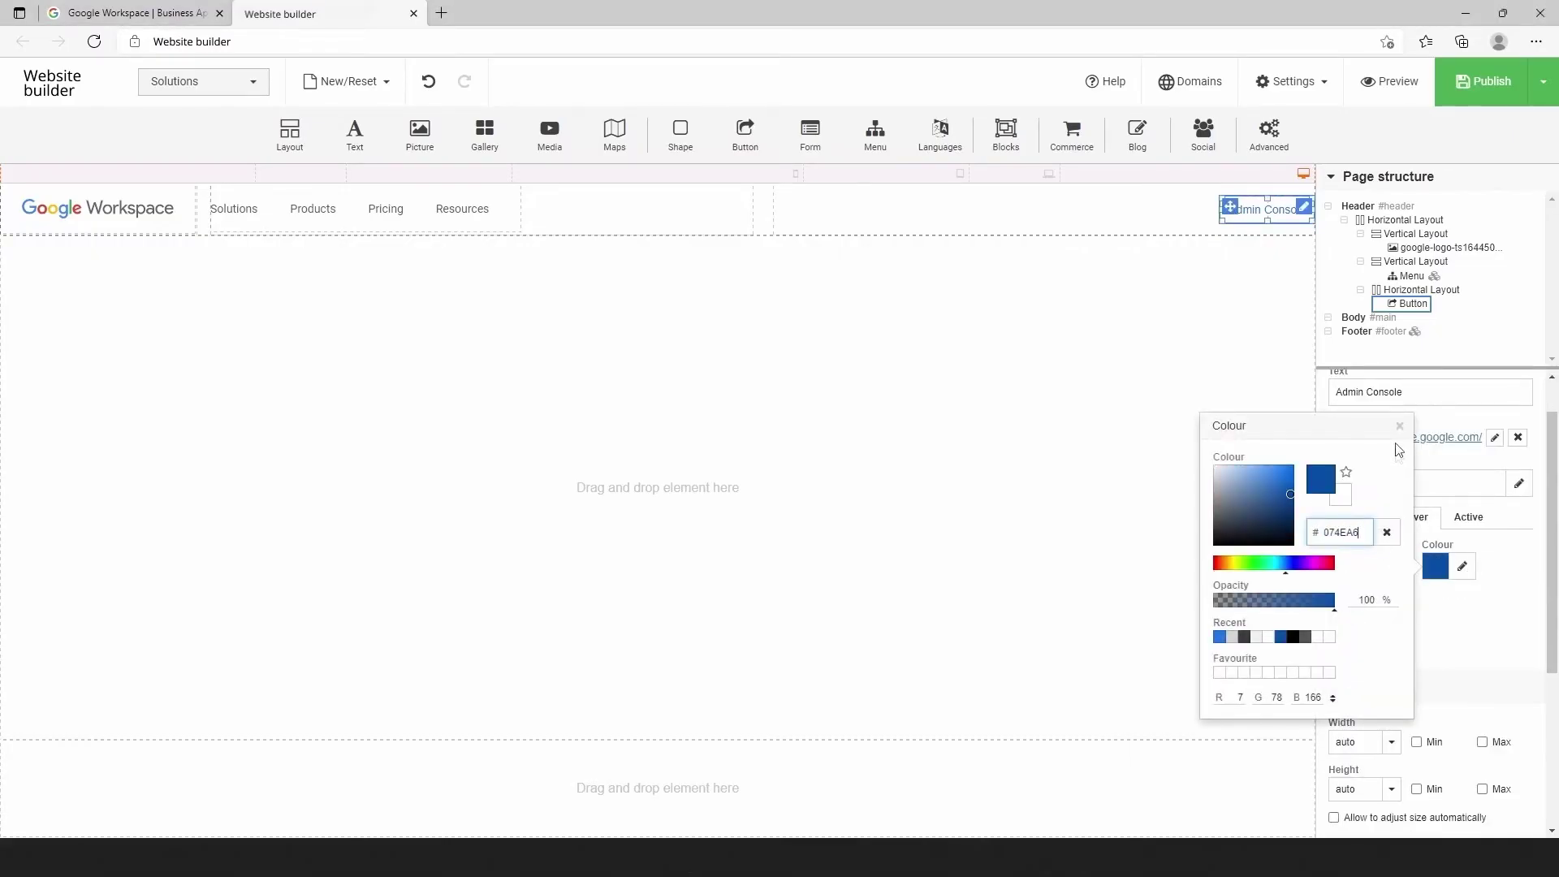
left_click(1400, 426)
Change the button's hover background from #333C44 to white #FFFFFF.
left_click(1395, 617)
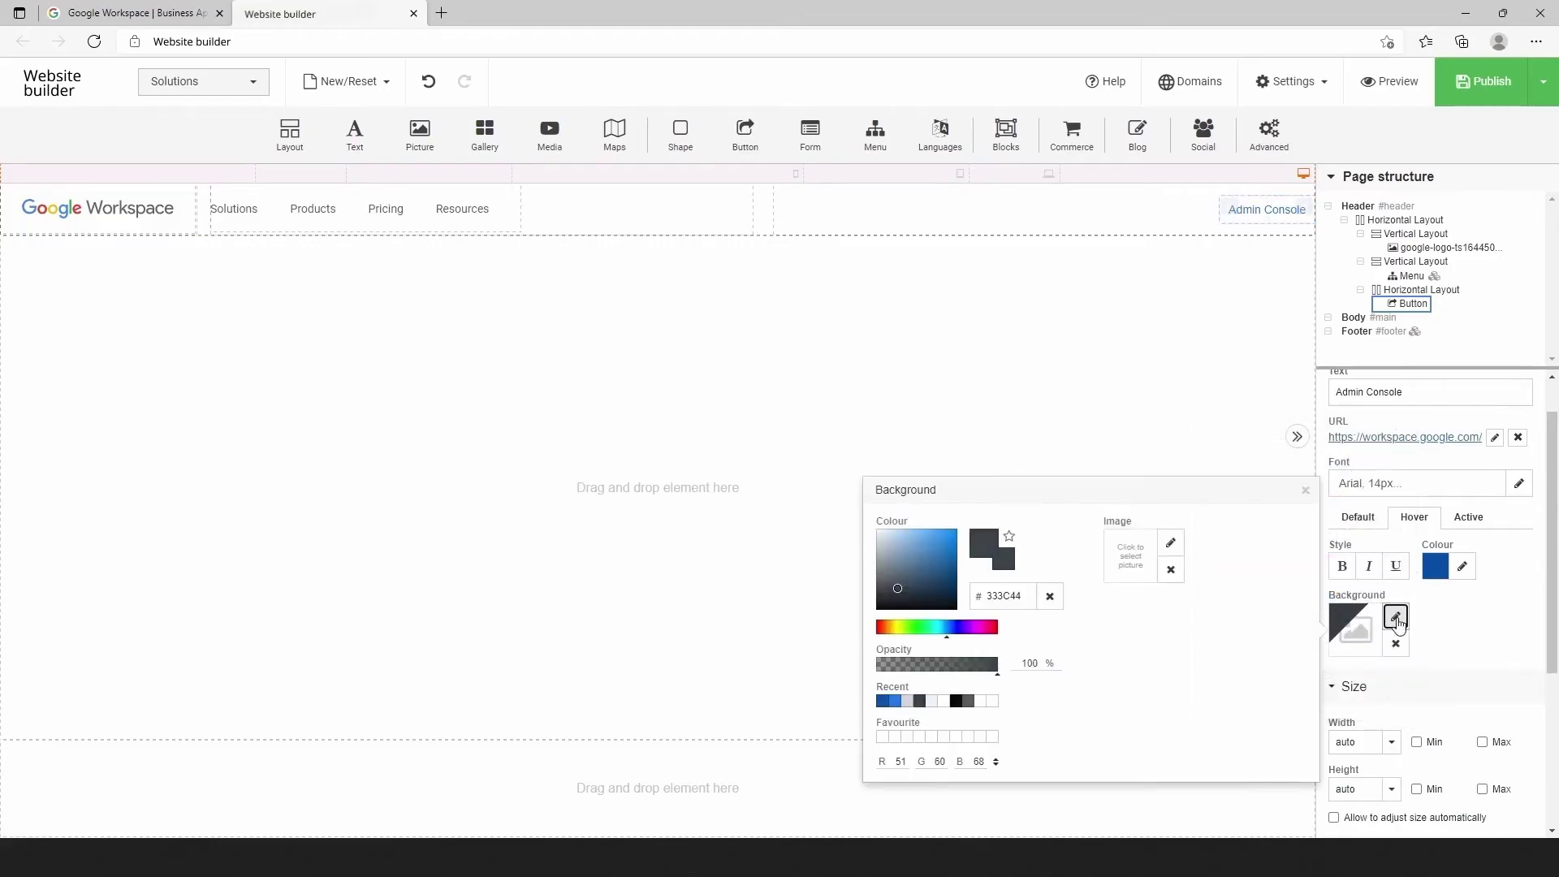
left_click(982, 603)
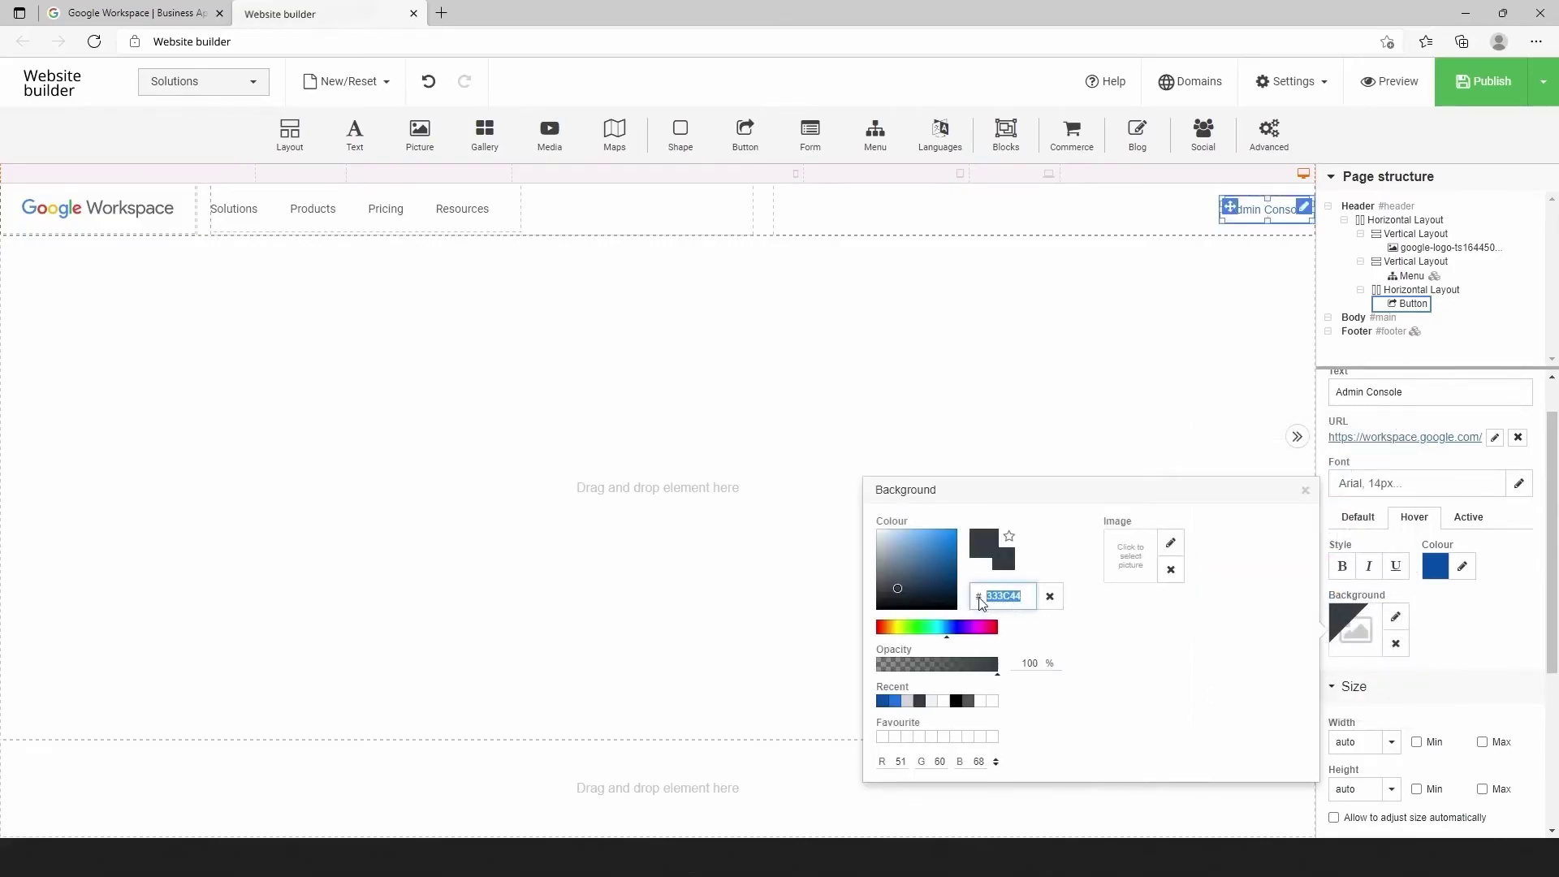
type("FFFFFF")
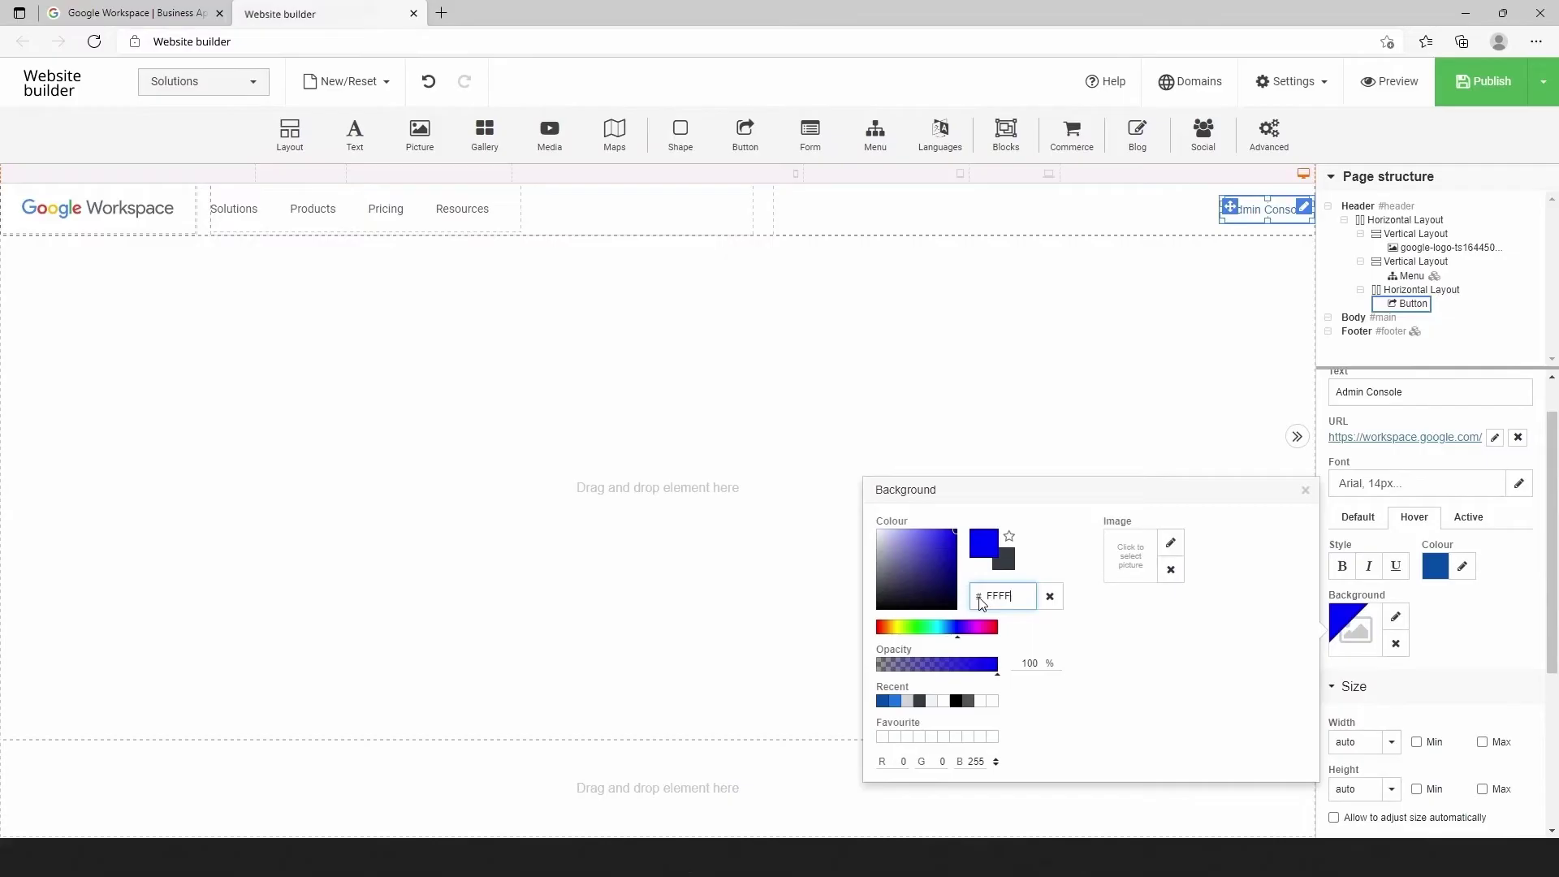
left_click(1190, 624)
left_click(1307, 493)
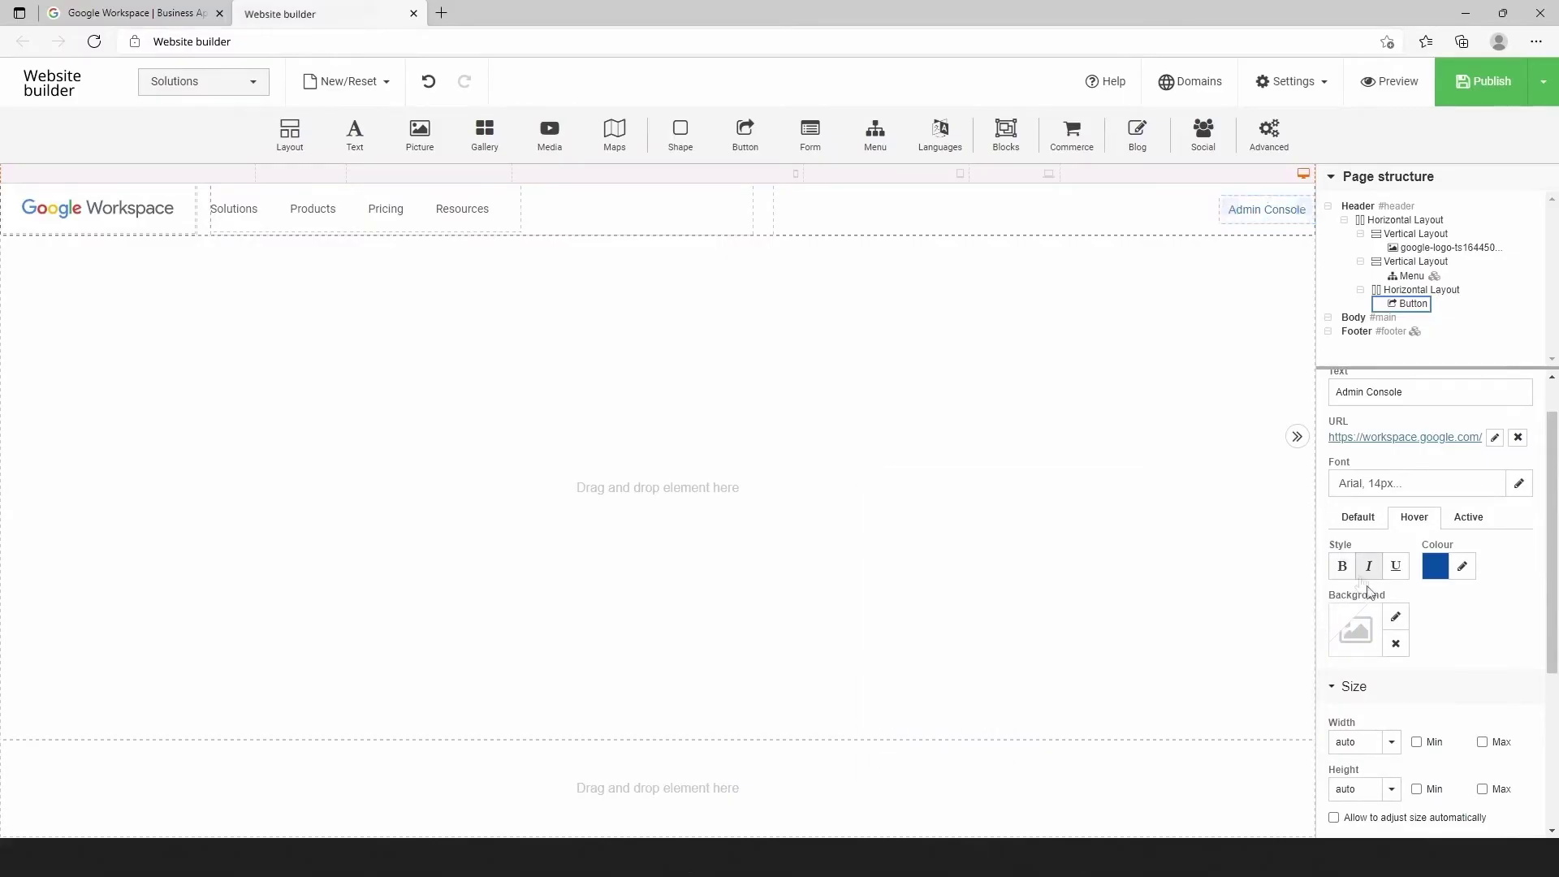
Switch the Admin Console button height from auto to a fixed 44 px.
scroll(1339, 694, "down", 2)
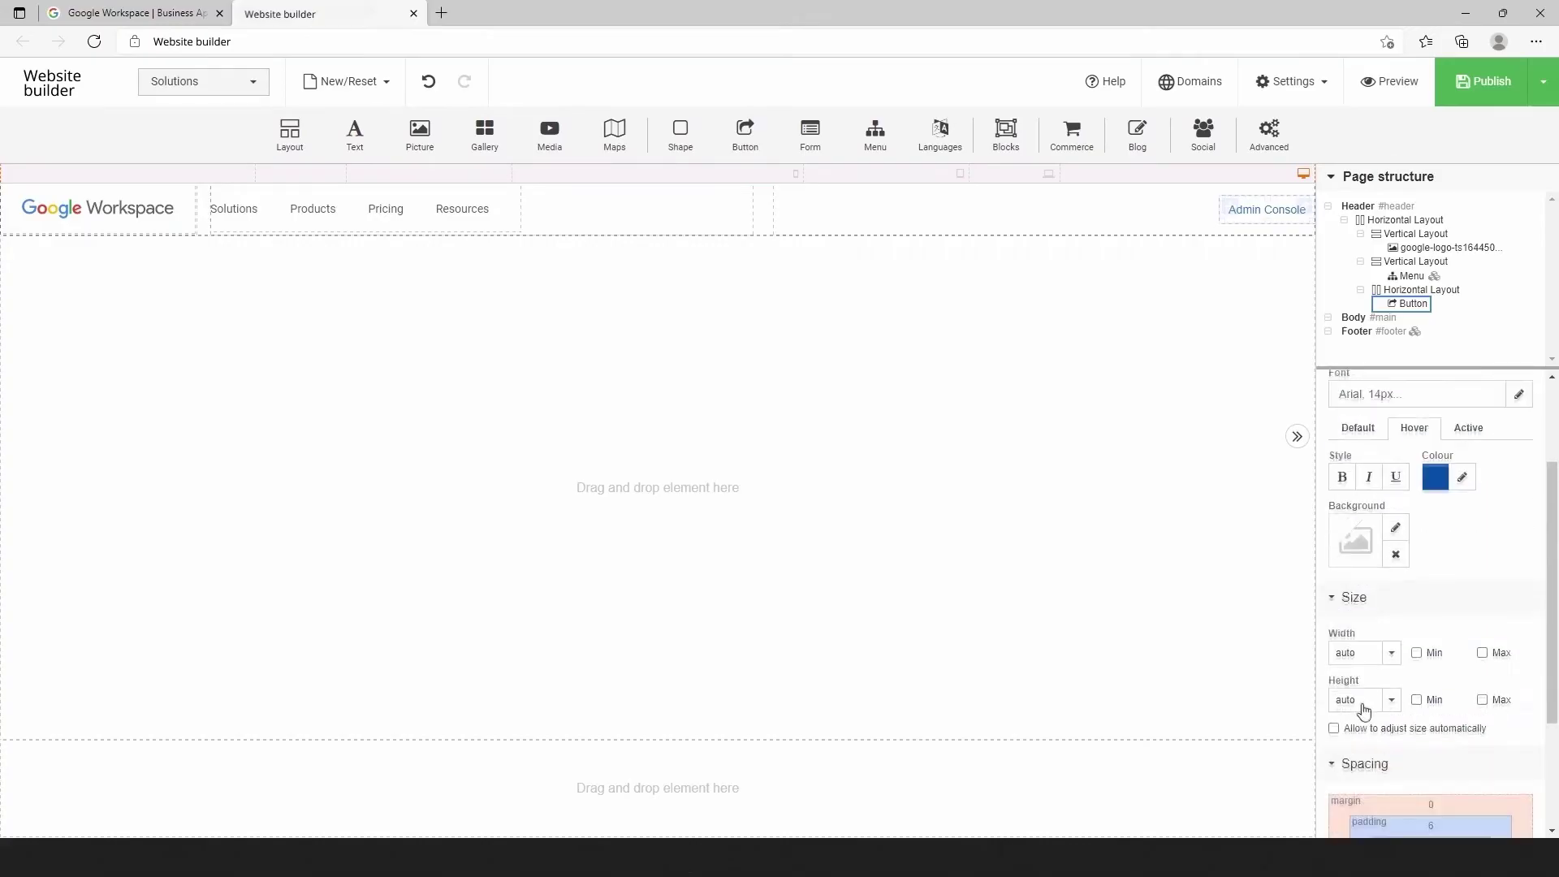
left_click(1391, 666)
left_click(1357, 690)
double_click(1340, 666)
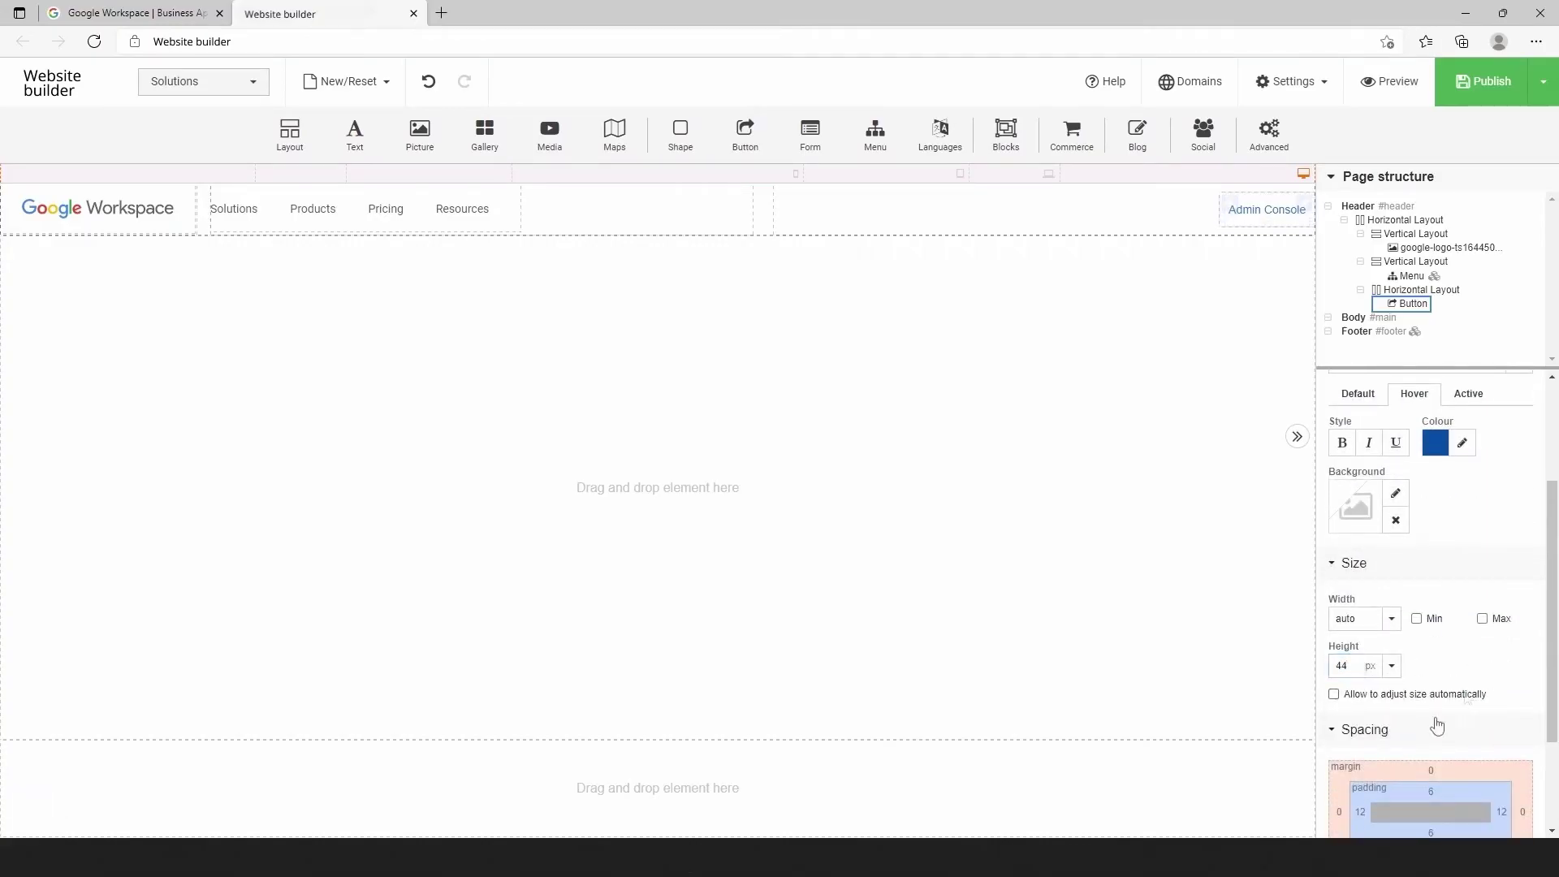
Give the button 30 px left and right padding.
scroll(1381, 735, "down", 2)
double_click(1358, 666)
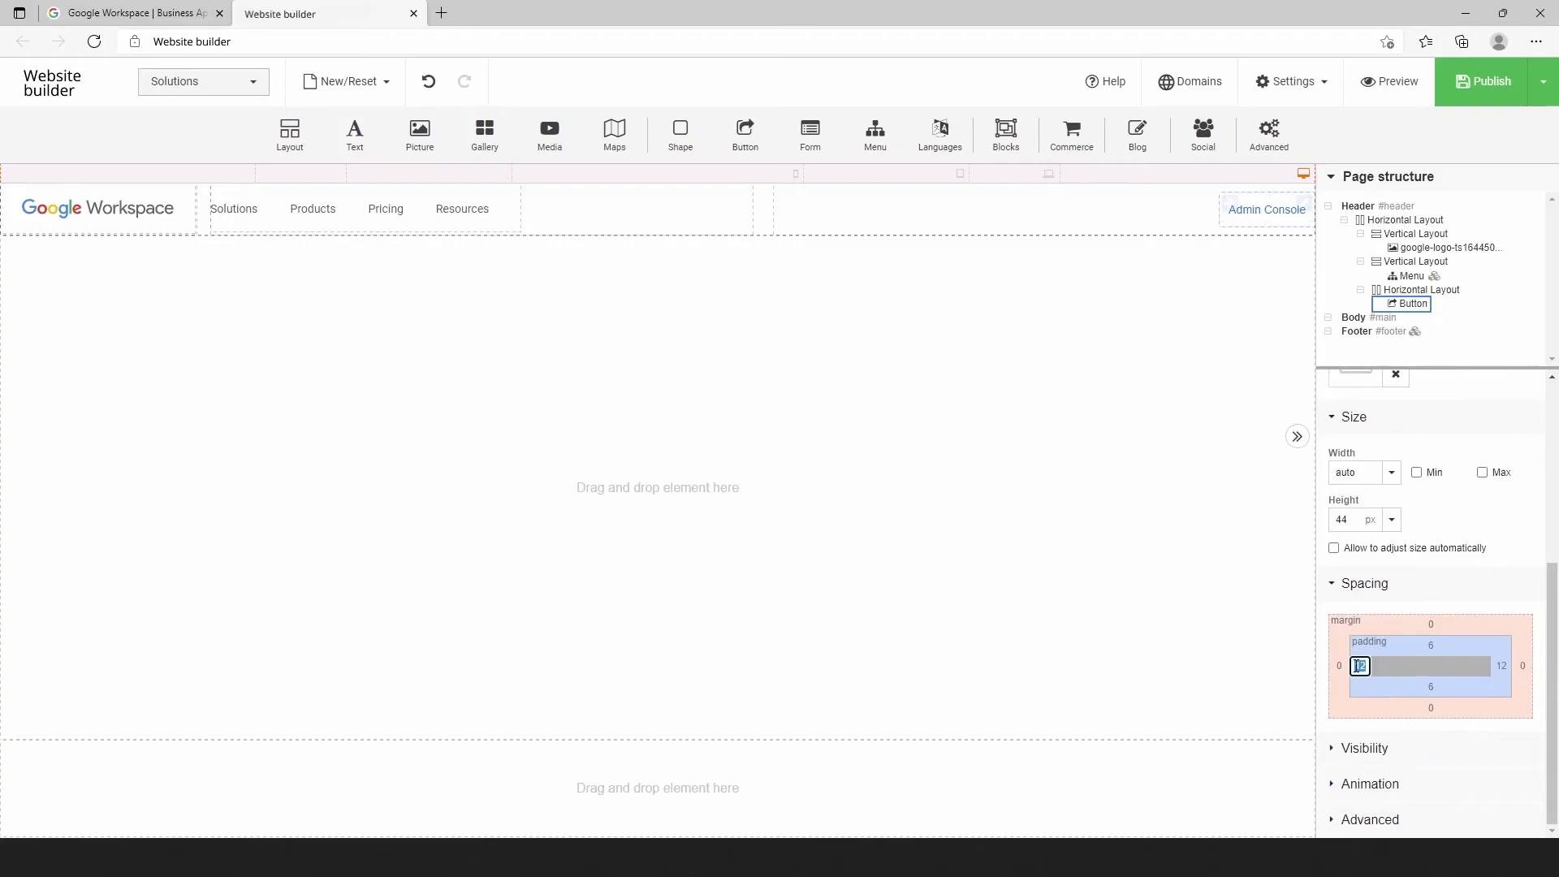
type("30")
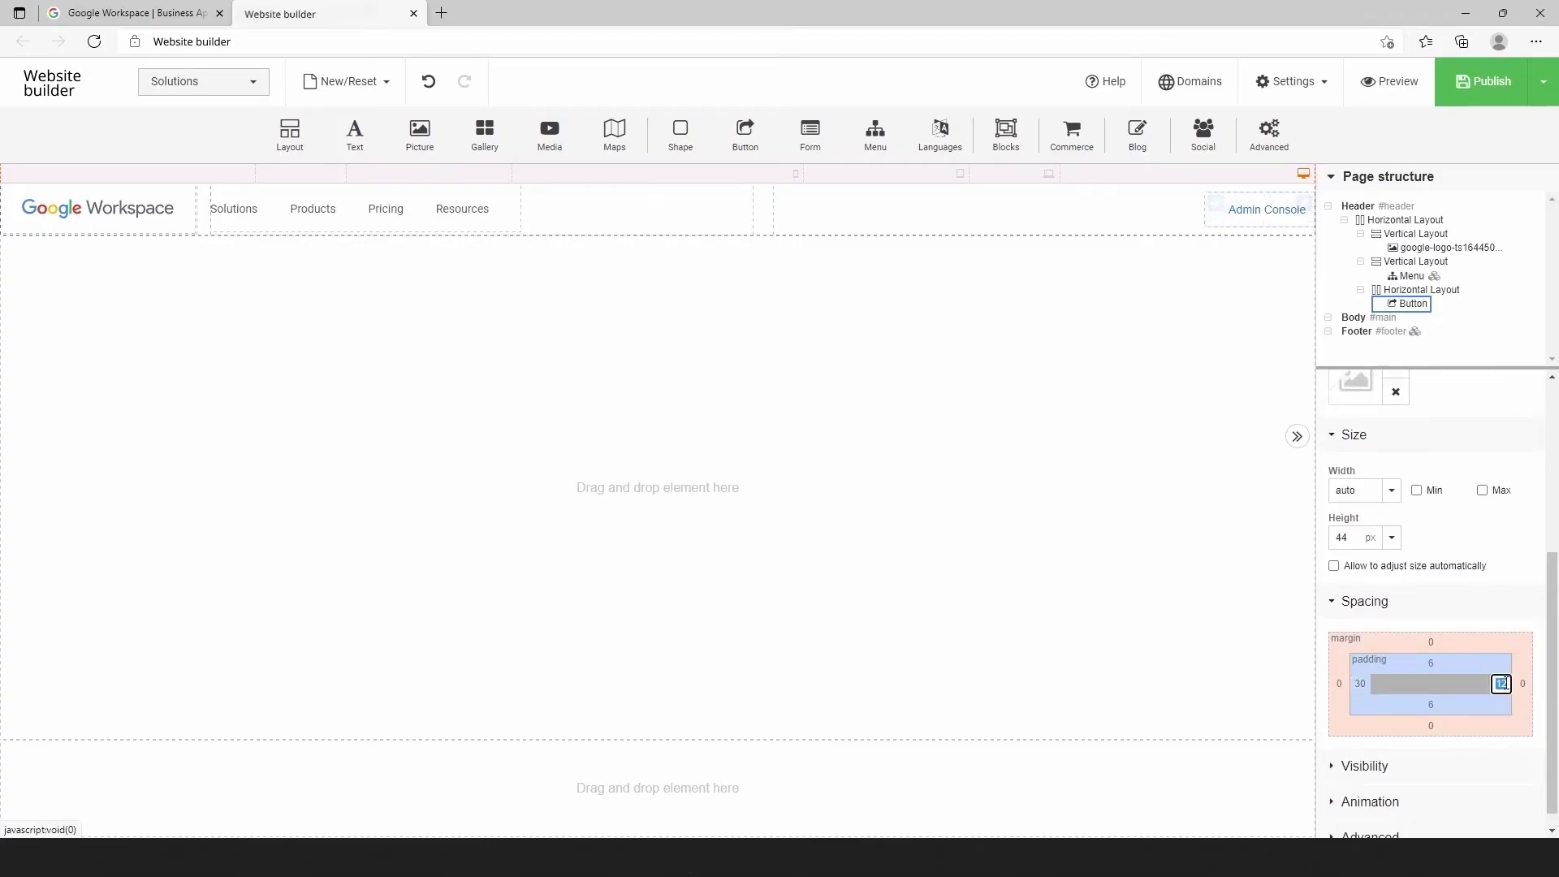
double_click(1502, 684)
left_click(1518, 561)
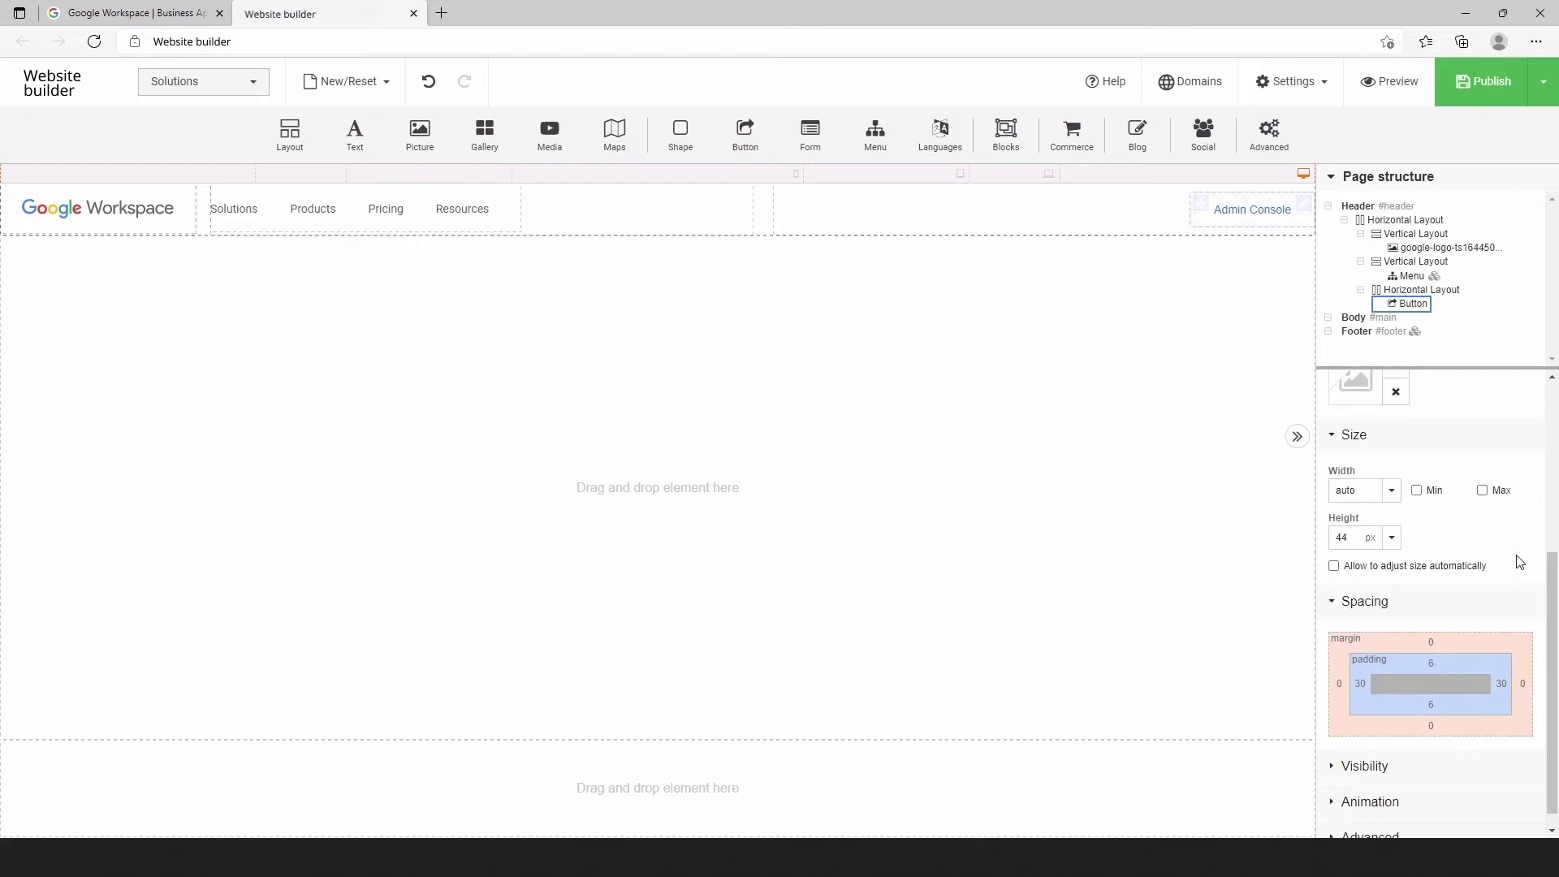
scroll(1517, 559, "up", 3)
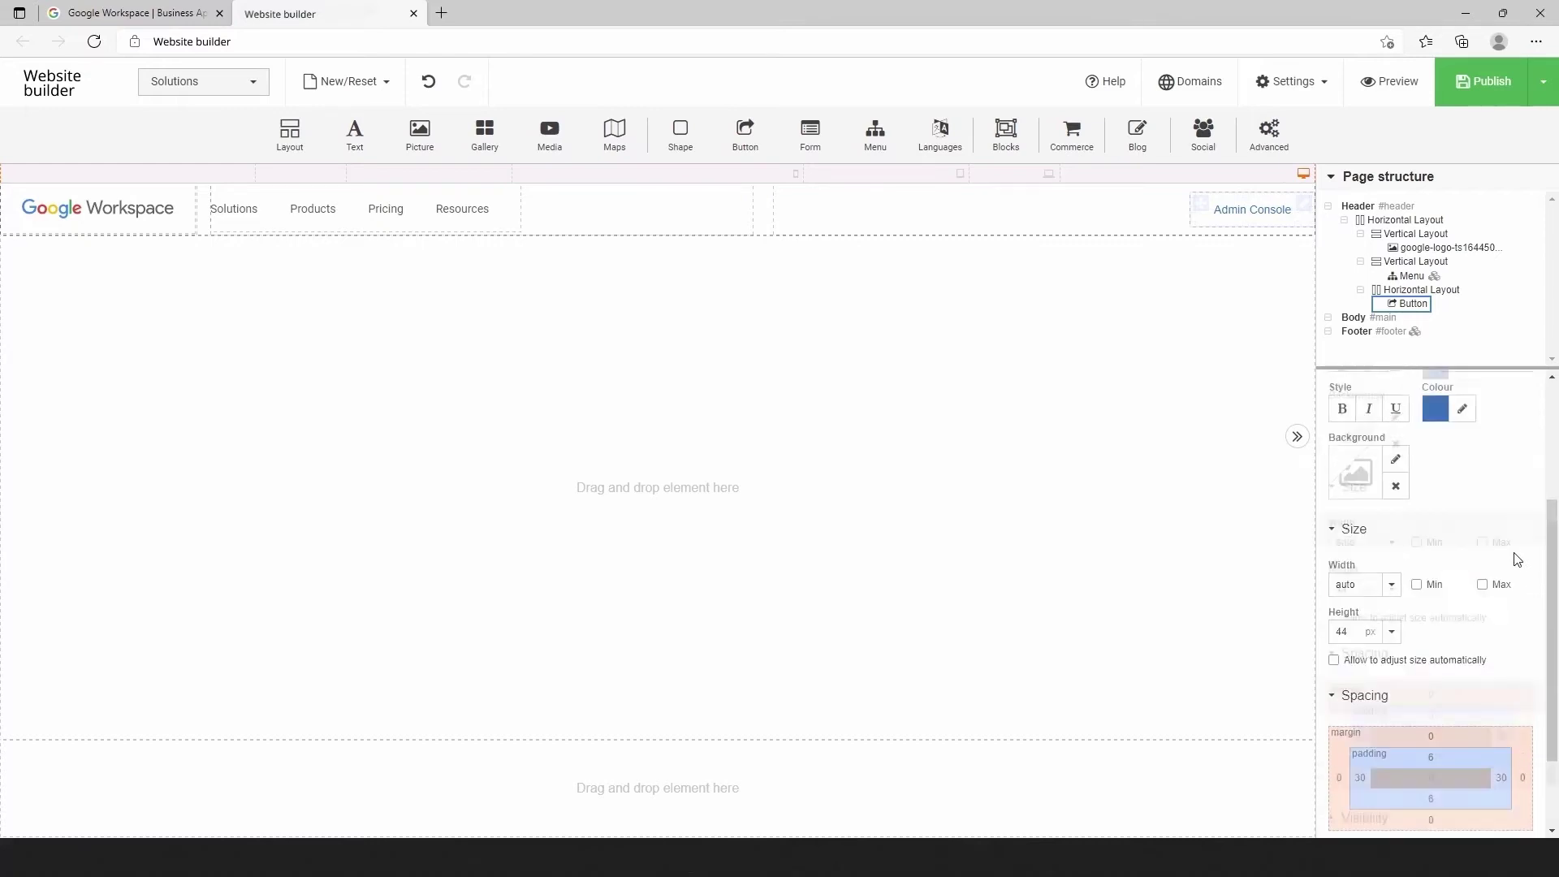
scroll(1517, 559, "up", 1)
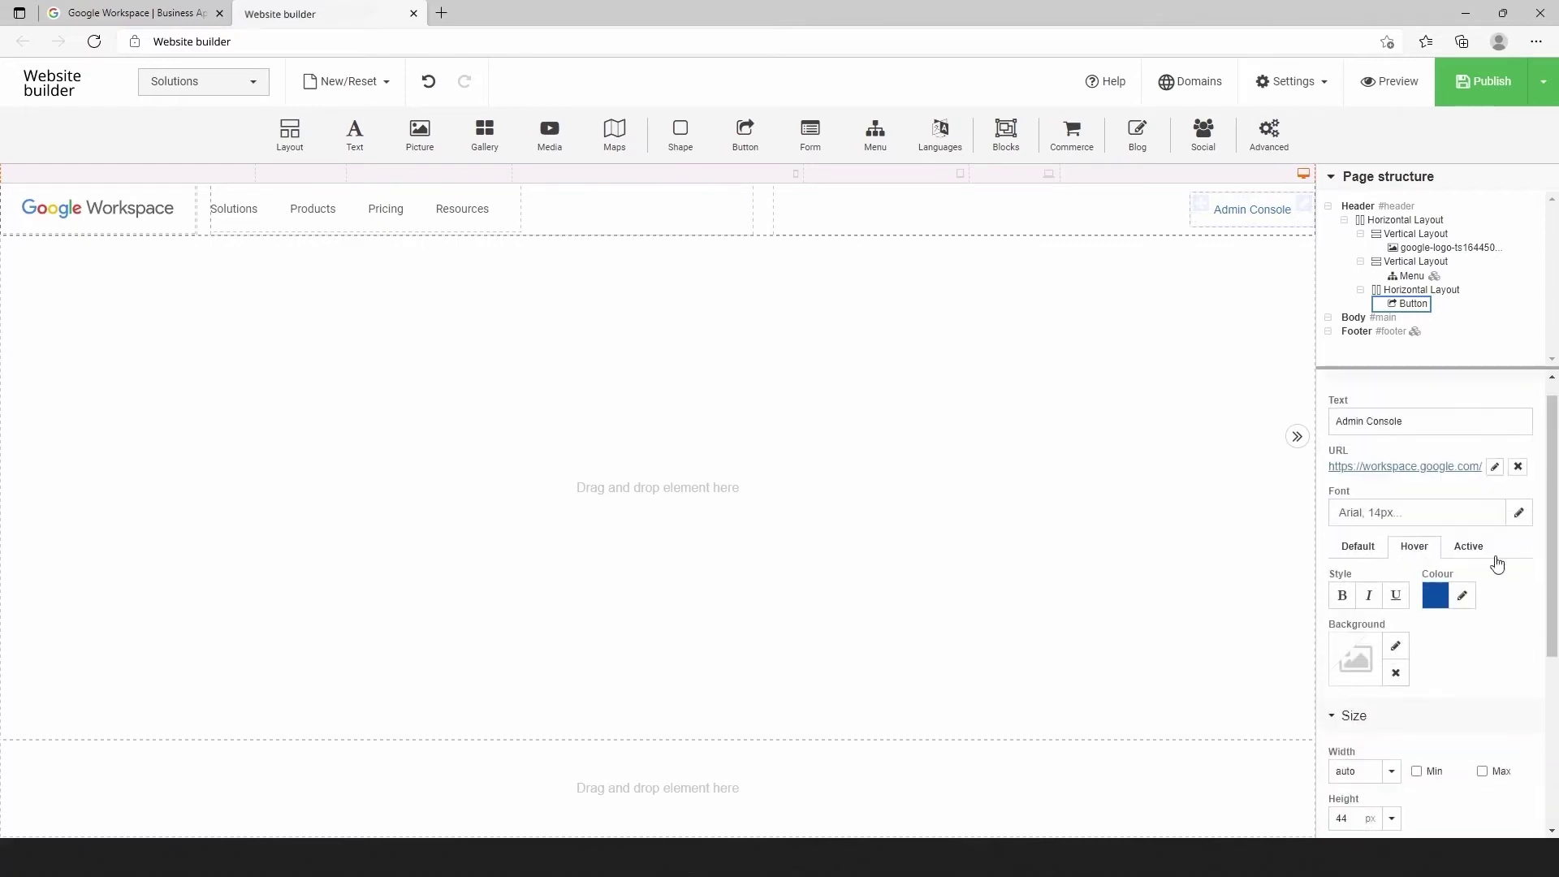
Duplicate the Admin Console button and set the copy's hover background to #F1F3F4.
right_click(1268, 211)
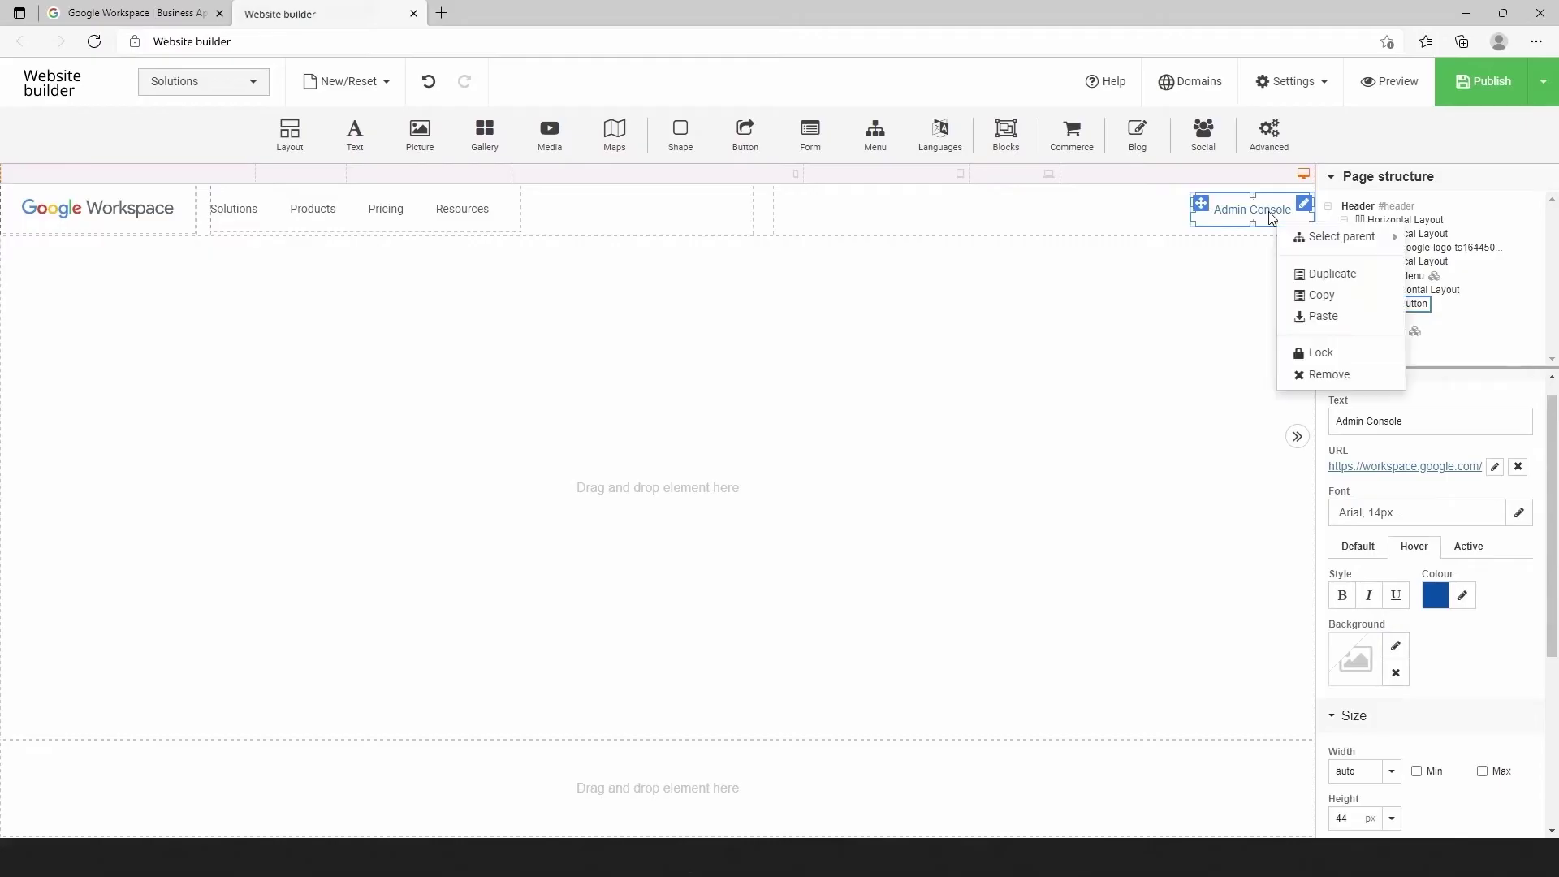
left_click(1324, 272)
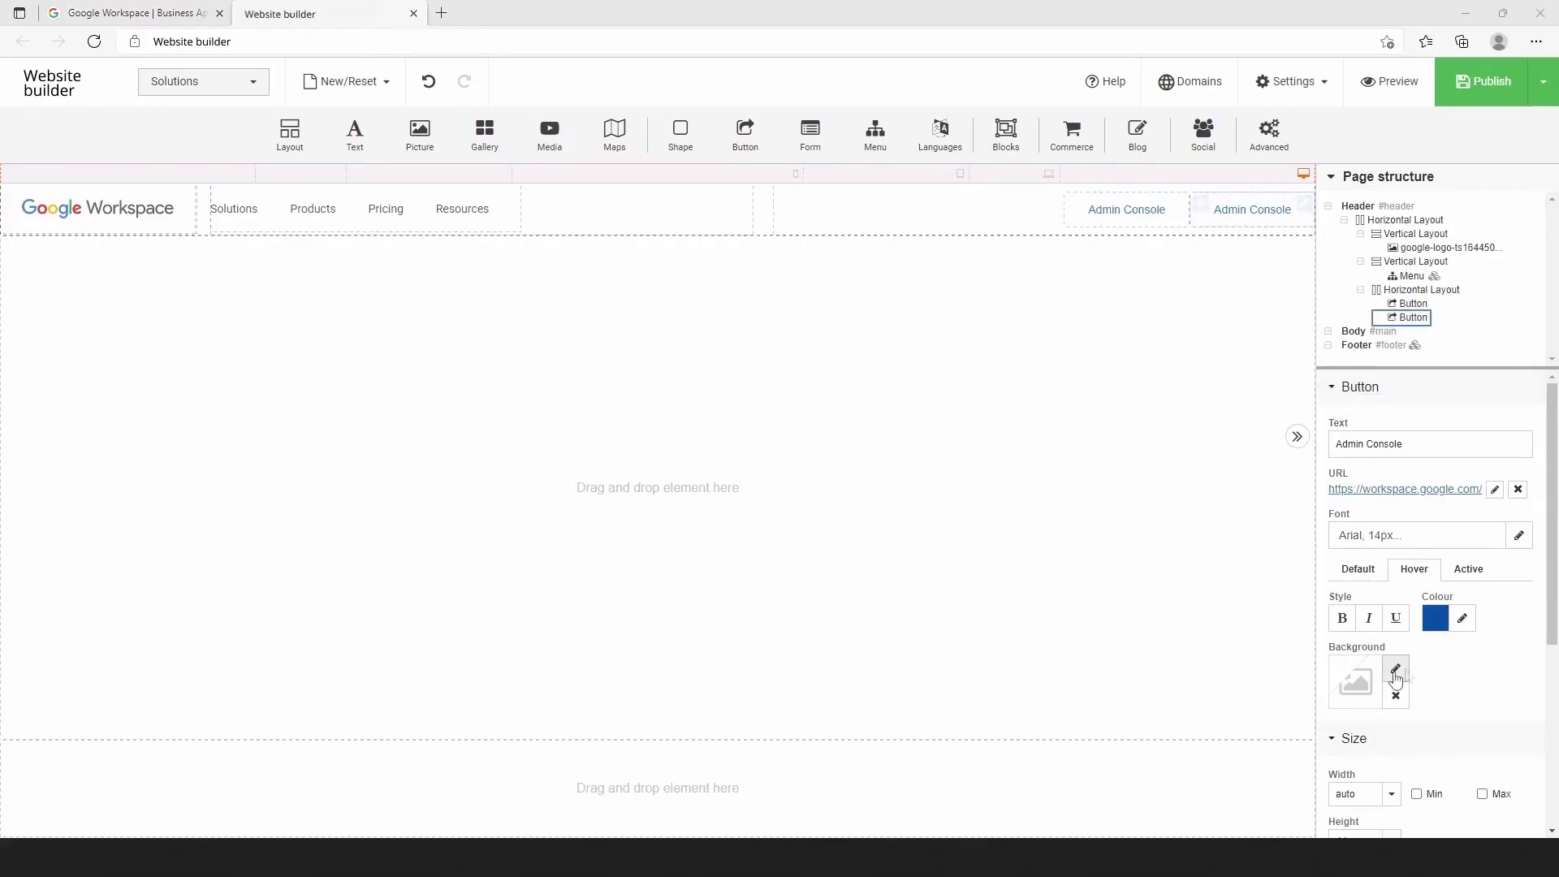
left_click(1396, 674)
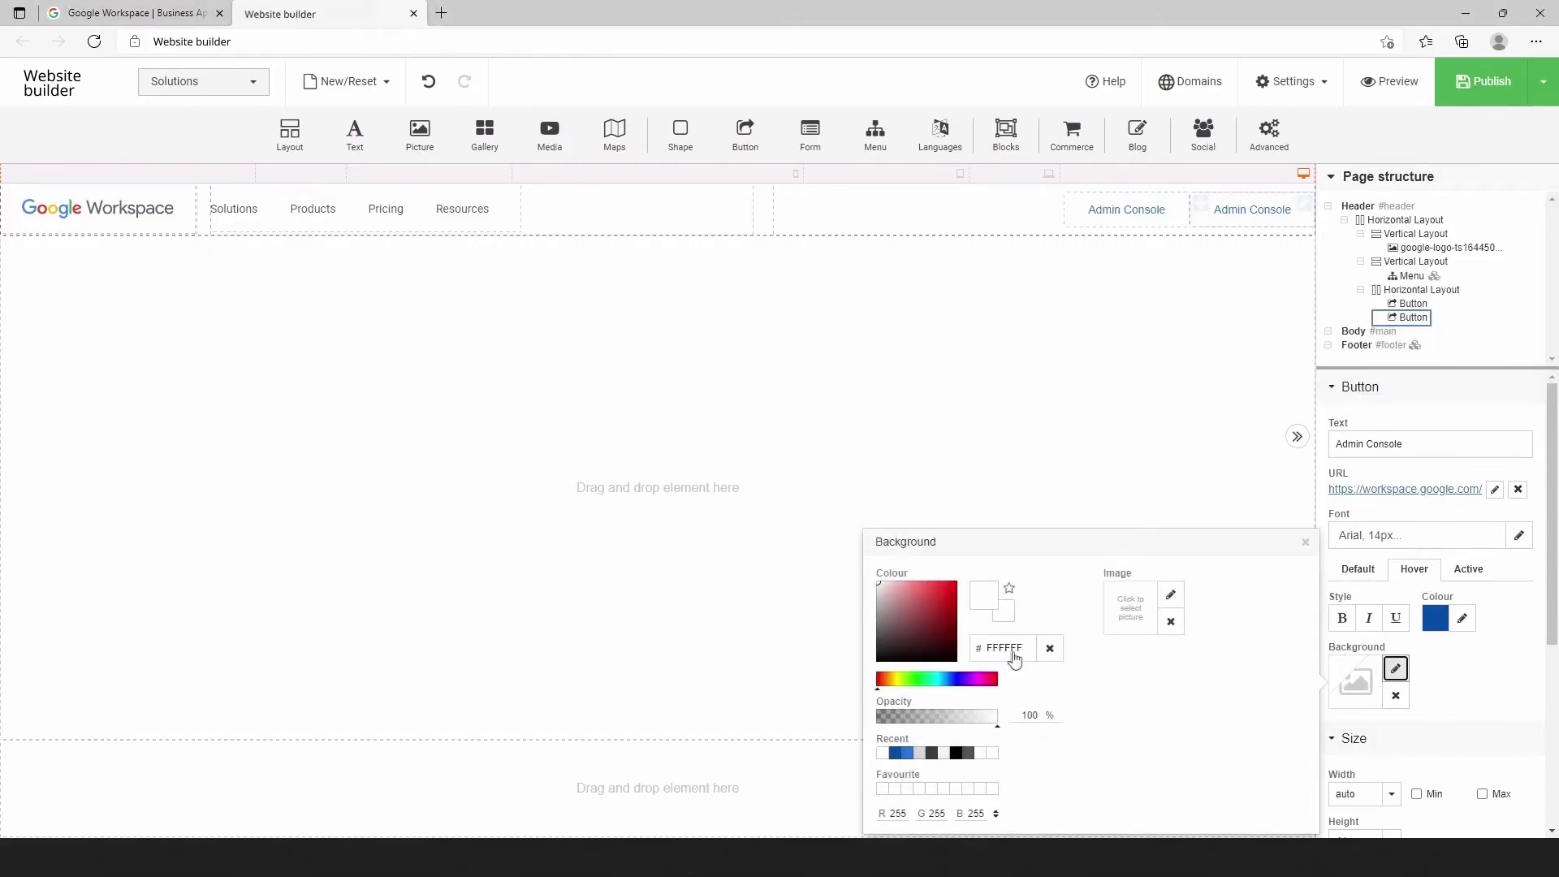
double_click(1004, 648)
type("F1F3F4")
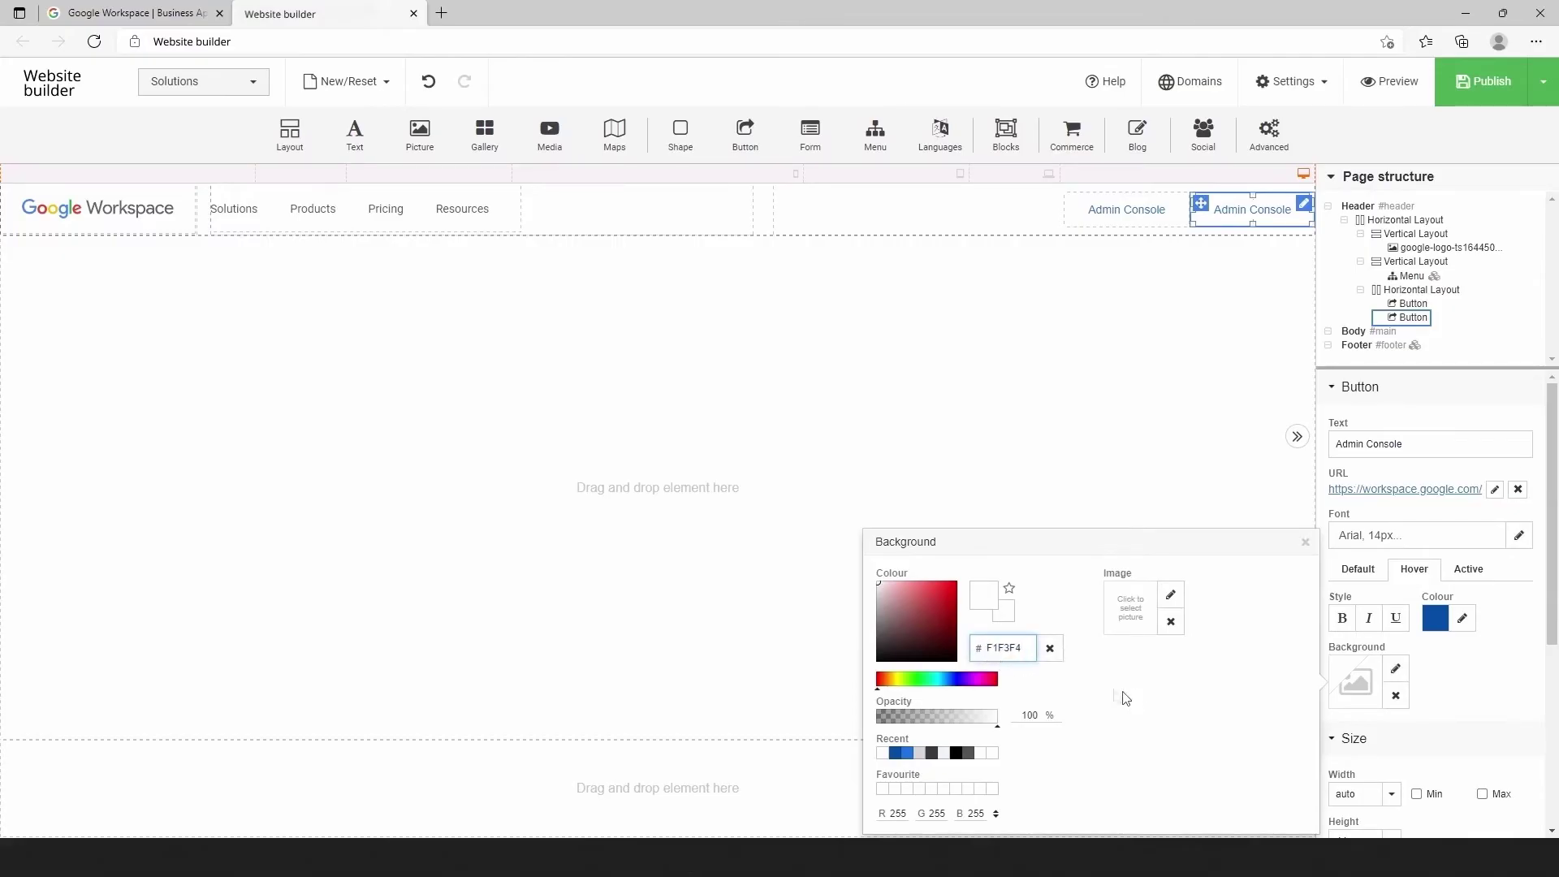
left_click(1306, 545)
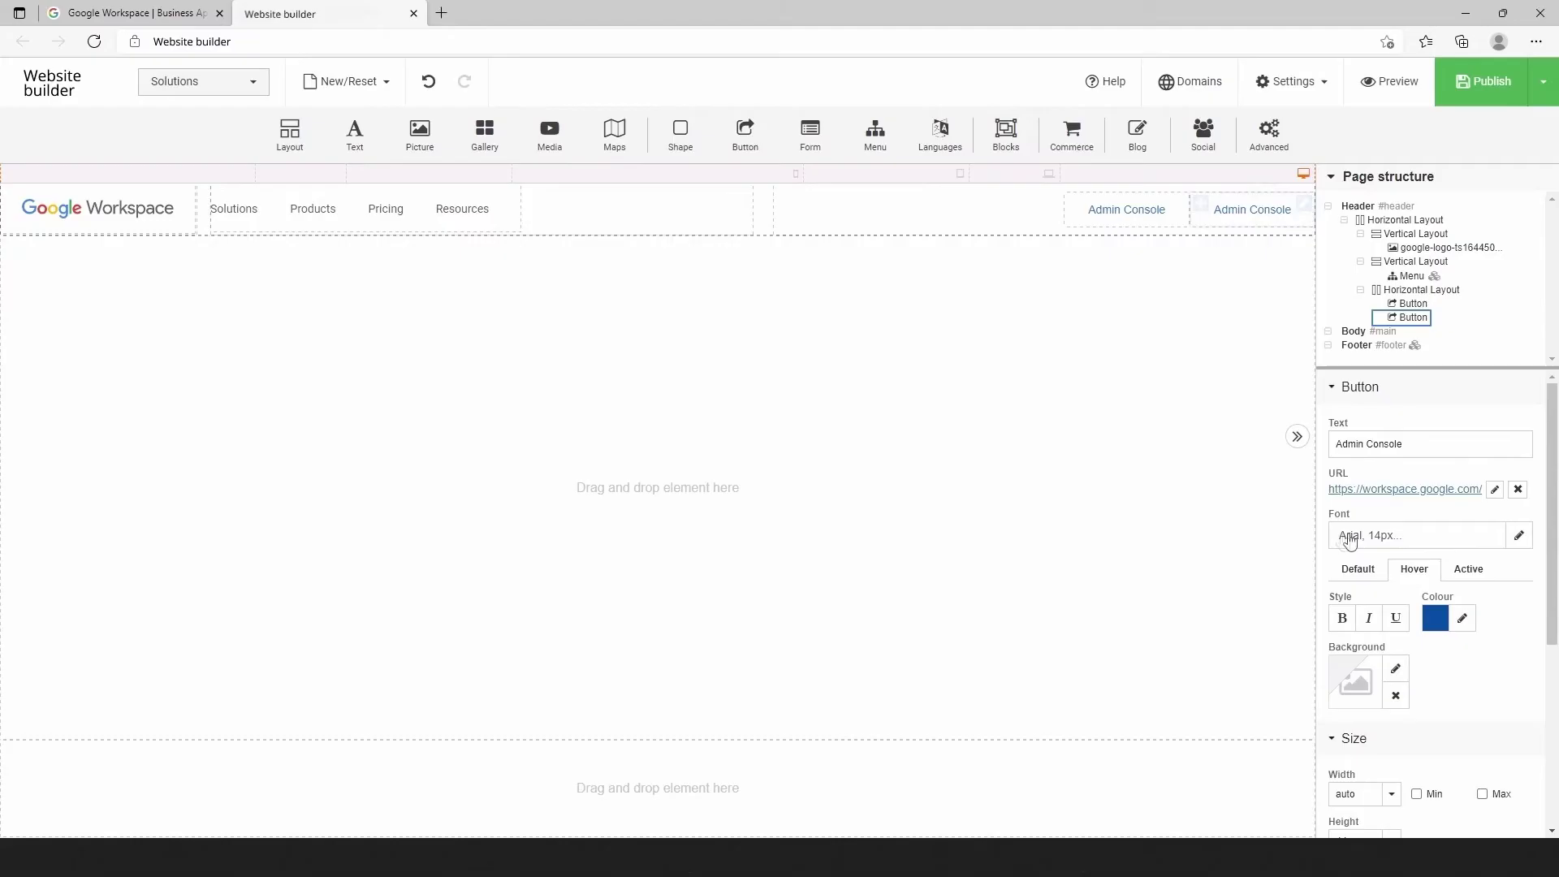
Give the copy's default state a 1 px solid #D5D5D5 border.
left_click(1351, 572)
left_click(1489, 667)
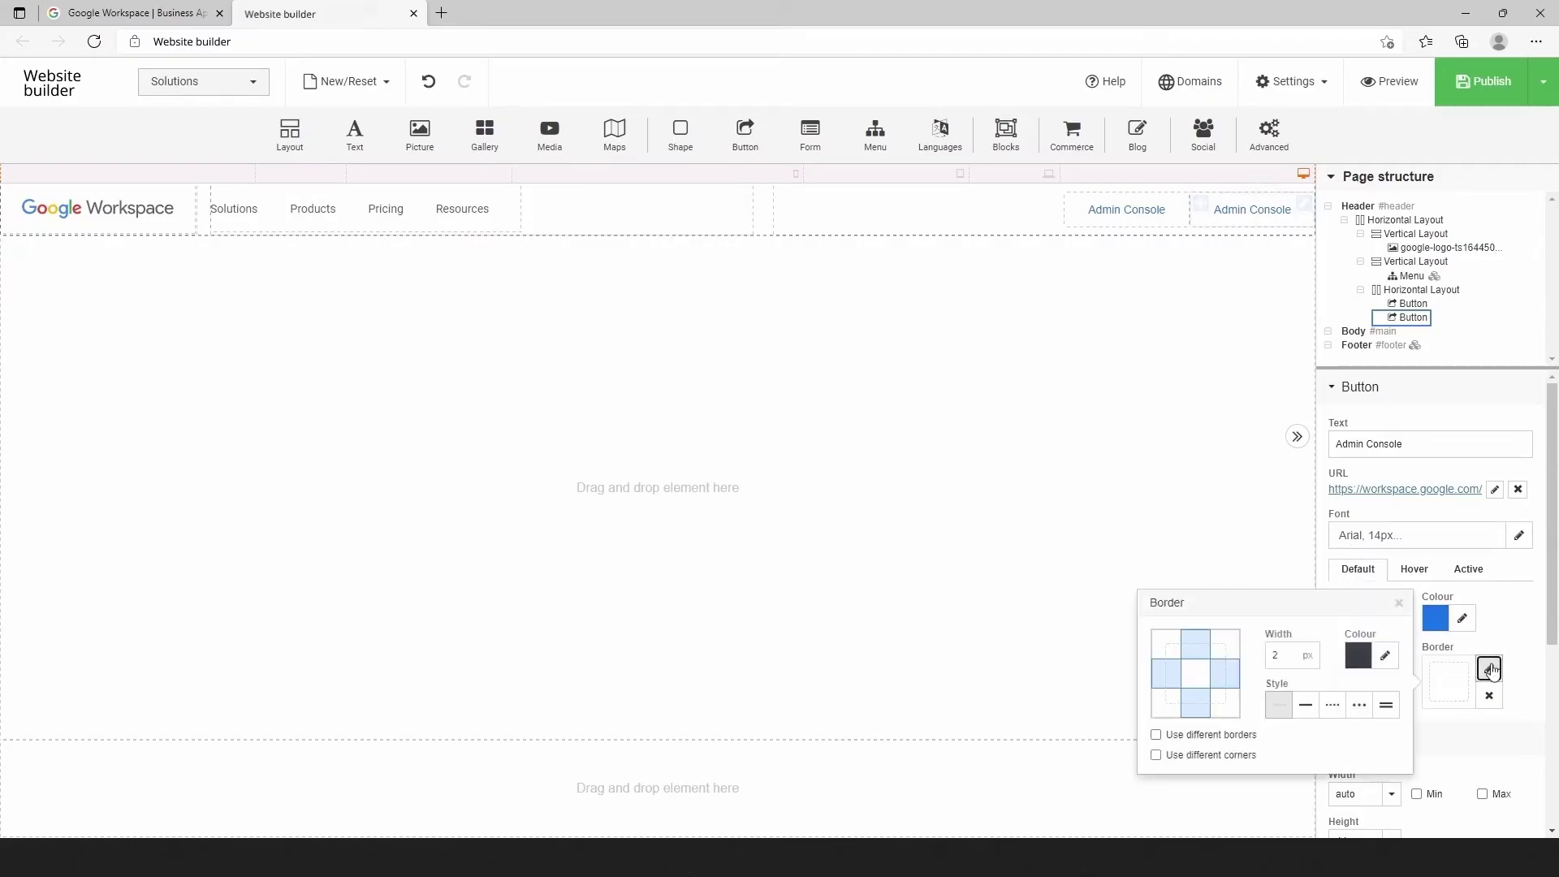
left_click(1302, 703)
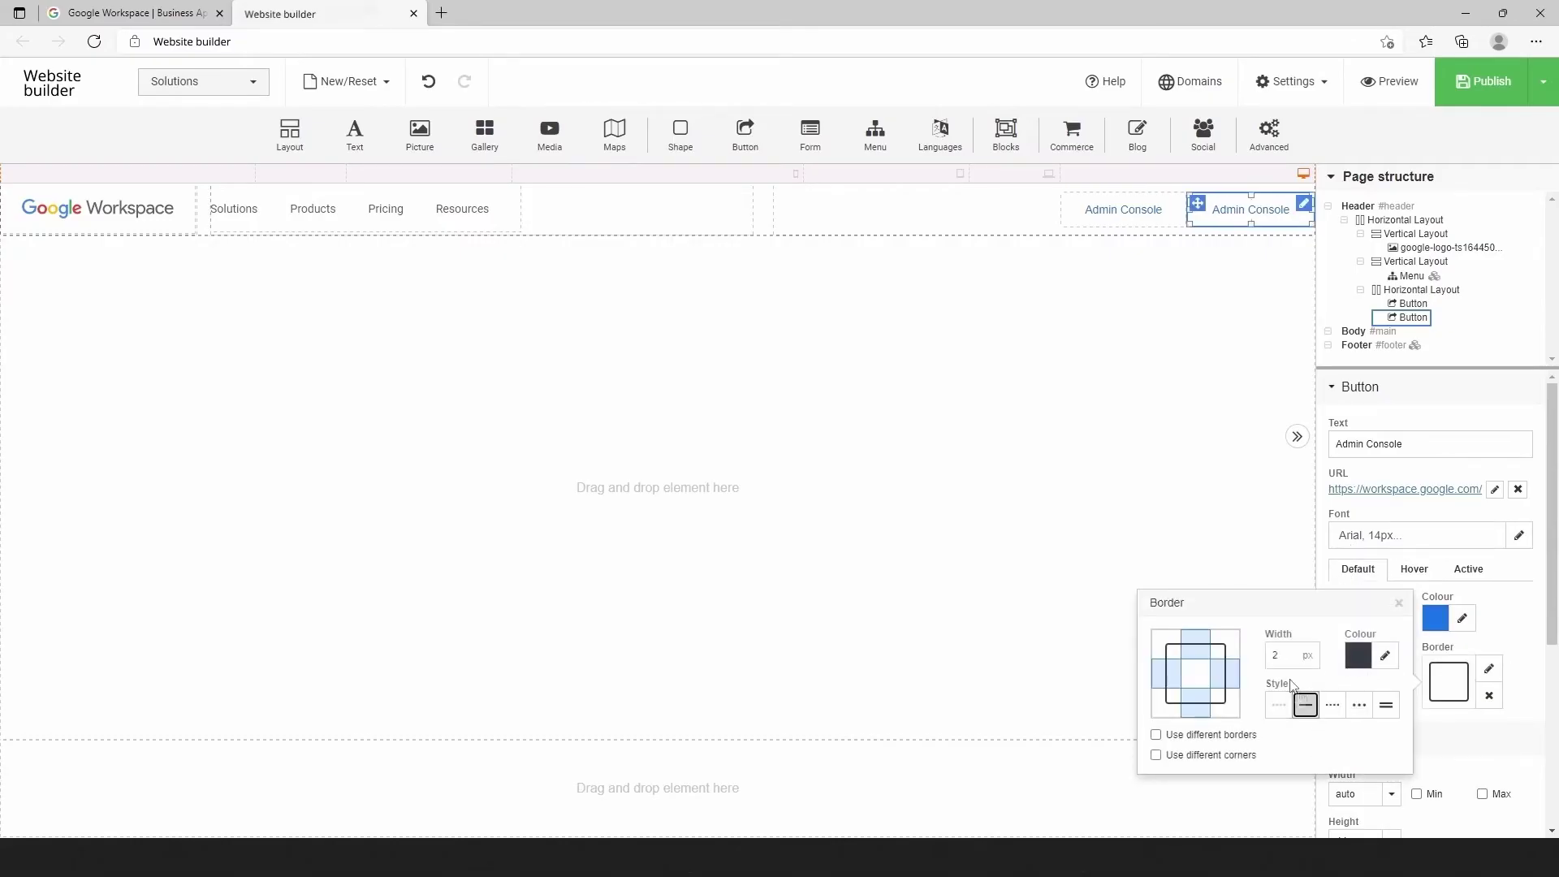
double_click(1269, 656)
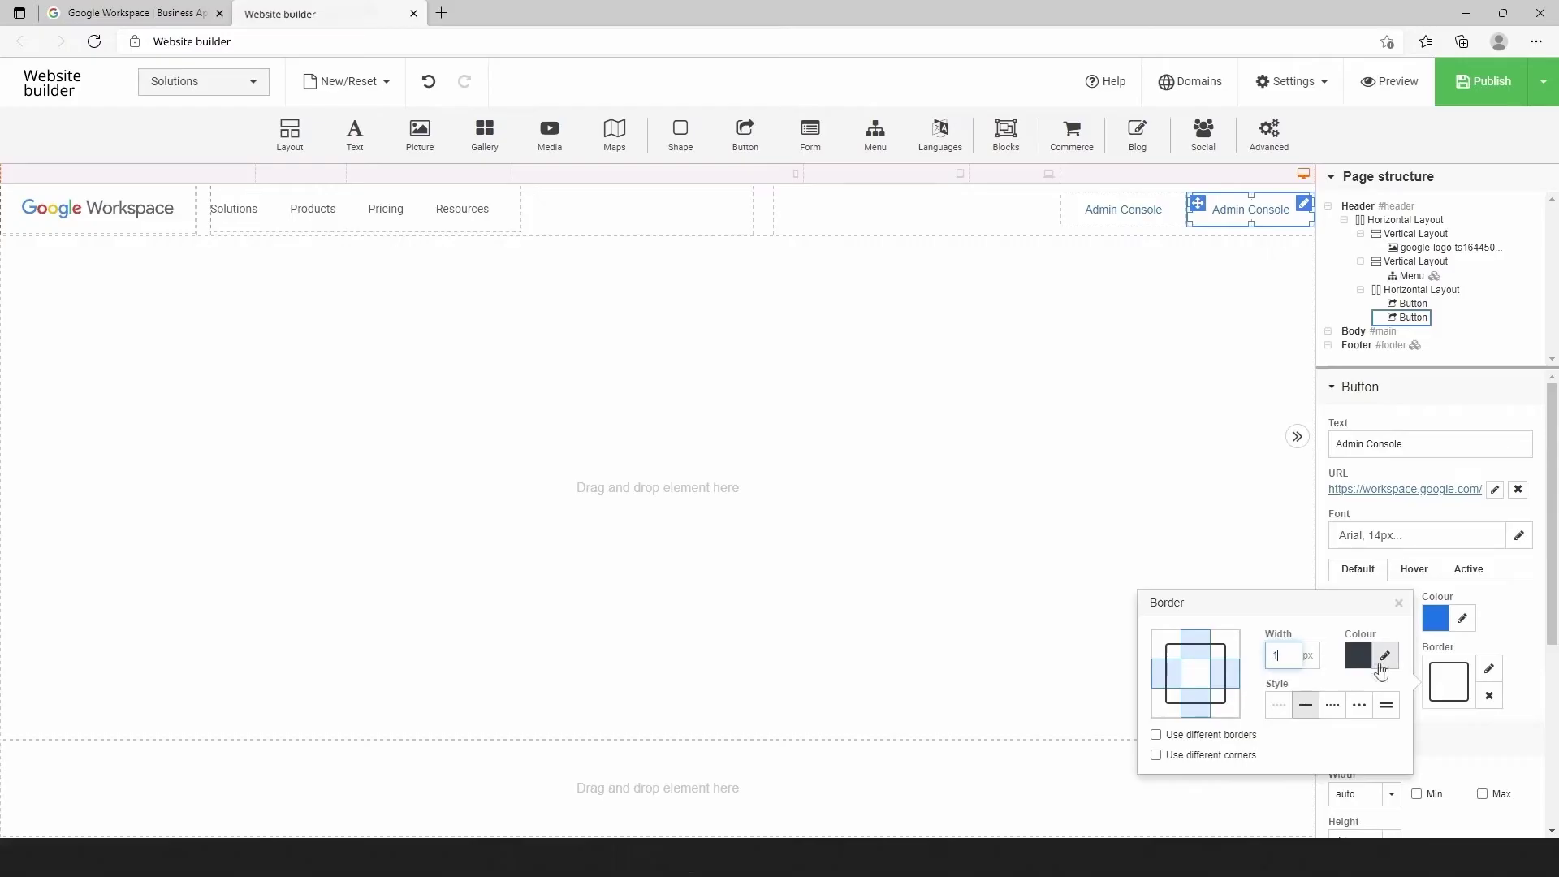
left_click(1386, 655)
type("D5D5D5")
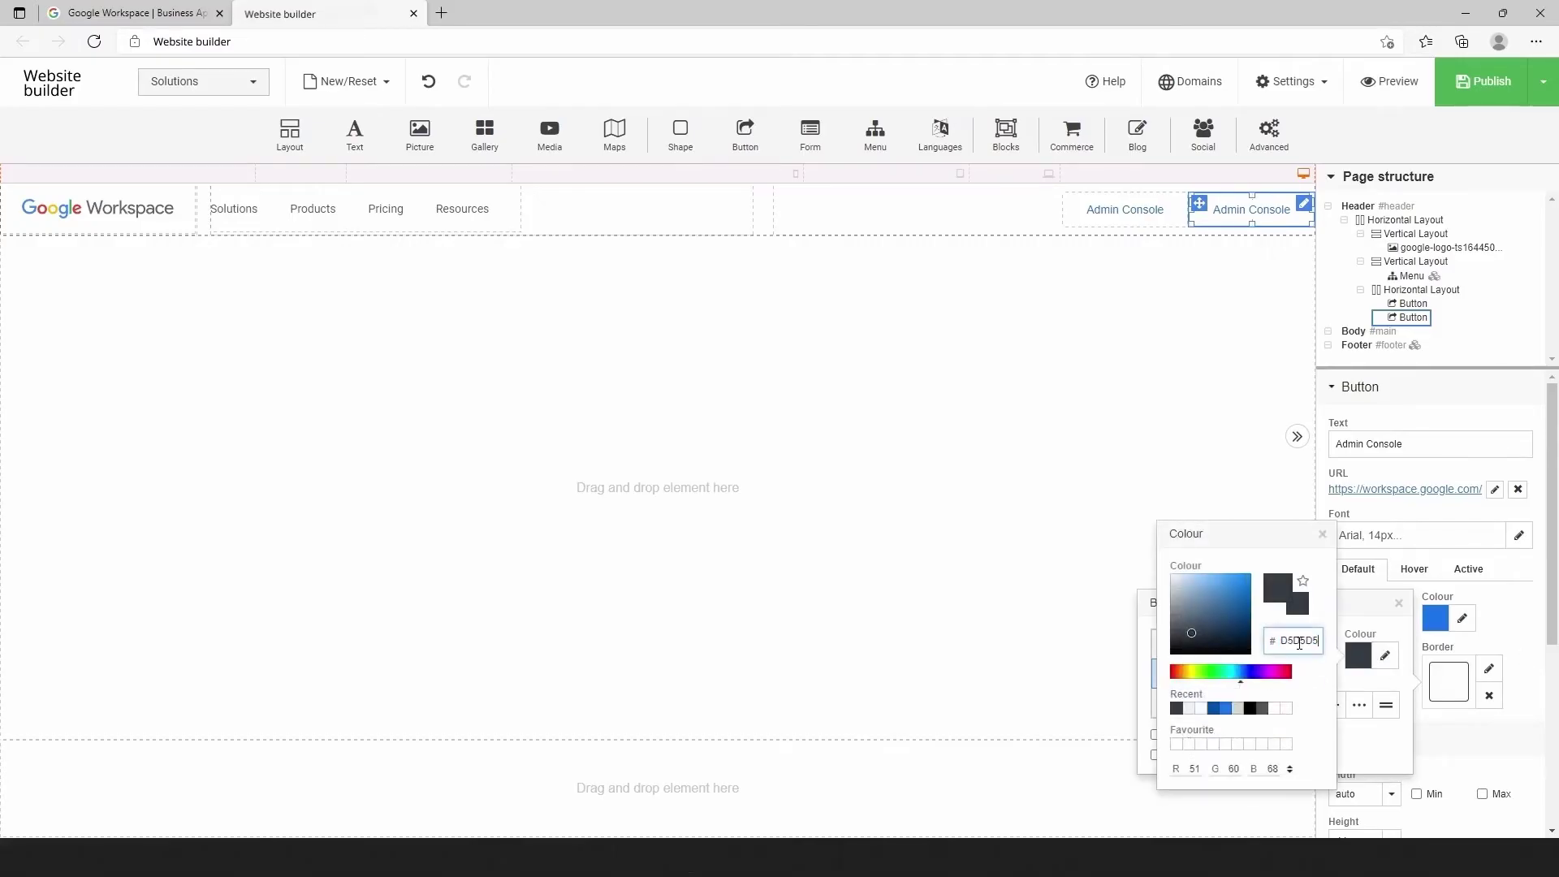
left_click(1320, 535)
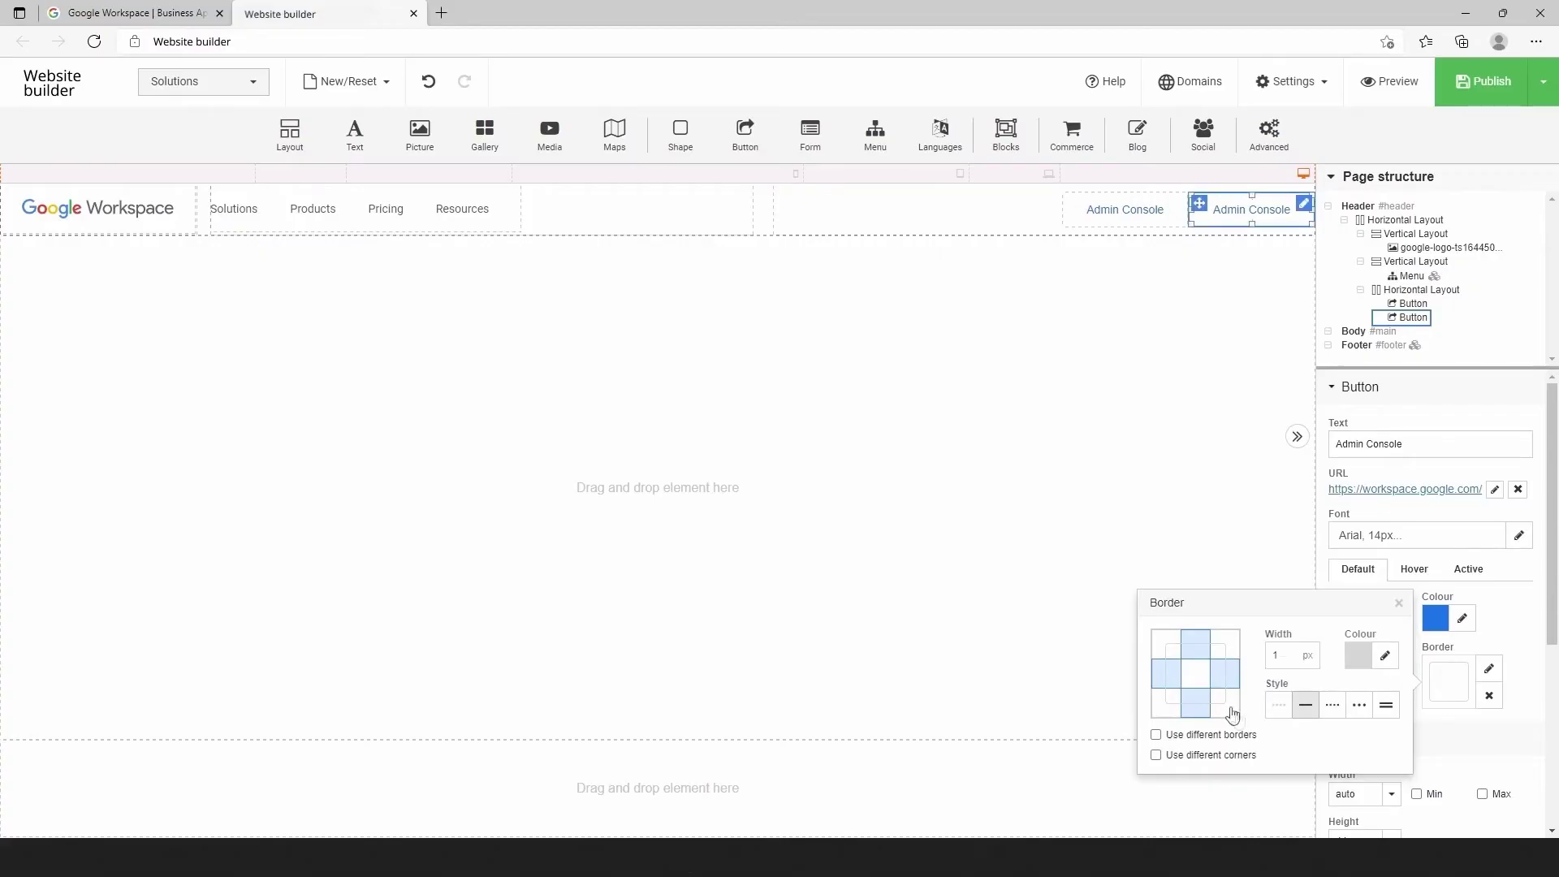
left_click(1229, 710)
left_click(1399, 603)
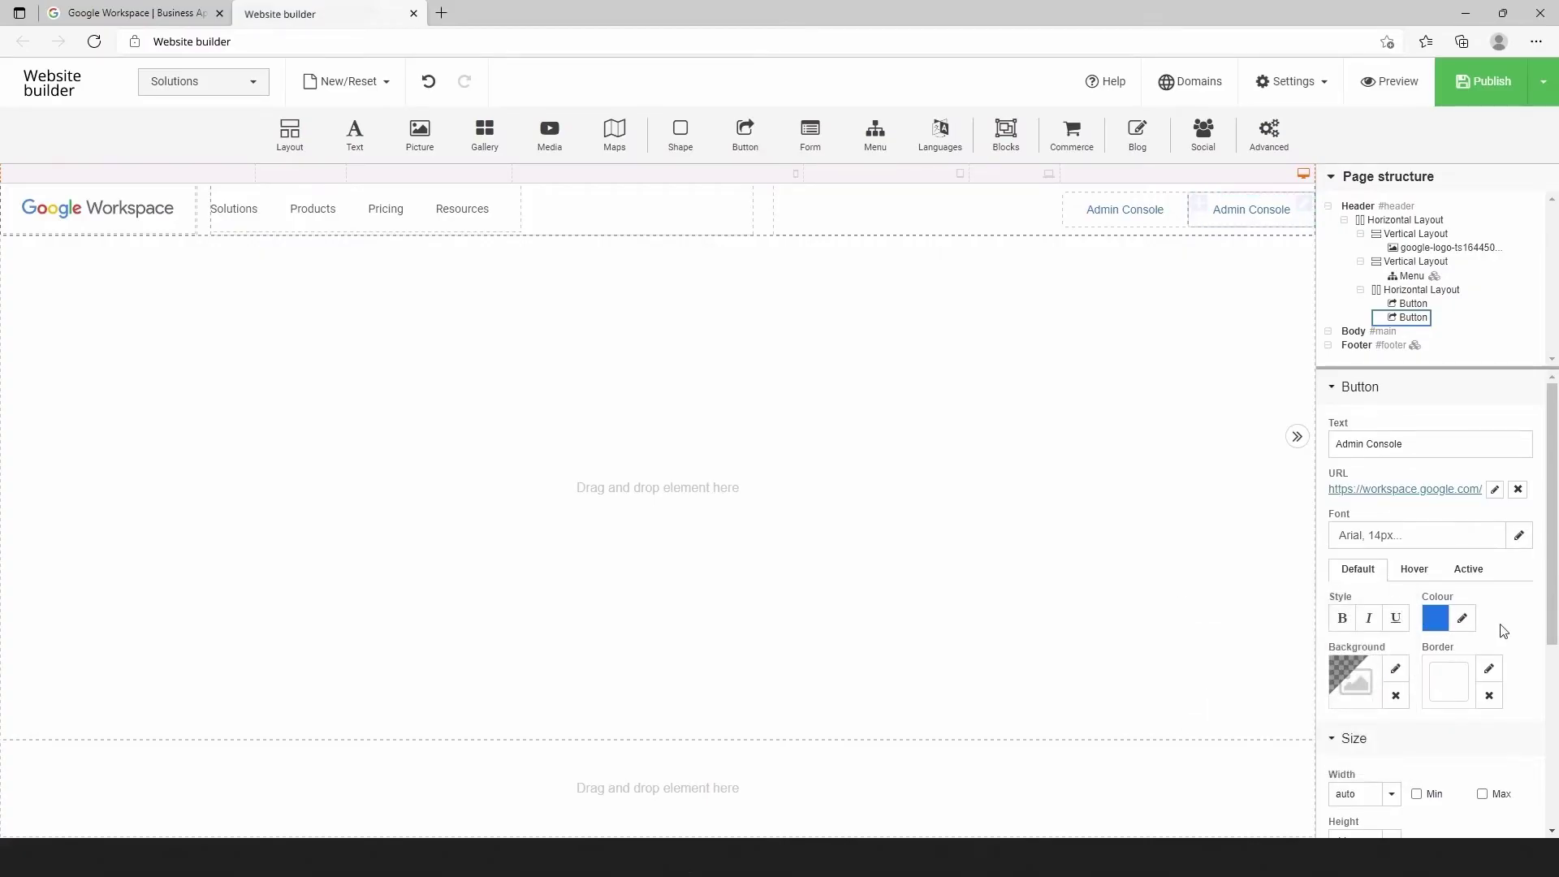
Give the second button a 16 px left margin and relabel it 'Contact Sales'.
scroll(1503, 631, "down", 3)
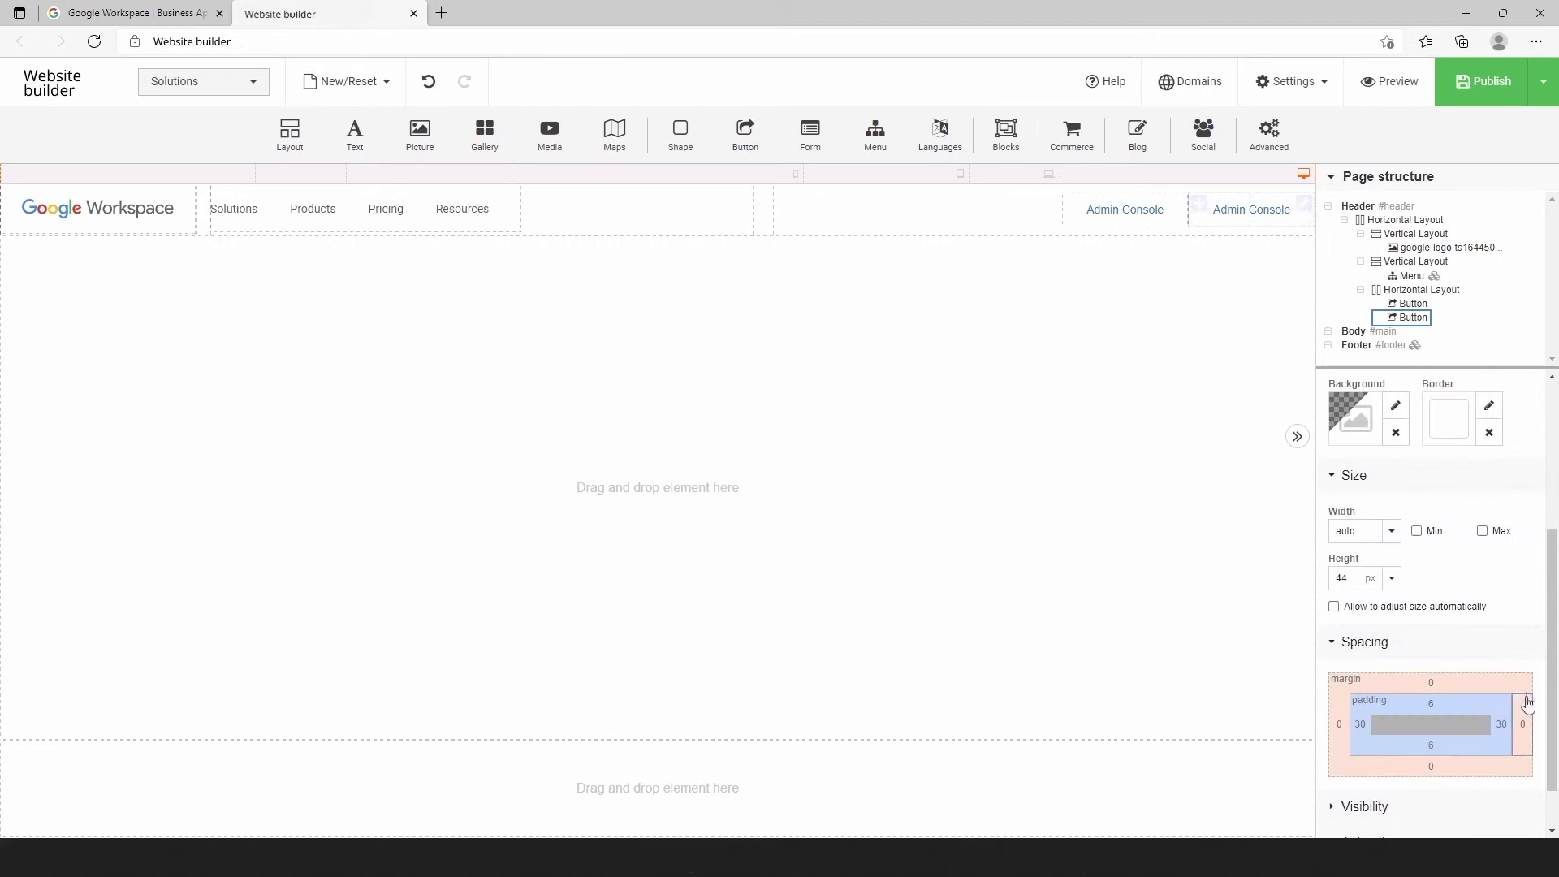
left_click(1338, 724)
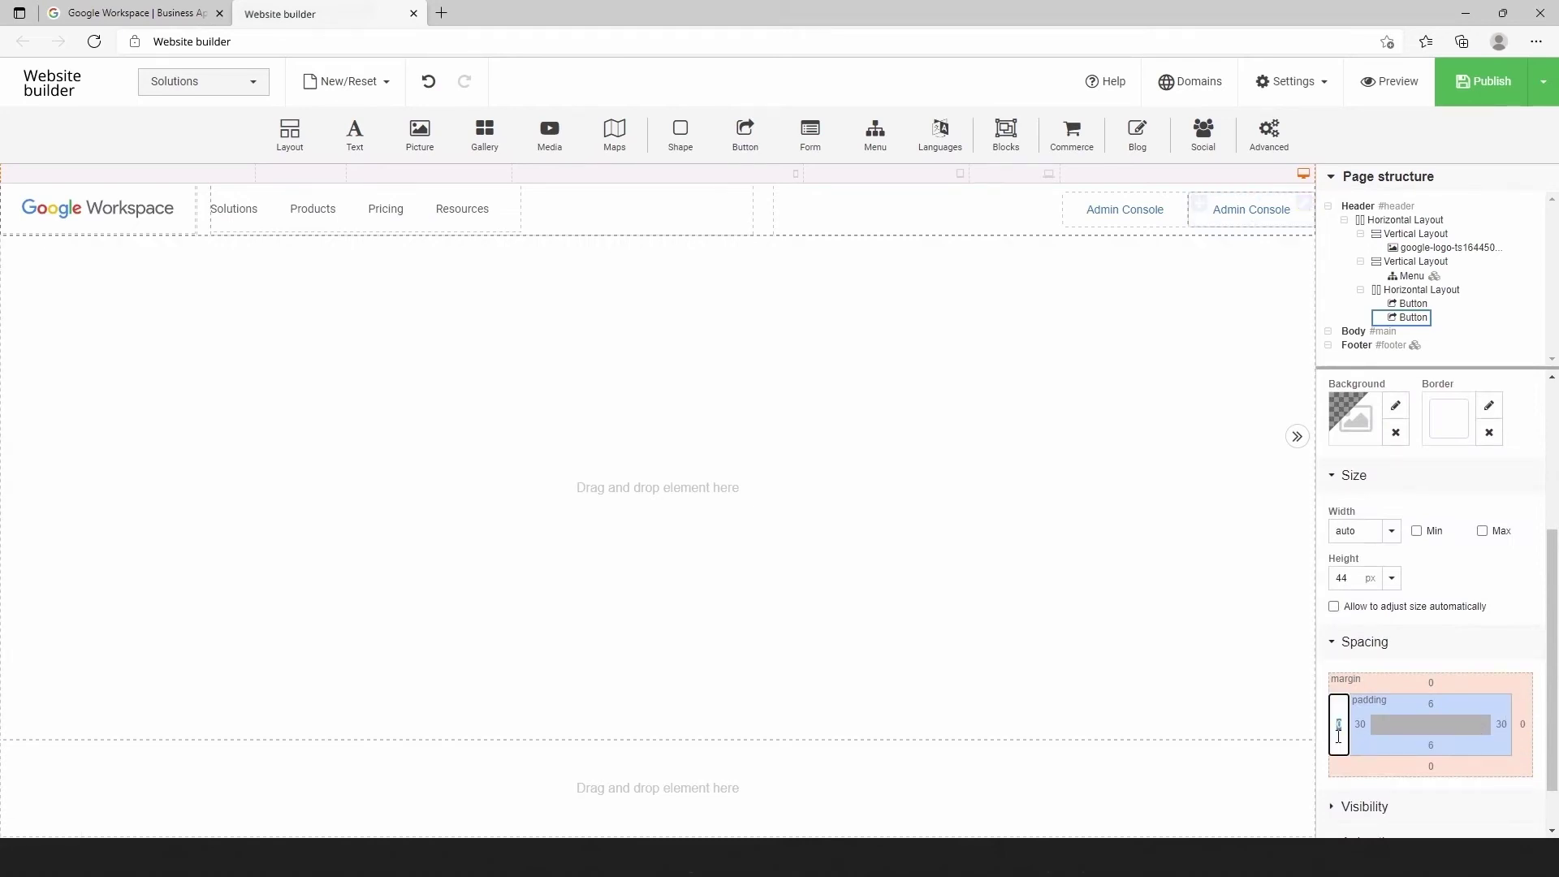
left_click(1460, 643)
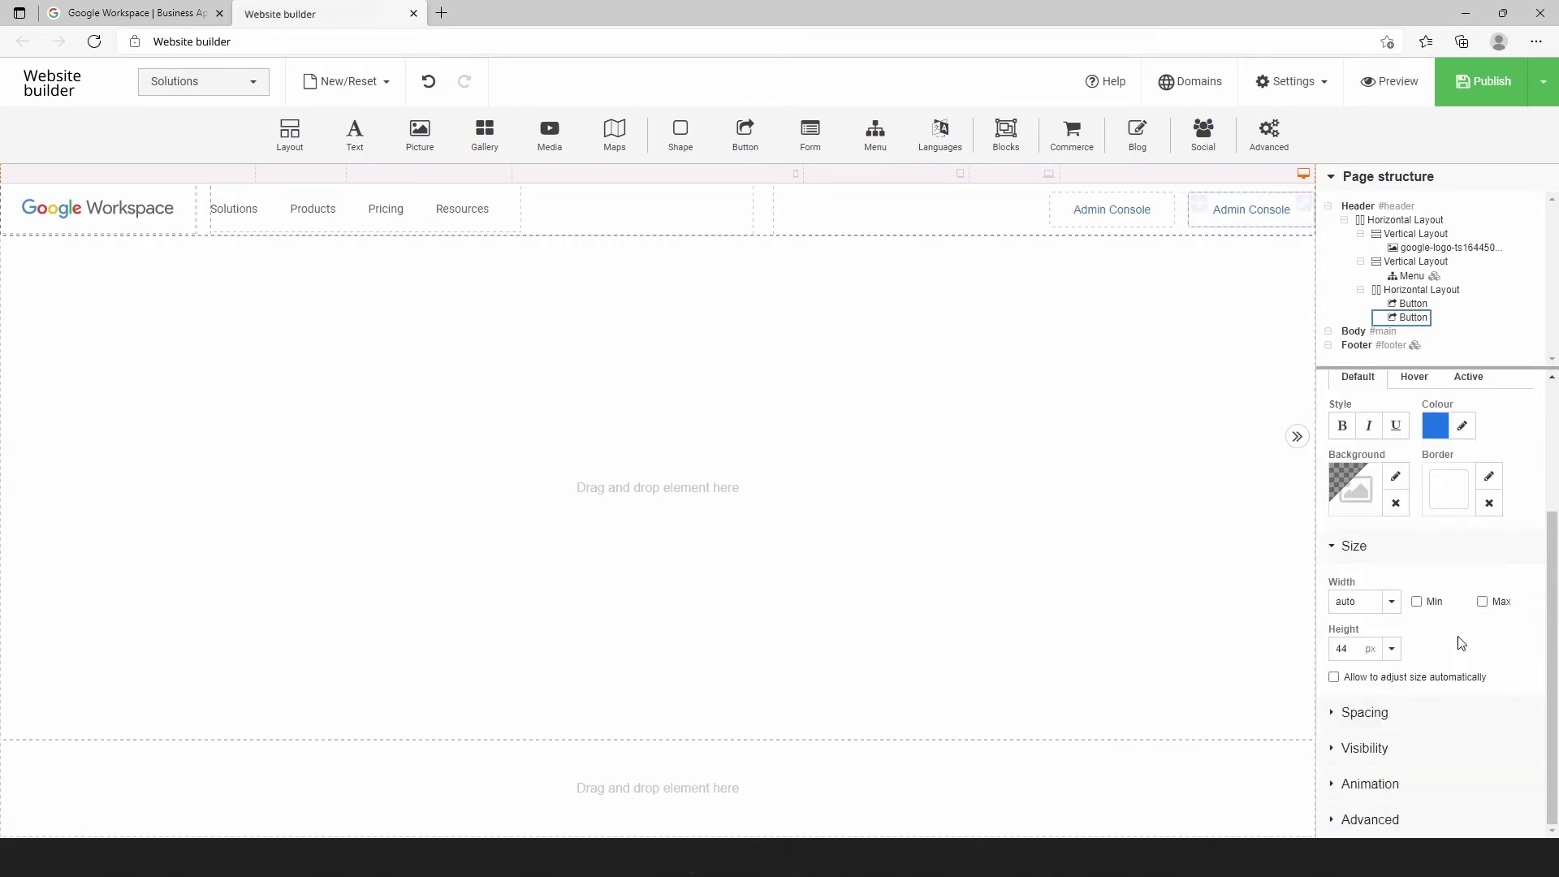
left_click(1259, 215)
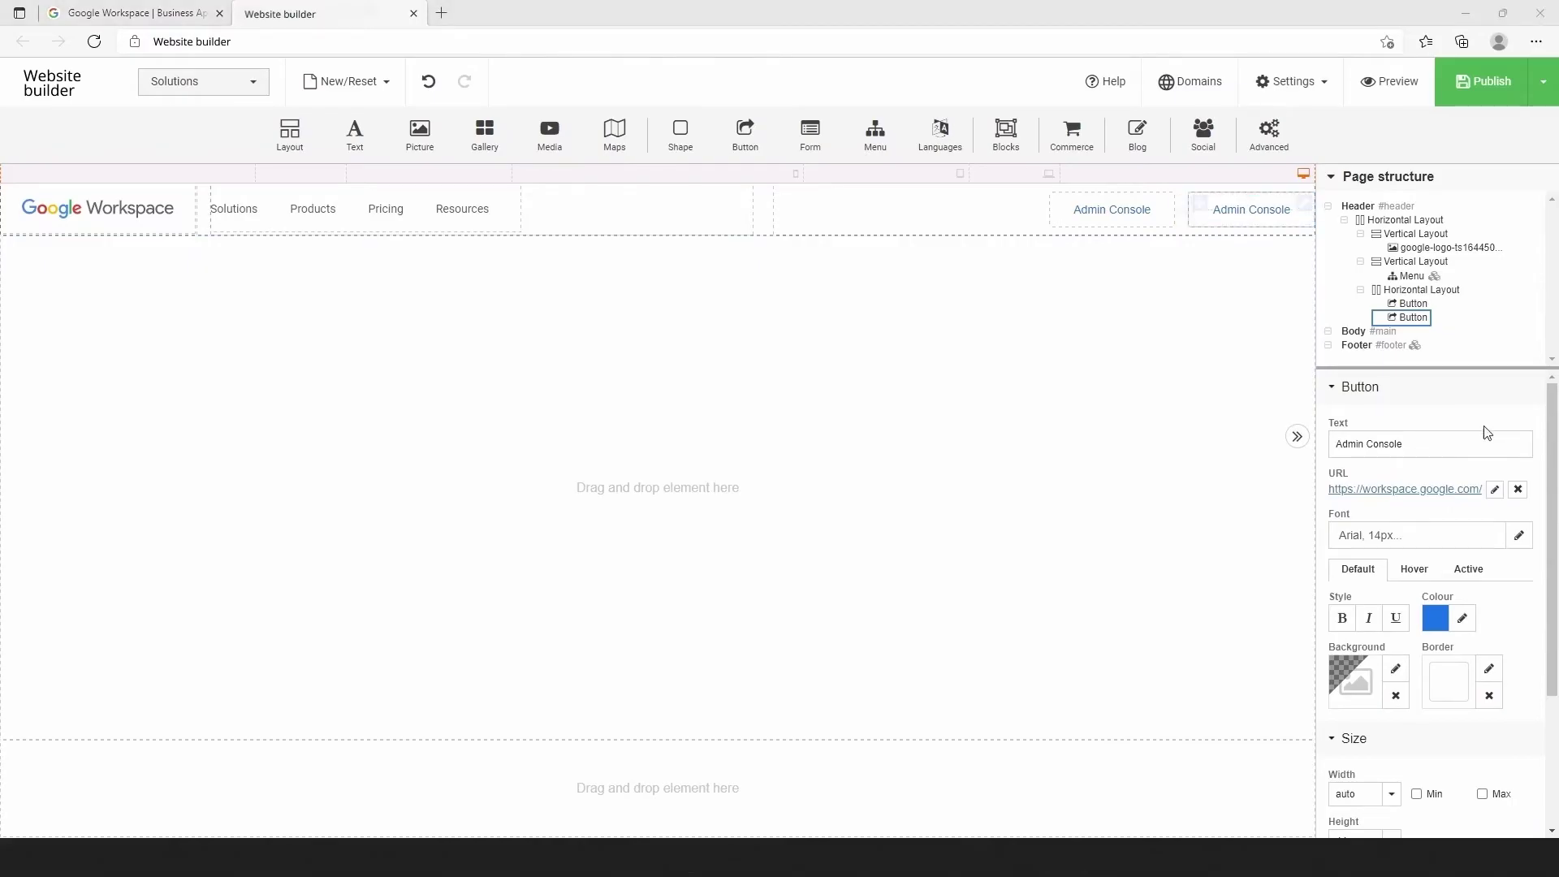
left_click_drag(1419, 444, 1332, 445)
type("Contact Sales")
Duplicate the Contact Sales button and give the copy white text on blue #1A73E8.
left_click(1251, 267)
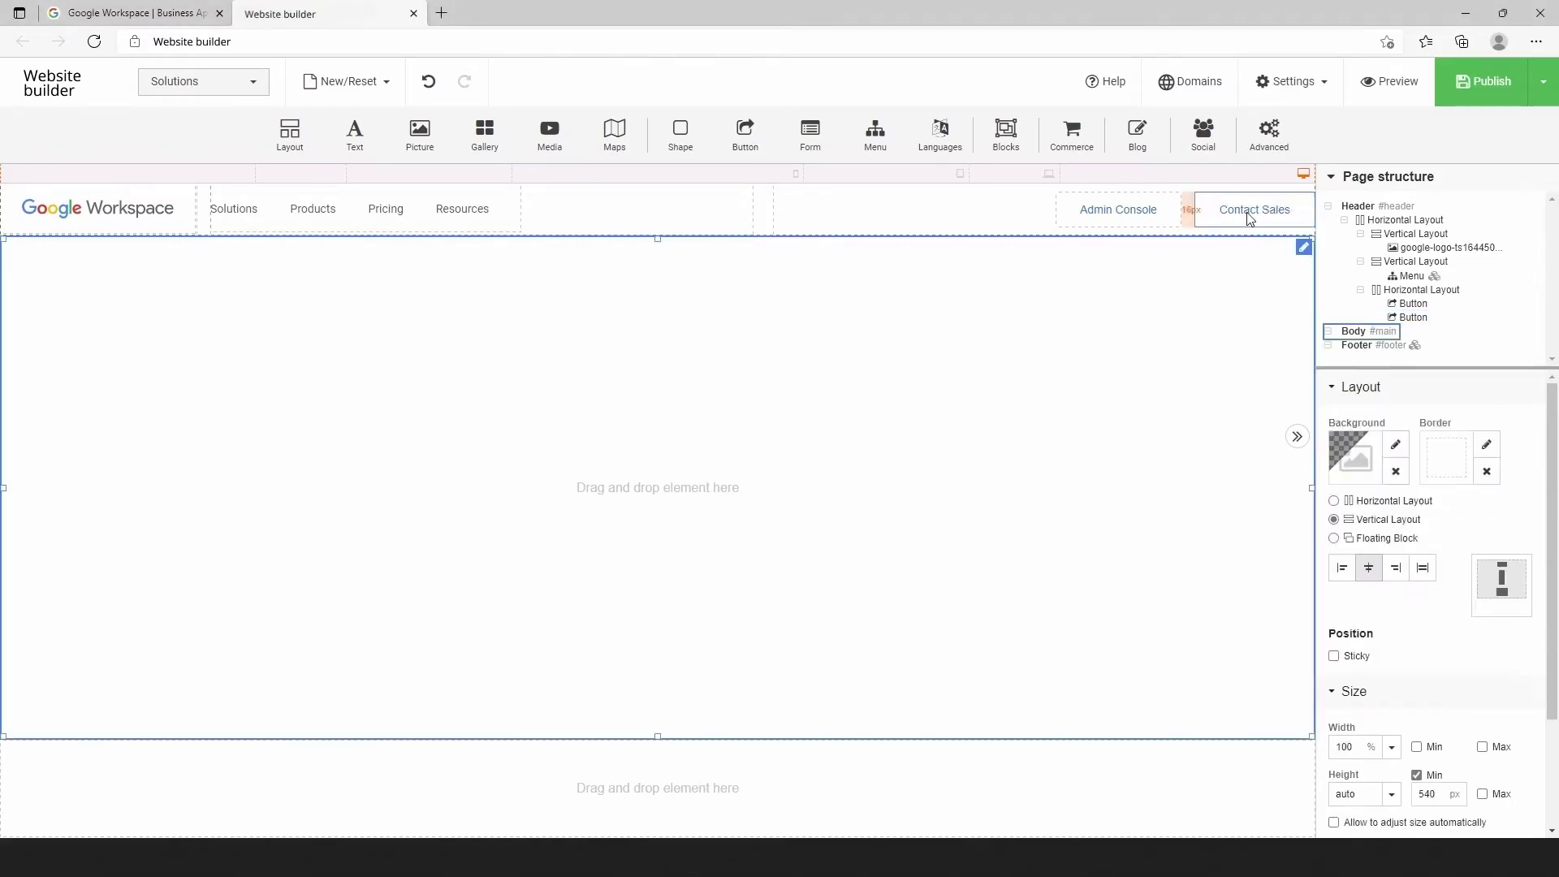
left_click(1249, 218)
right_click(1250, 217)
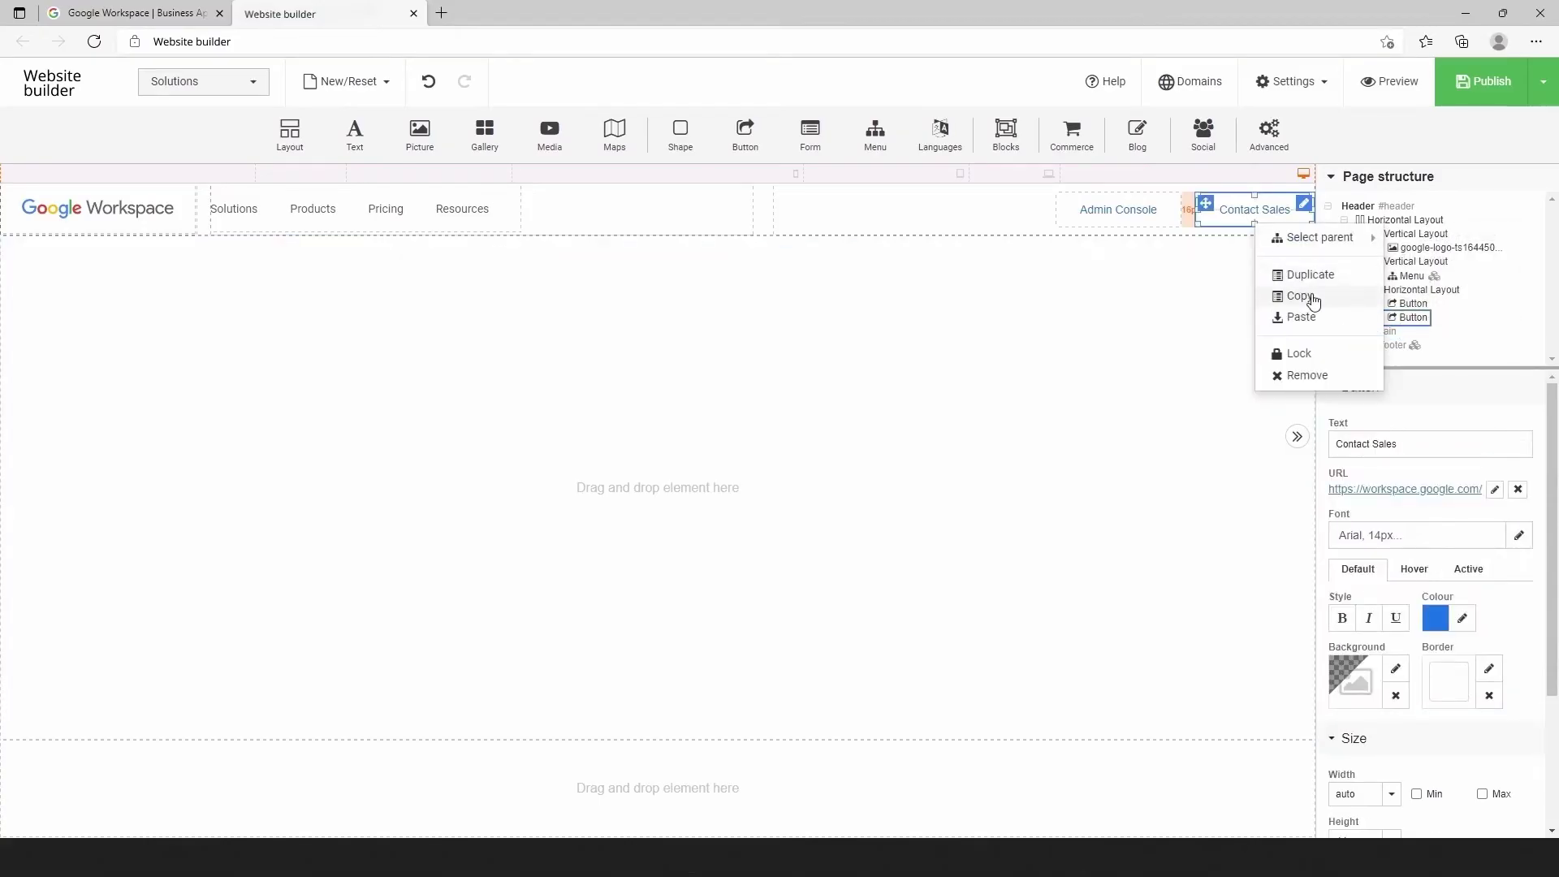
left_click(1311, 276)
left_click(1273, 211)
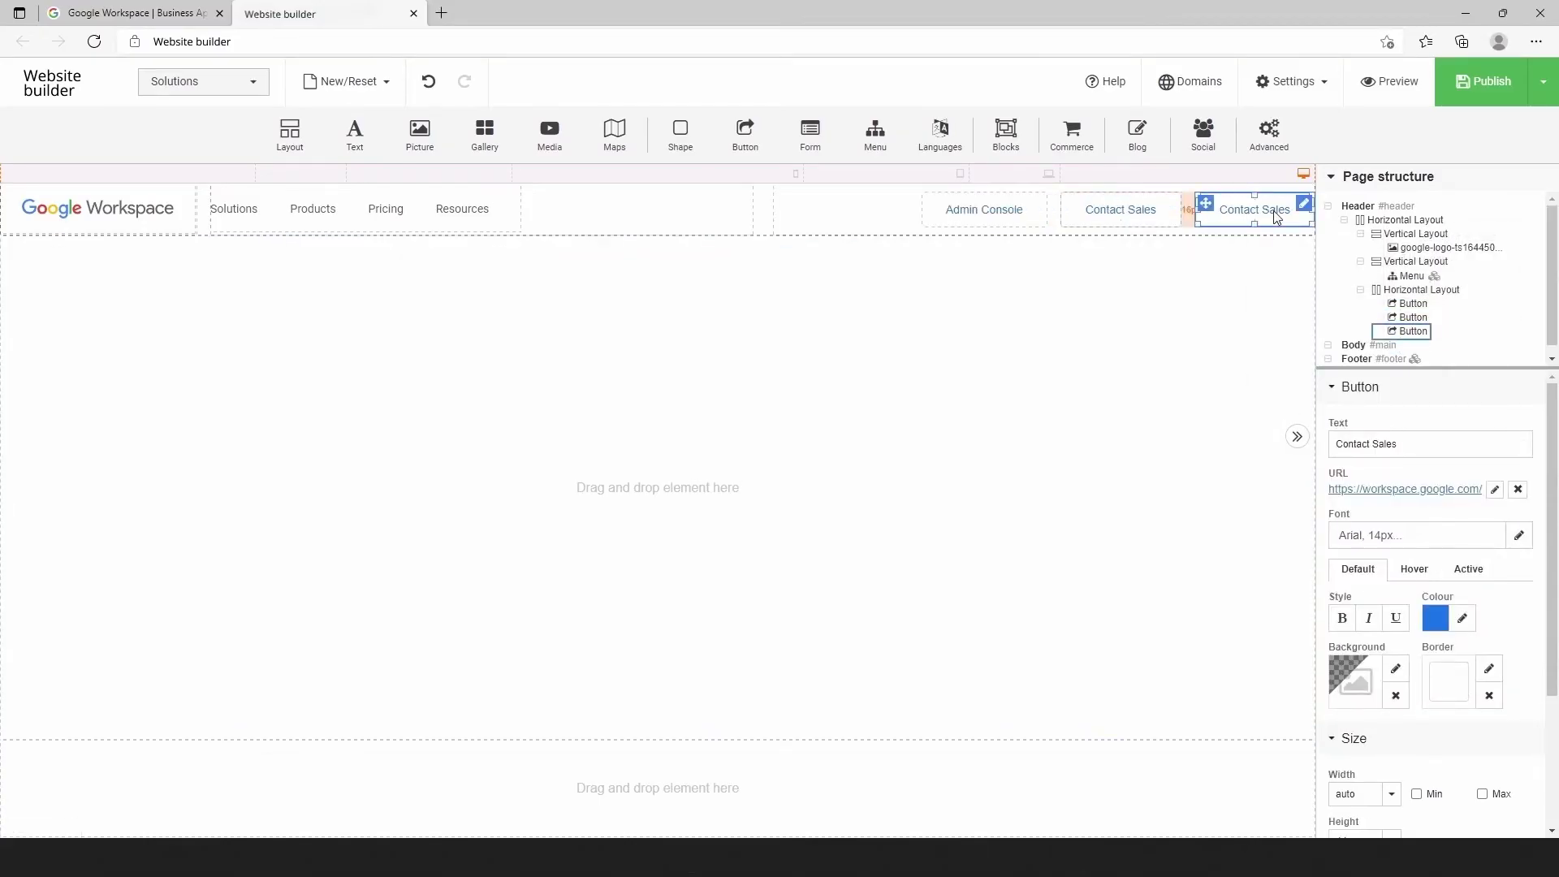
left_click(1462, 617)
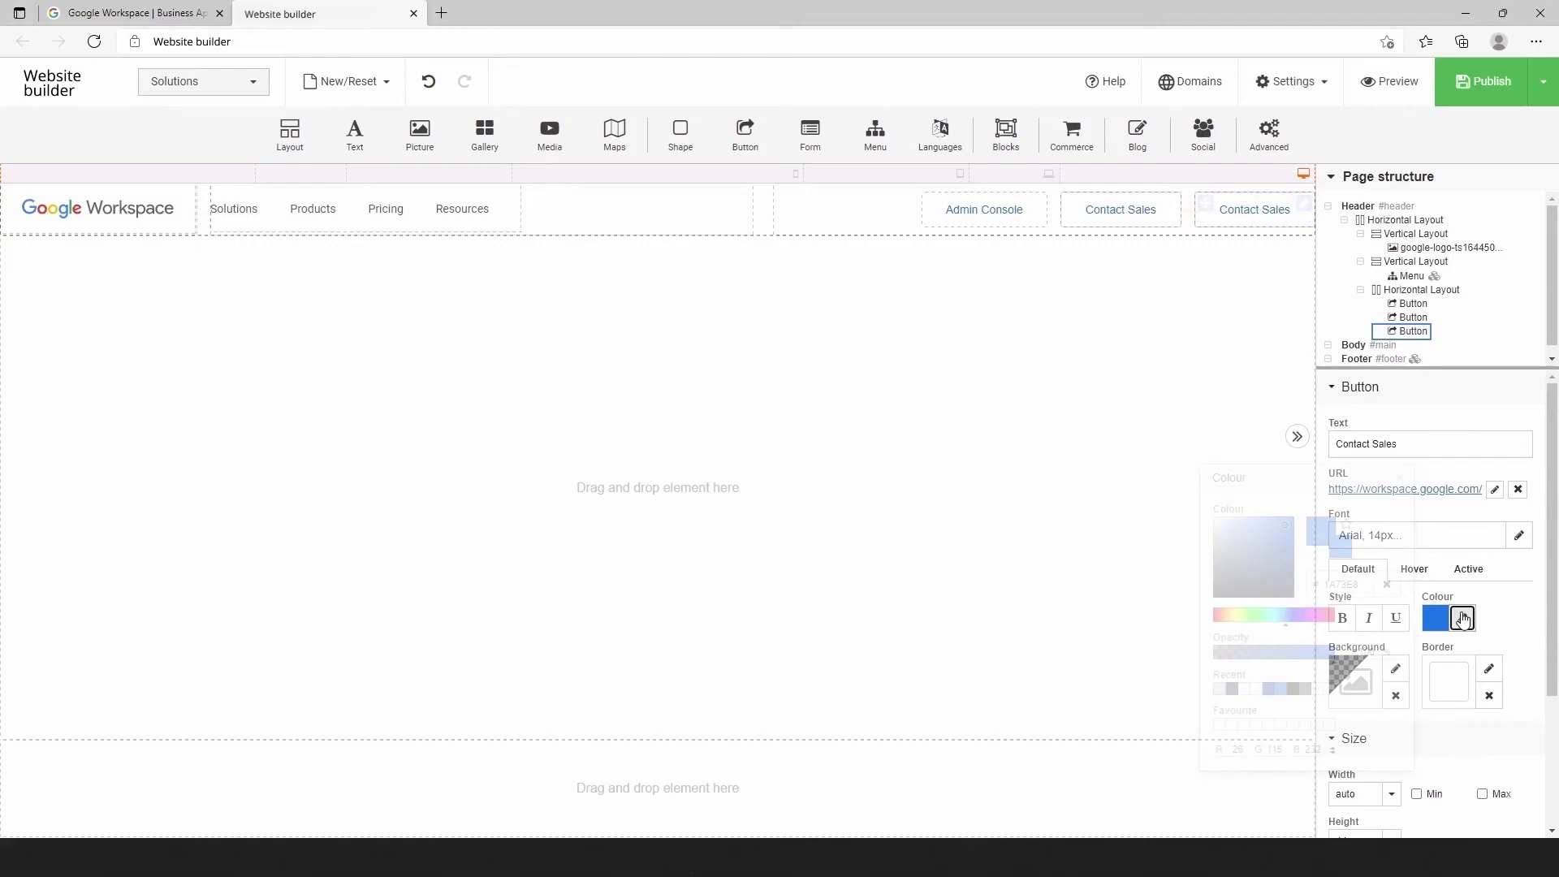
left_click(1257, 691)
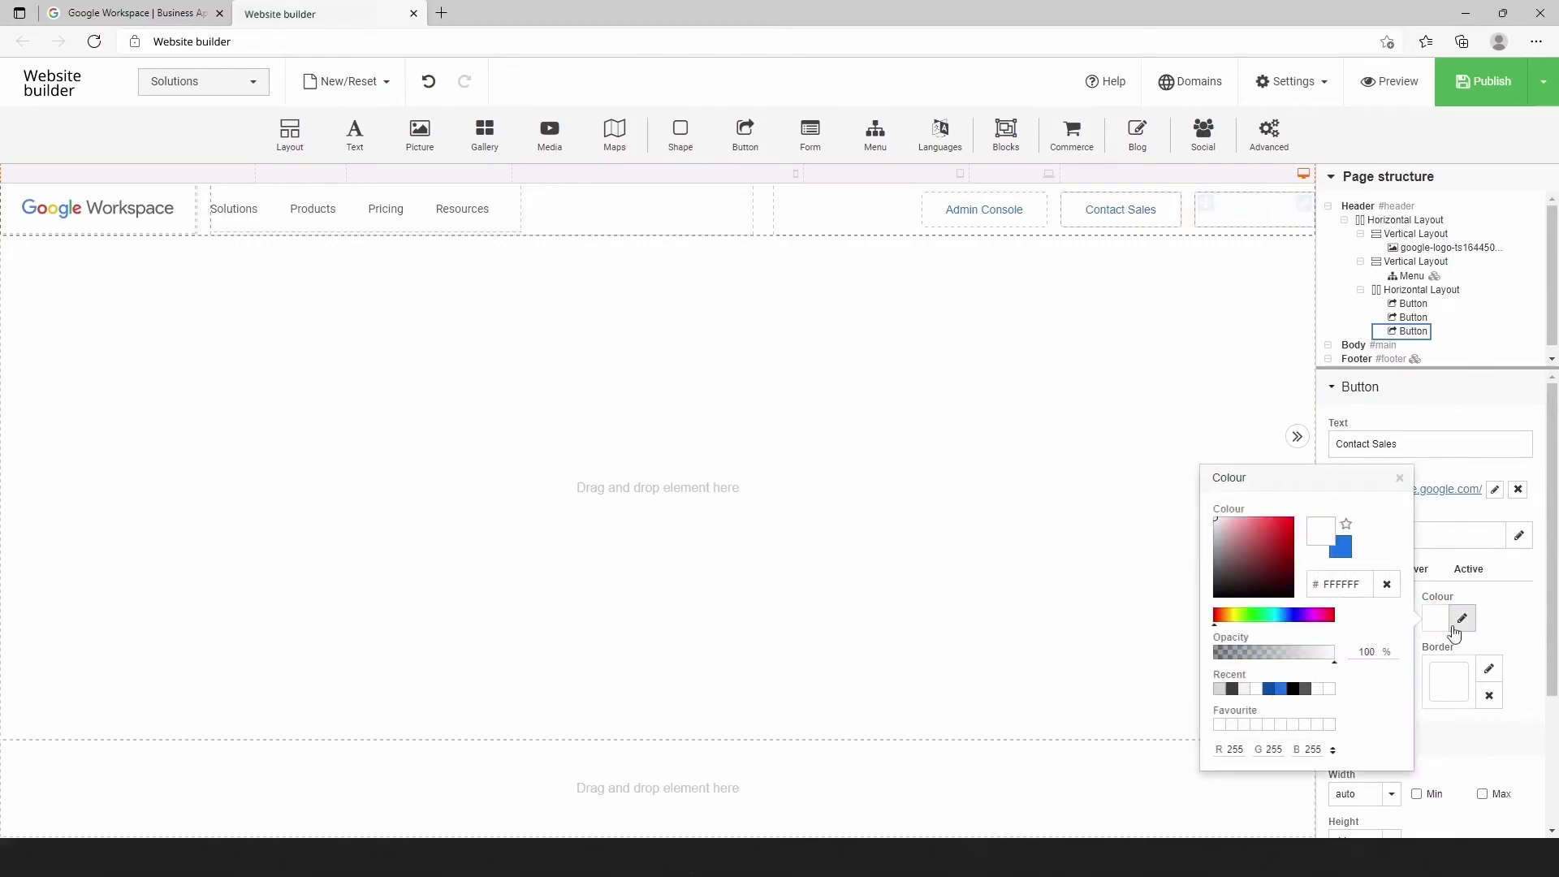
left_click(1504, 625)
left_click(1396, 669)
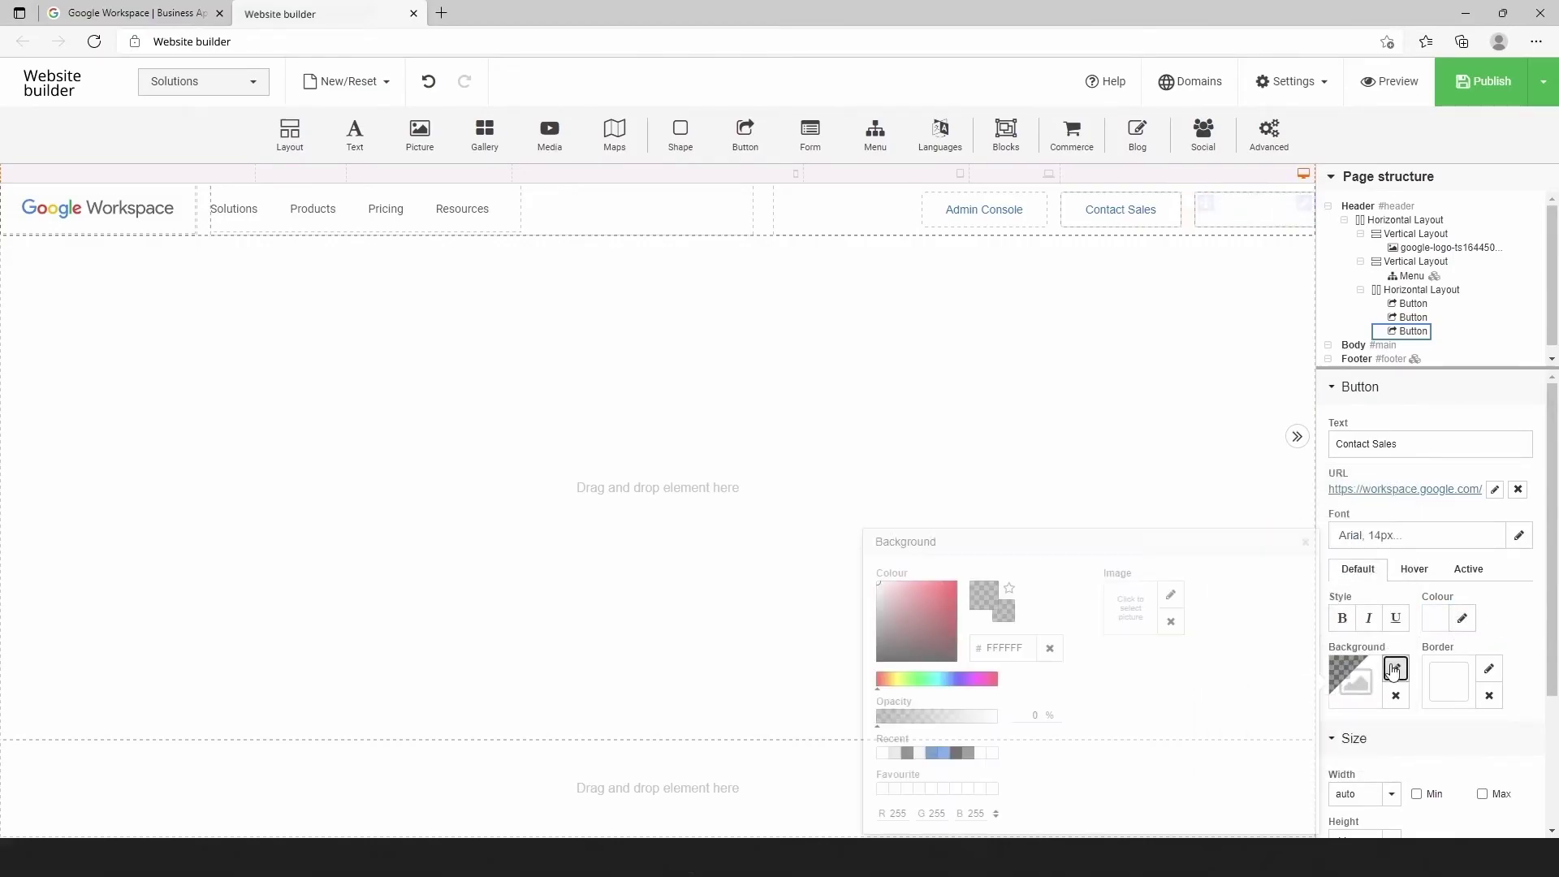
left_click(945, 754)
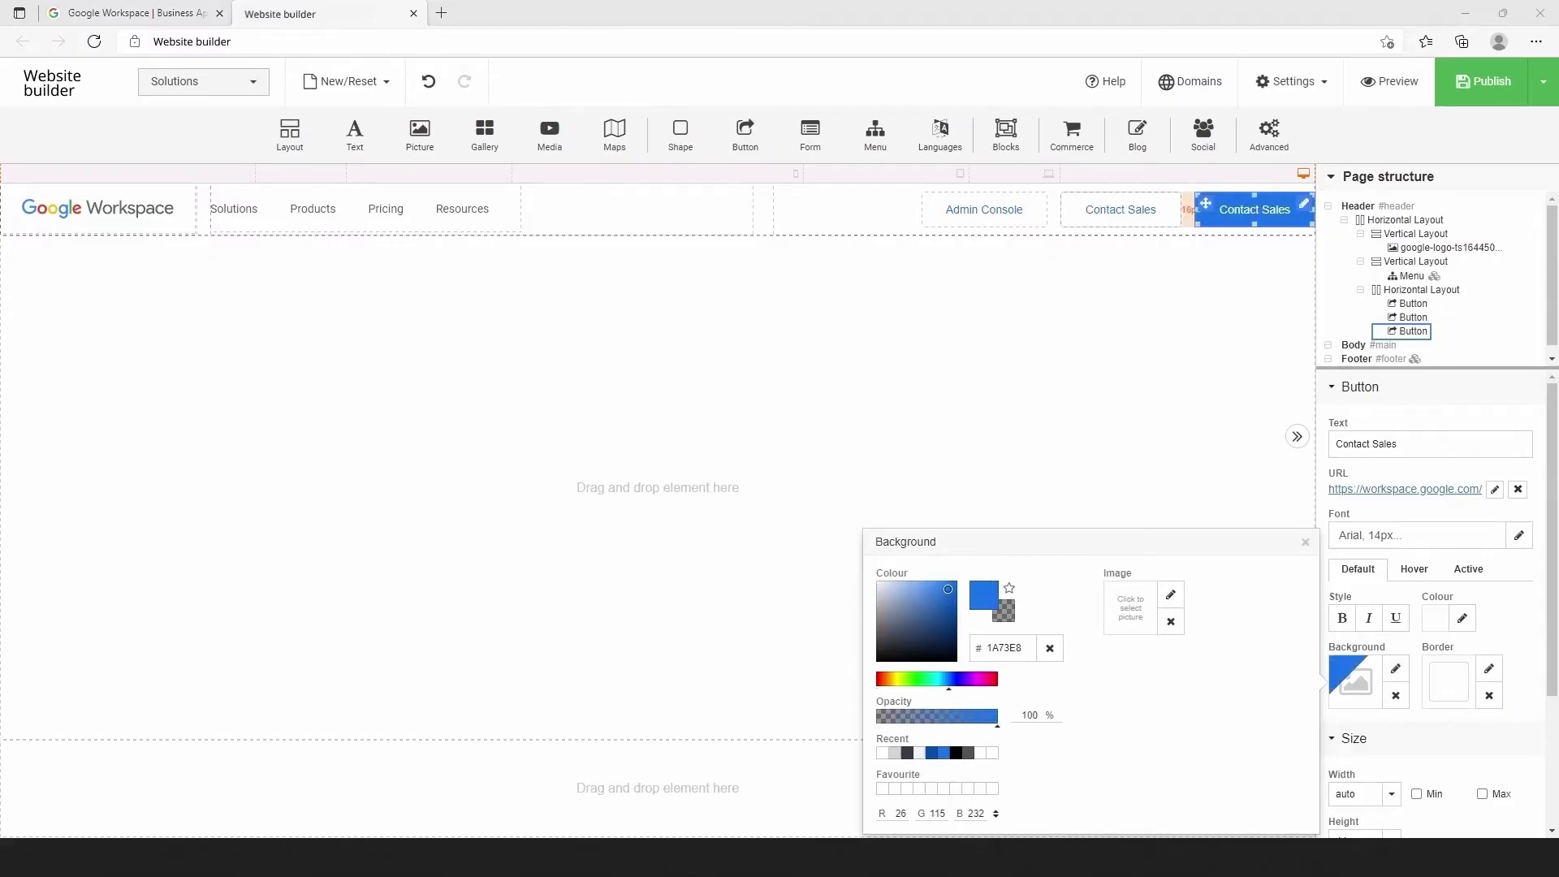
triple_click(1480, 444)
Relabel the copy 'Get Started' and give its hover state white text on #074EA6.
type("Get Started")
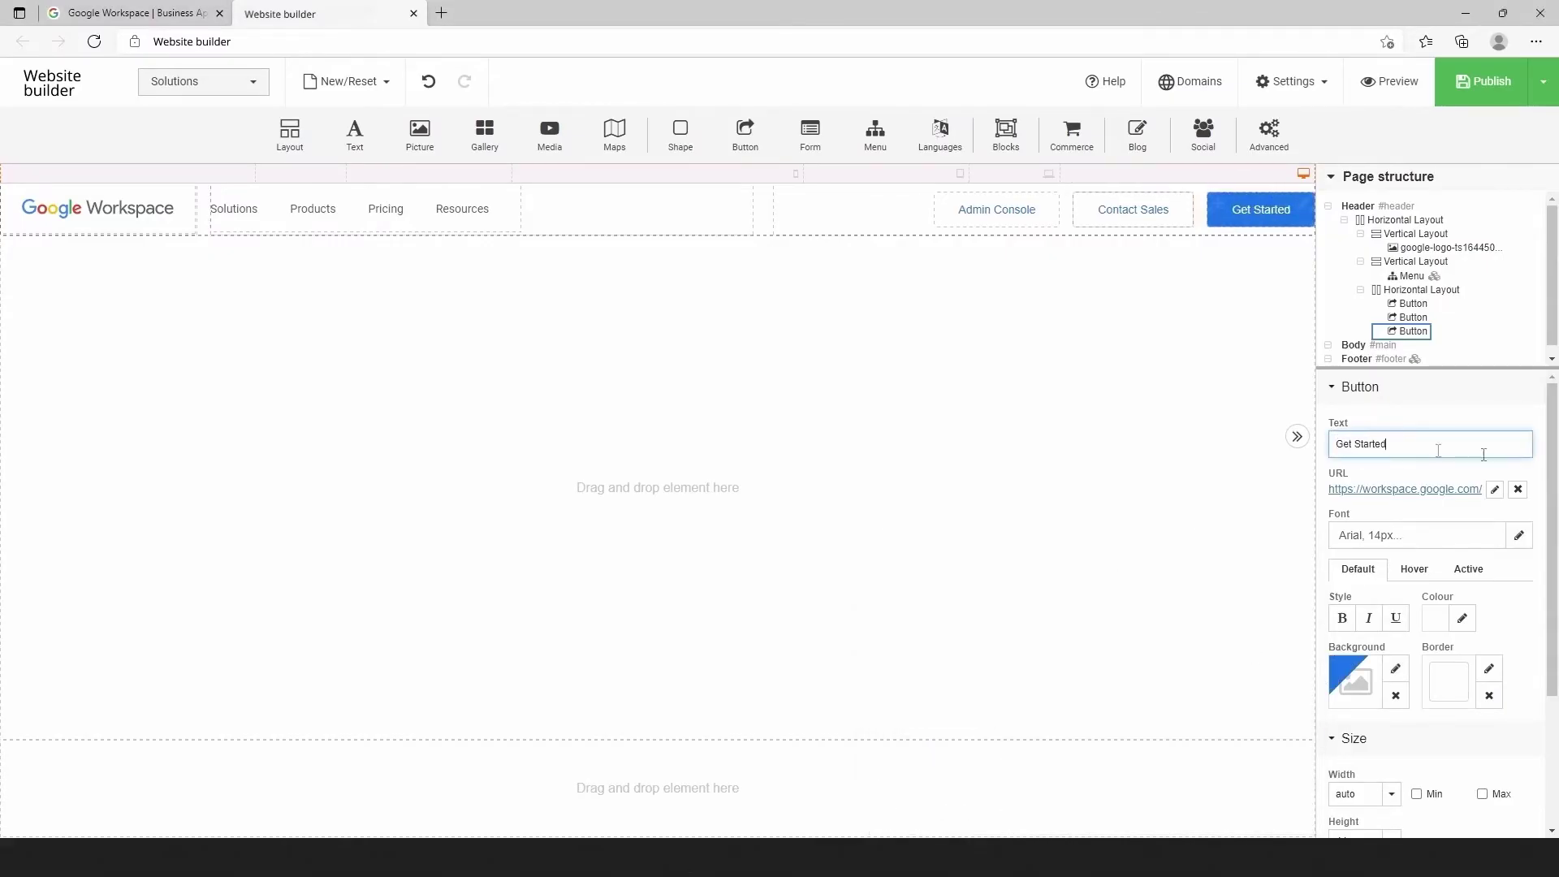
left_click(1422, 579)
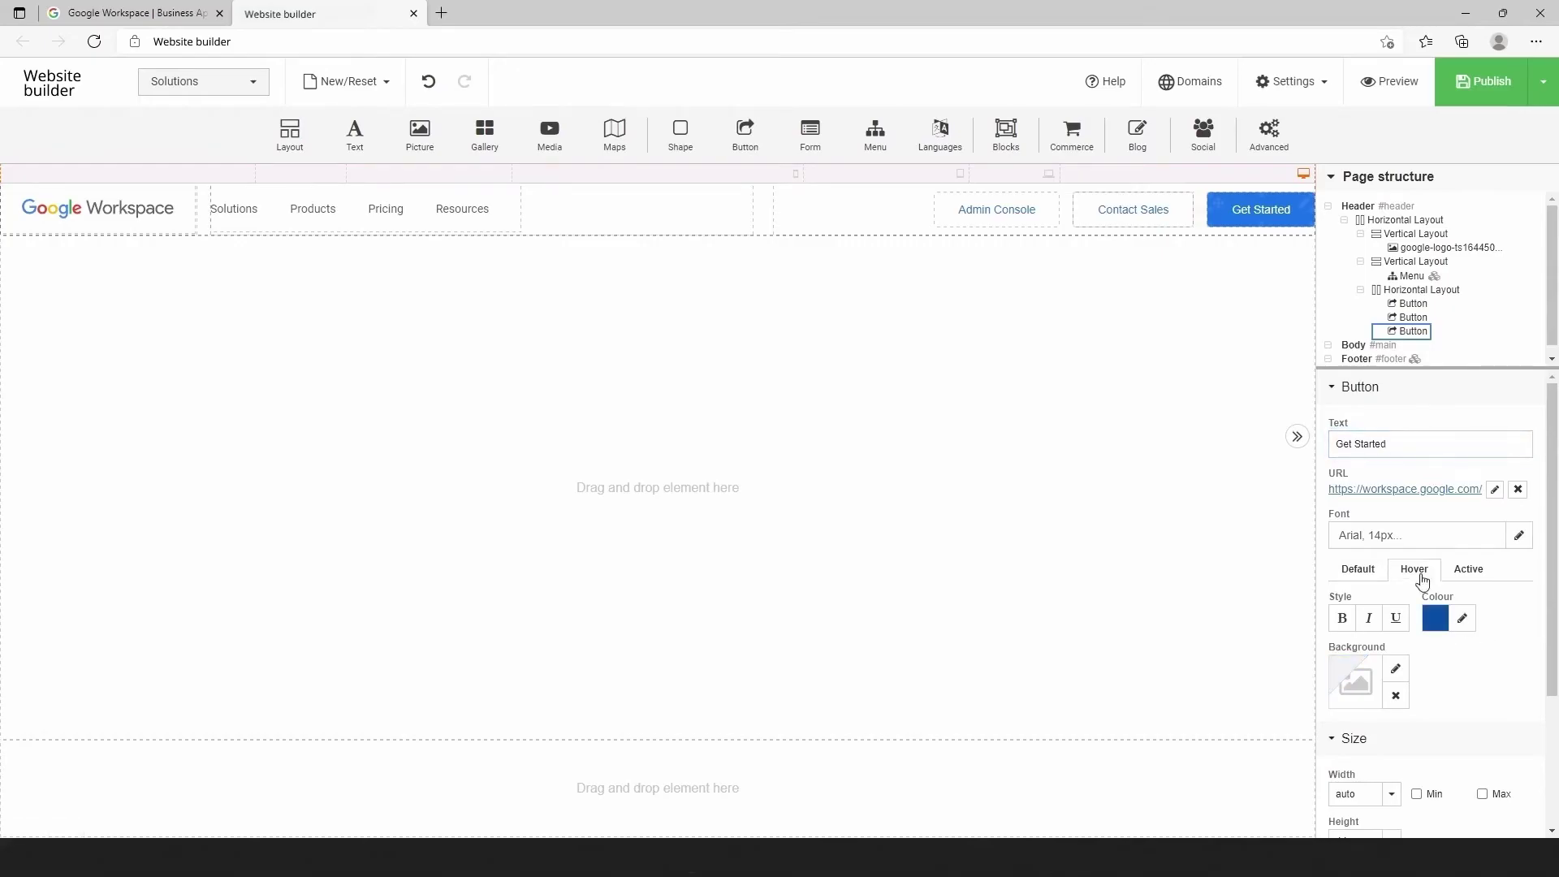
left_click(1461, 620)
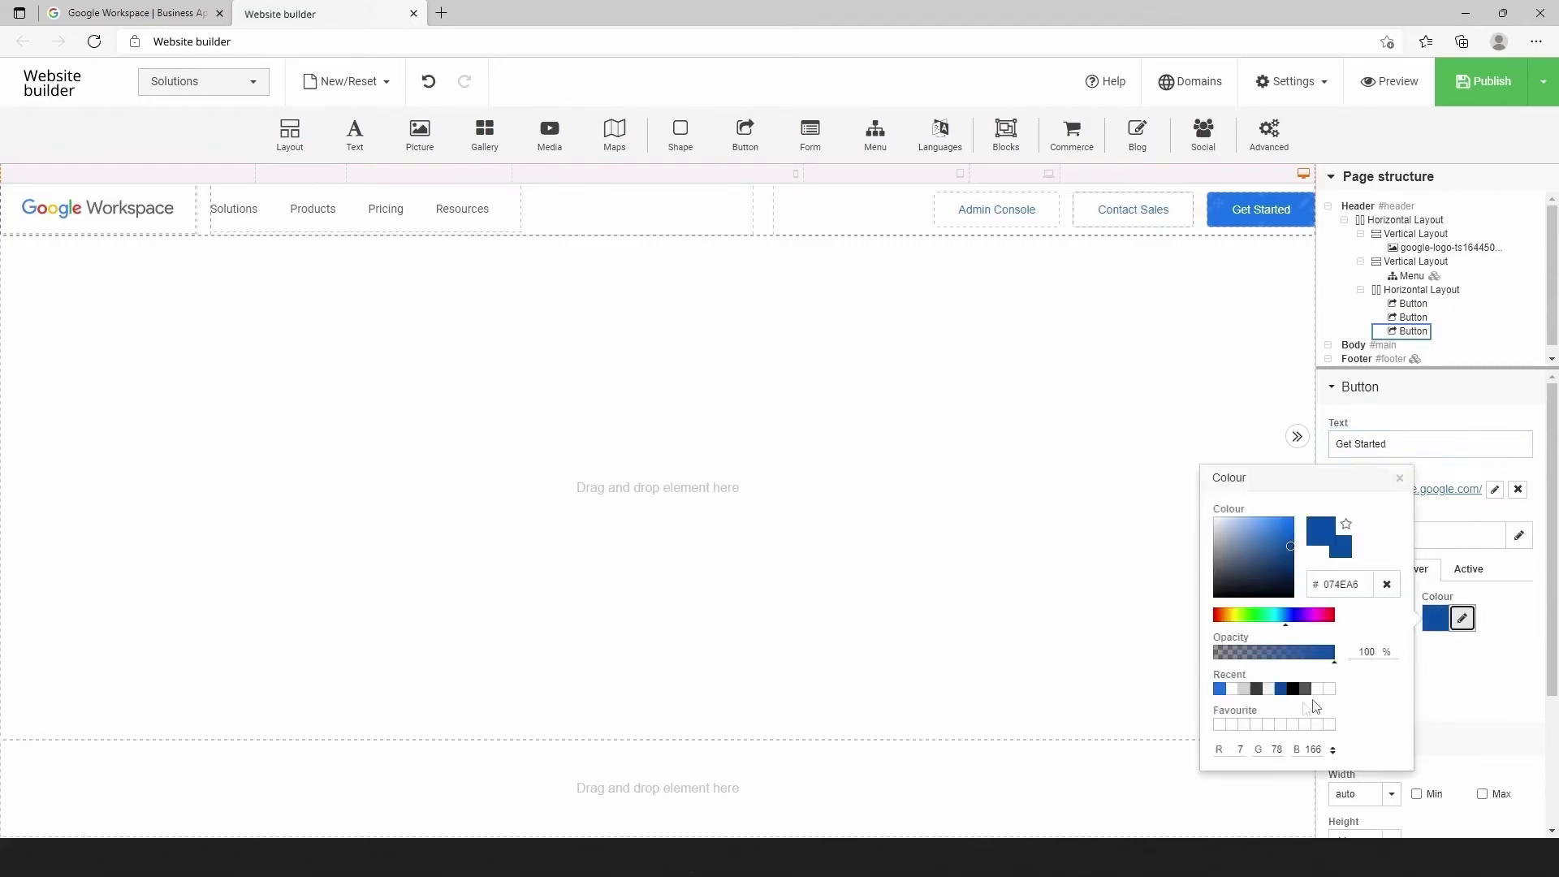
left_click(1232, 689)
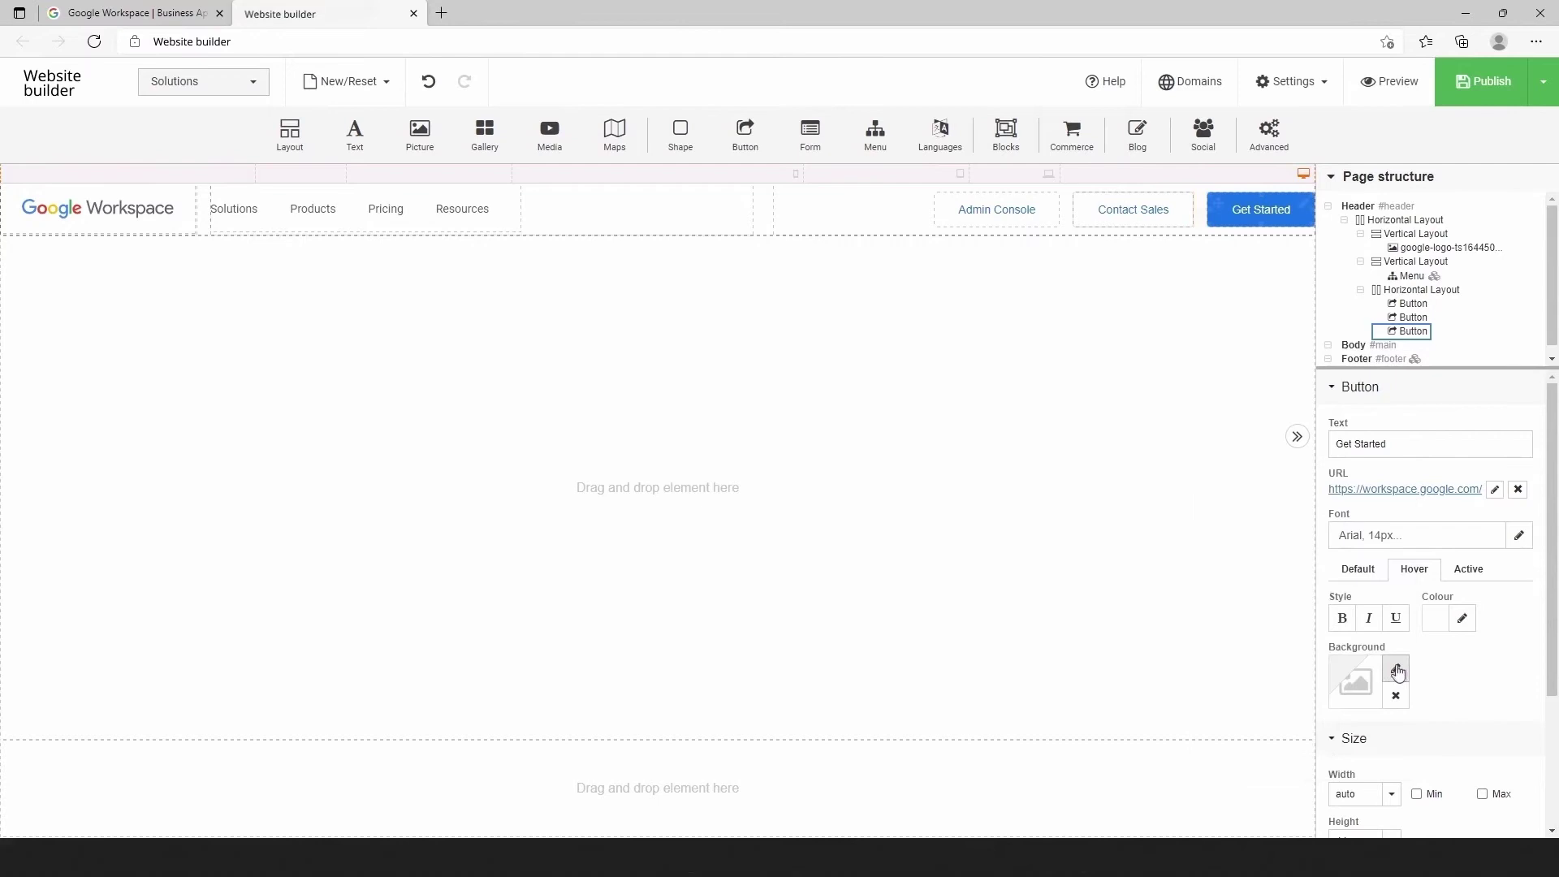
left_click(1397, 671)
left_click(946, 753)
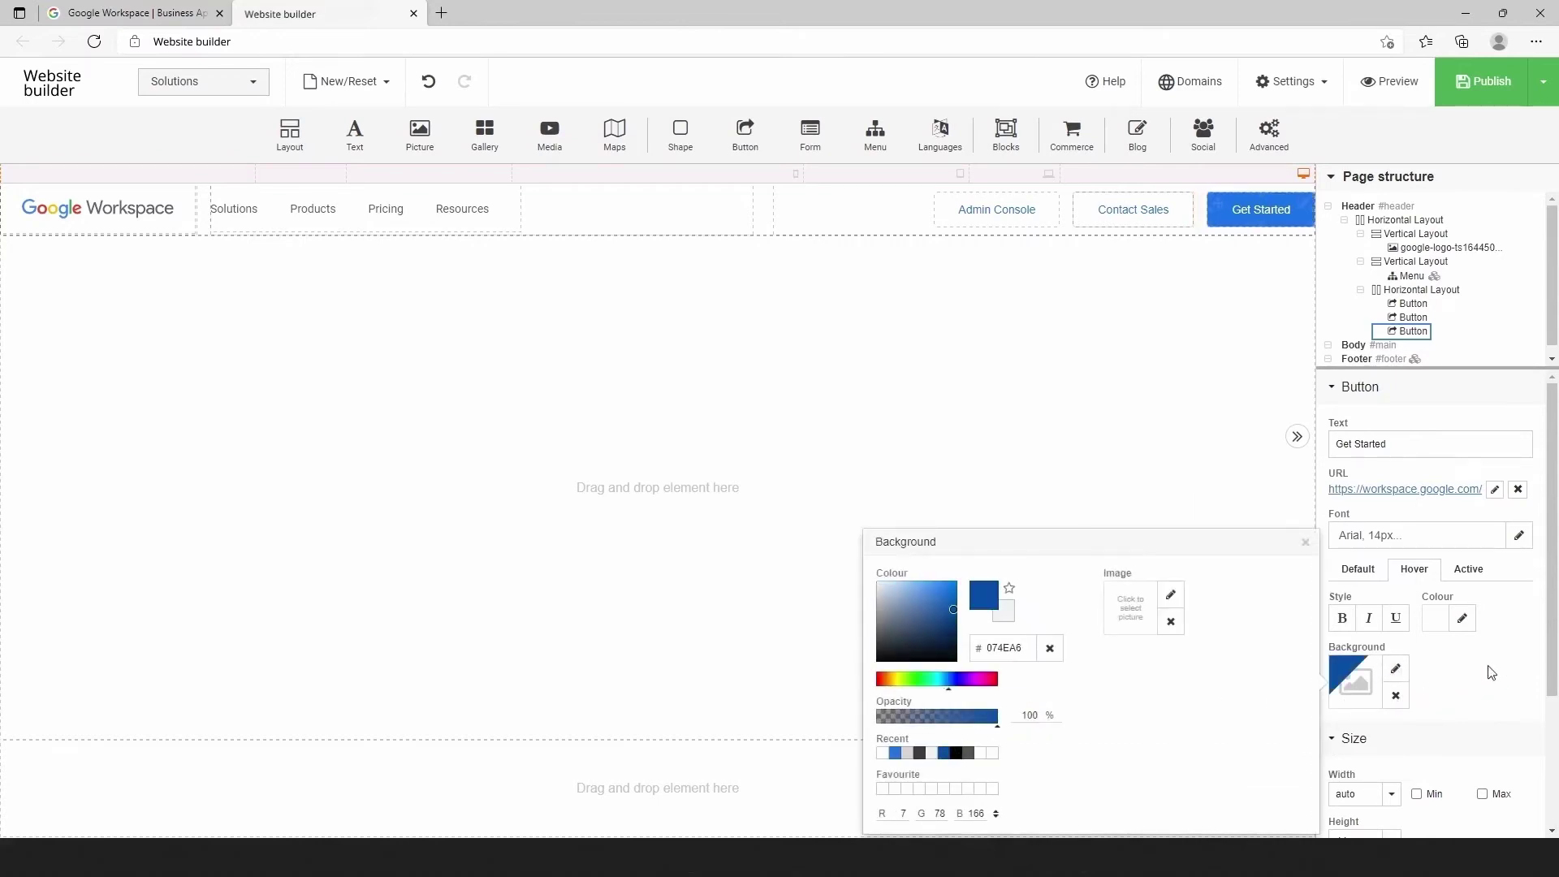
left_click(1489, 686)
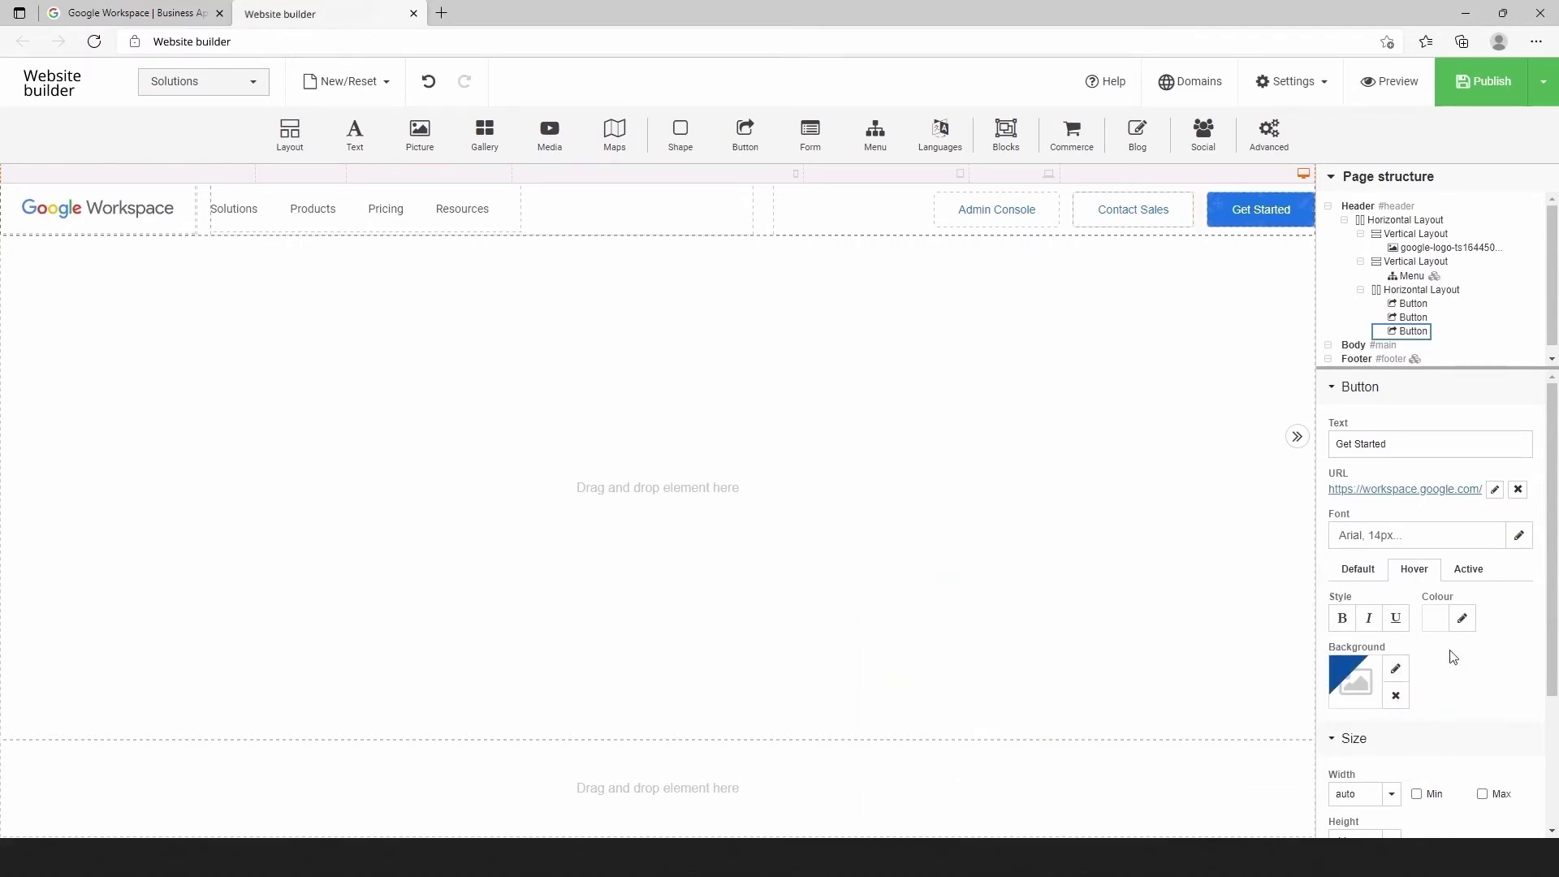
scroll(1453, 657, "down", 3)
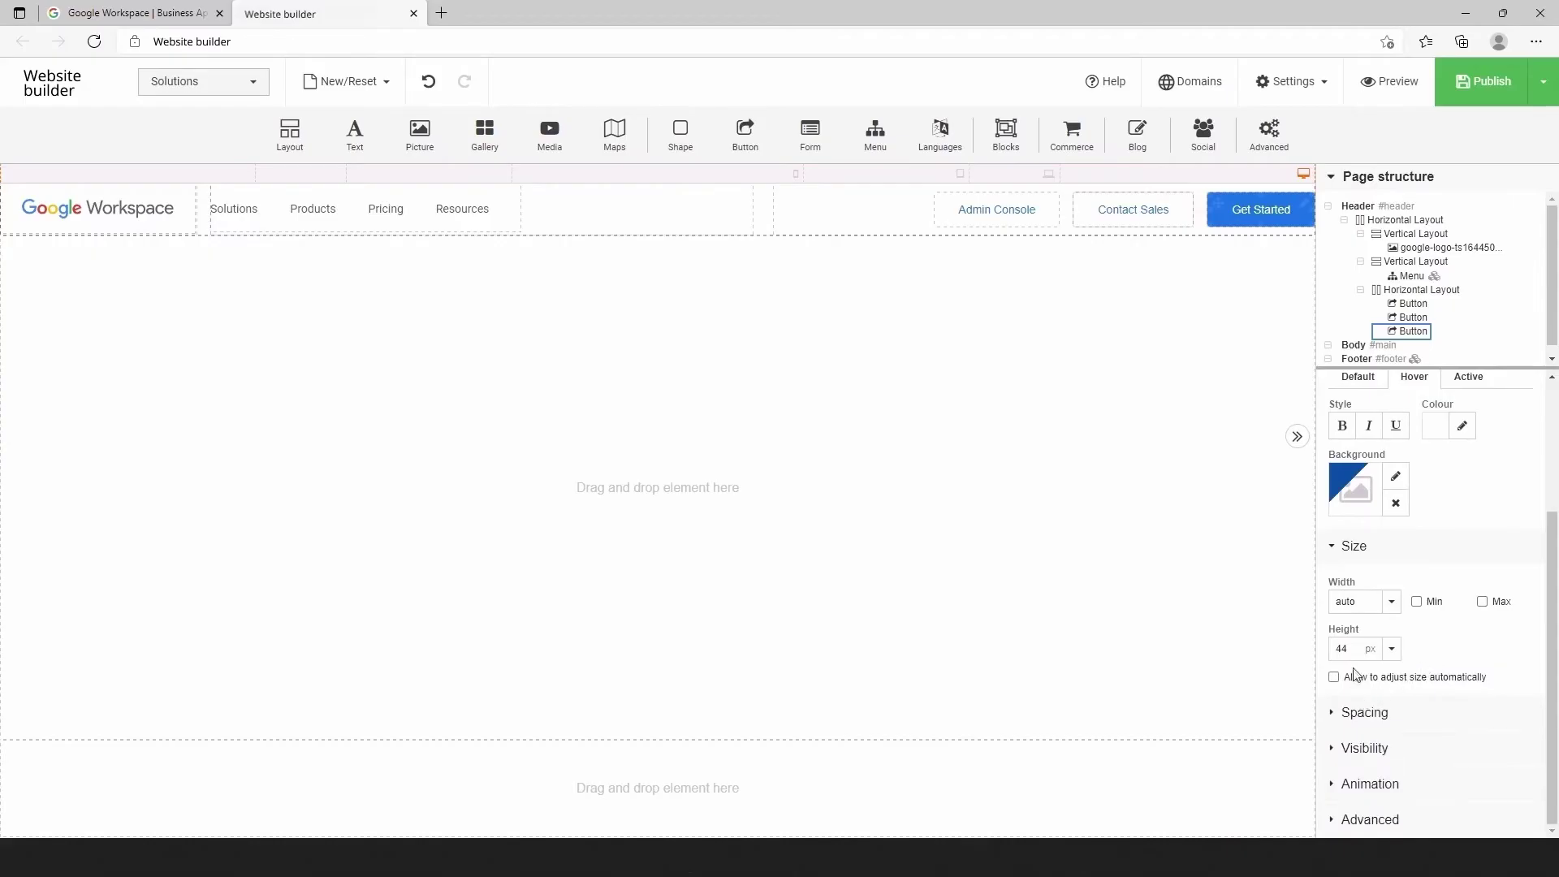
left_click(1354, 704)
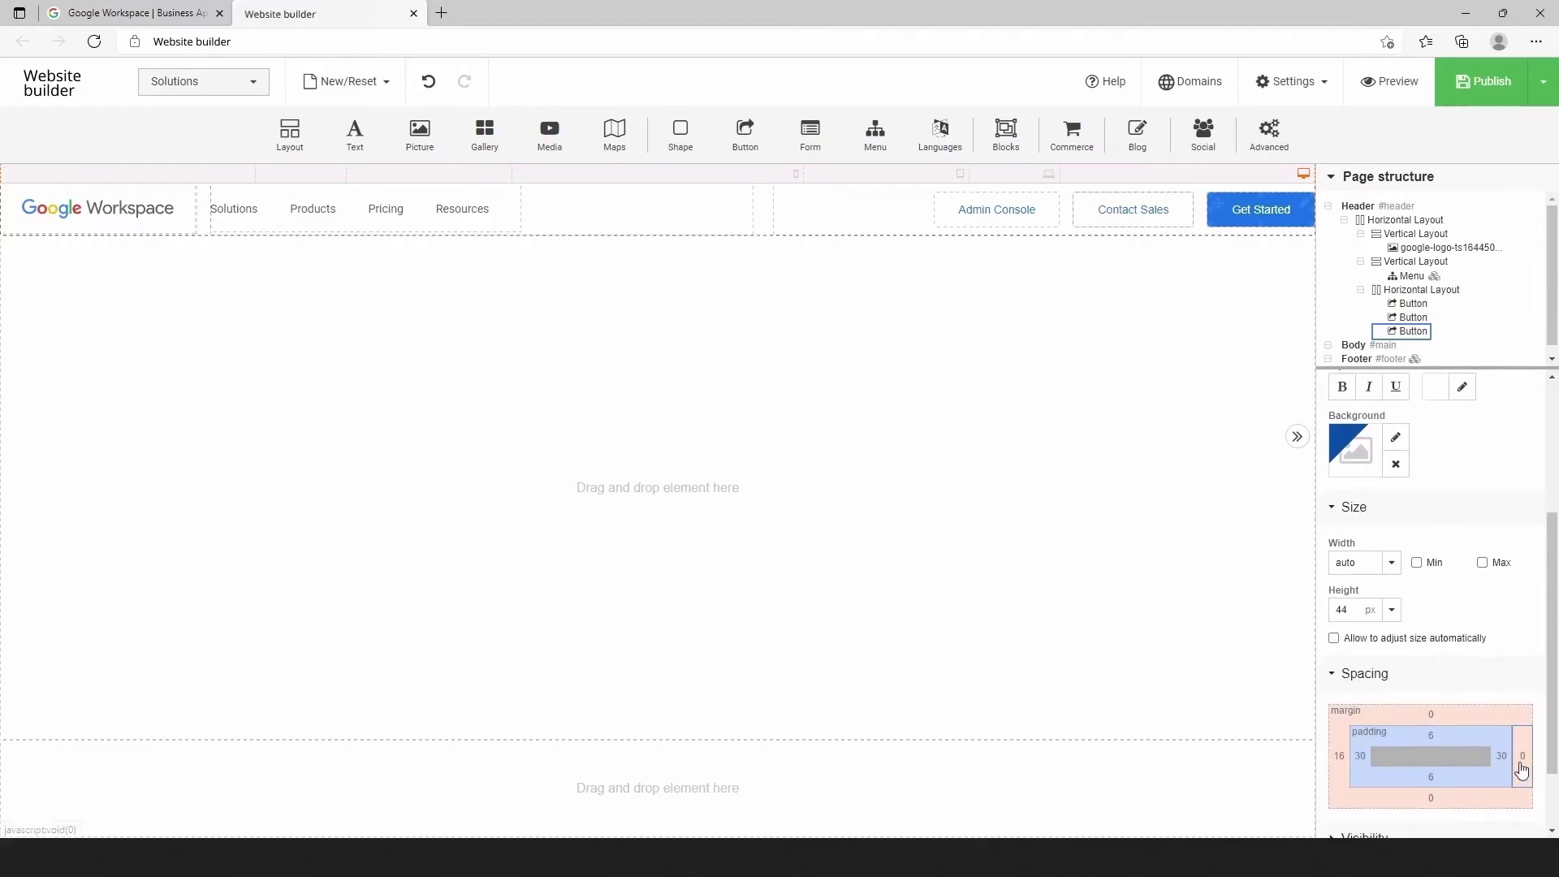
Add a 1 px solid #D5D5D5 bottom-only border to the header's horizontal layout row.
left_click(762, 218)
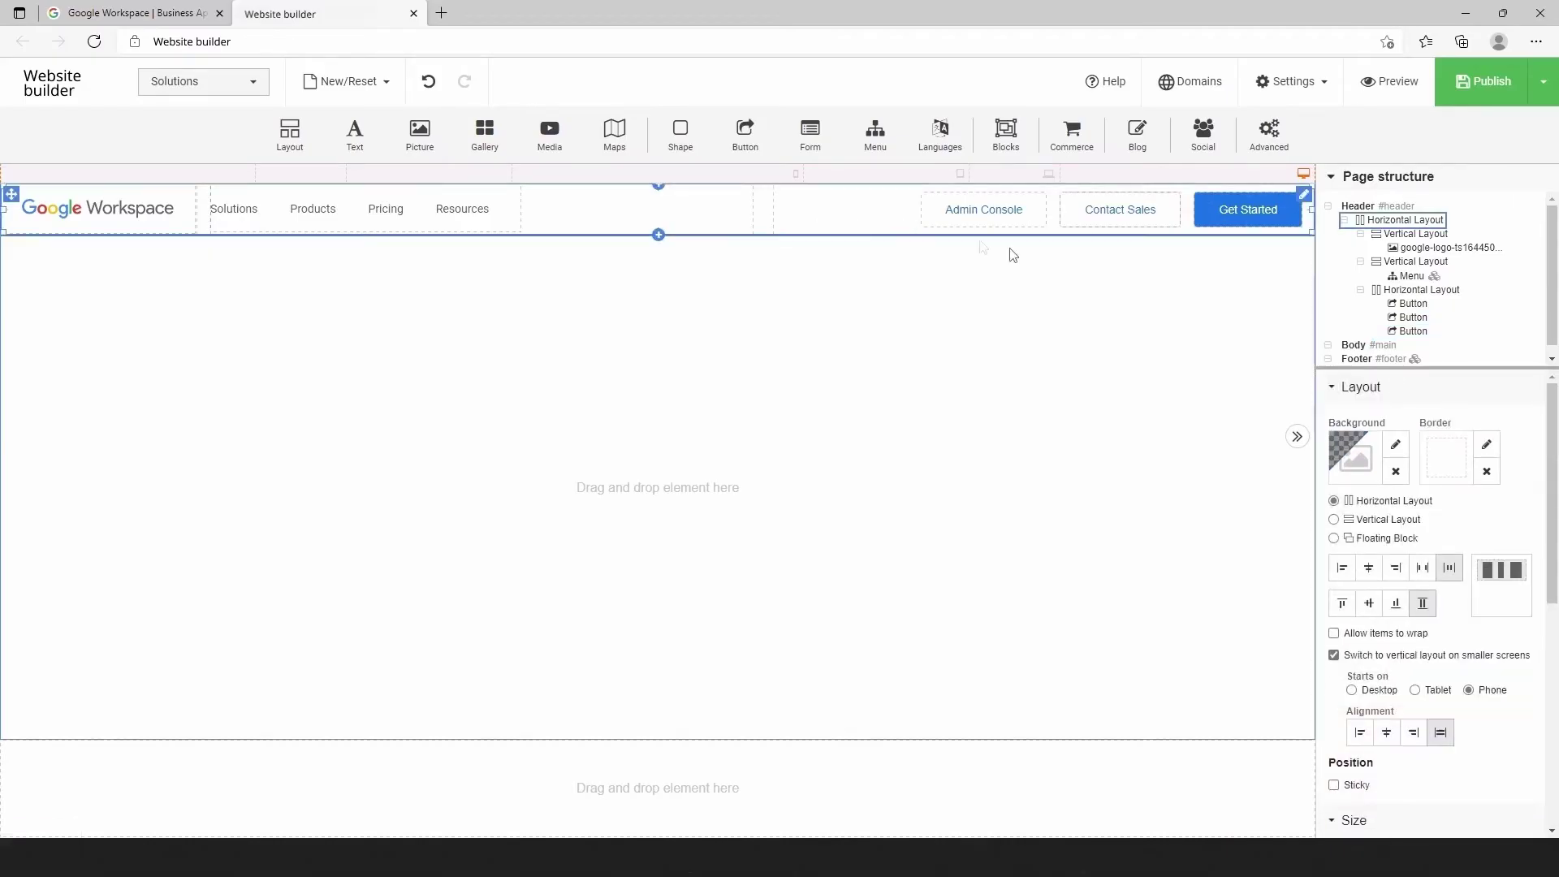
left_click(1487, 444)
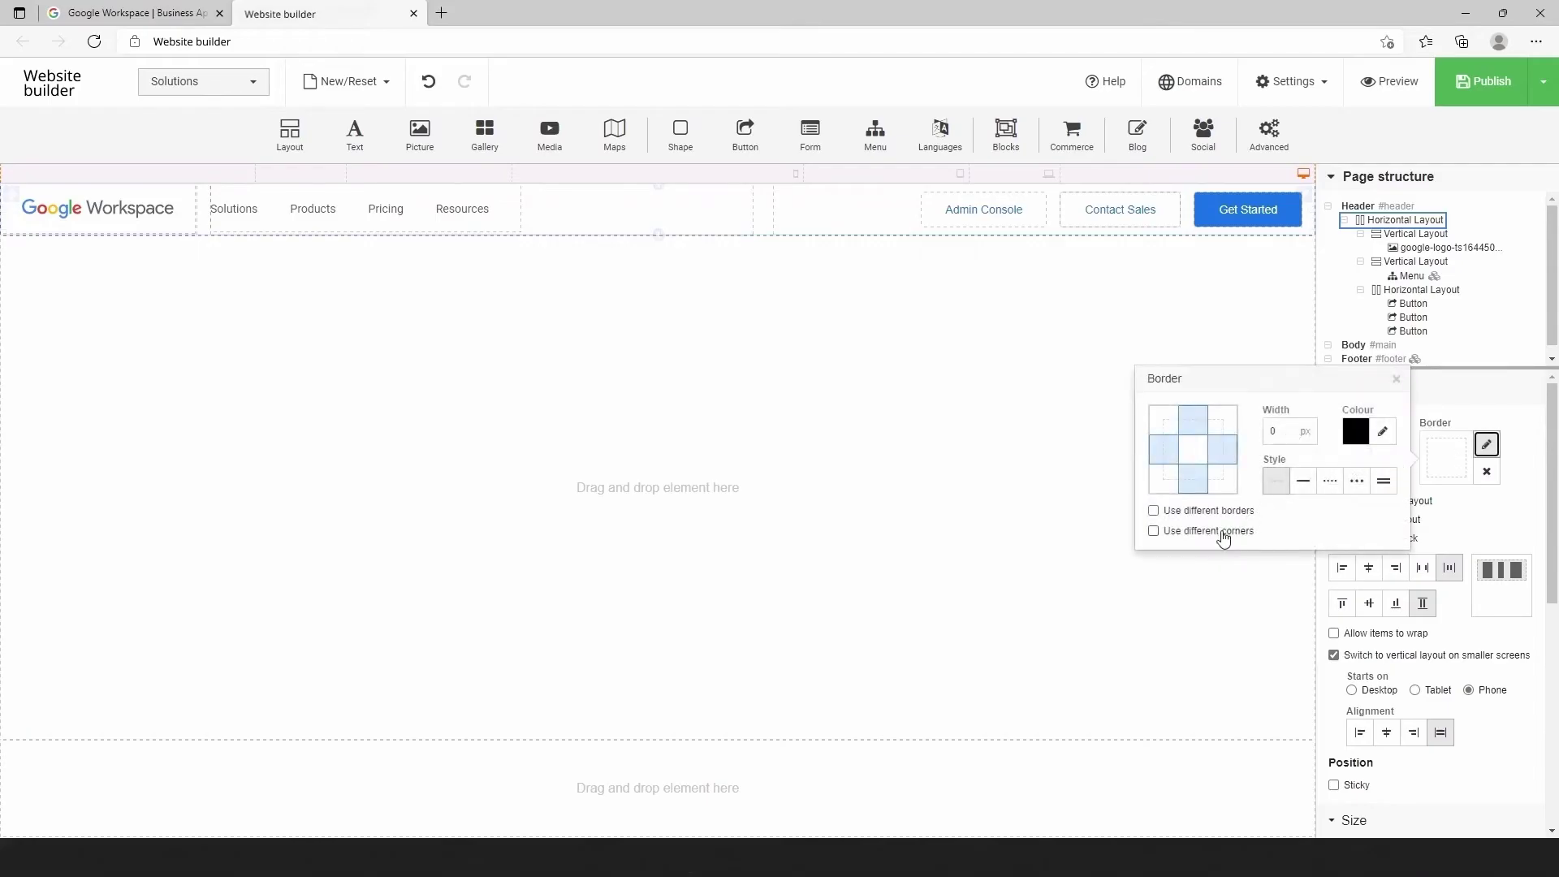
left_click(1210, 511)
left_click(1194, 479)
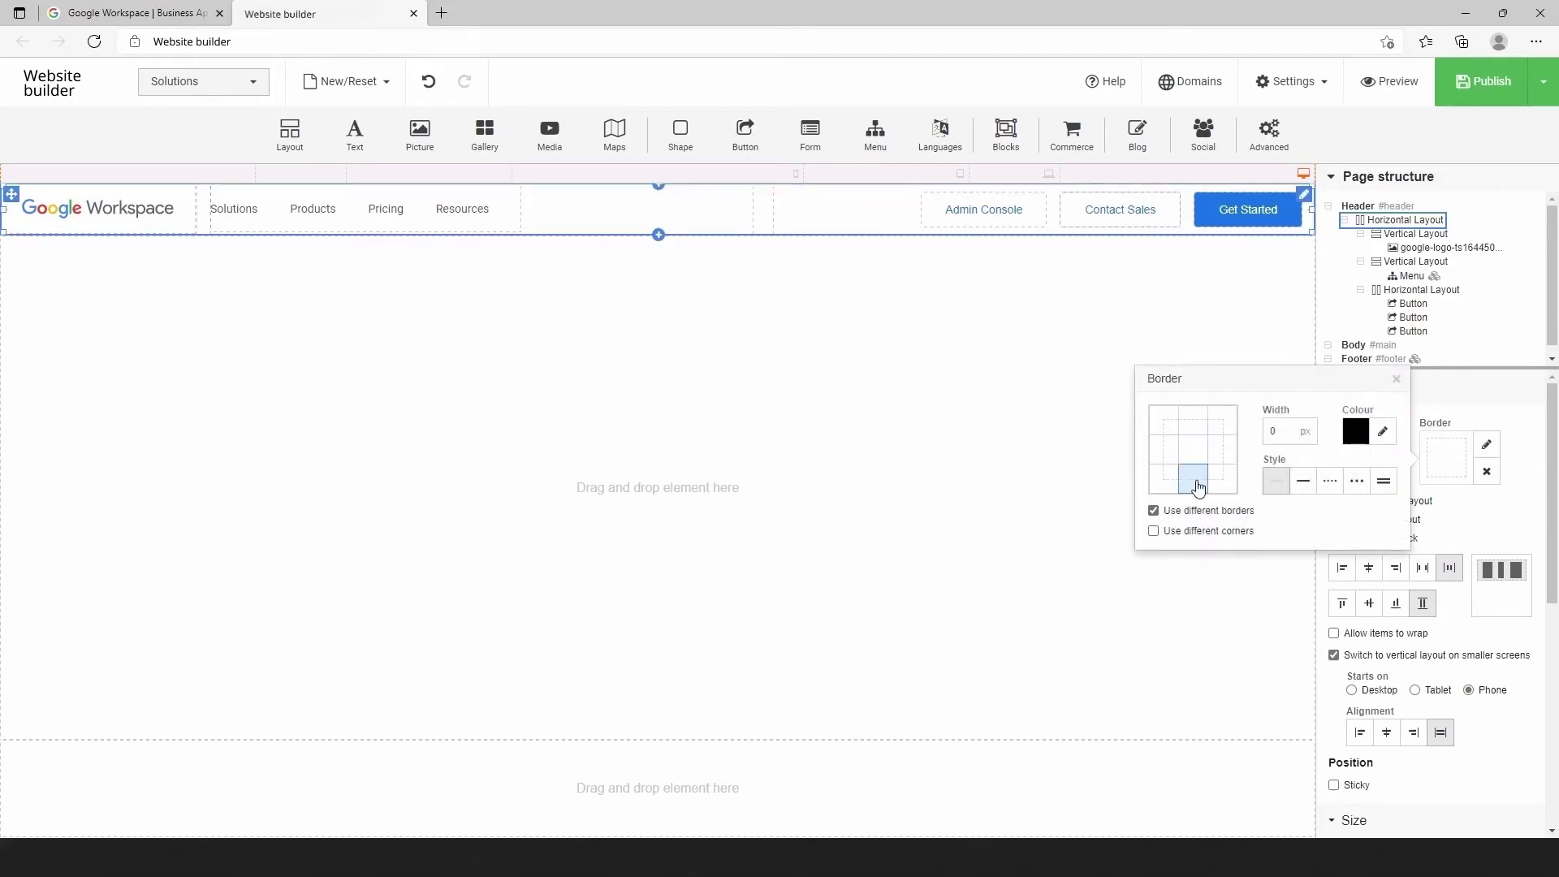
left_click(1303, 481)
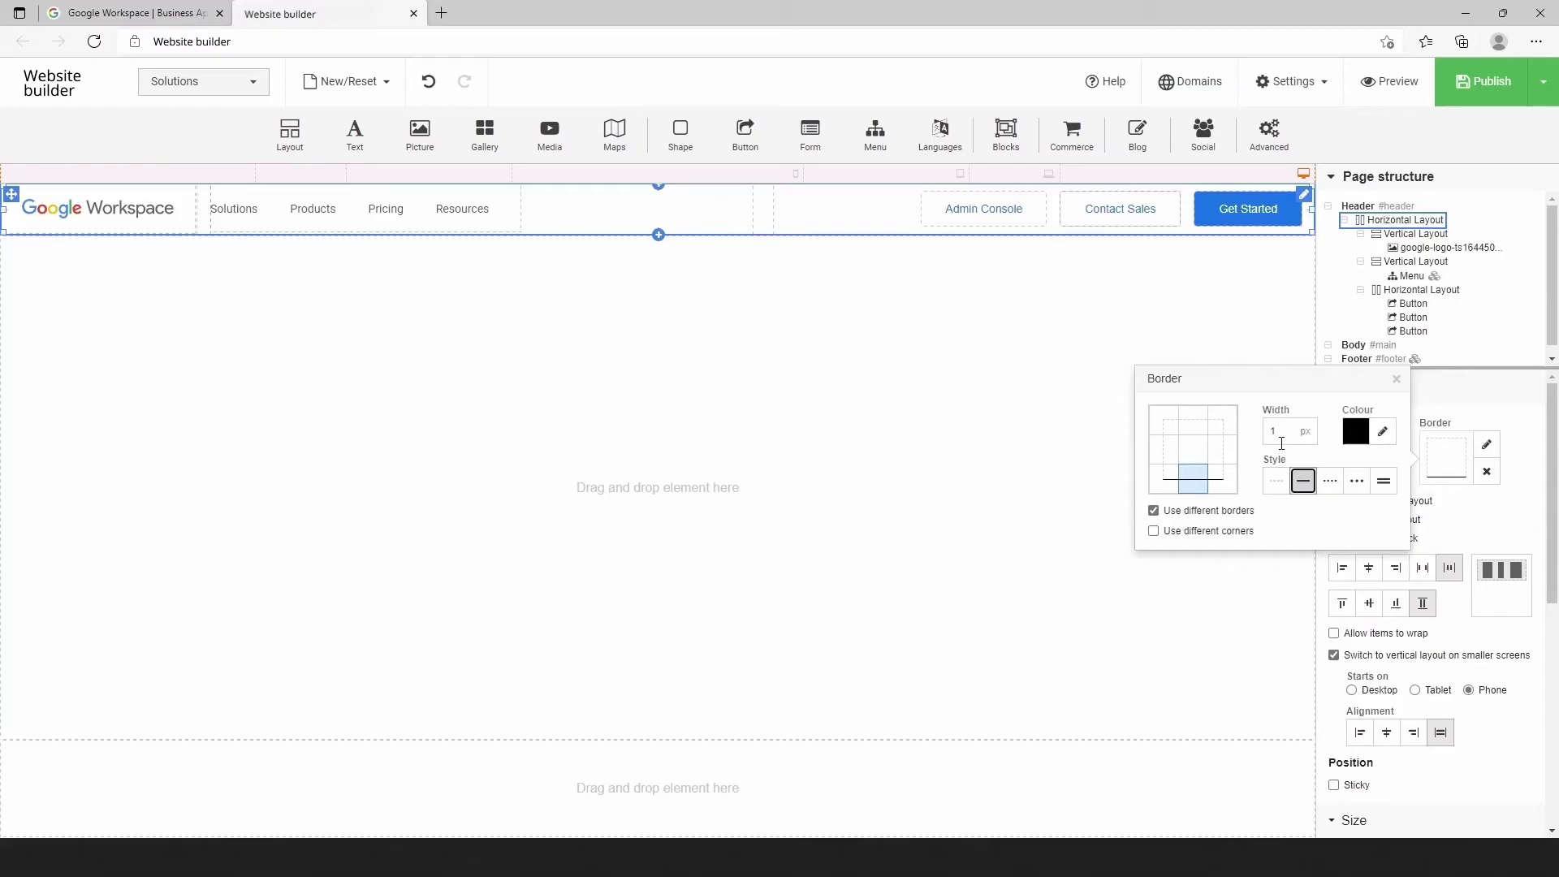
left_click(1383, 431)
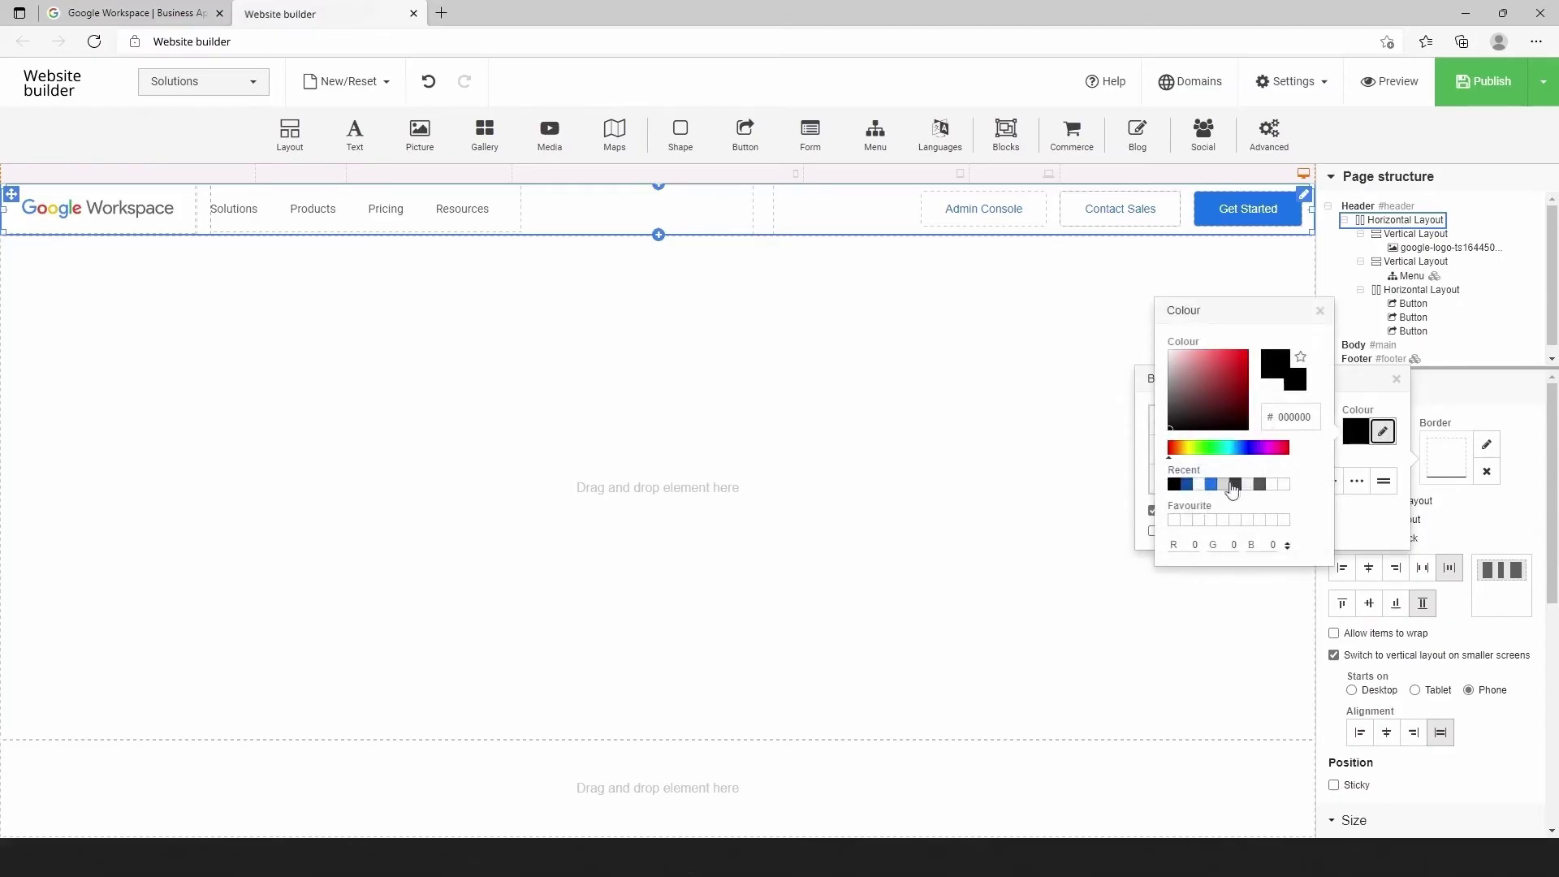
left_click(1226, 485)
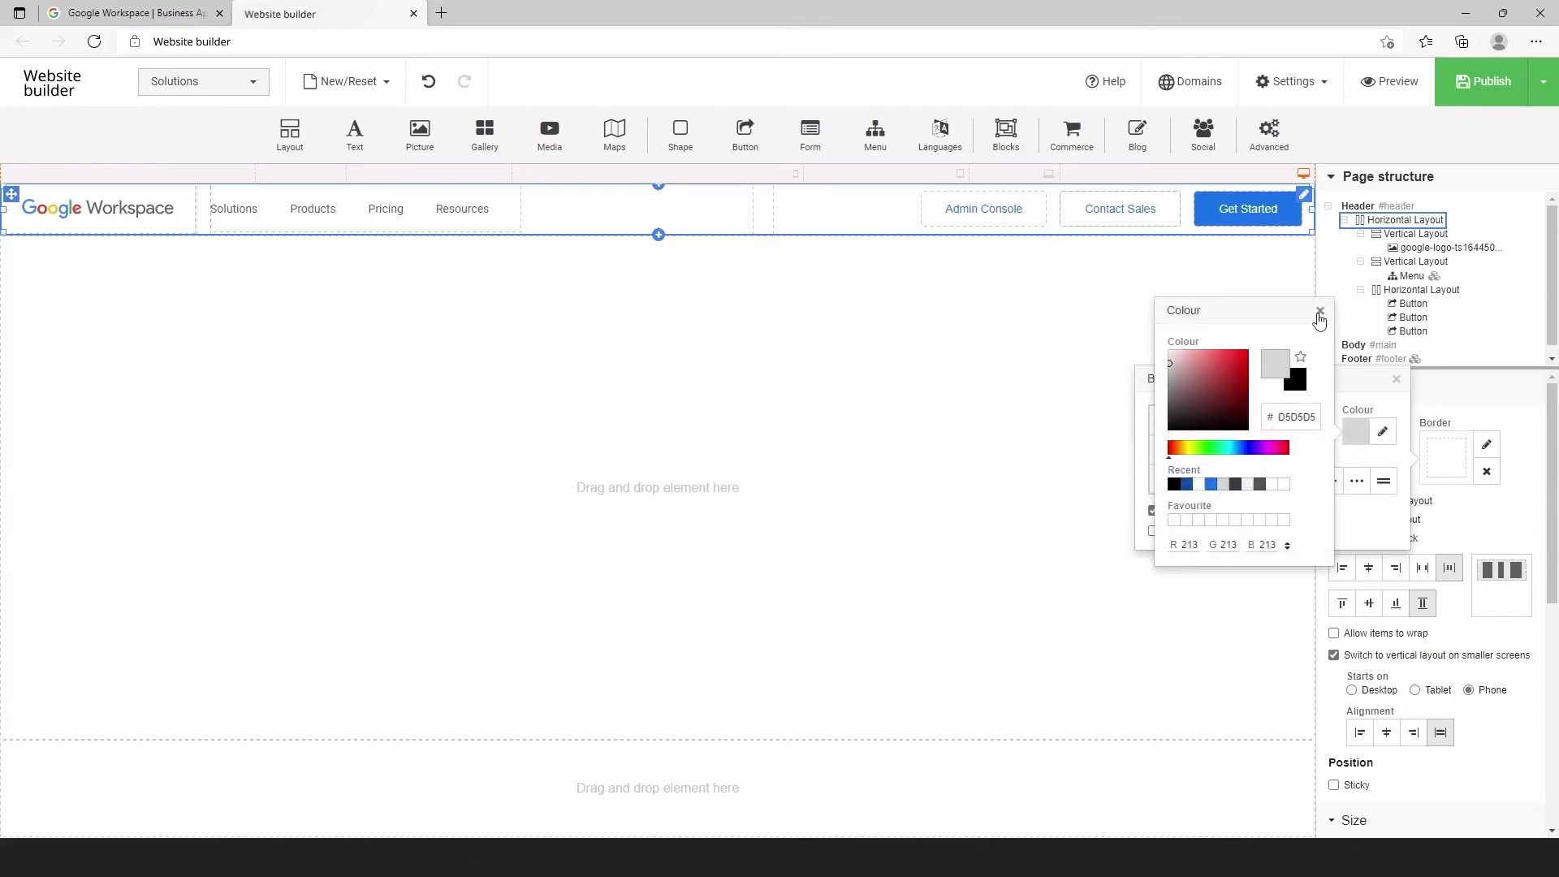
left_click(1320, 313)
left_click(1397, 379)
left_click(1389, 81)
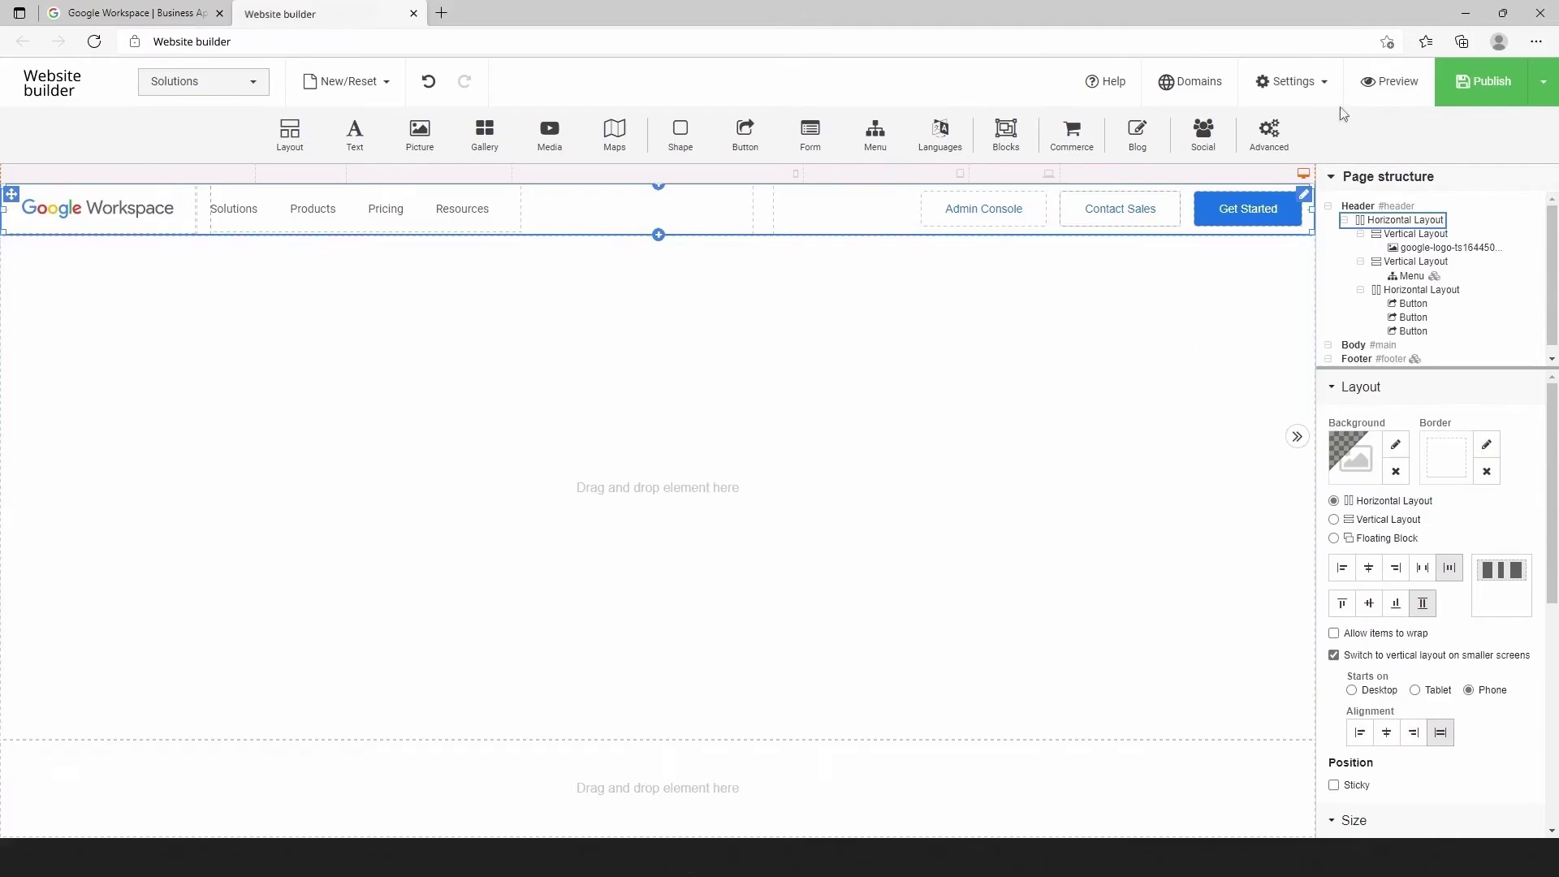
Compare the preview with the real Google Workspace page, then insert a new layout into the body.
left_click(118, 18)
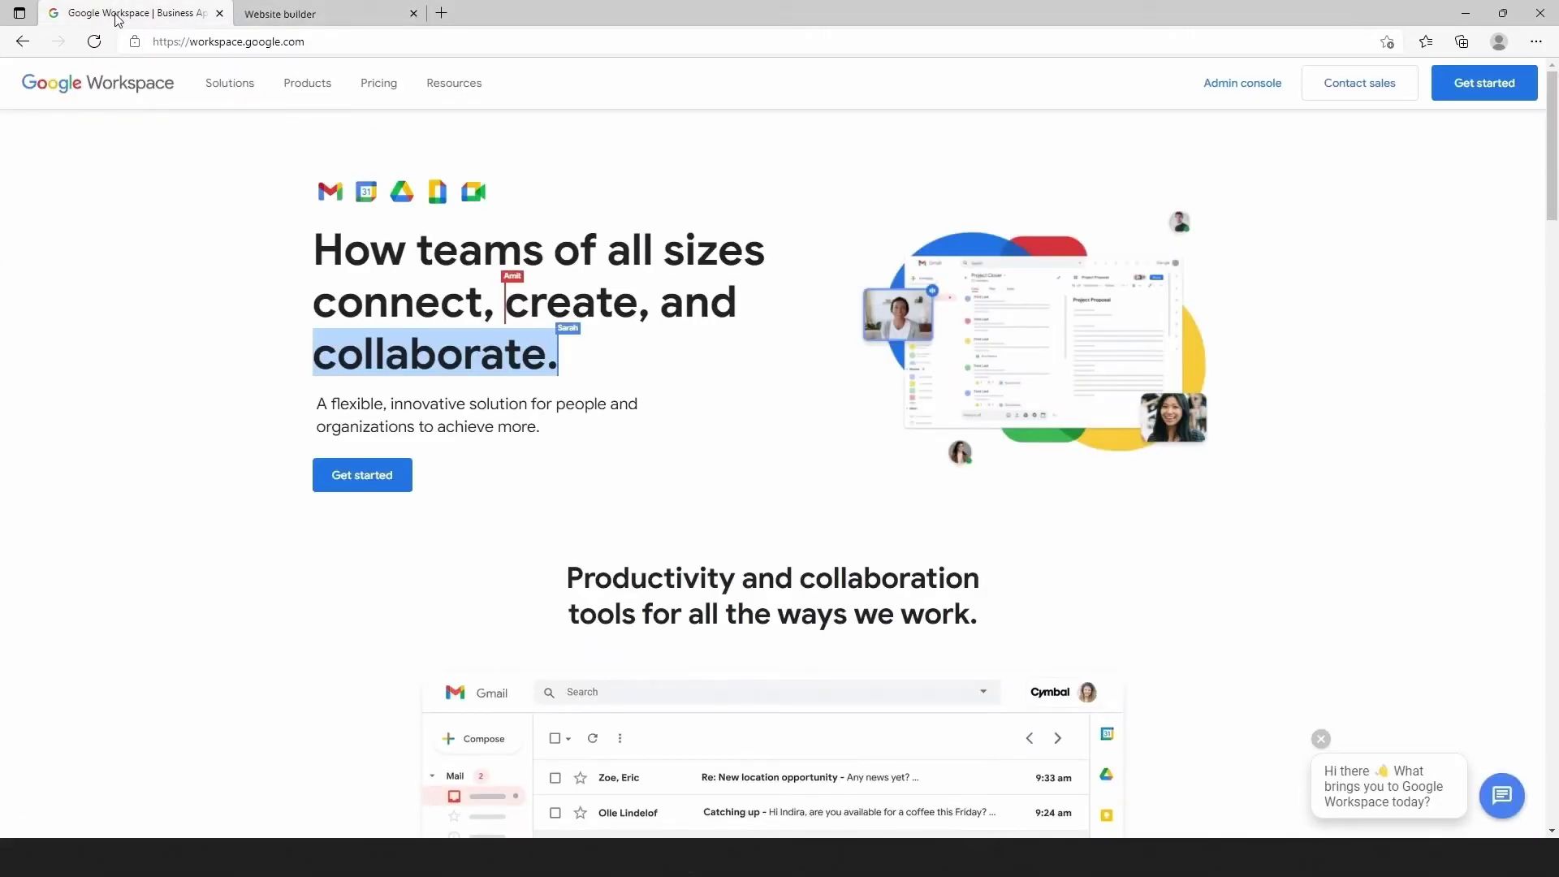
left_click(358, 18)
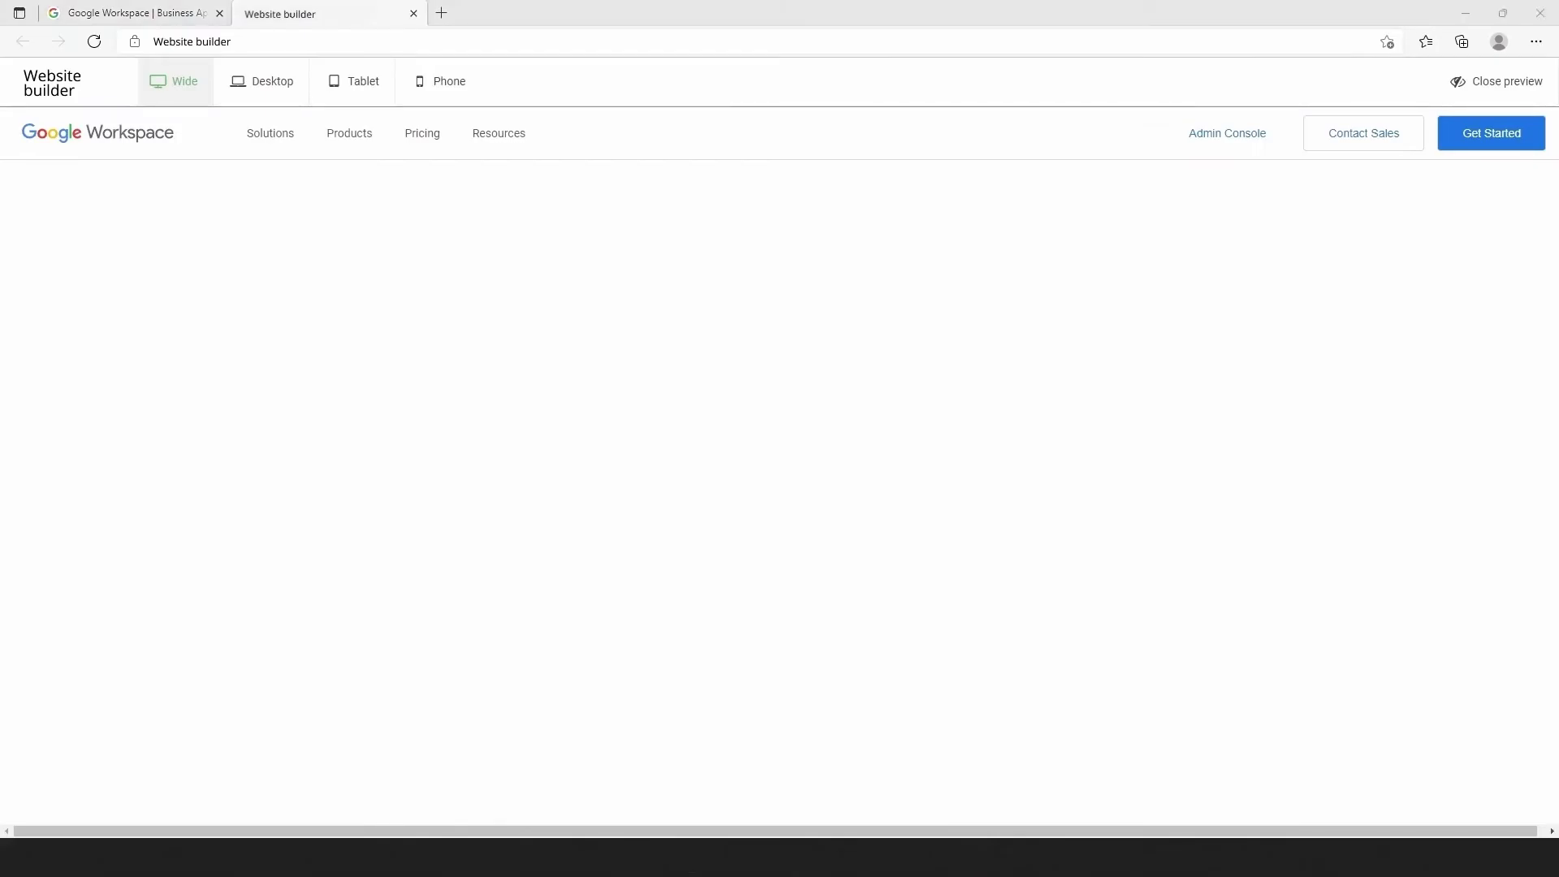
left_click(1497, 82)
left_click_drag(290, 132, 480, 300)
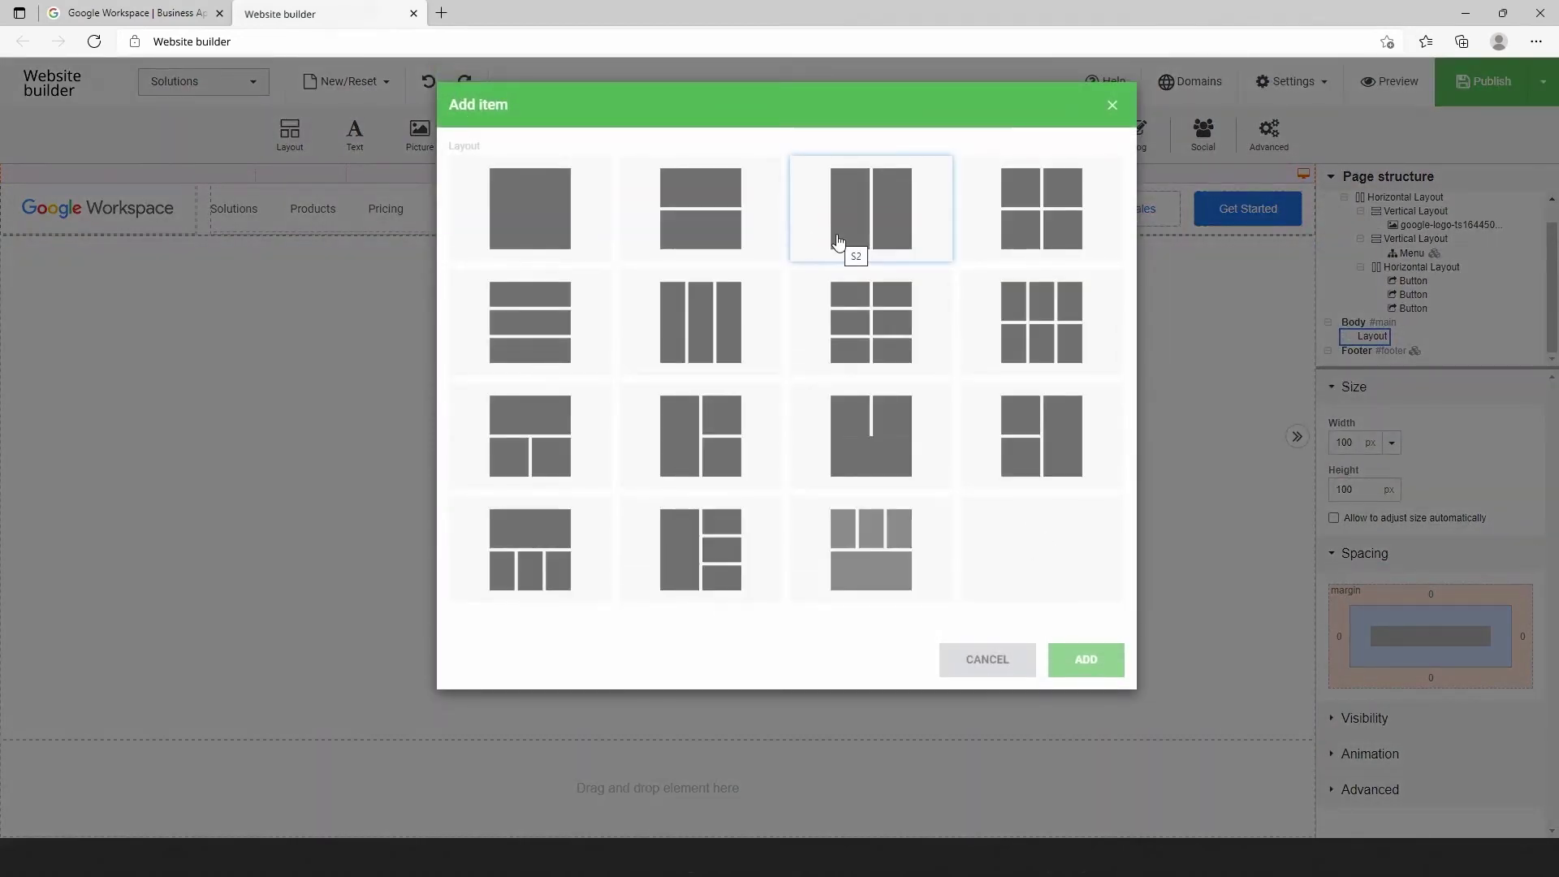
Insert a two-column layout below the header and cap its maximum width at 1100 px.
double_click(839, 242)
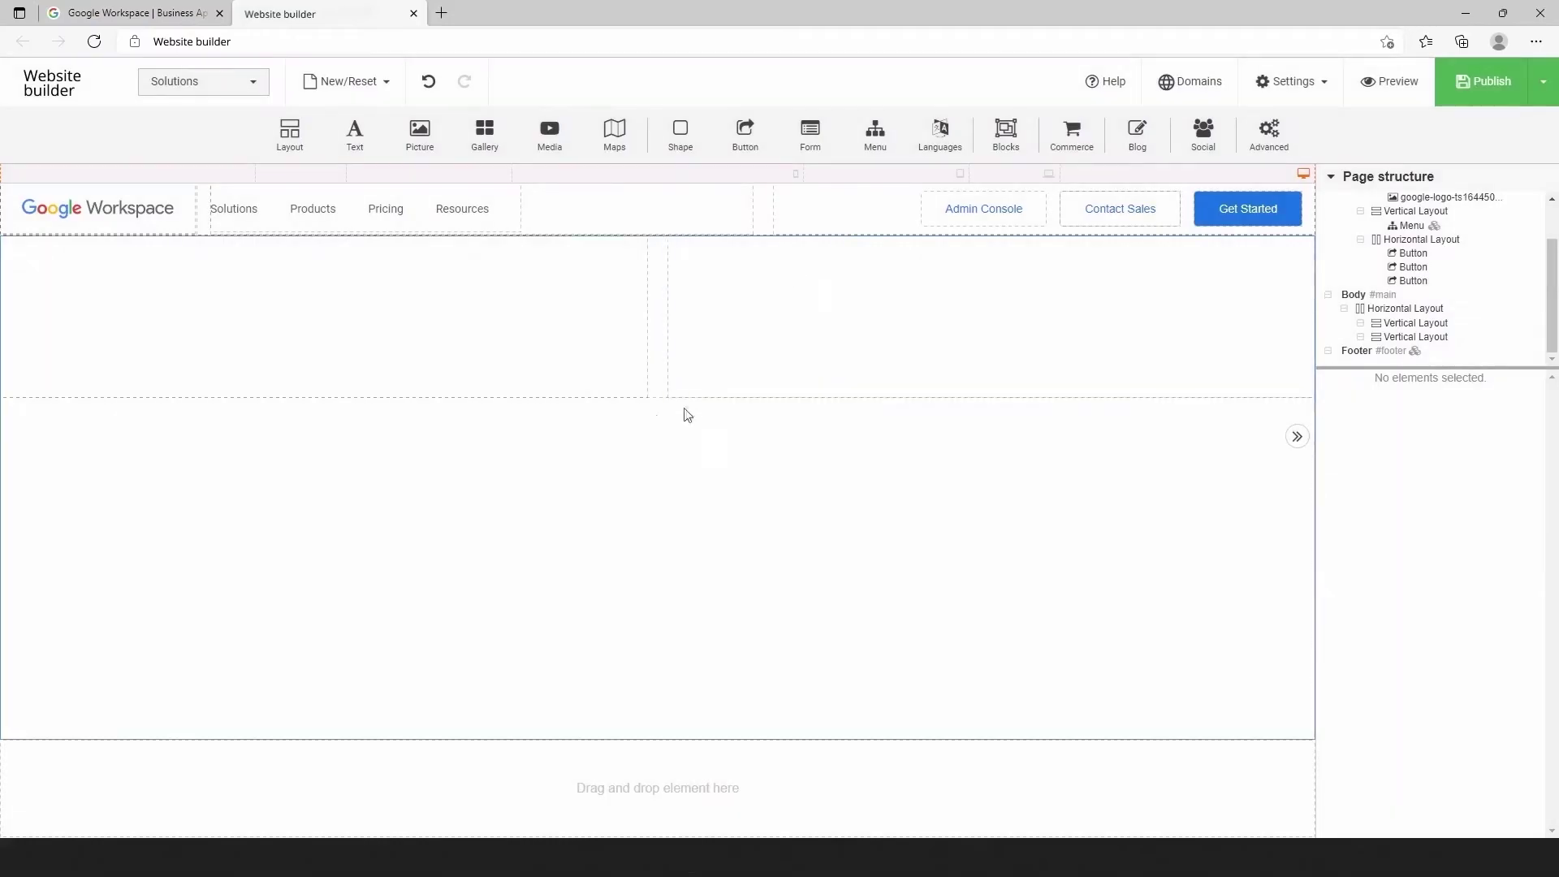
left_click(658, 390)
scroll(1462, 682, "down", 3)
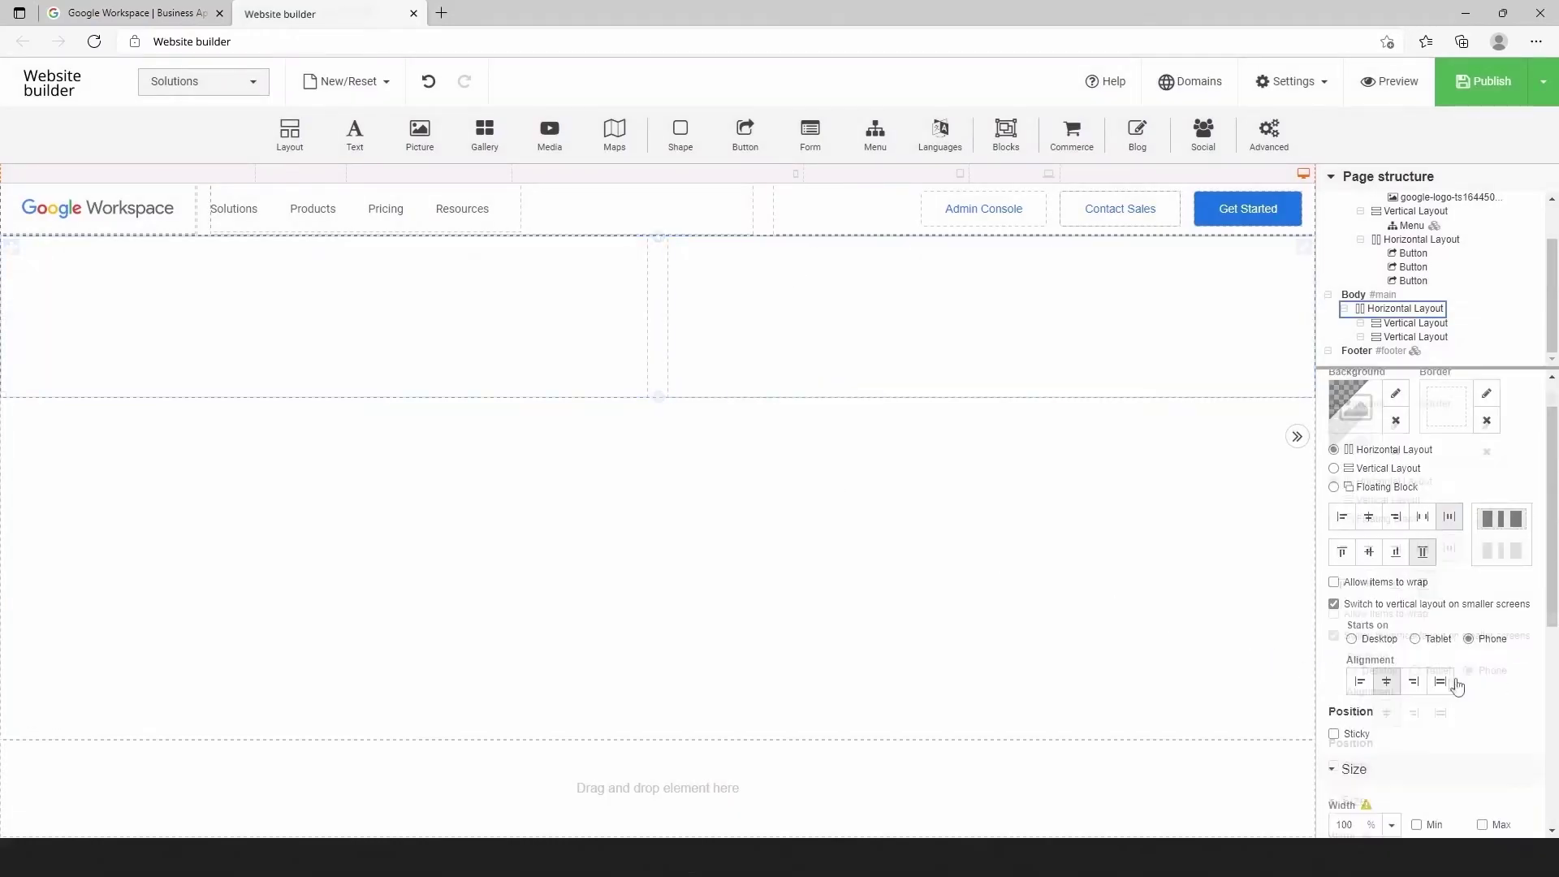
left_click(1482, 649)
left_click(1492, 649)
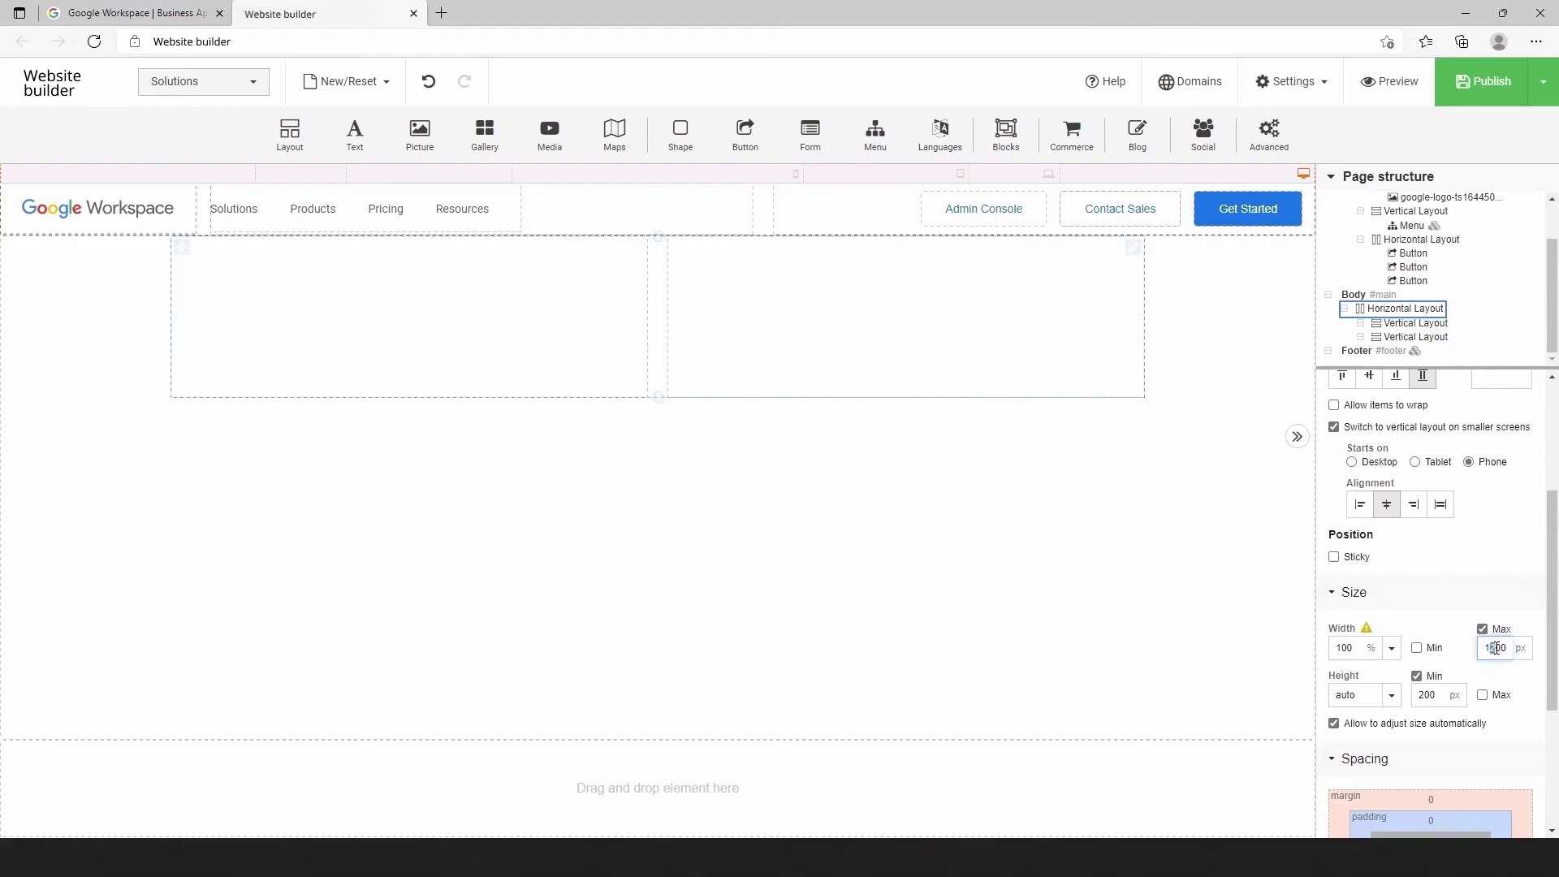
key("BackSpace")
type("1")
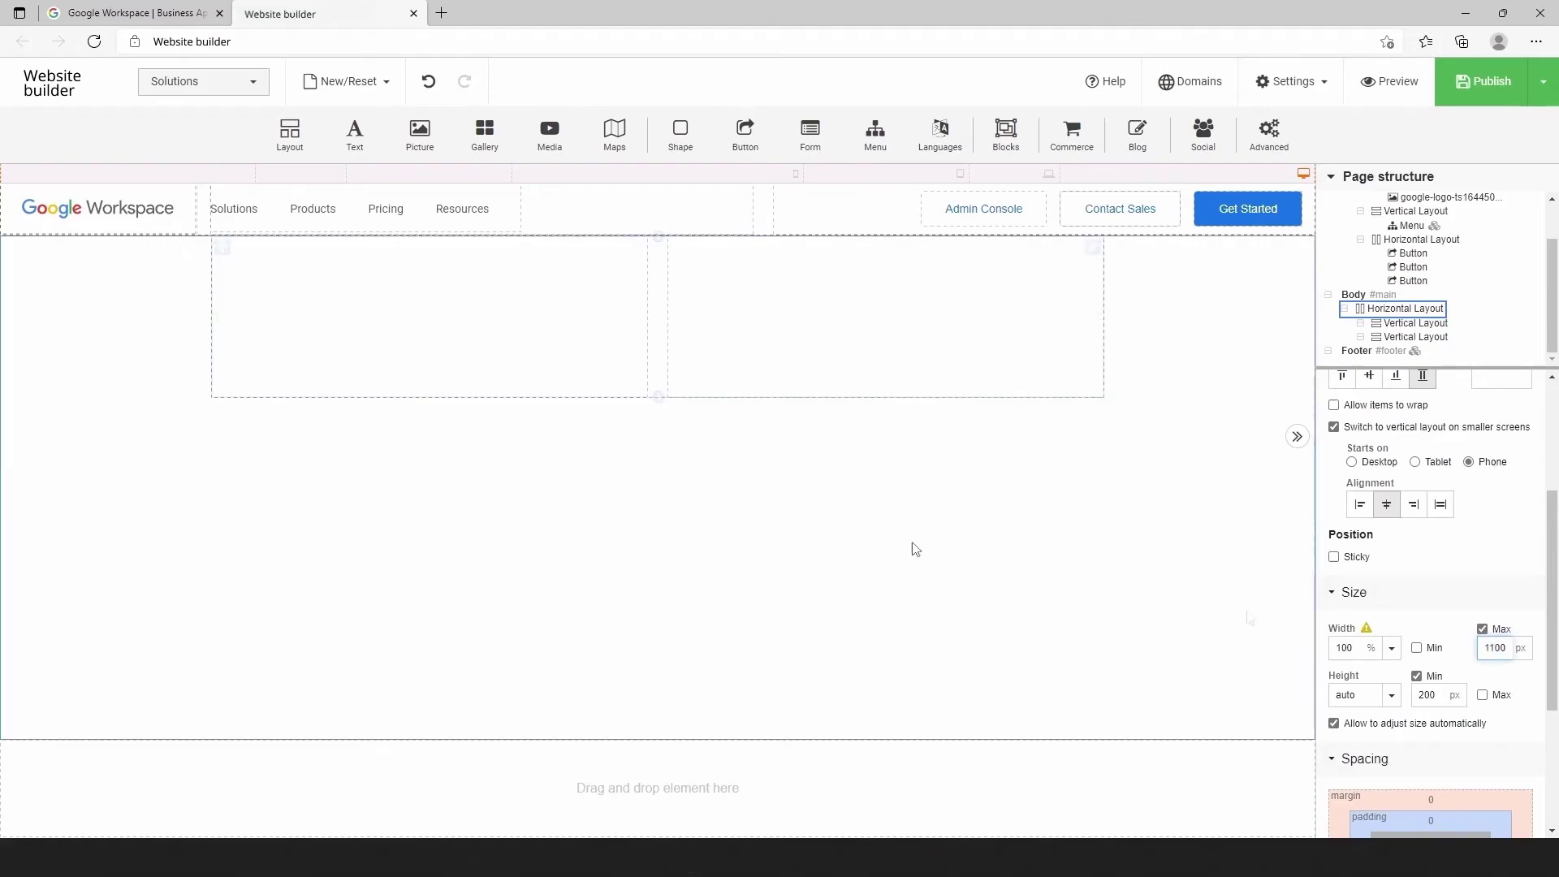
left_click(542, 461)
left_click_drag(420, 134, 399, 299)
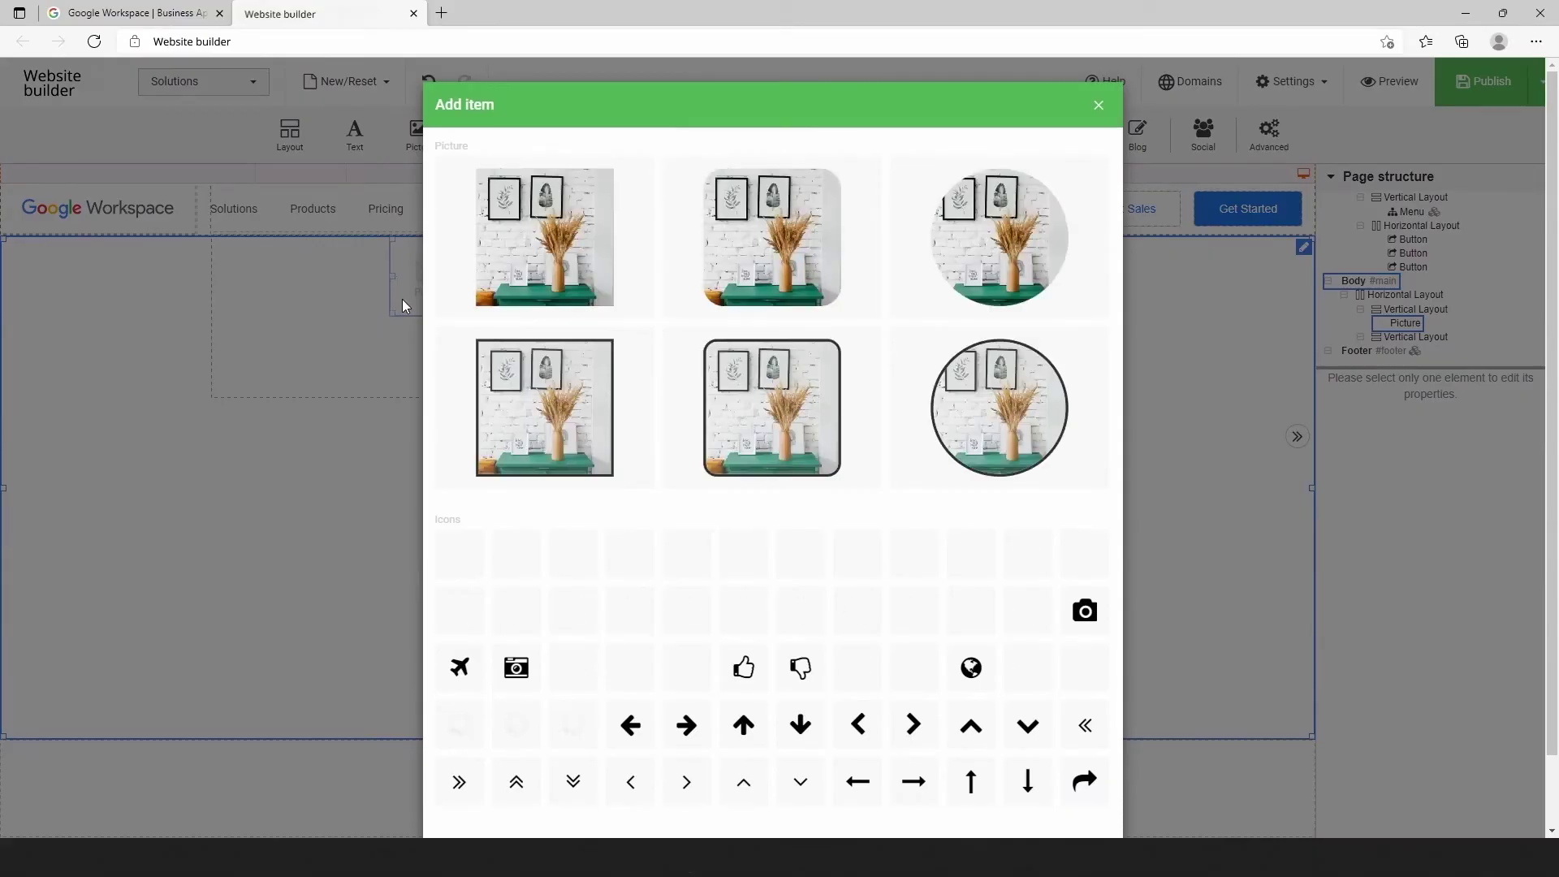
Upload the Google app icons image as a plain square picture in the left column.
left_click(504, 284)
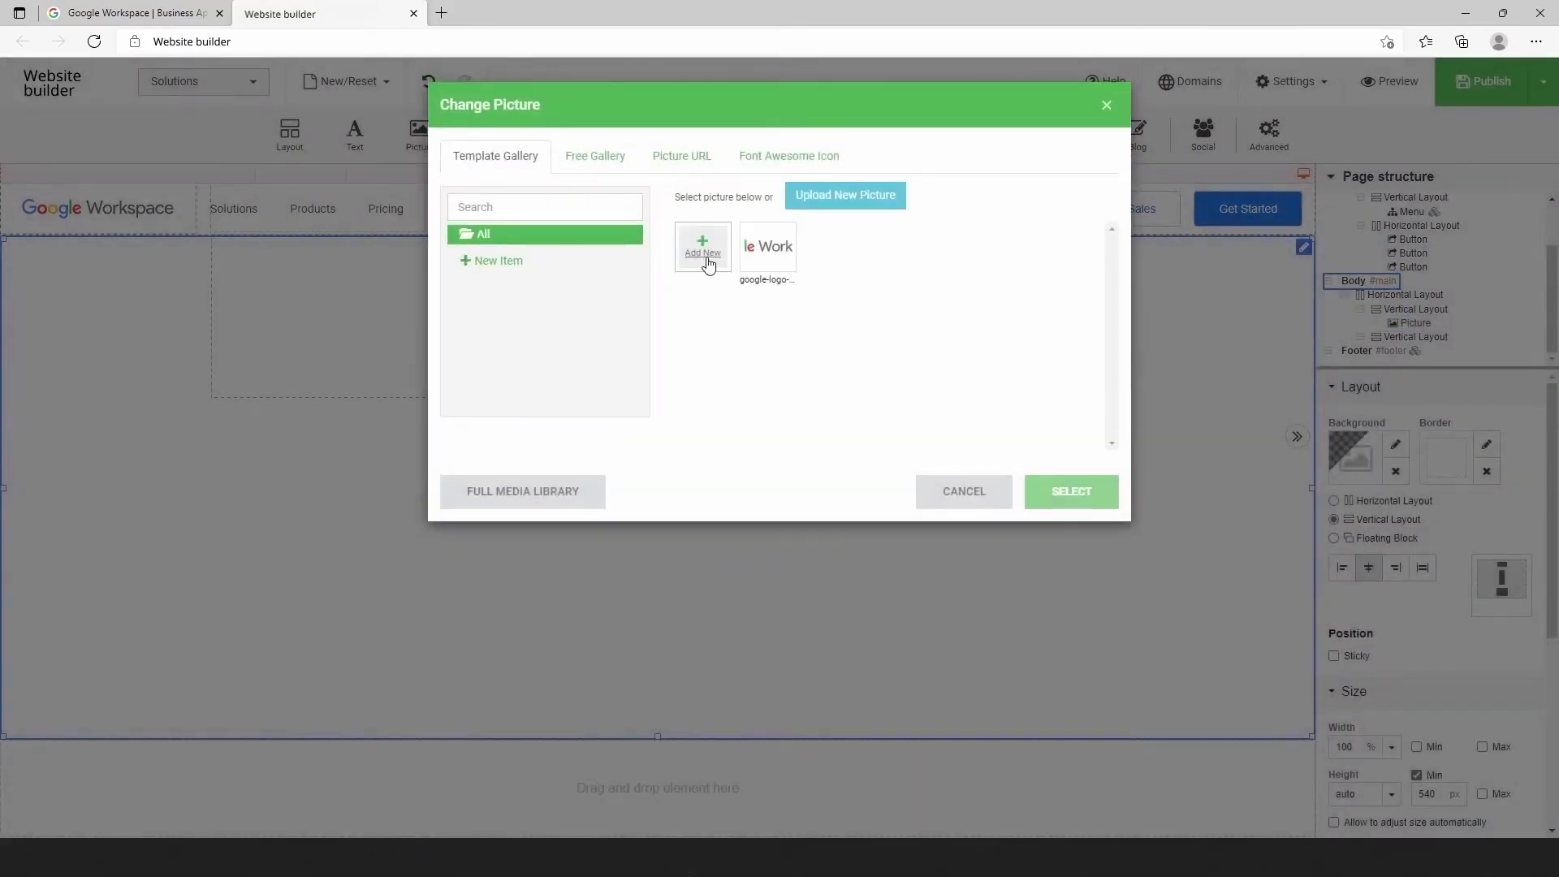
left_click(709, 262)
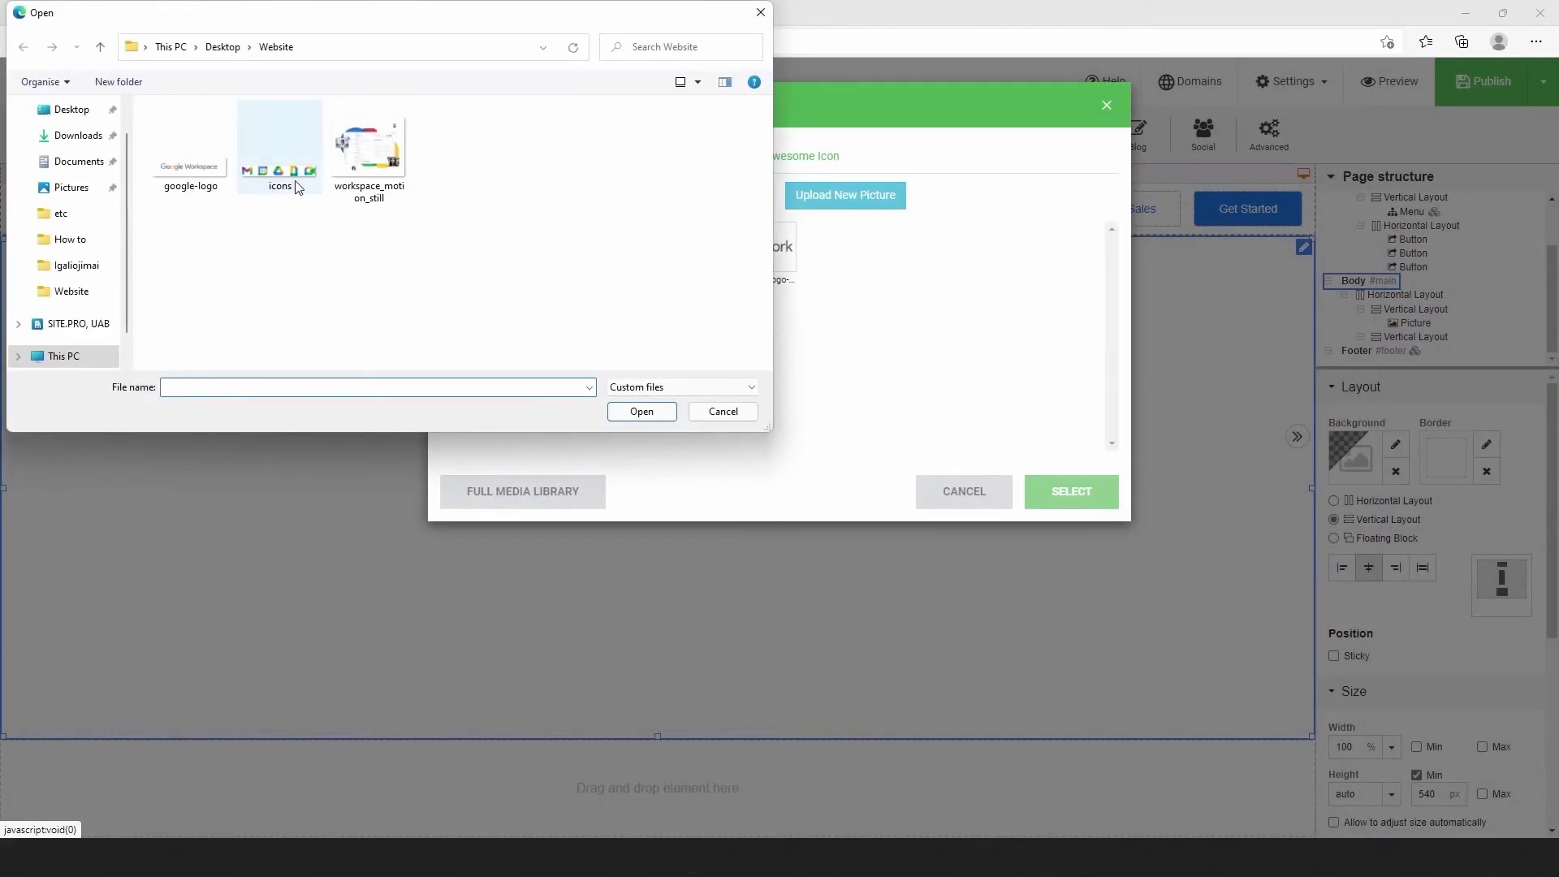
left_click(280, 151)
left_click(641, 412)
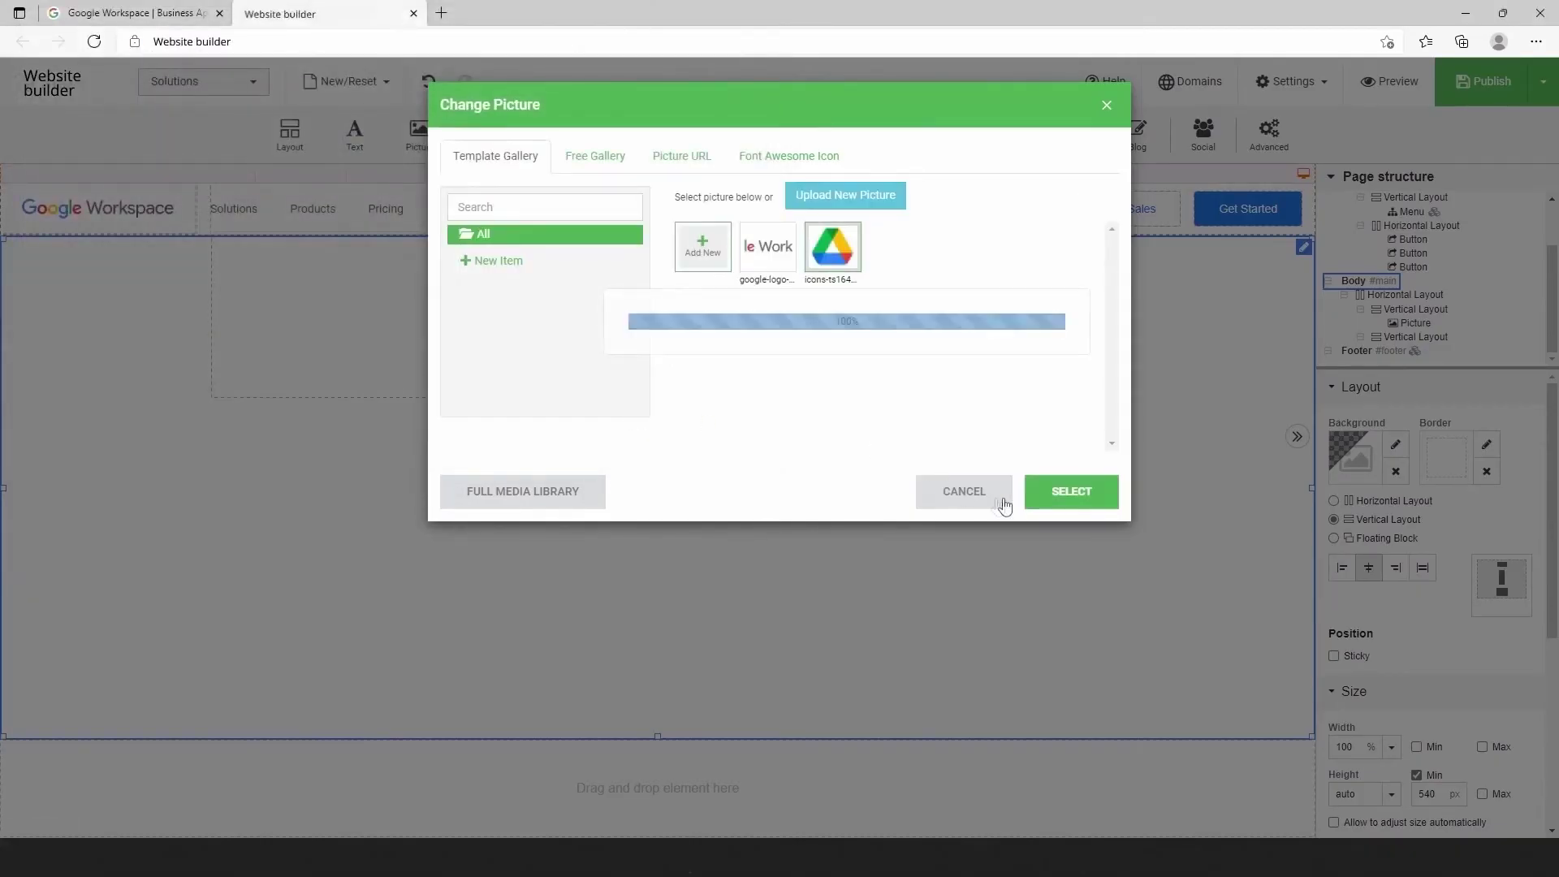
left_click(1072, 491)
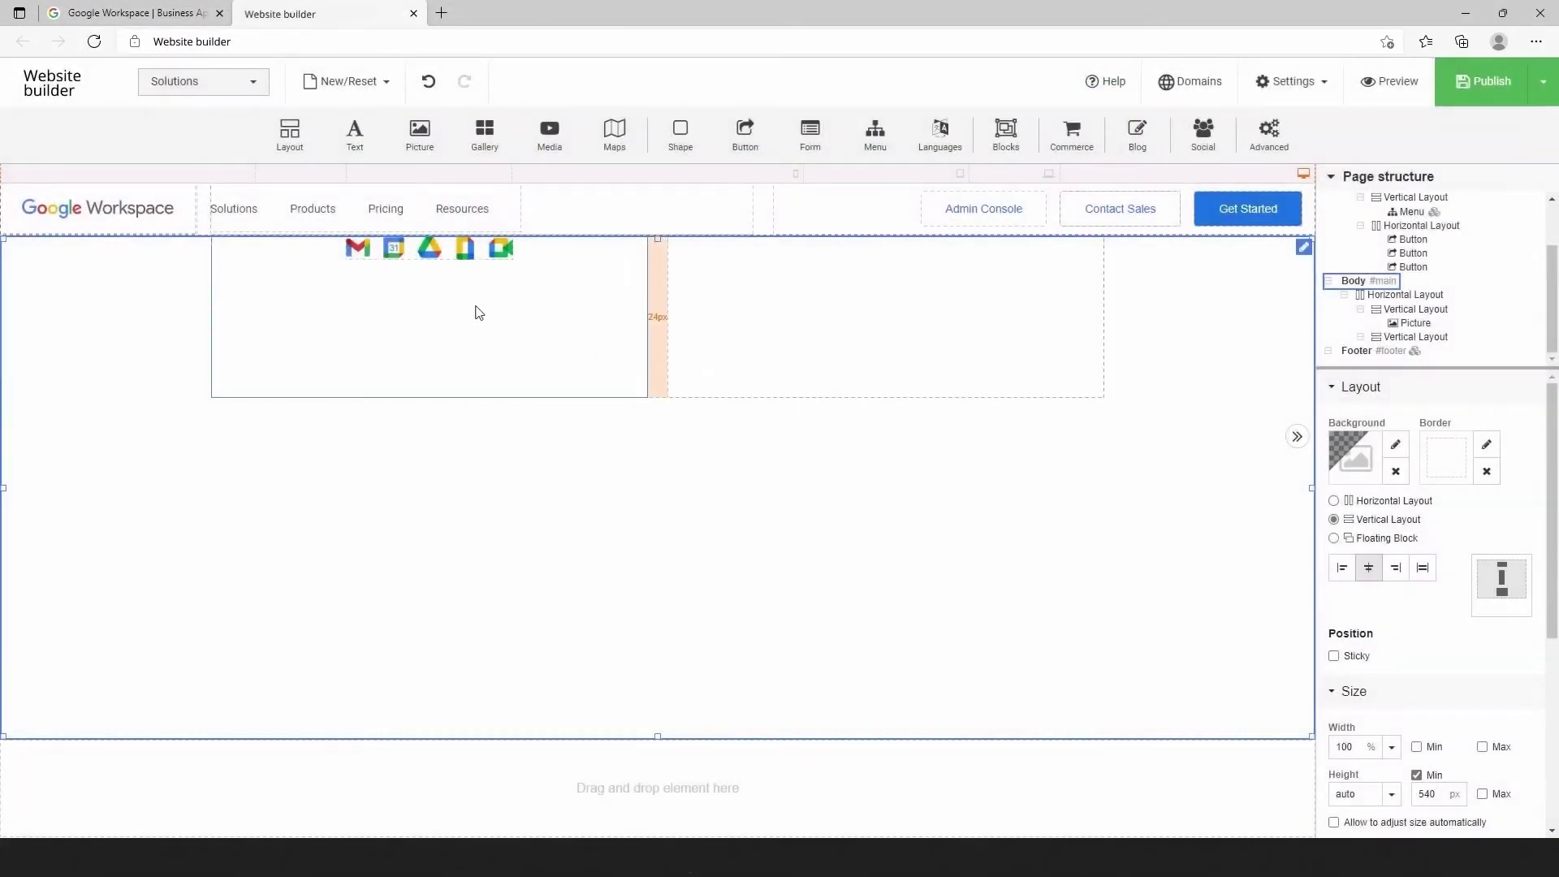
Left-align the icons in their column and give the picture an 88 px top margin.
left_click(477, 310)
left_click(1342, 568)
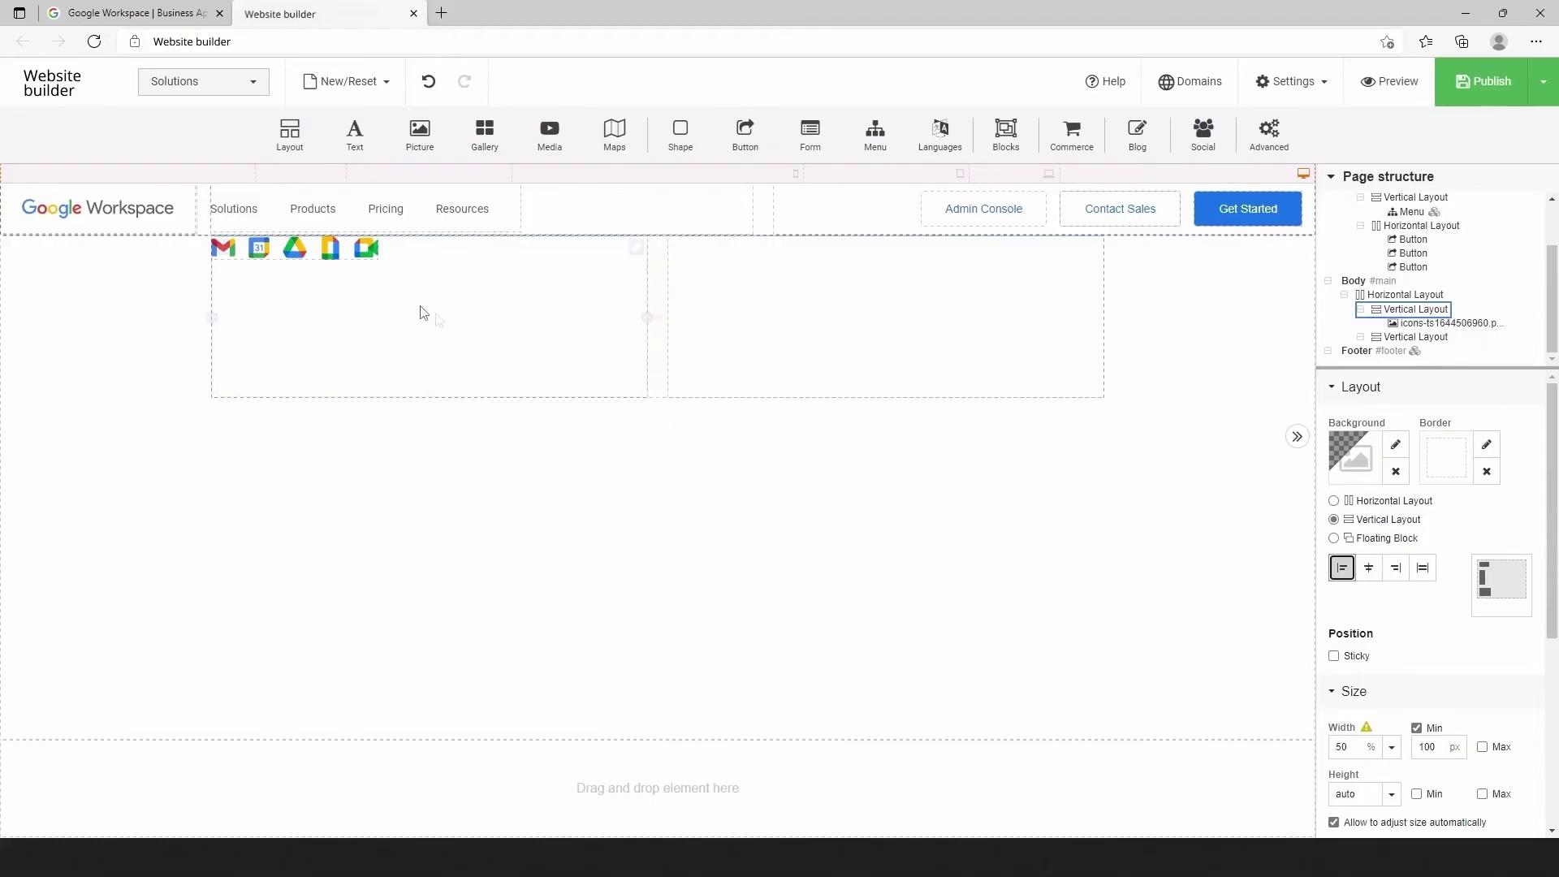
left_click(354, 259)
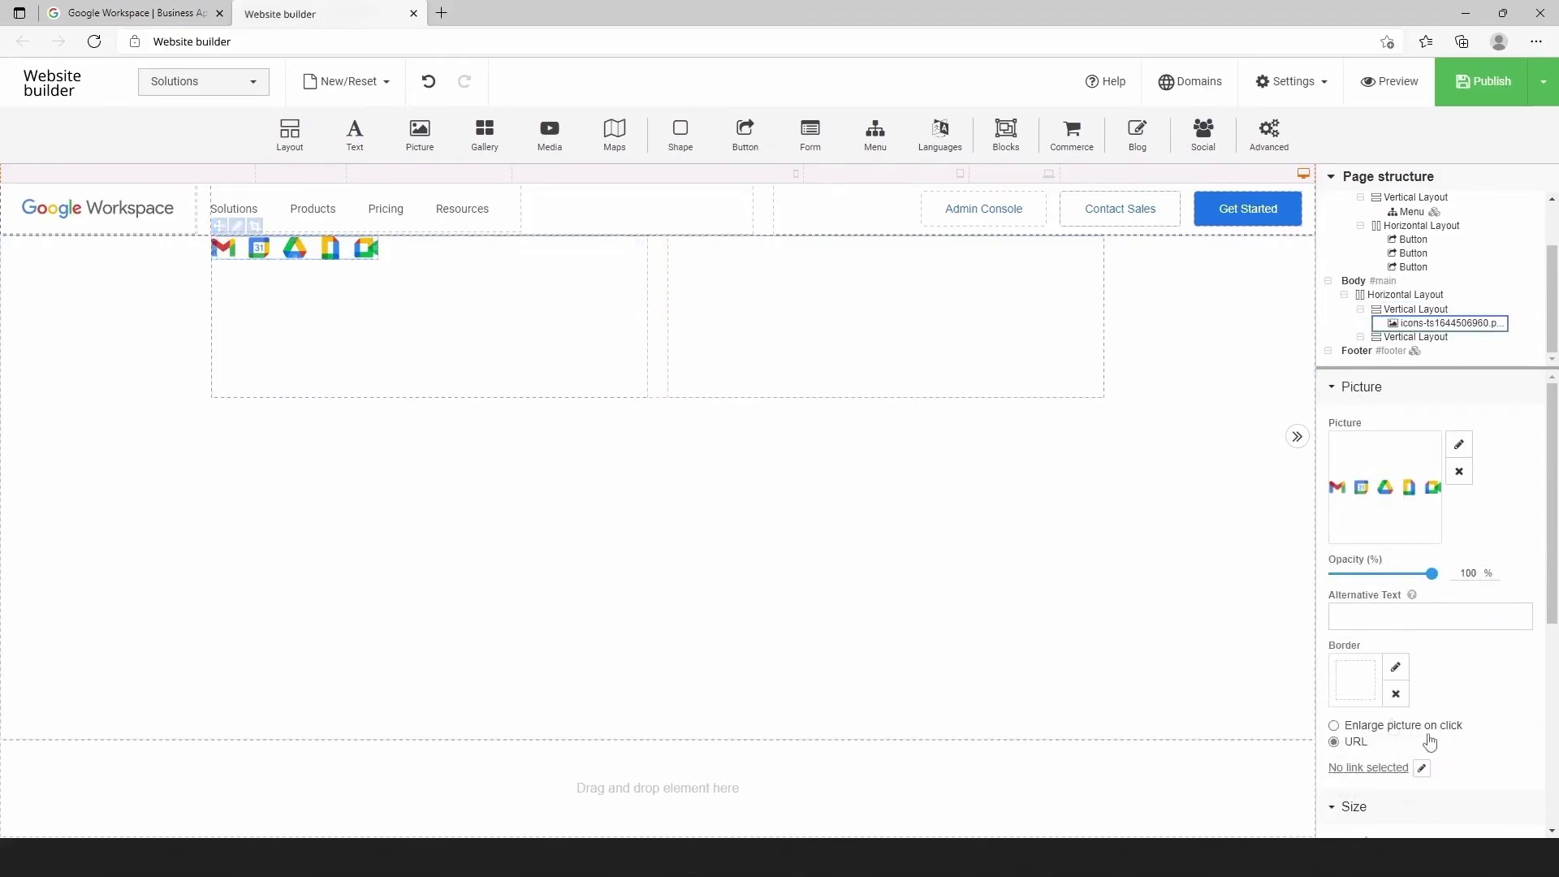
scroll(1414, 723, "down", 4)
left_click(1445, 689)
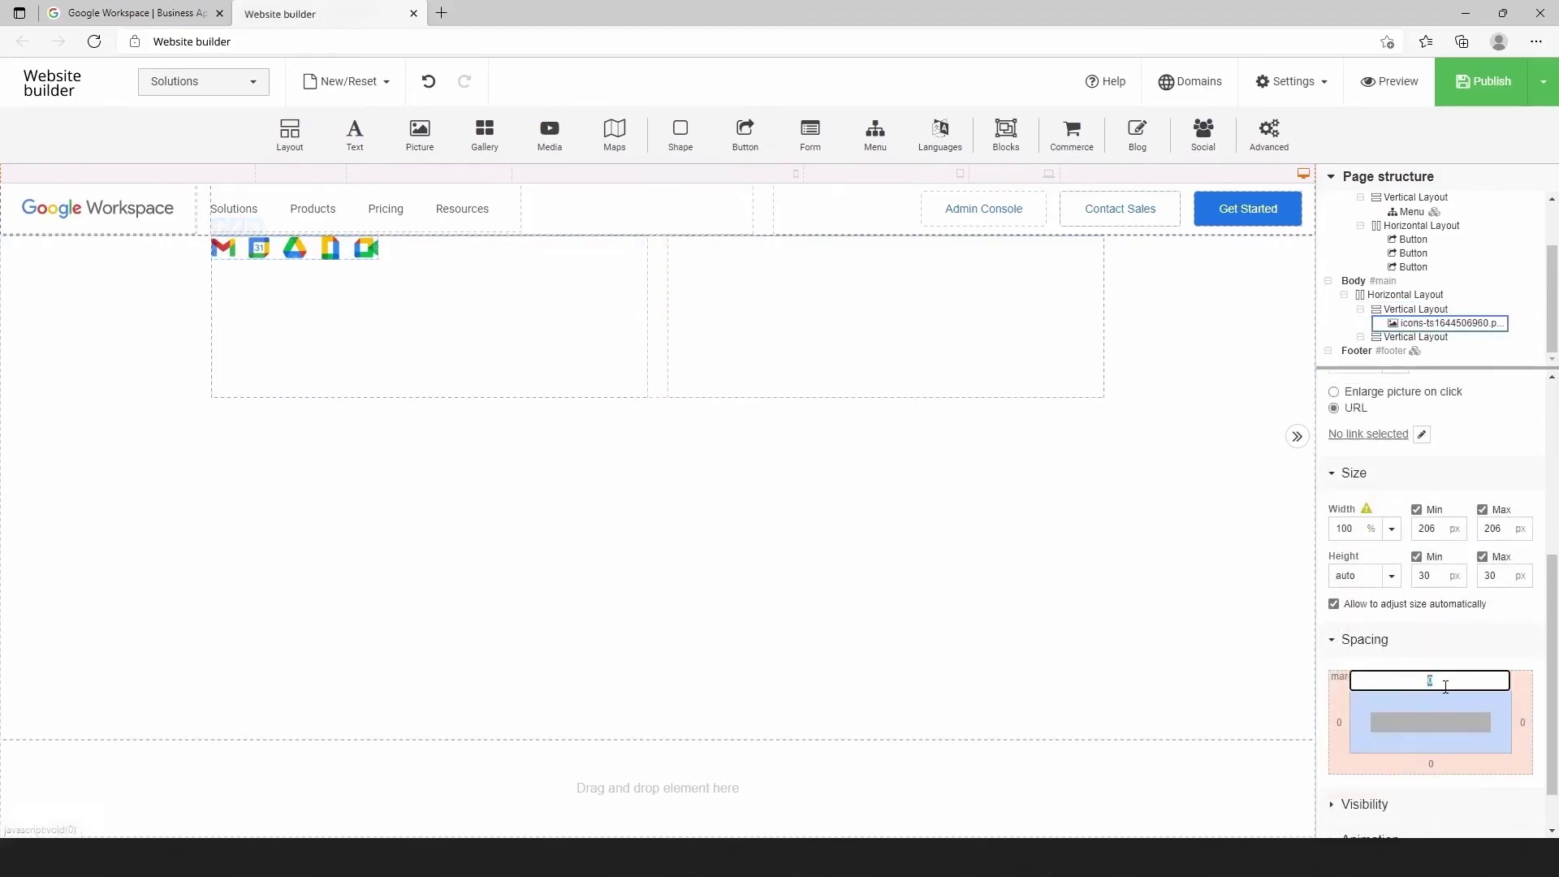
type("88")
key("Return")
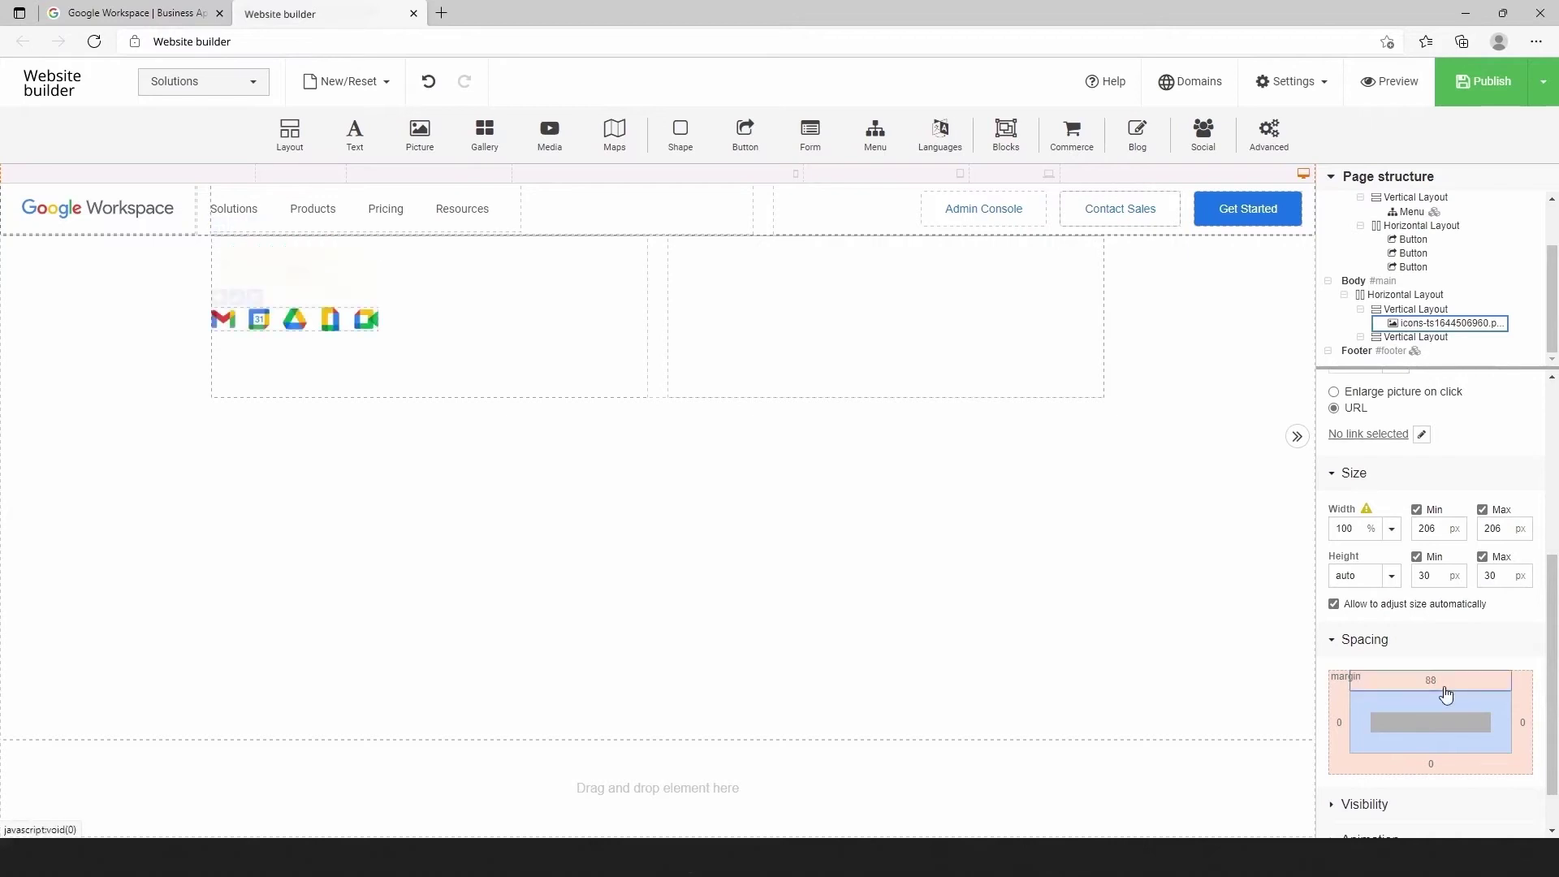
left_click(411, 253)
left_click_drag(359, 135, 295, 370)
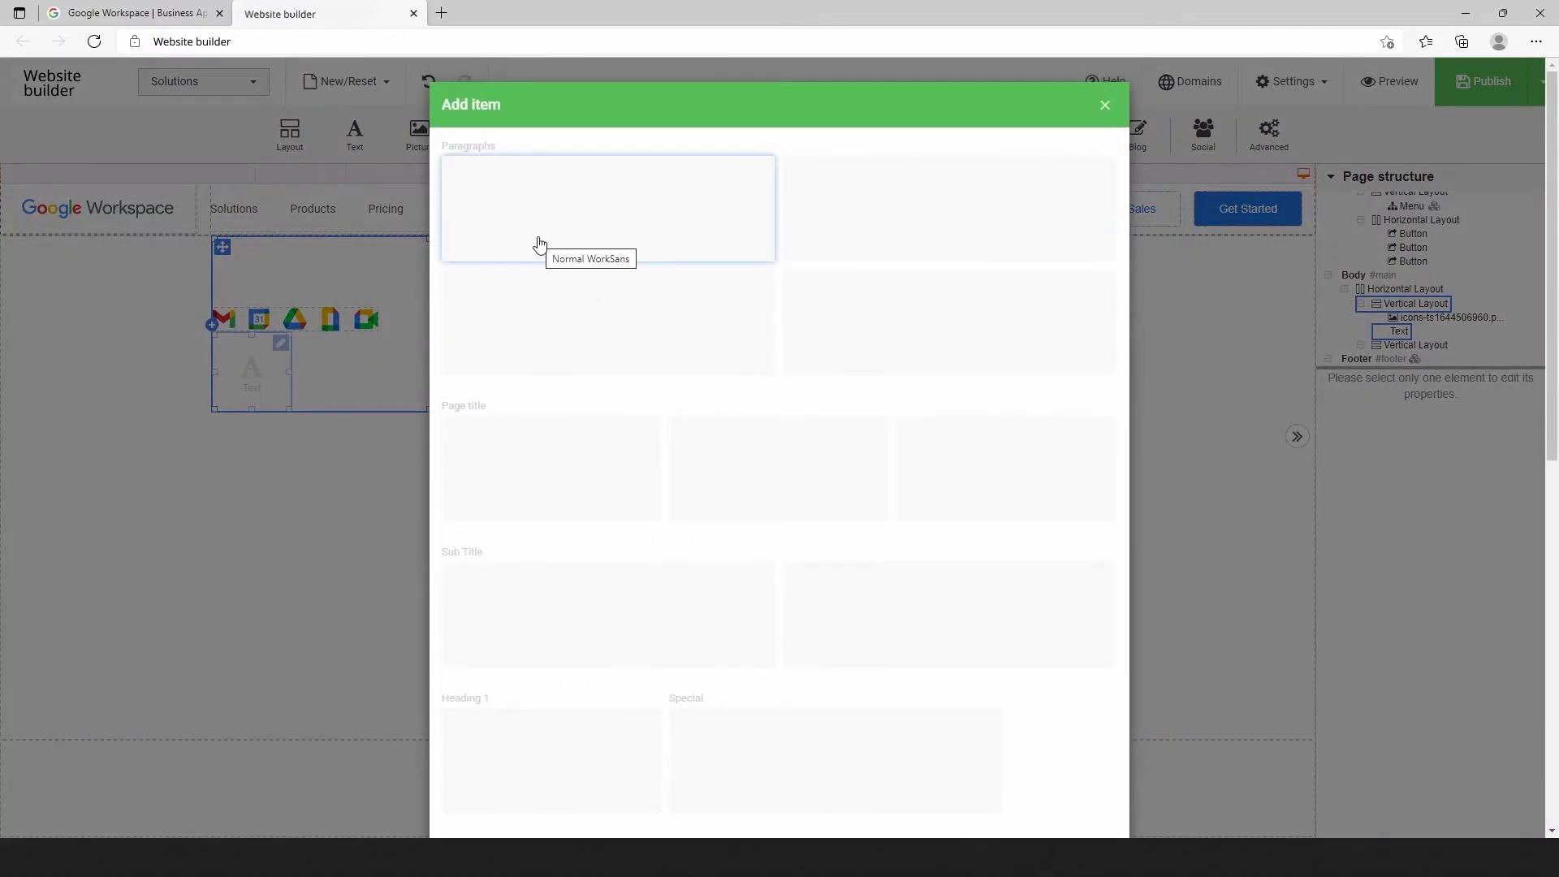
Add a paragraph under the hero icons with a 20 px top margin.
left_click(540, 243)
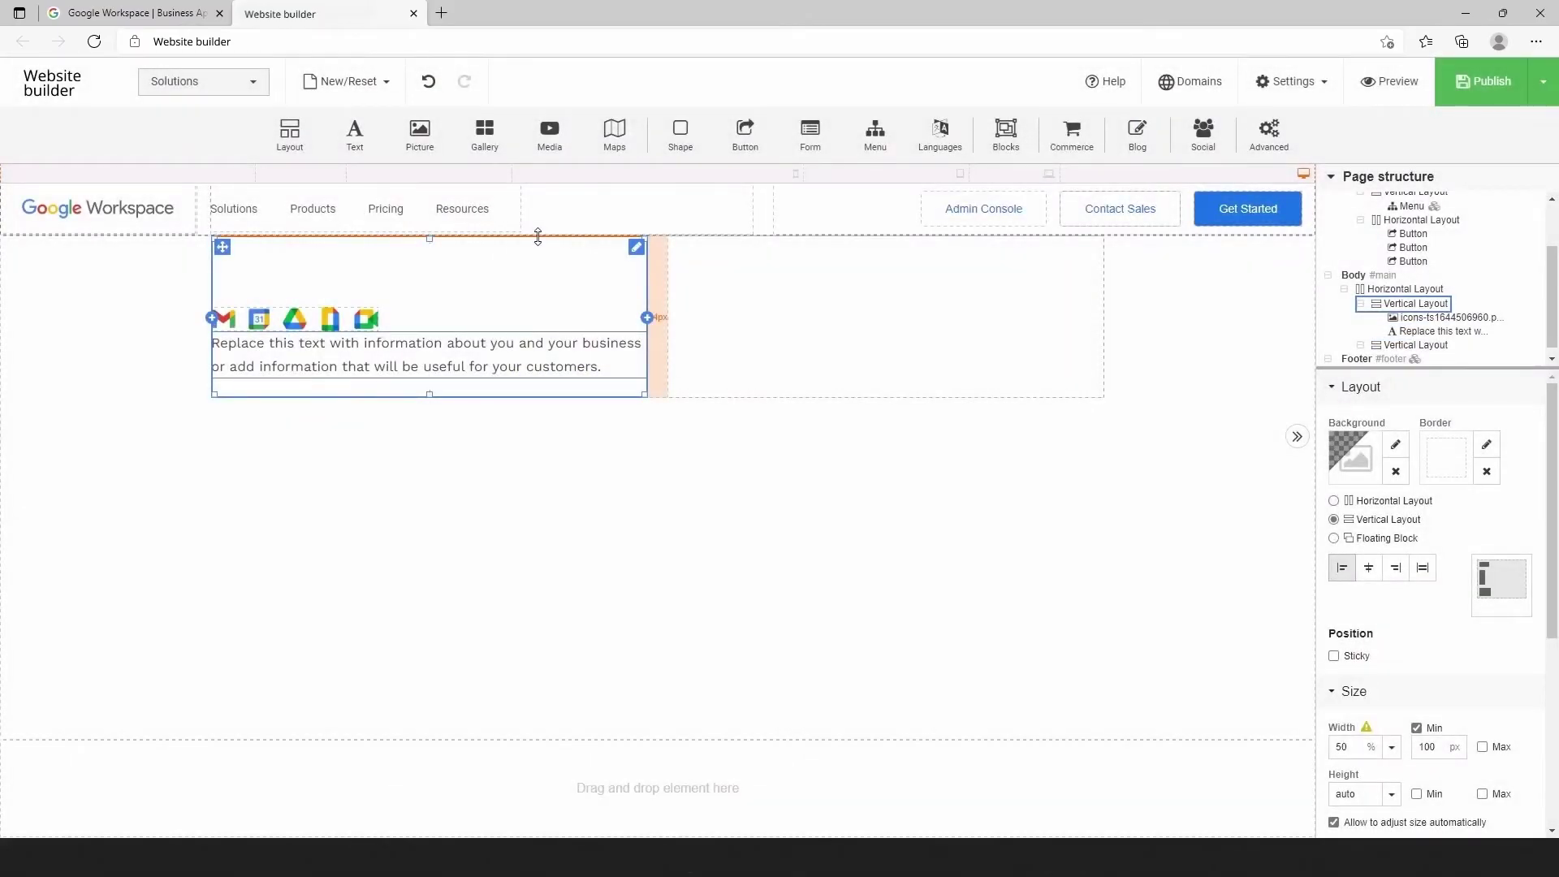
left_click(493, 366)
left_click(1430, 682)
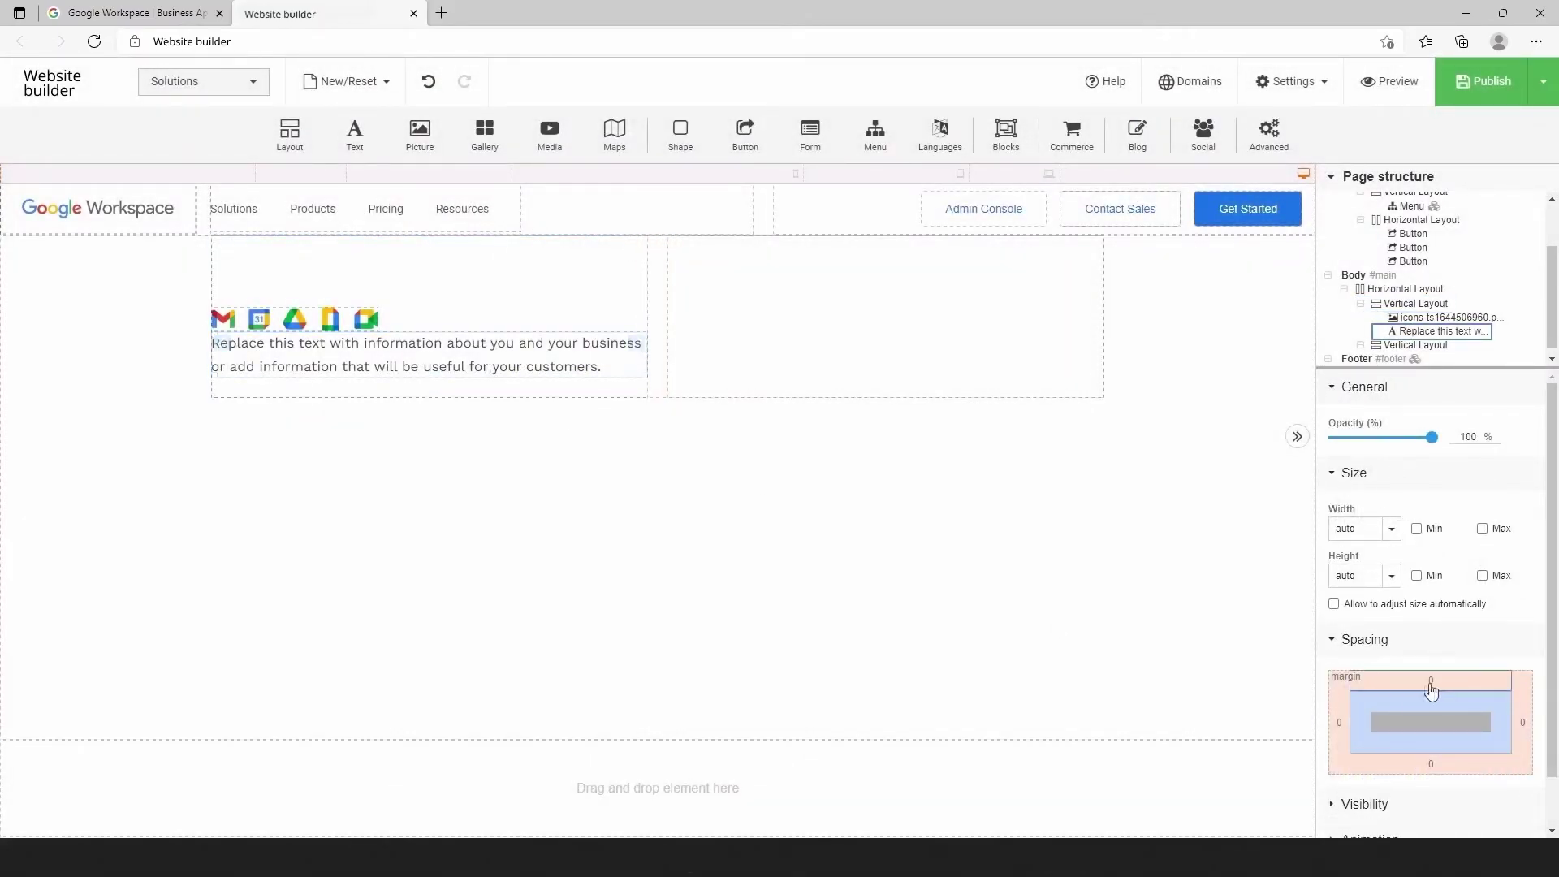
type("20")
left_click(487, 394)
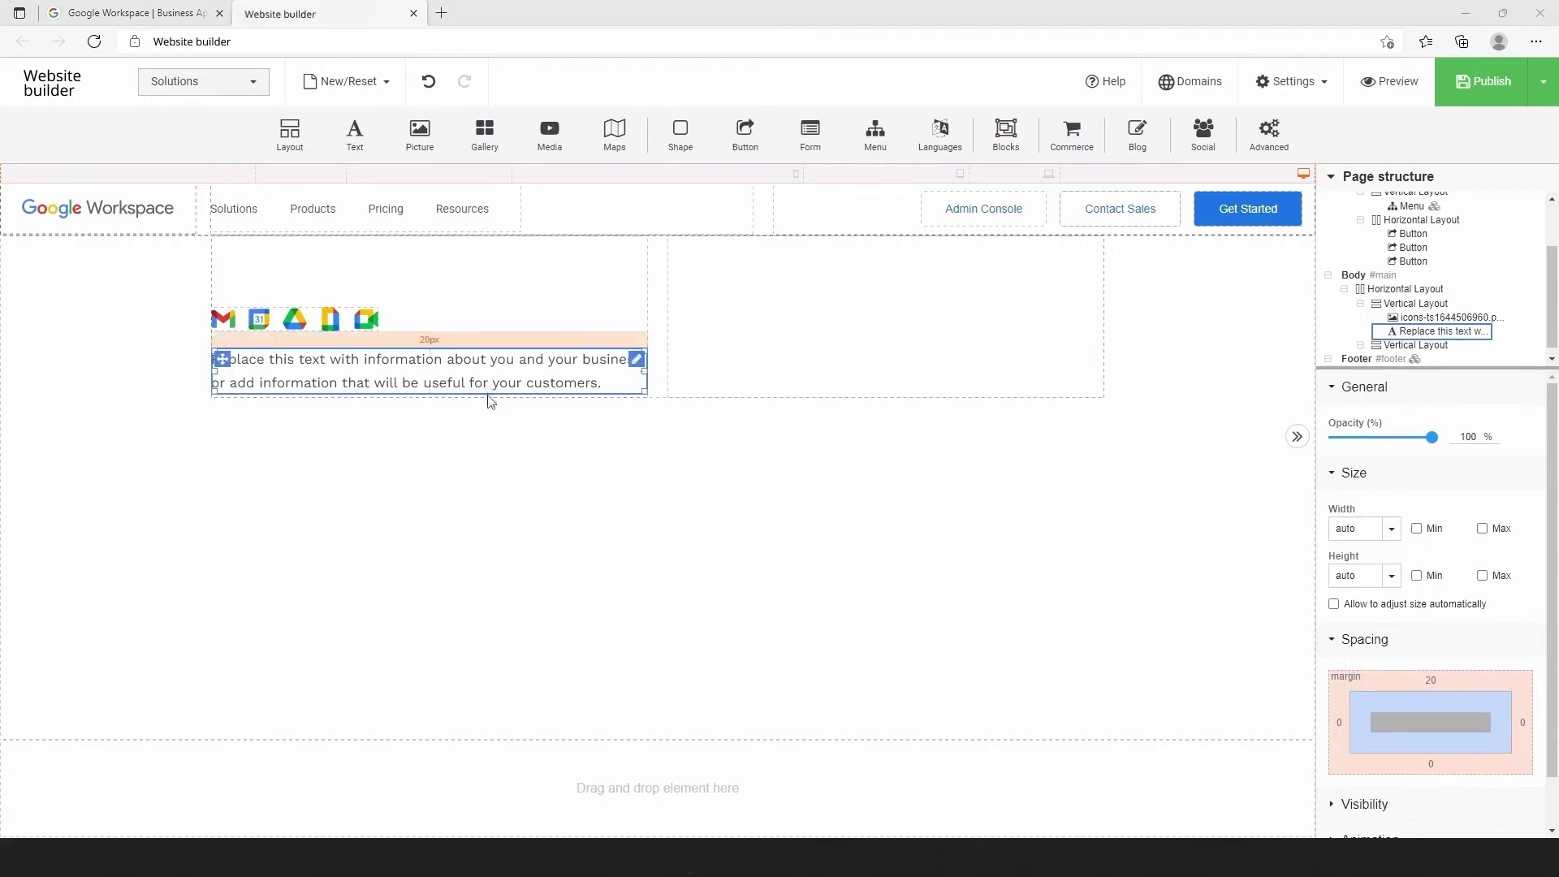
Replace the placeholder with 'How teams of all sizes connect, create, and collaborate.'.
left_click(574, 382)
left_click_drag(604, 387, 213, 351)
type("How teams of all sizes connect, create, and collaborate")
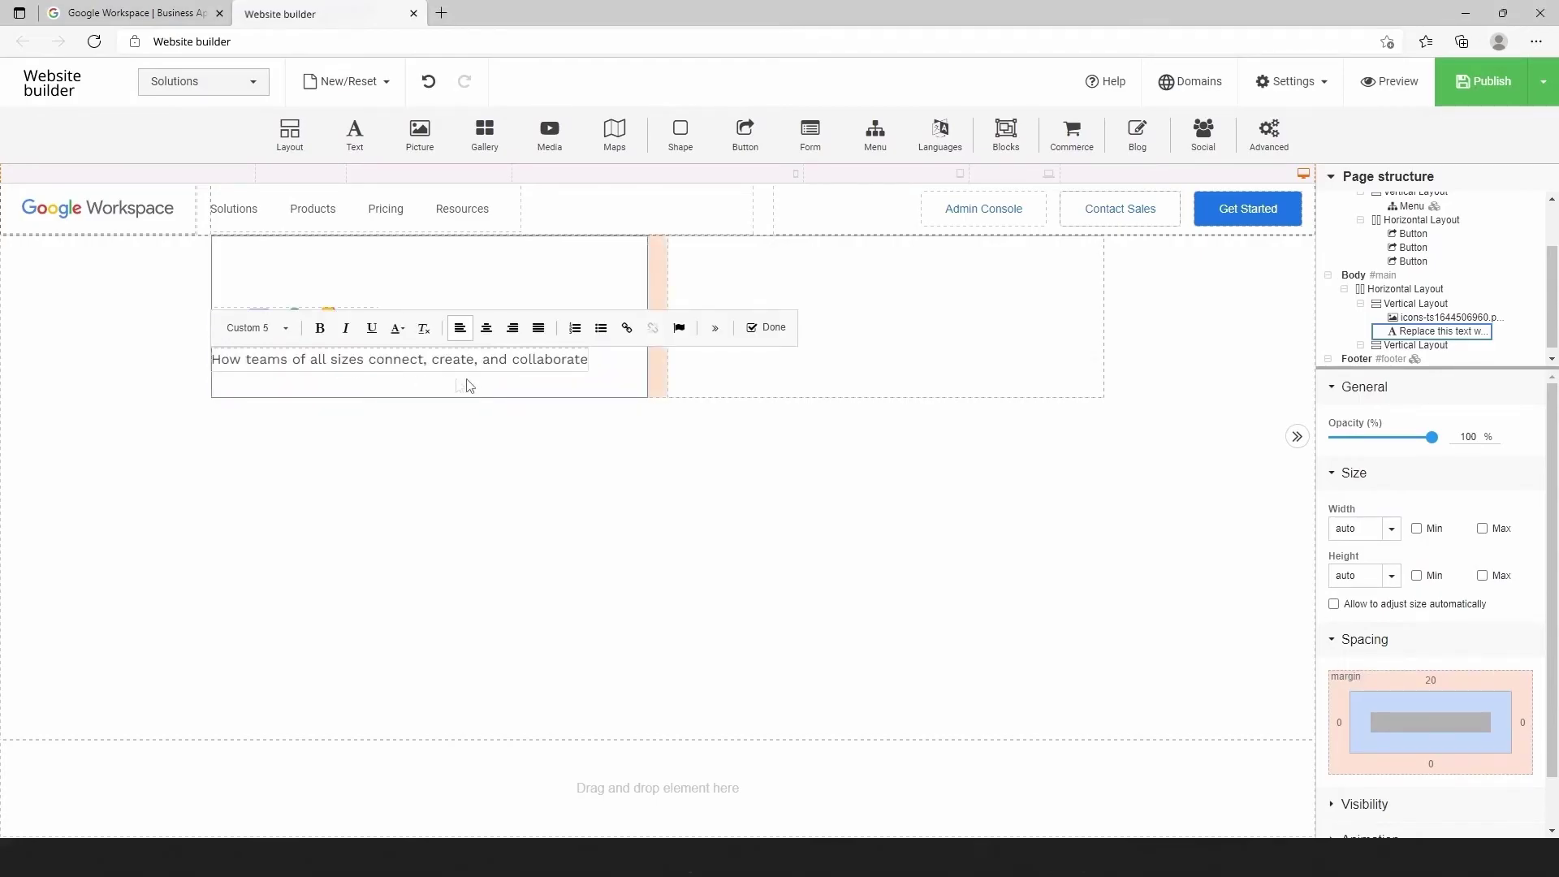
left_click(529, 387)
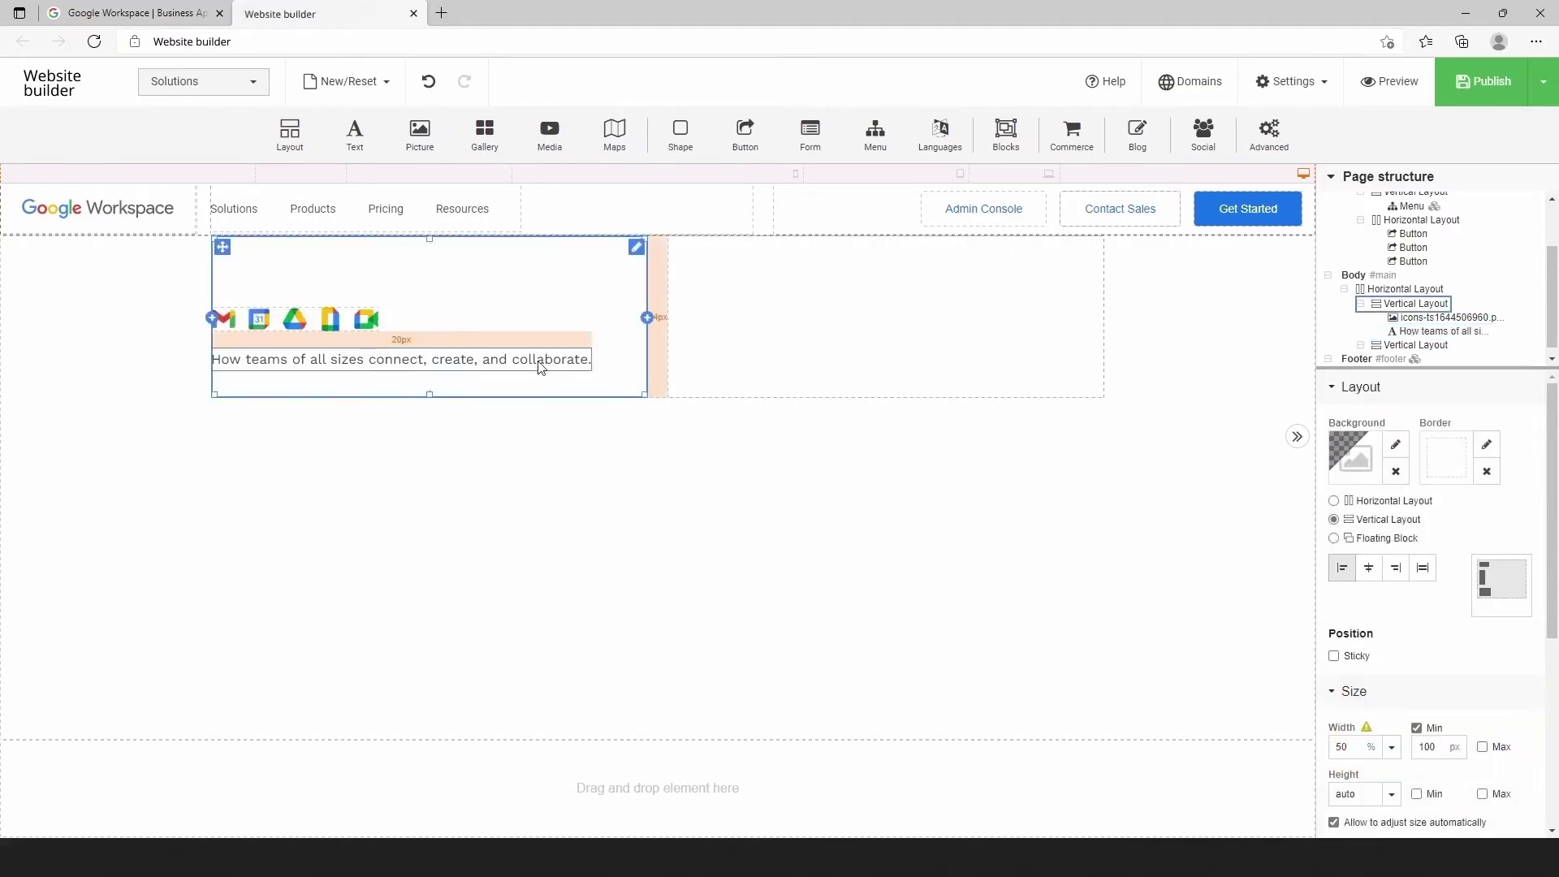
Edit the Custom 5 text style and set its font to Open Sans.
left_click(541, 368)
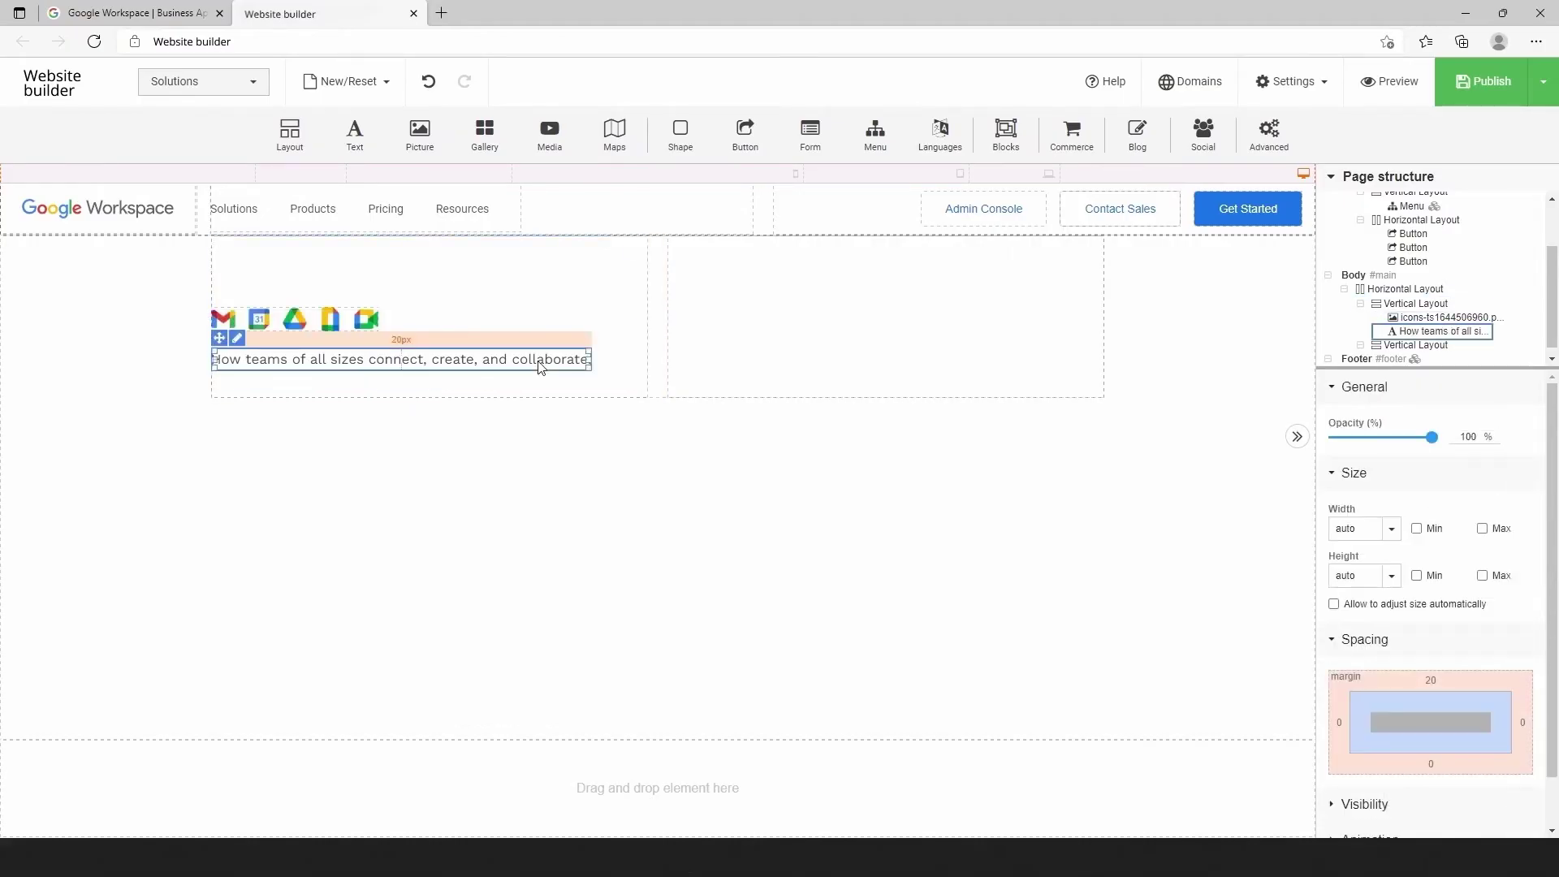
left_click(1323, 84)
left_click(1304, 213)
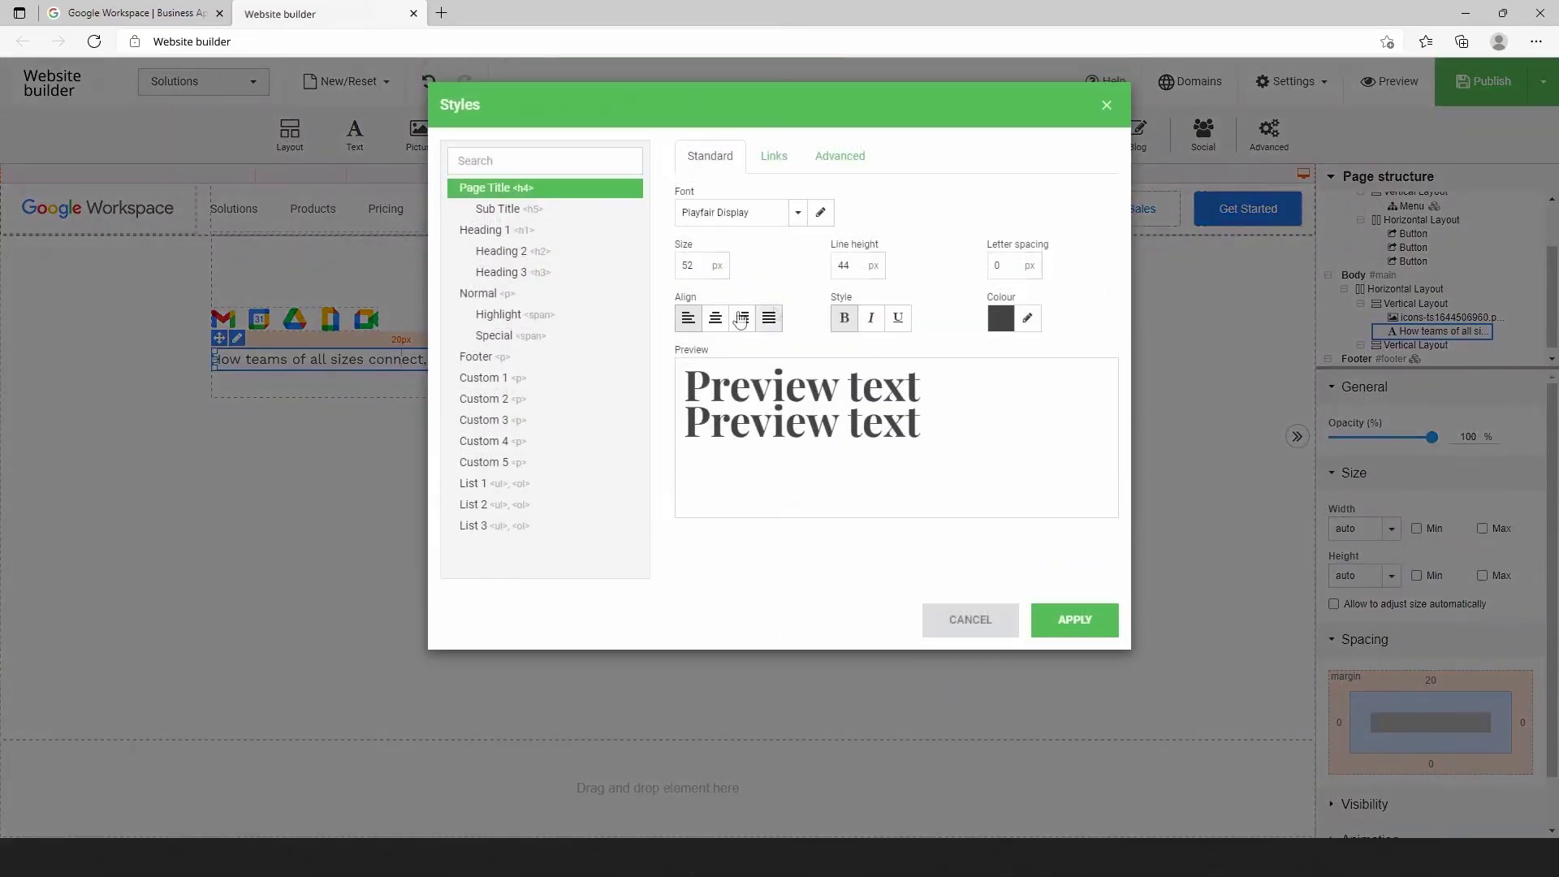
left_click(499, 463)
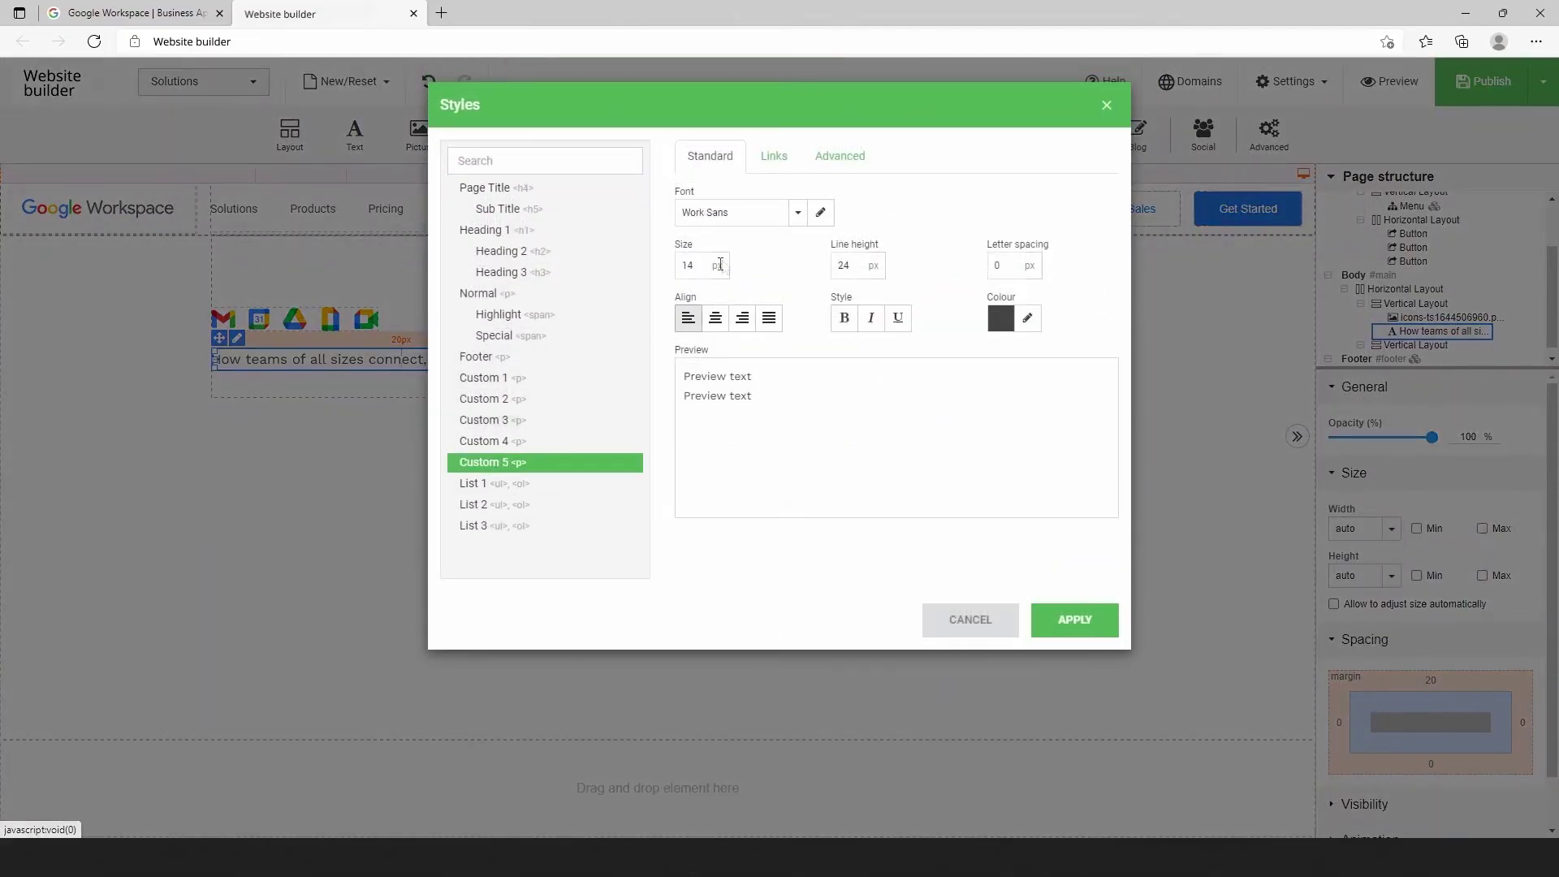
left_click(722, 215)
type("ope")
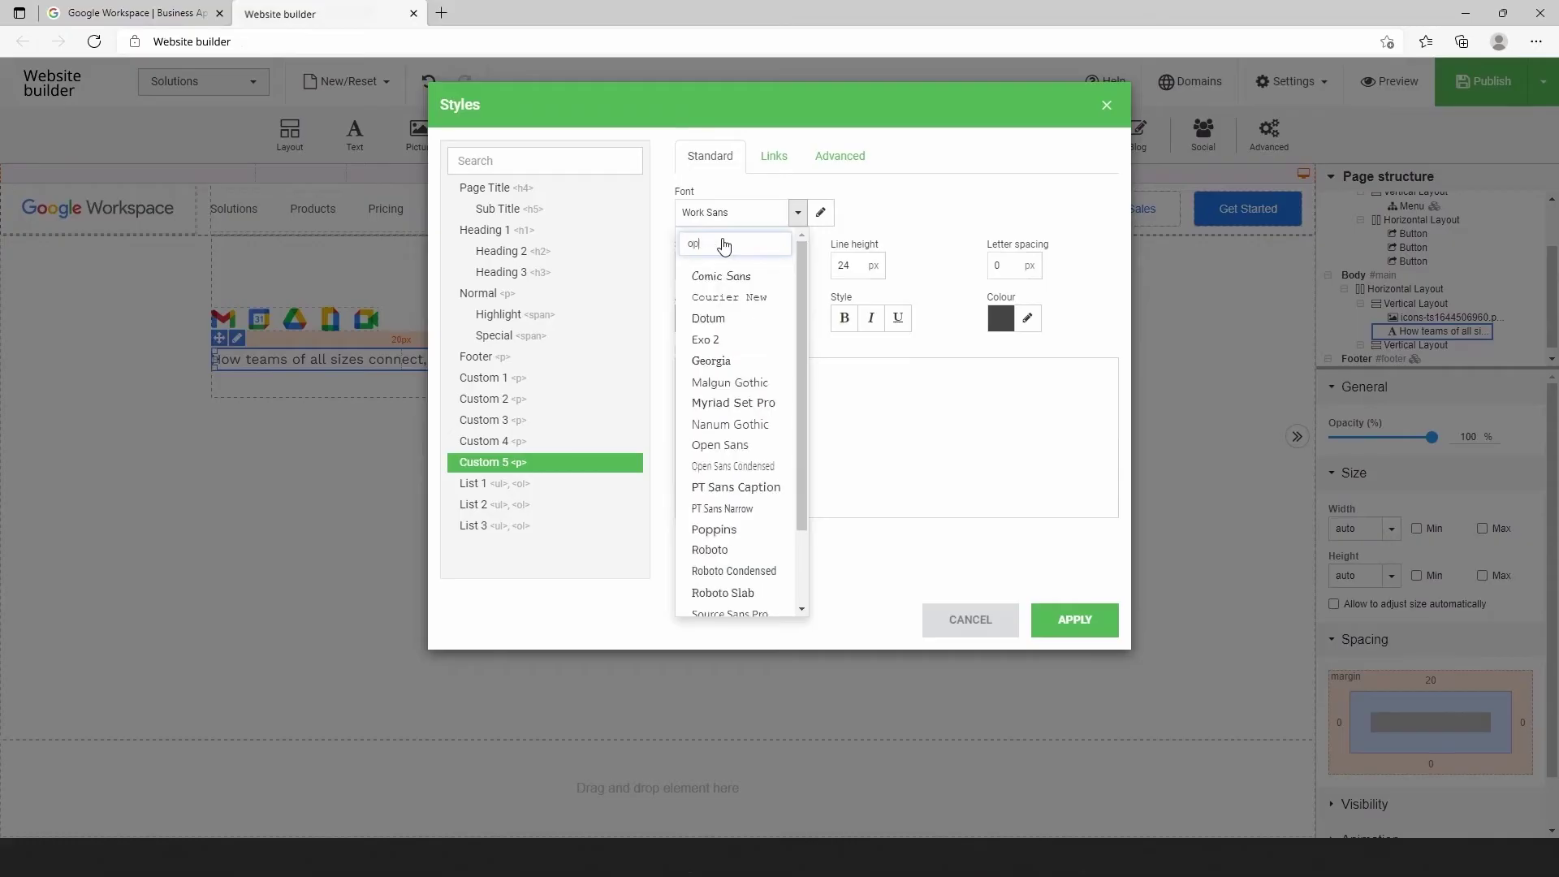
left_click(720, 276)
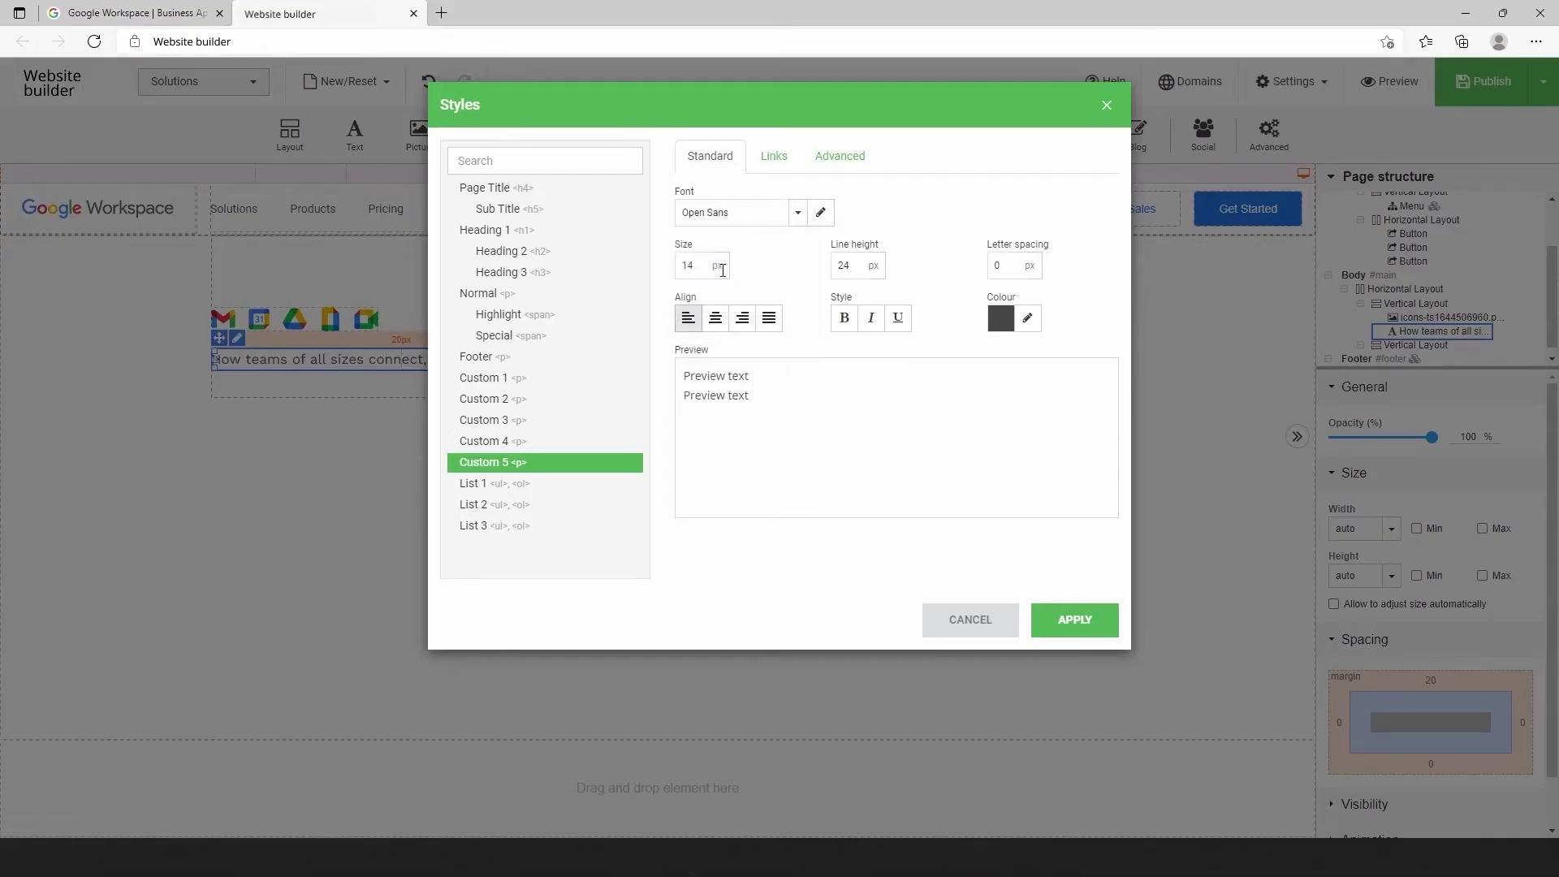
Give Custom 5 size 44, line height 54, letter spacing -0.5 and colour #202124.
left_click_drag(701, 266, 671, 276)
double_click(838, 266)
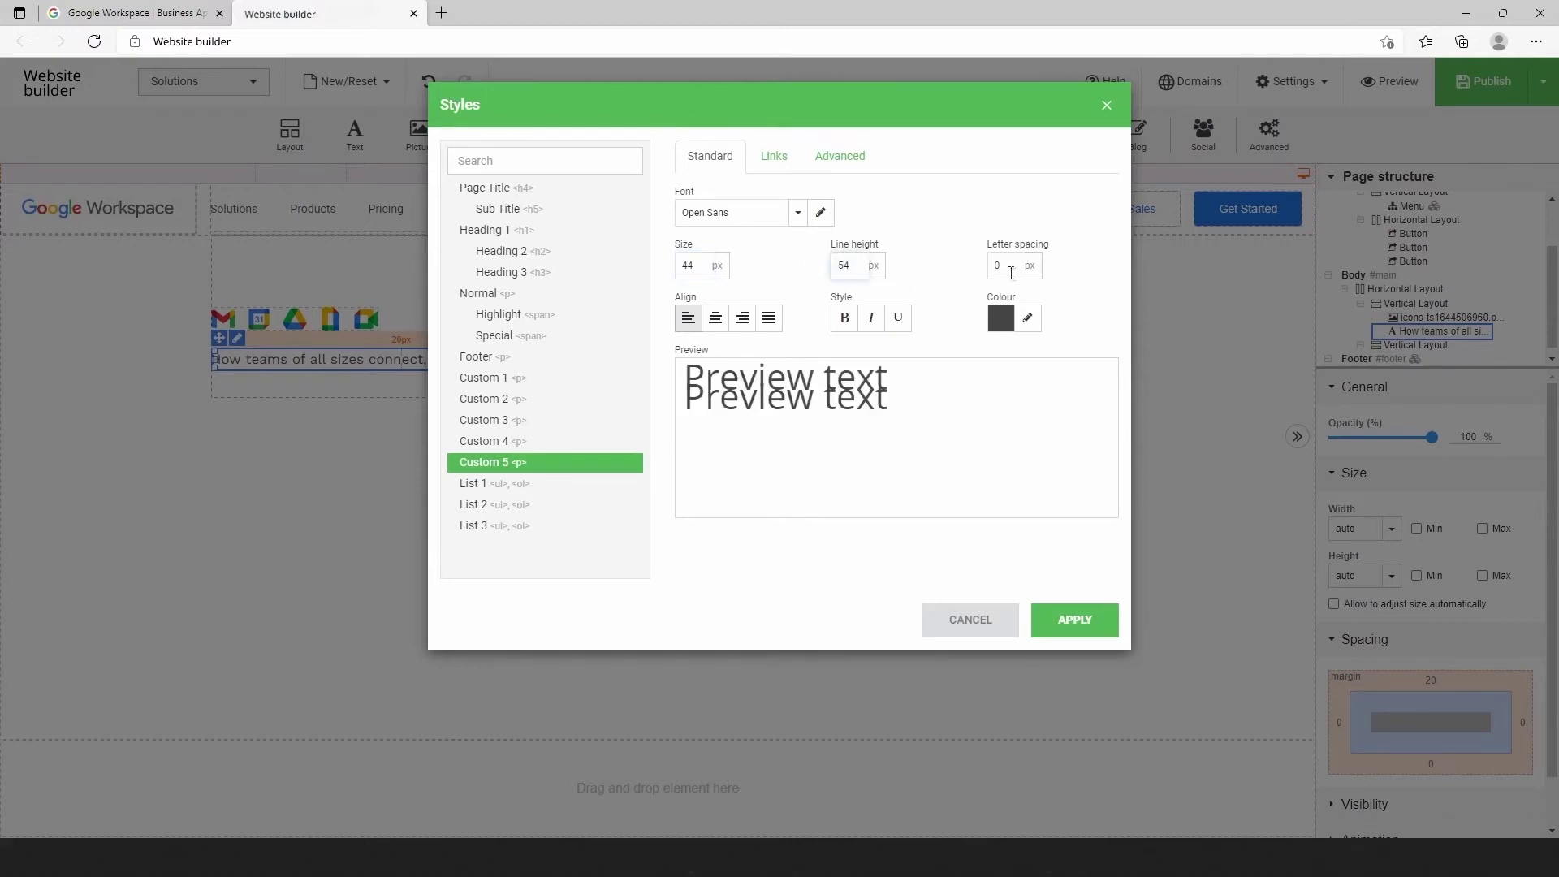
left_click_drag(1011, 273, 989, 270)
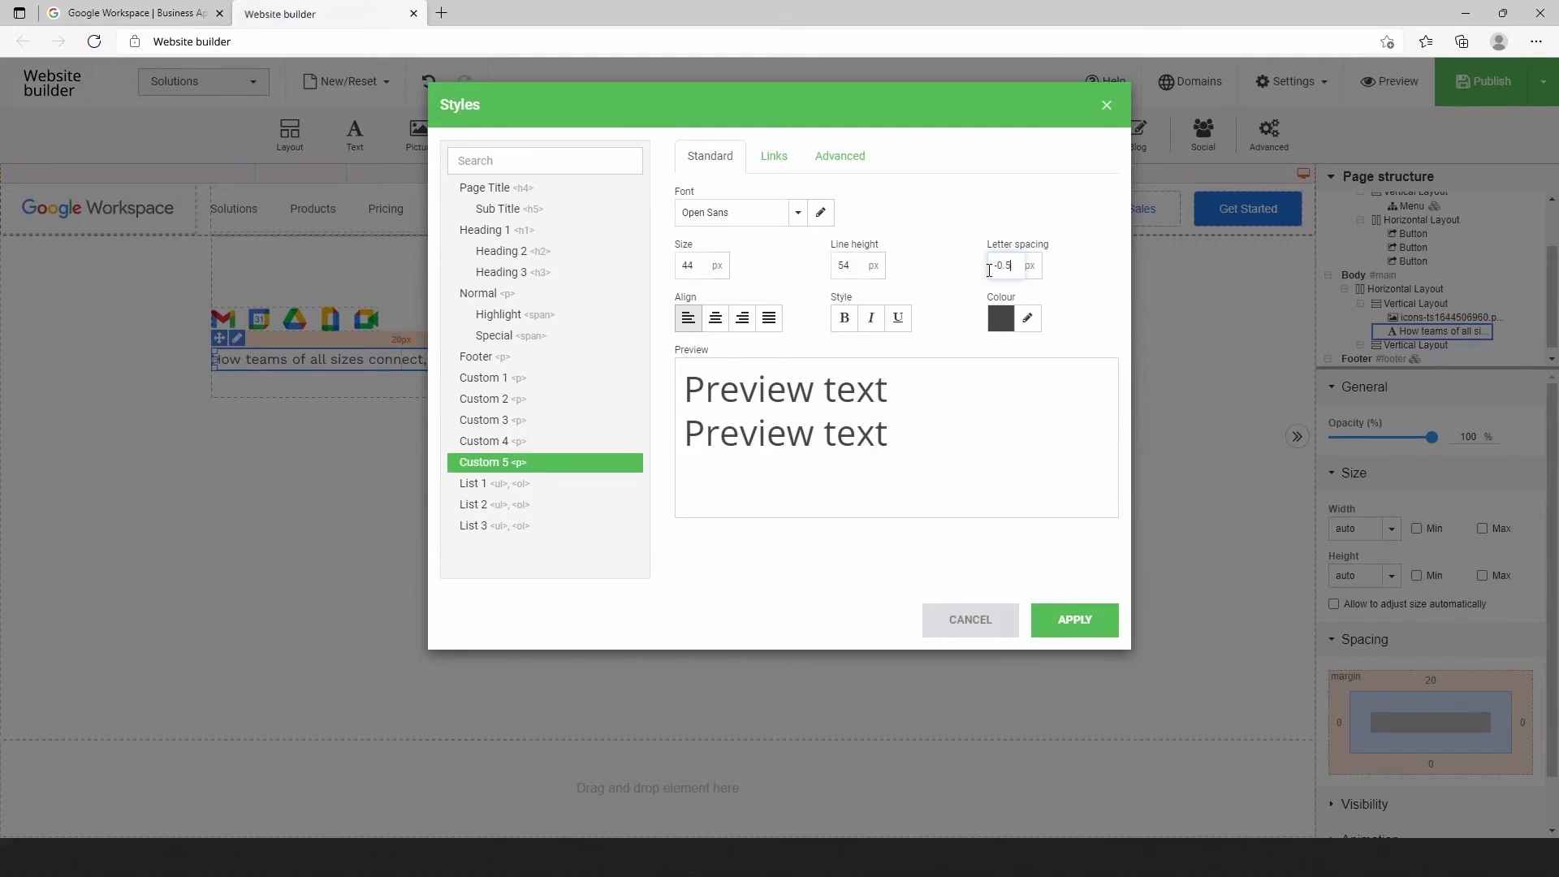
left_click(1028, 317)
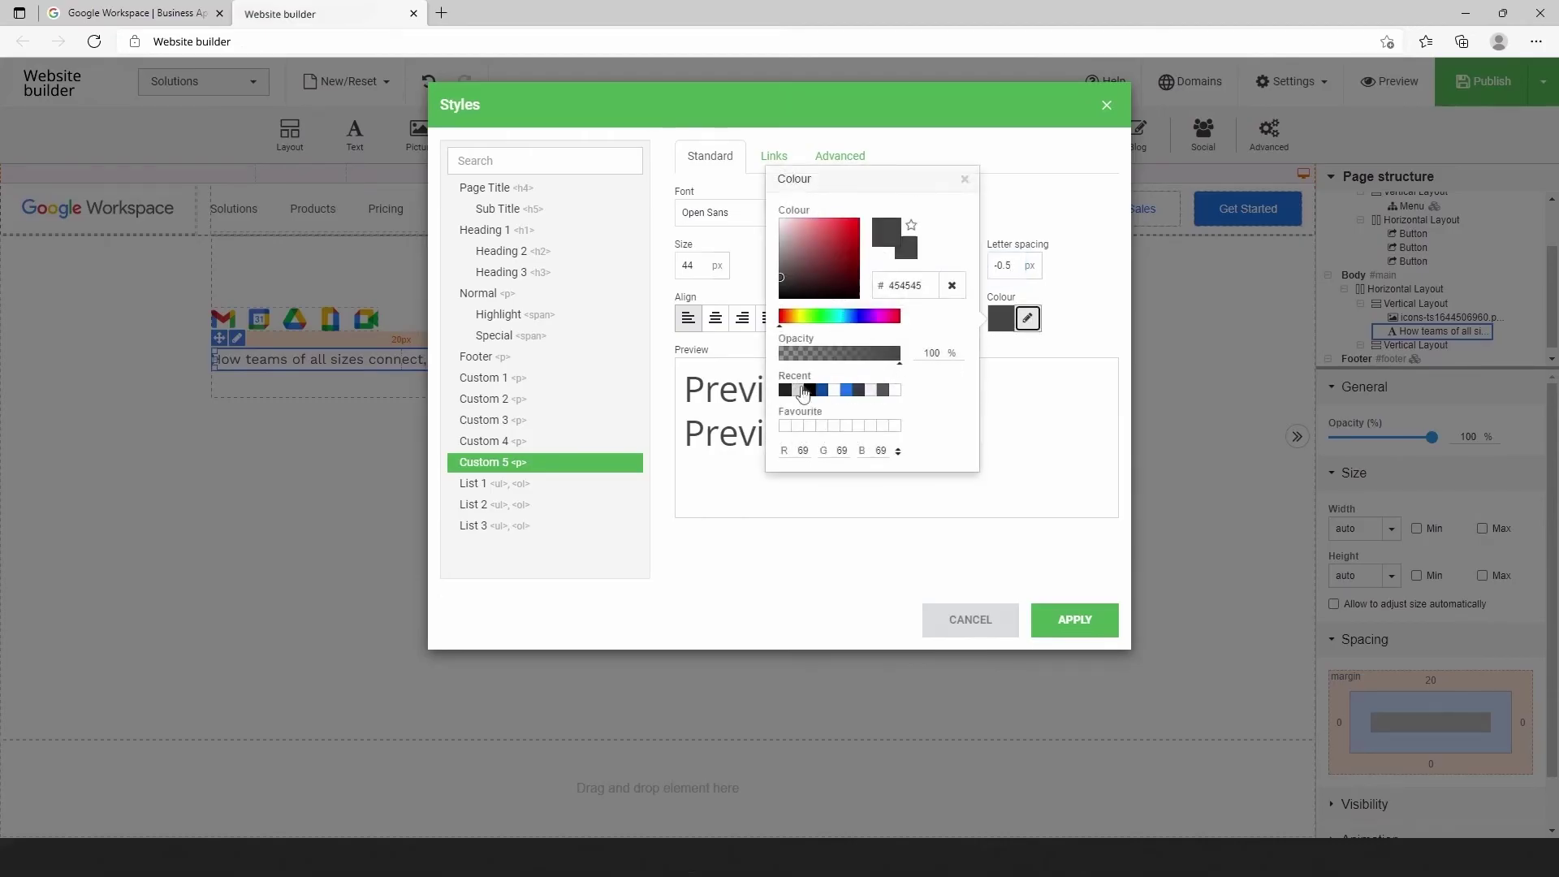
left_click(786, 391)
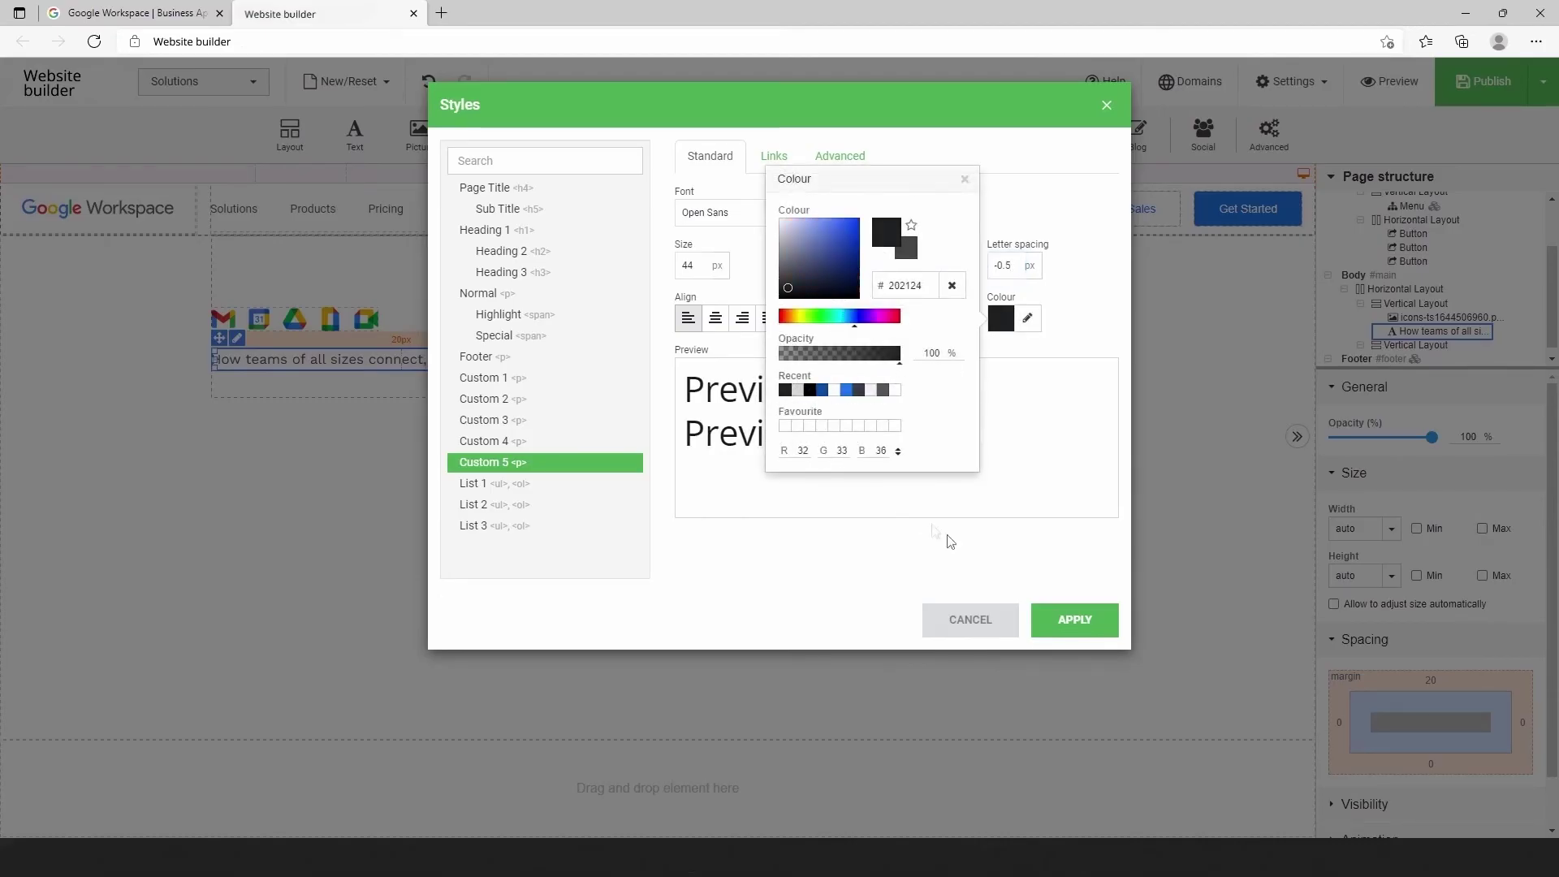
Apply the Custom 5 changes and make the whole headline bold.
left_click(1072, 622)
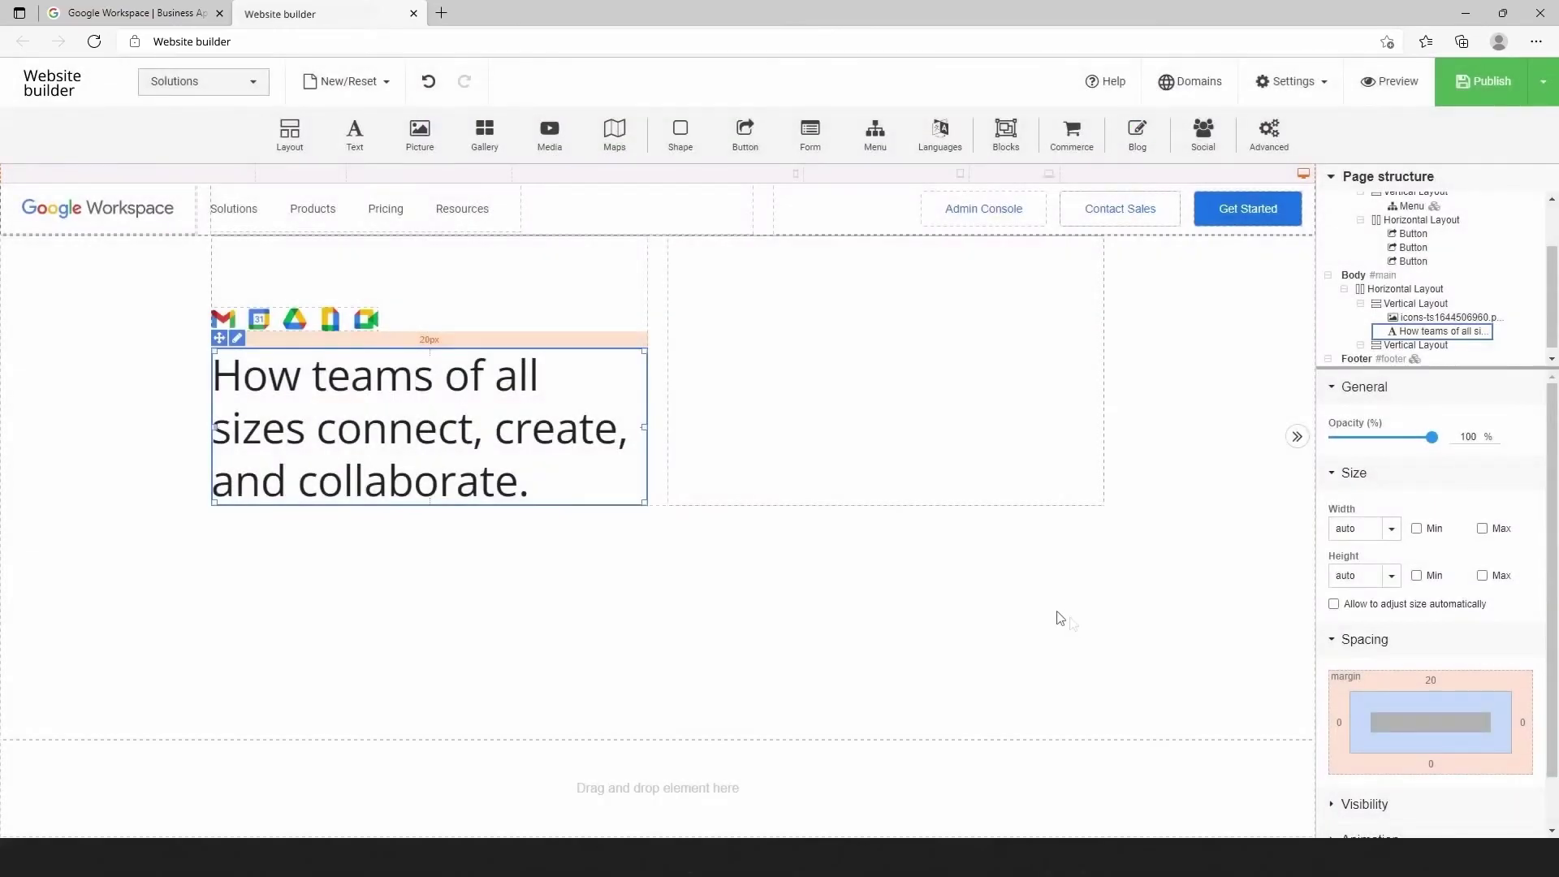
double_click(576, 478)
left_click_drag(576, 478, 174, 376)
left_click(320, 328)
Set the headline column width to 55% and turn off auto-sizing.
left_click(624, 268)
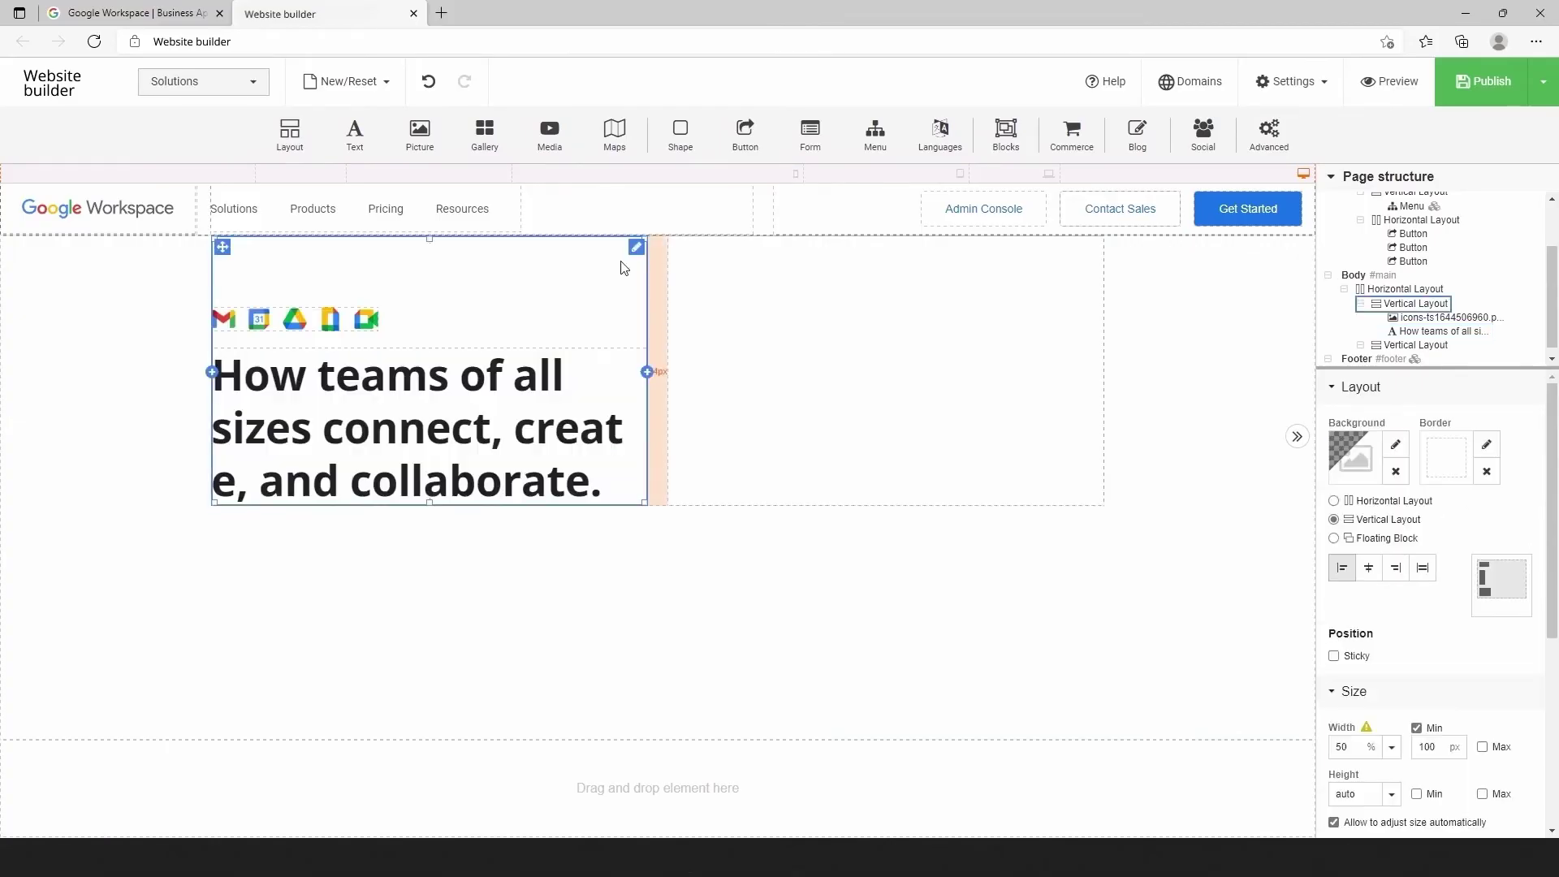
double_click(1355, 744)
type("55")
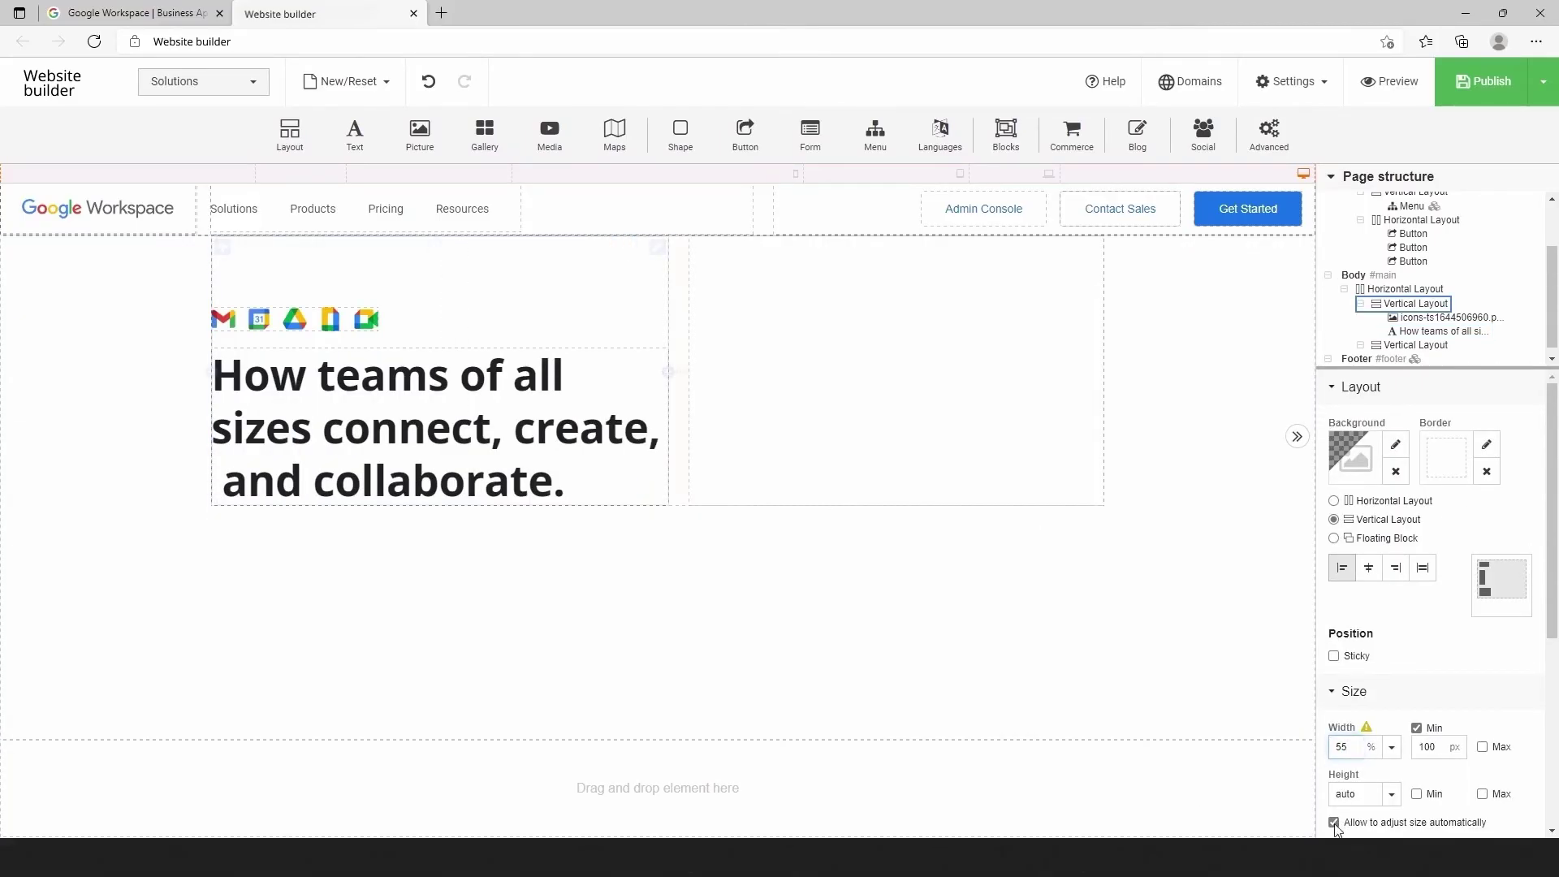
left_click(1334, 823)
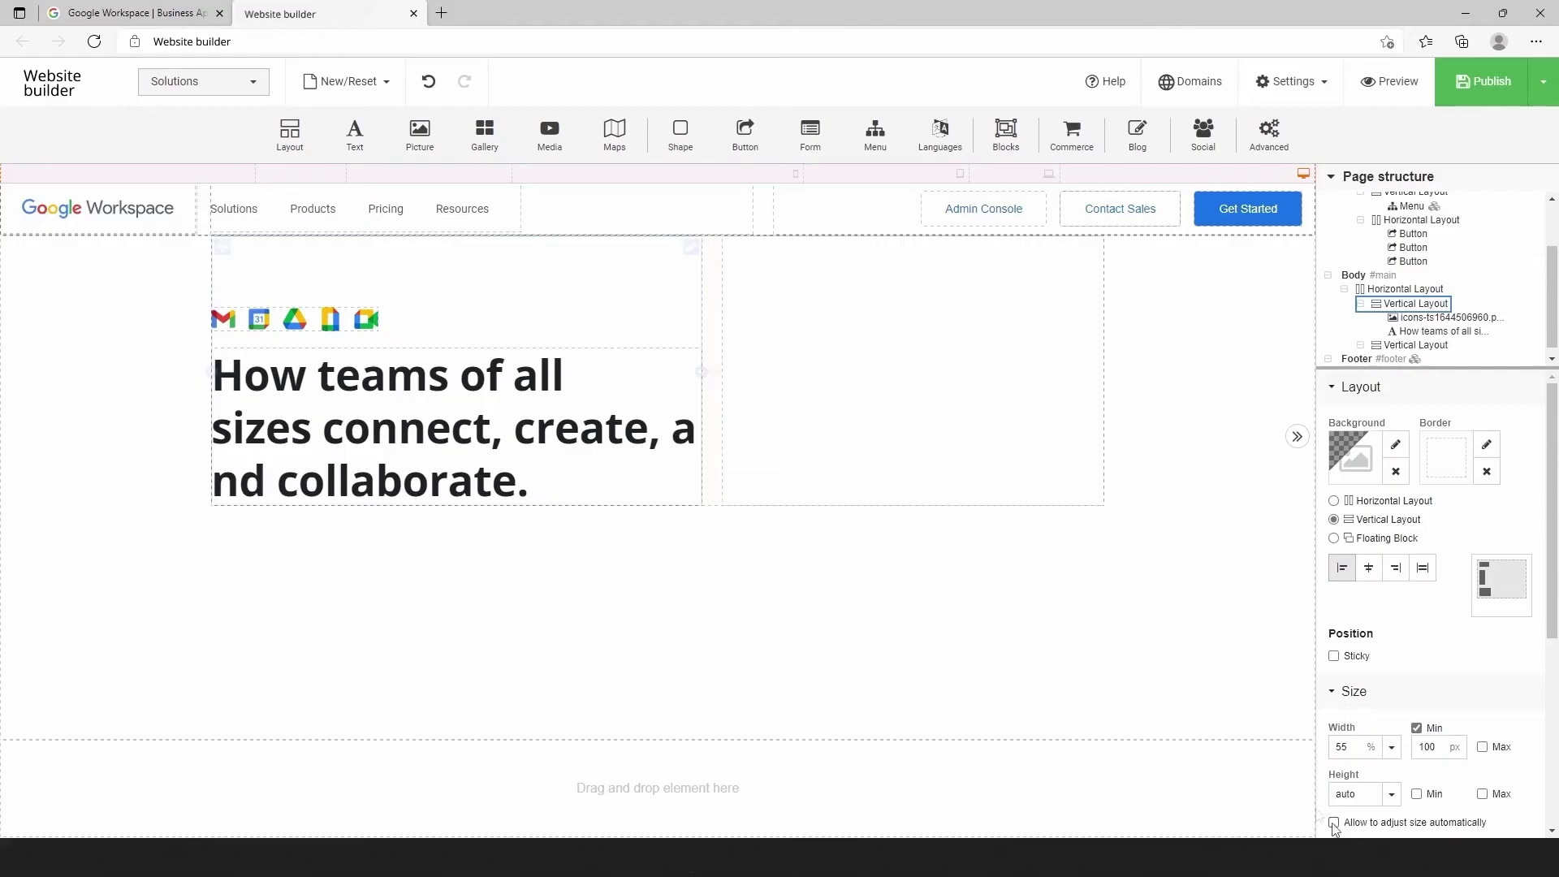
Break the headline into three lines, after 'sizes' and after 'create,'.
left_click(576, 391)
left_click(585, 369)
key("shift+Return")
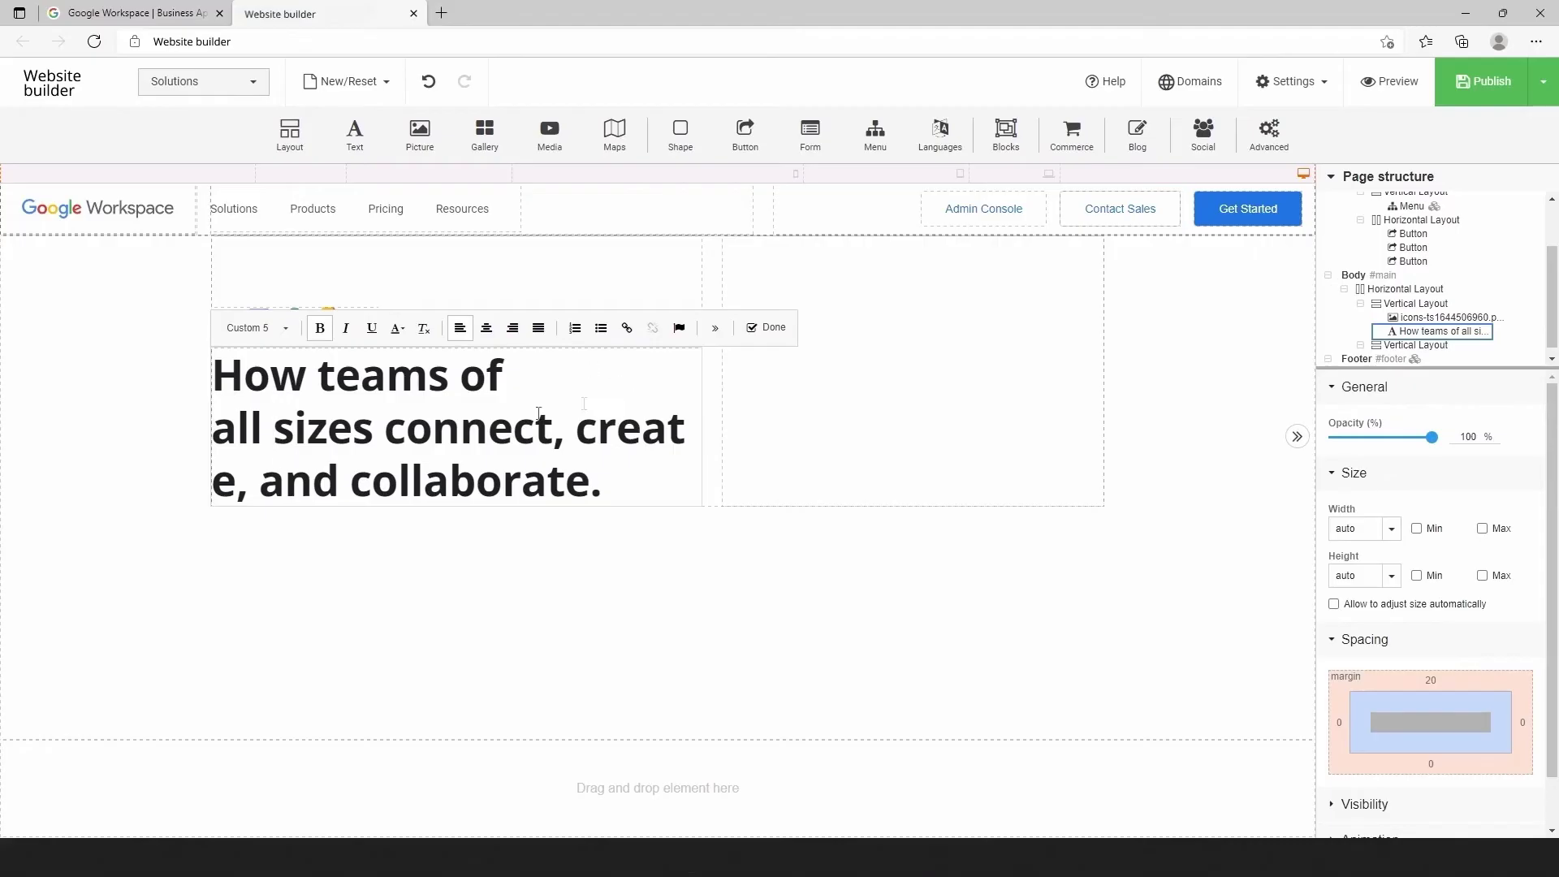
key("Return")
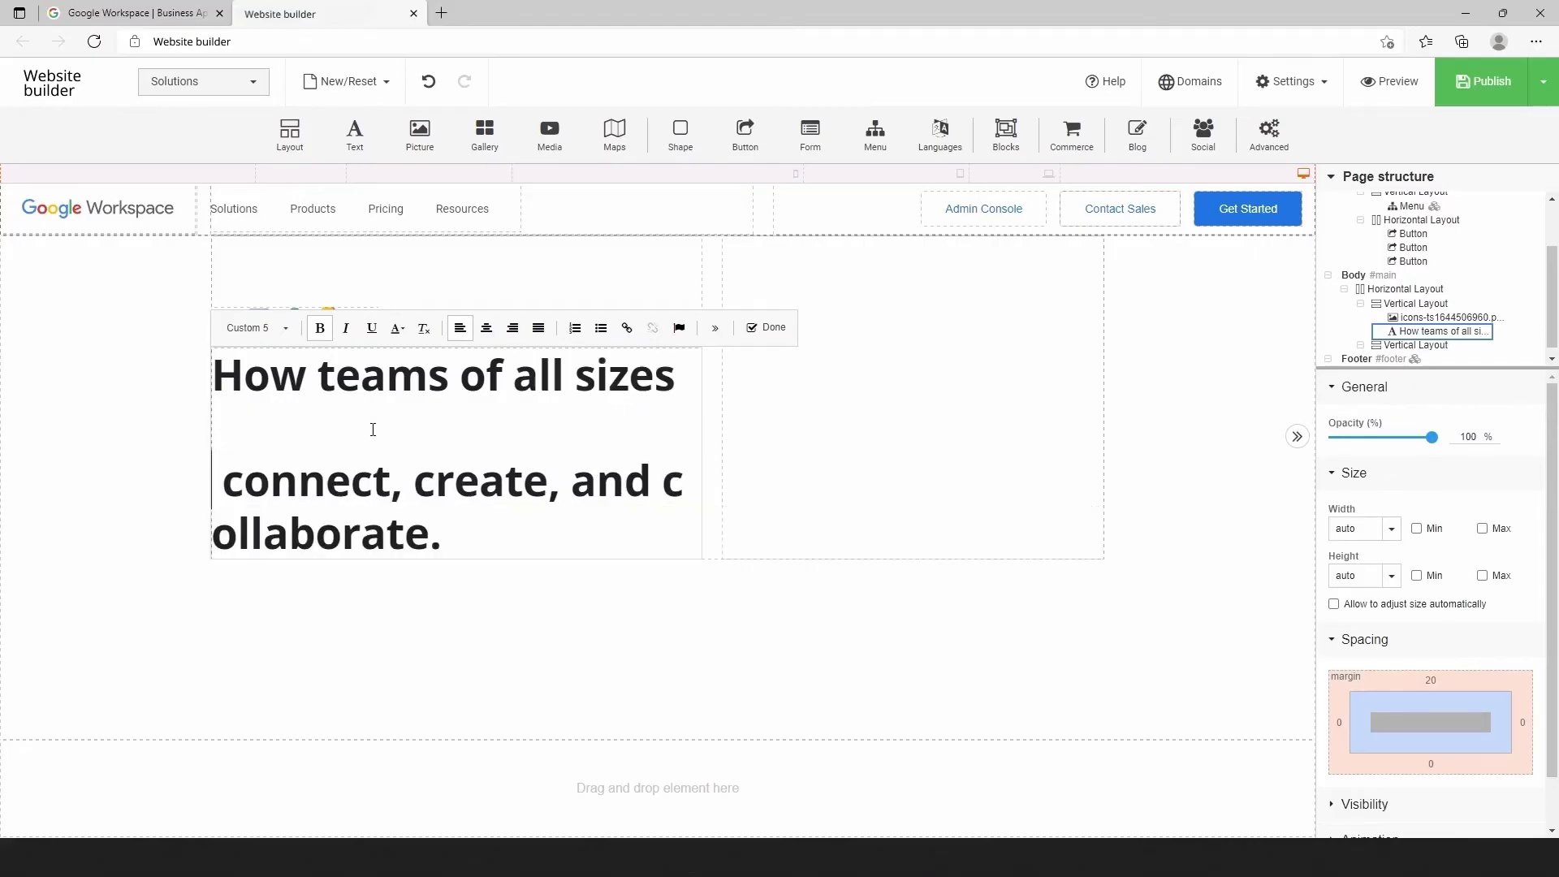
key("BackSpace")
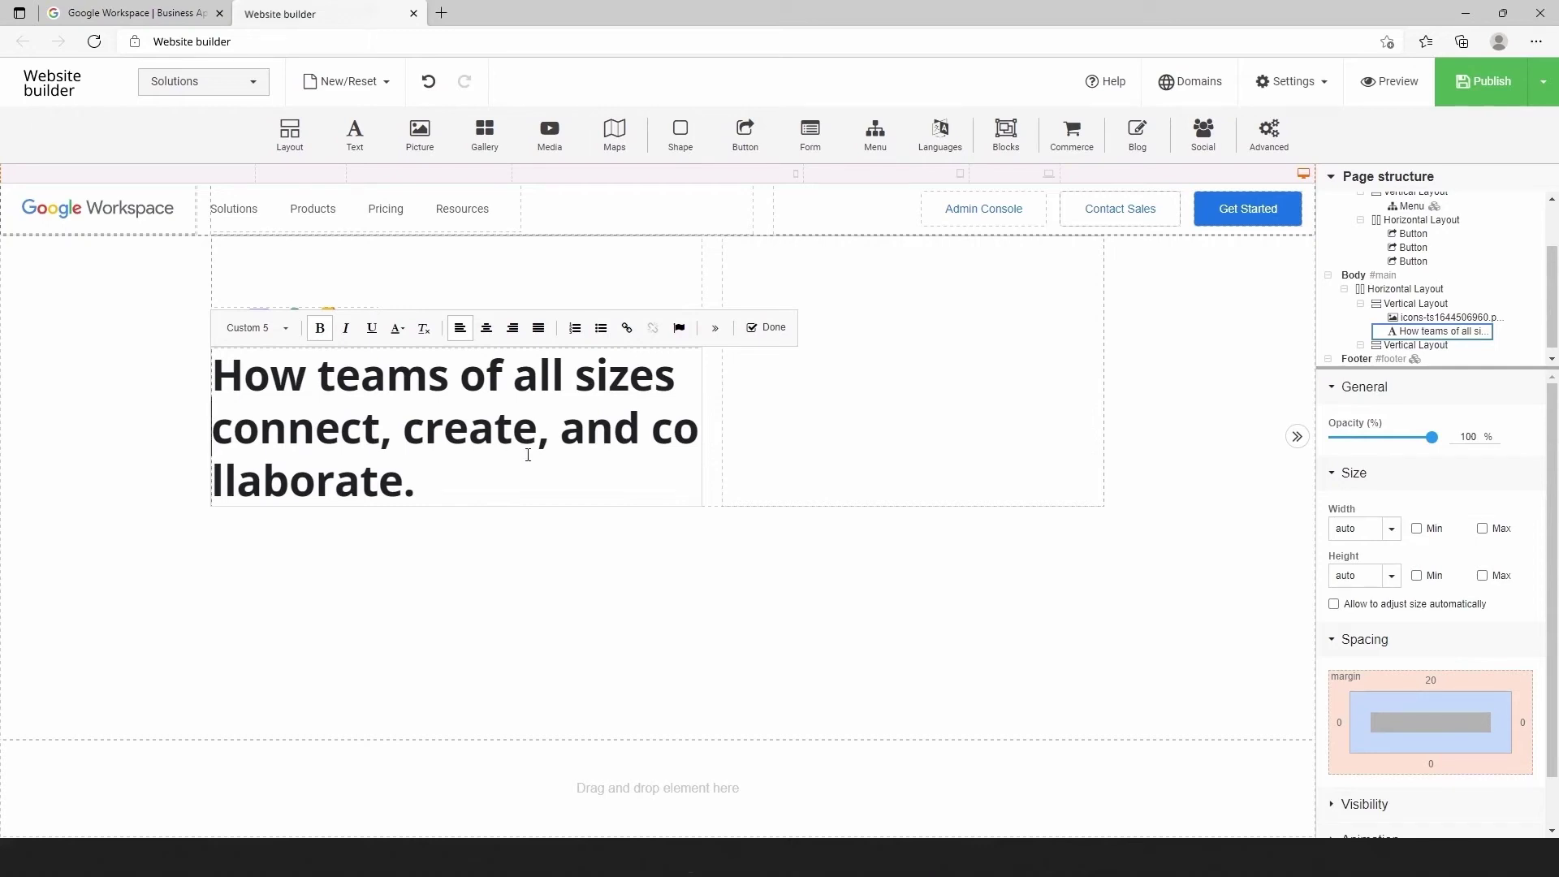
left_click(565, 429)
key("shift+Return")
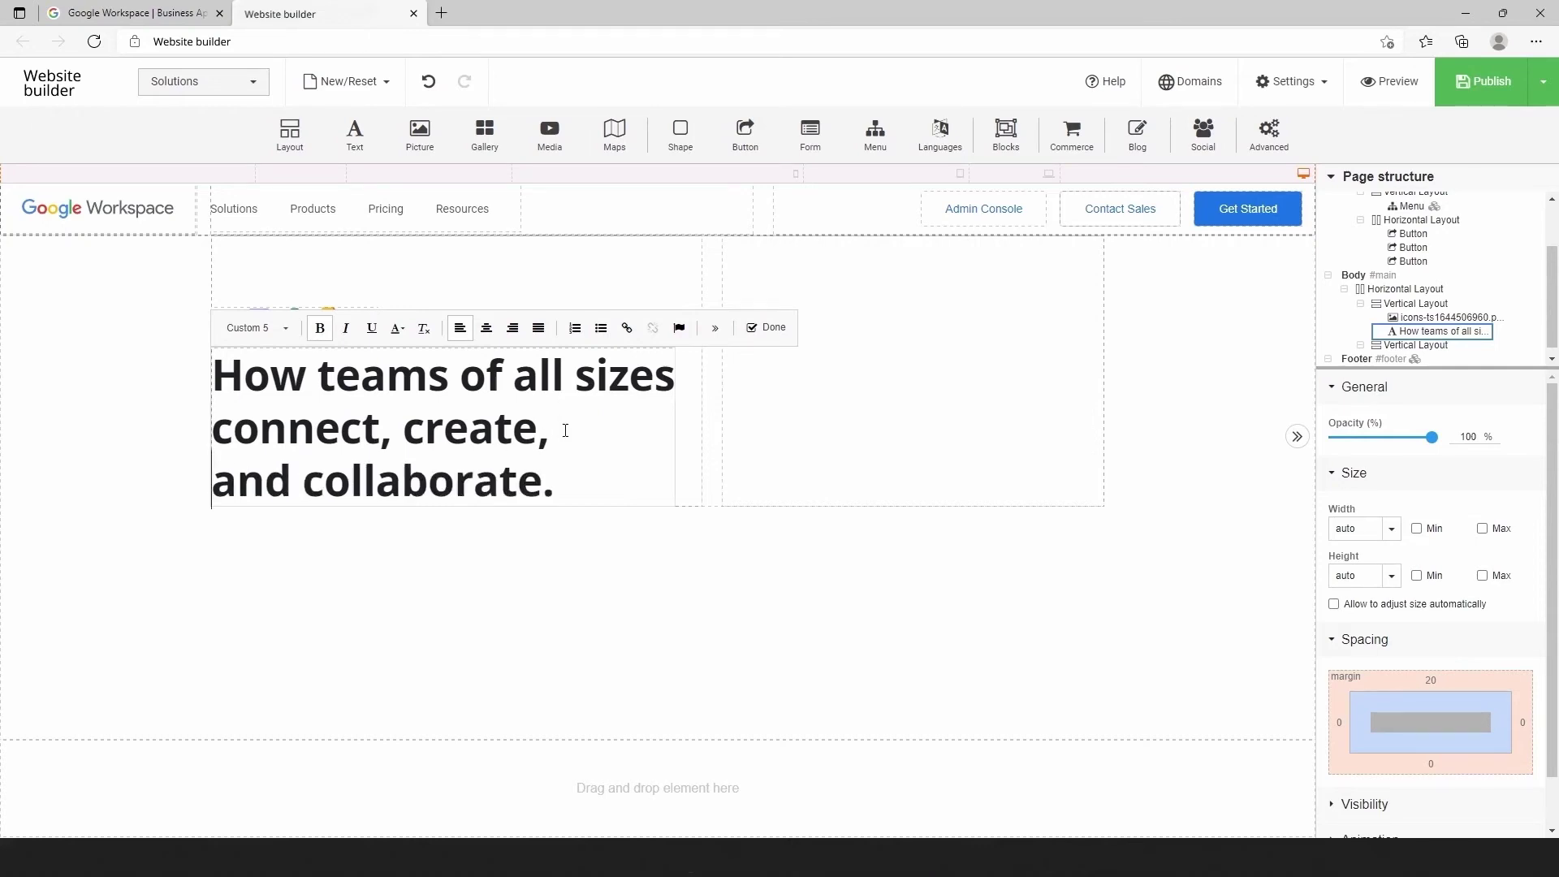
Add a paragraph below the headline with a 15 px top margin.
left_click(527, 276)
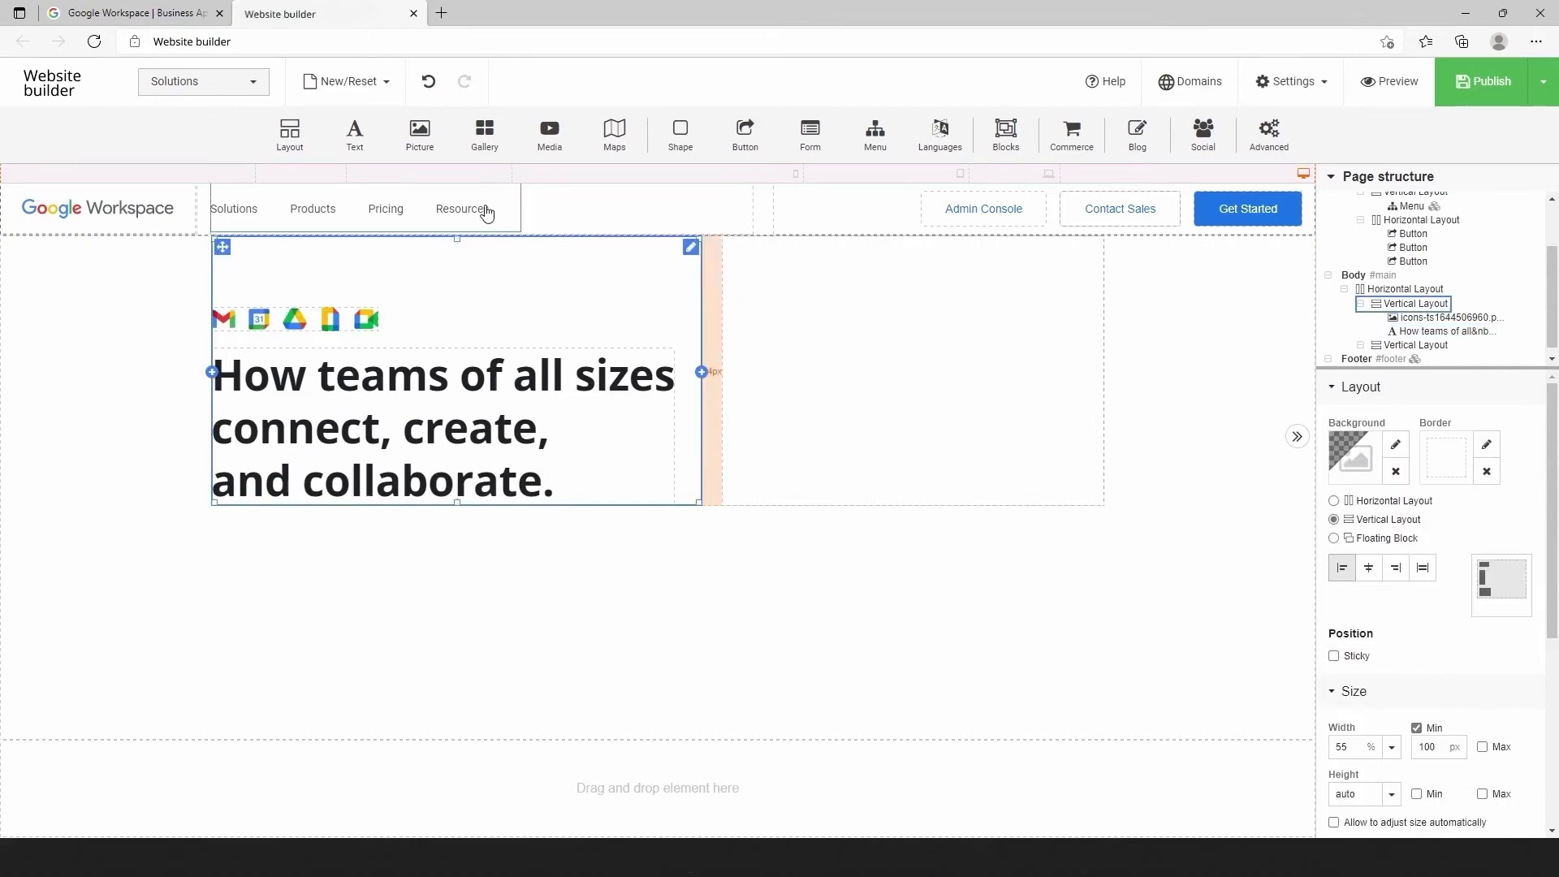
left_click_drag(355, 128, 379, 490)
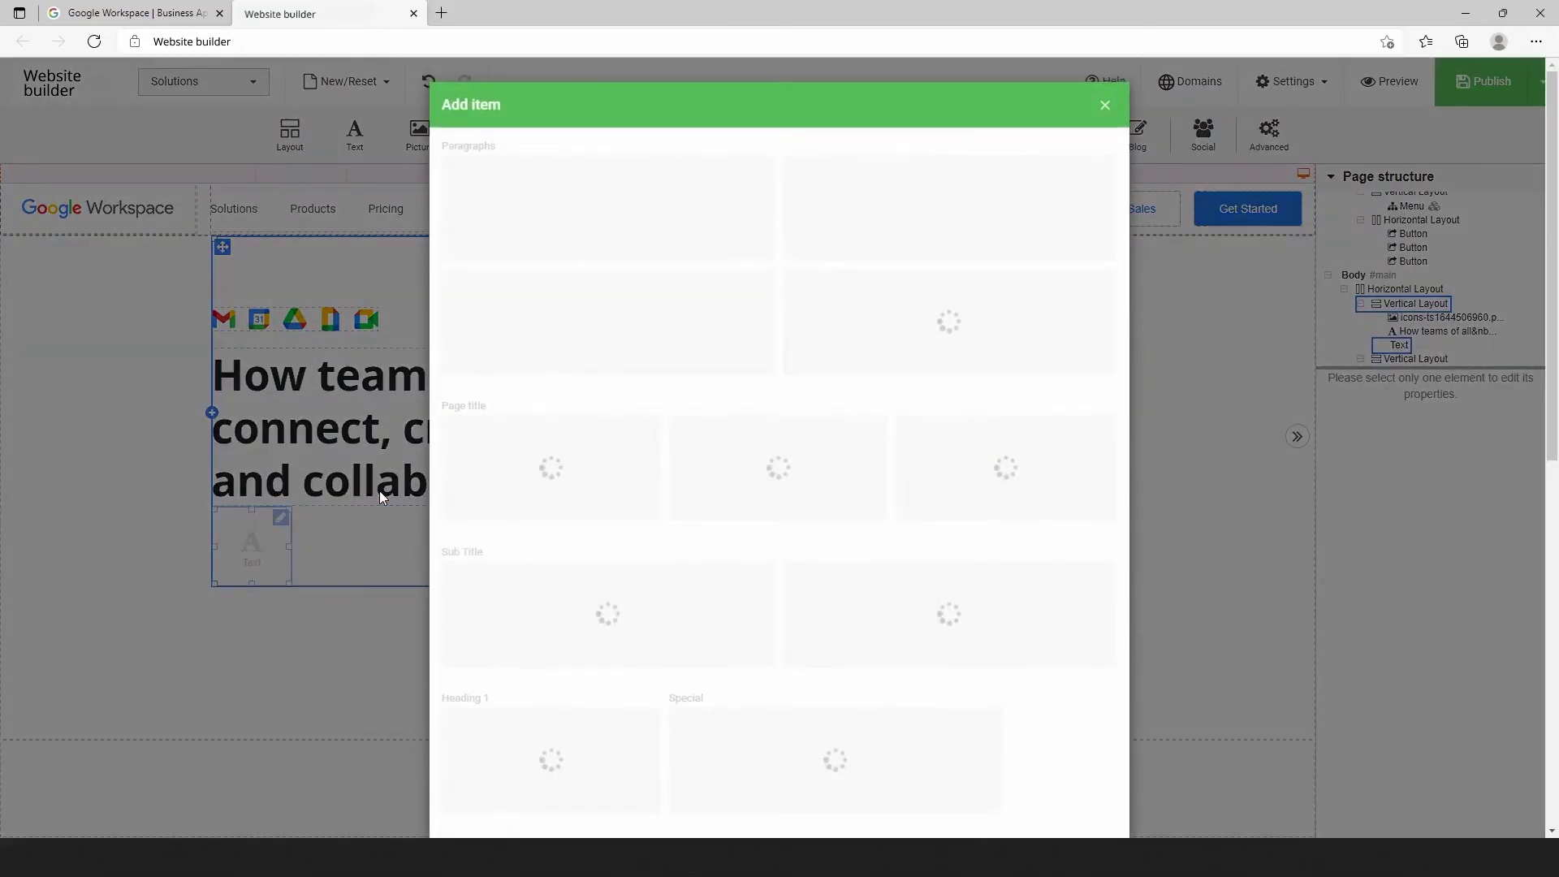
left_click(518, 232)
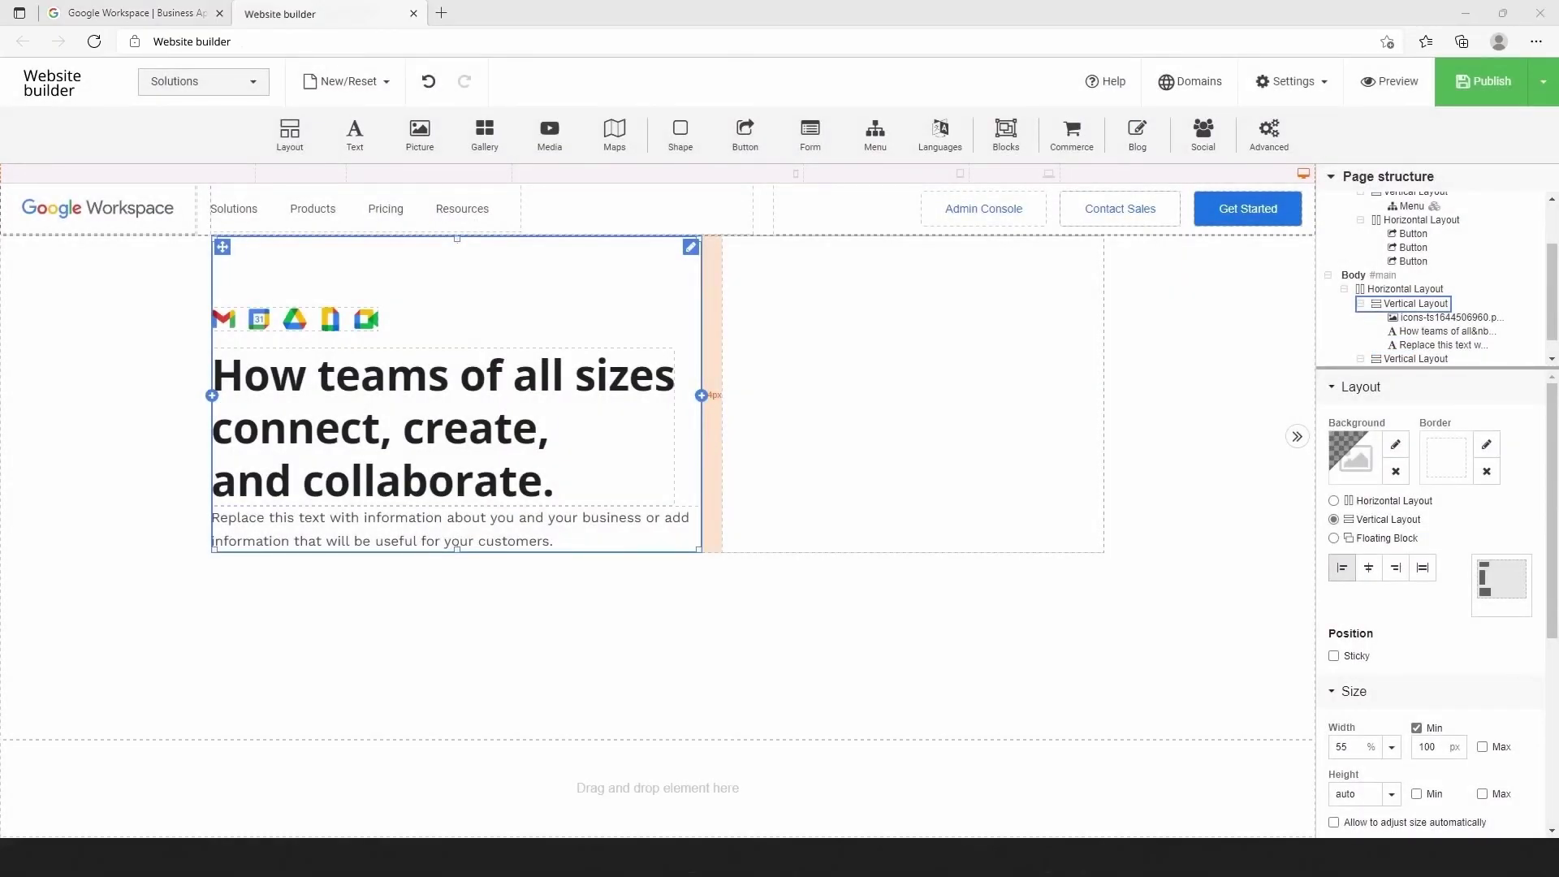
left_click(480, 540)
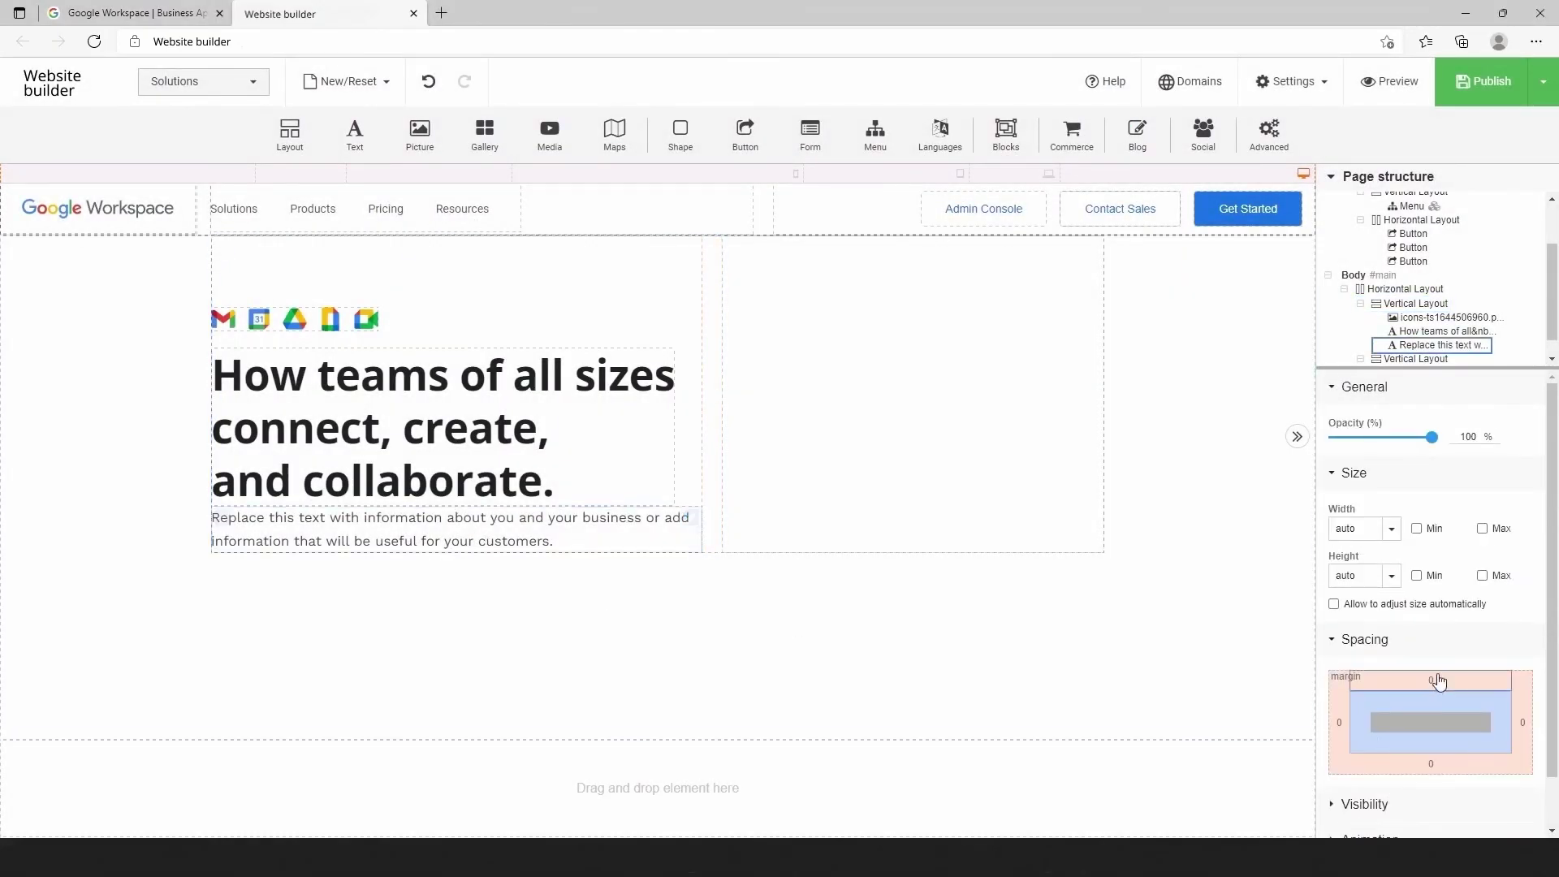
left_click(1440, 680)
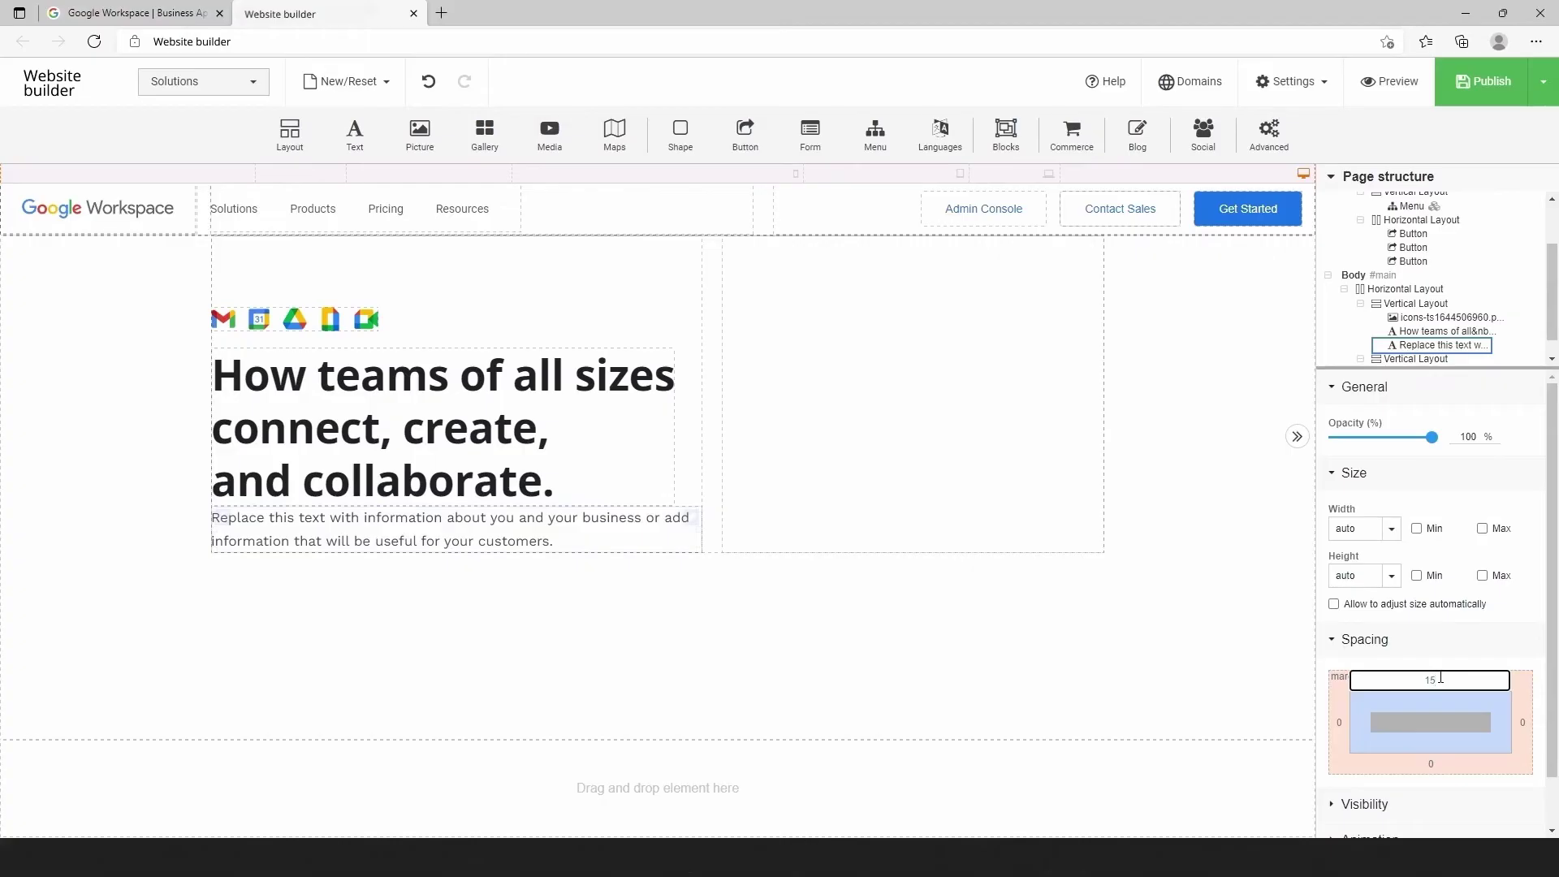
key("Return")
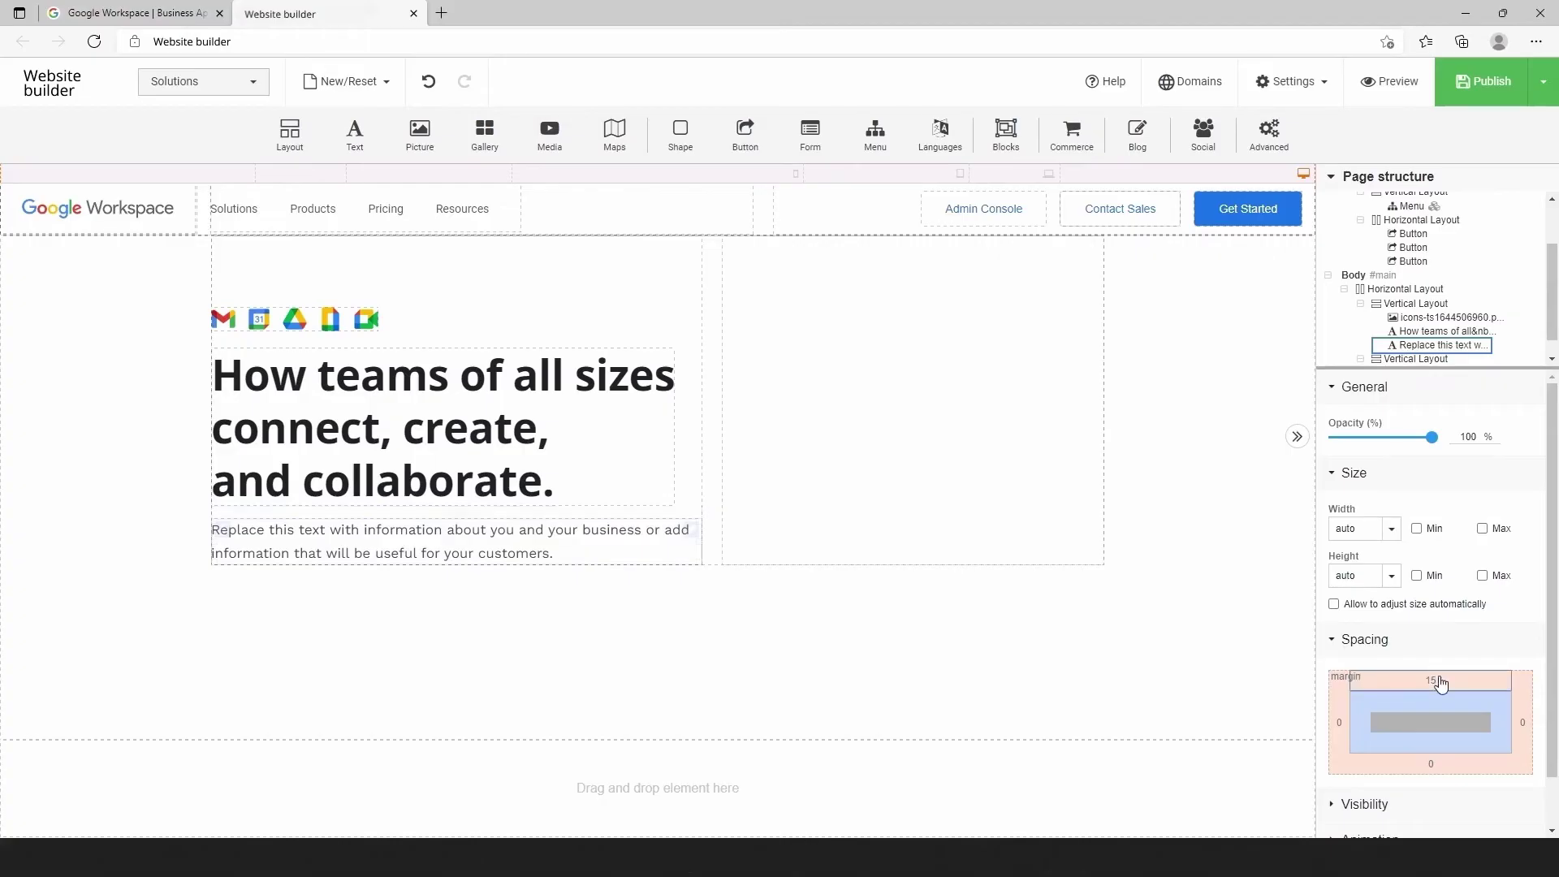
Replace the placeholder with 'A flexible, innovative solution for people and organizations to achieve more.'.
left_click(492, 553)
left_click_drag(553, 553, 209, 542)
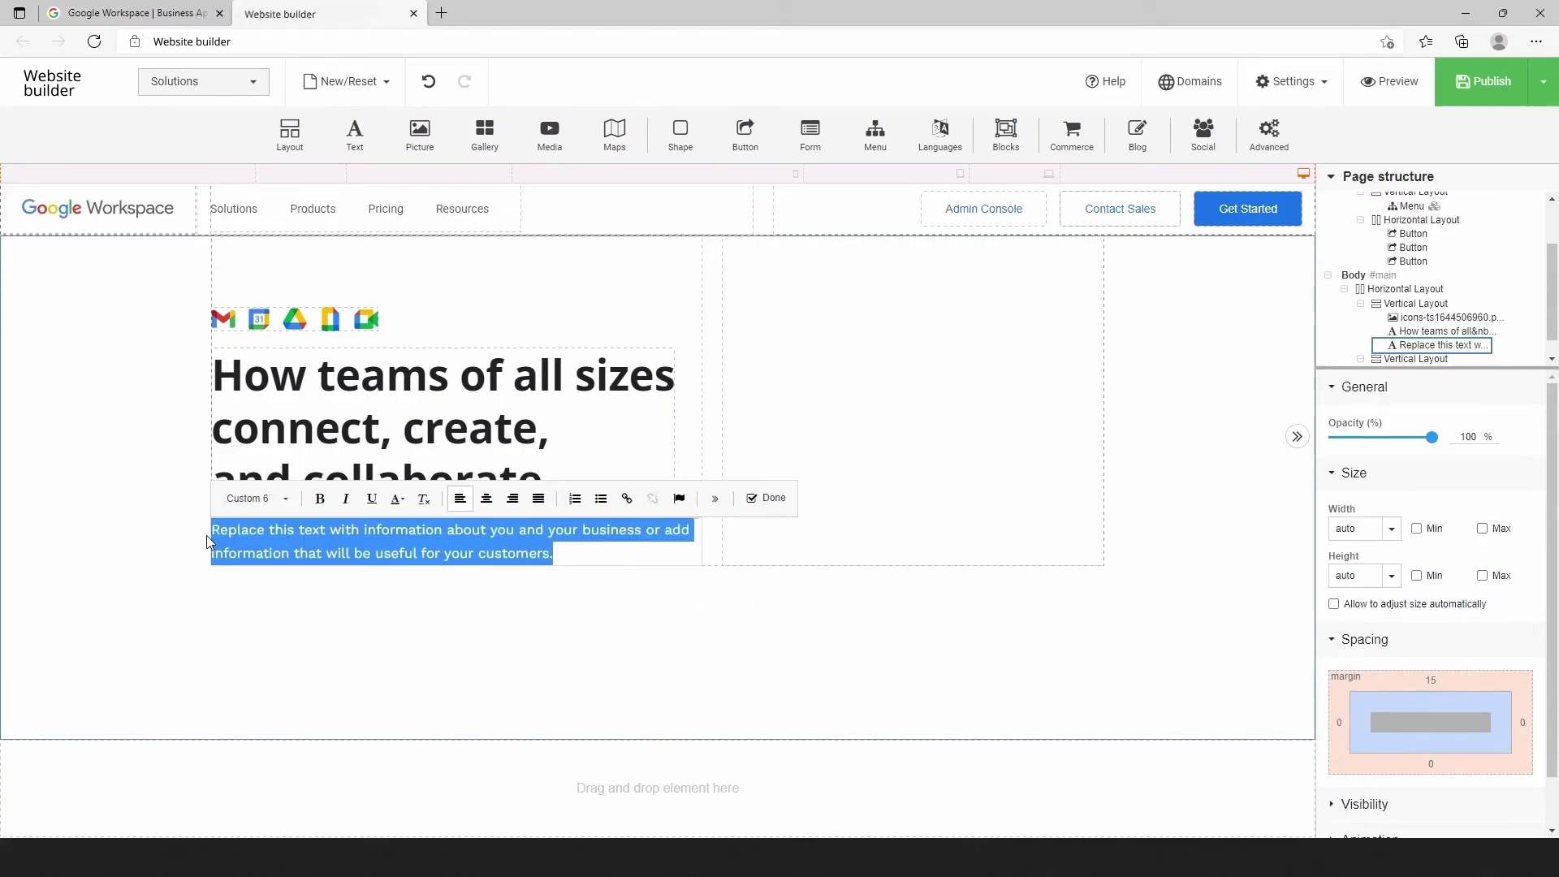
type("A flexible, innovative solution for people and organizations to achieve more.")
left_click(1324, 83)
Edit the Custom 6 text style and set its font to Open Sans.
left_click(1297, 211)
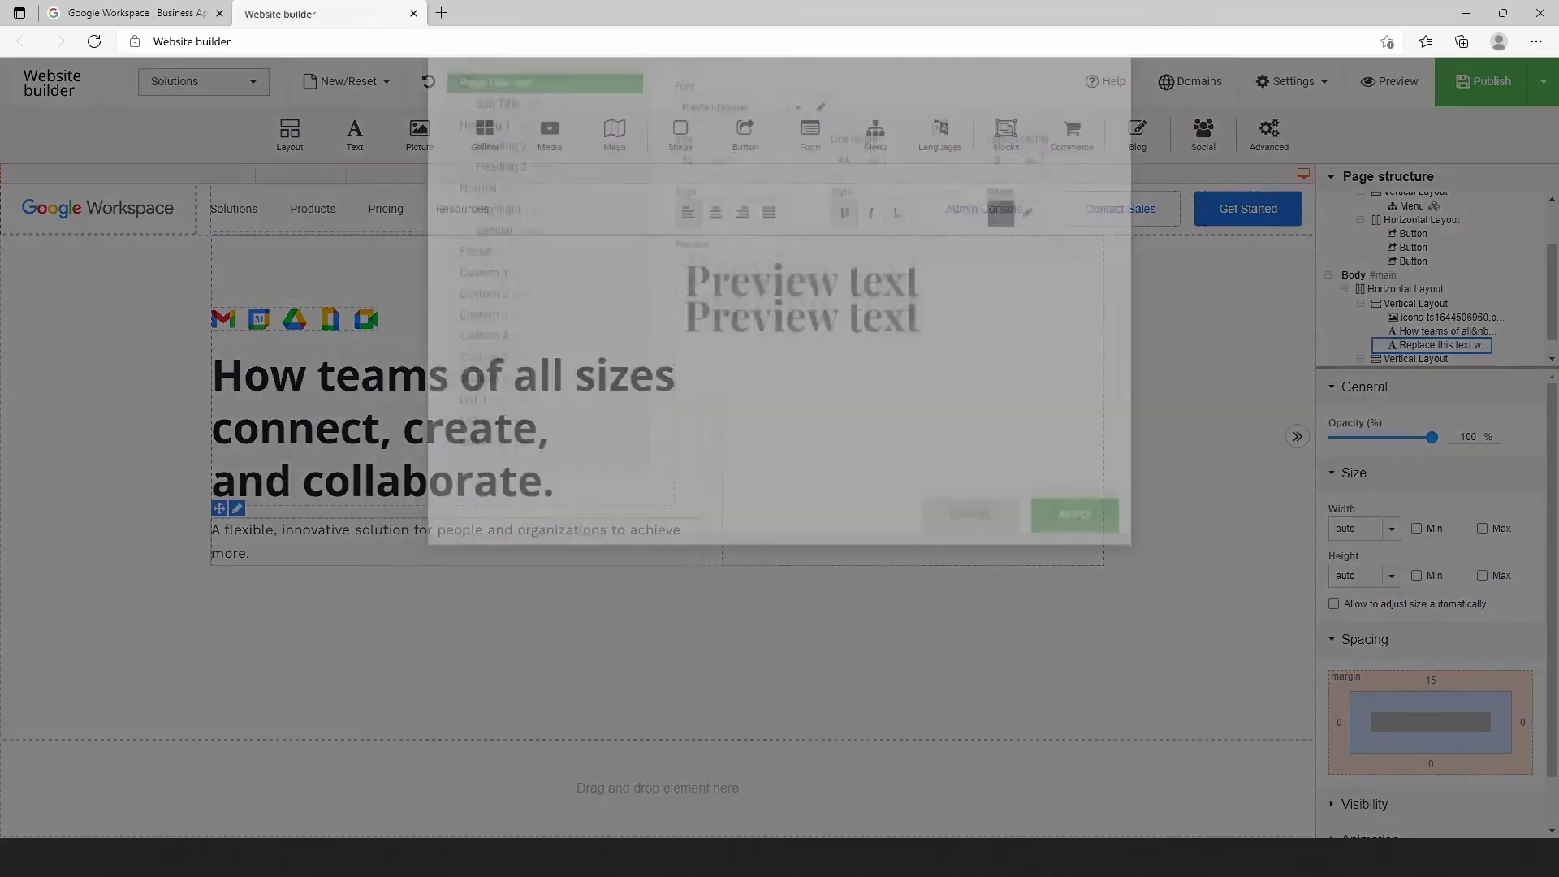
left_click(504, 485)
left_click(713, 215)
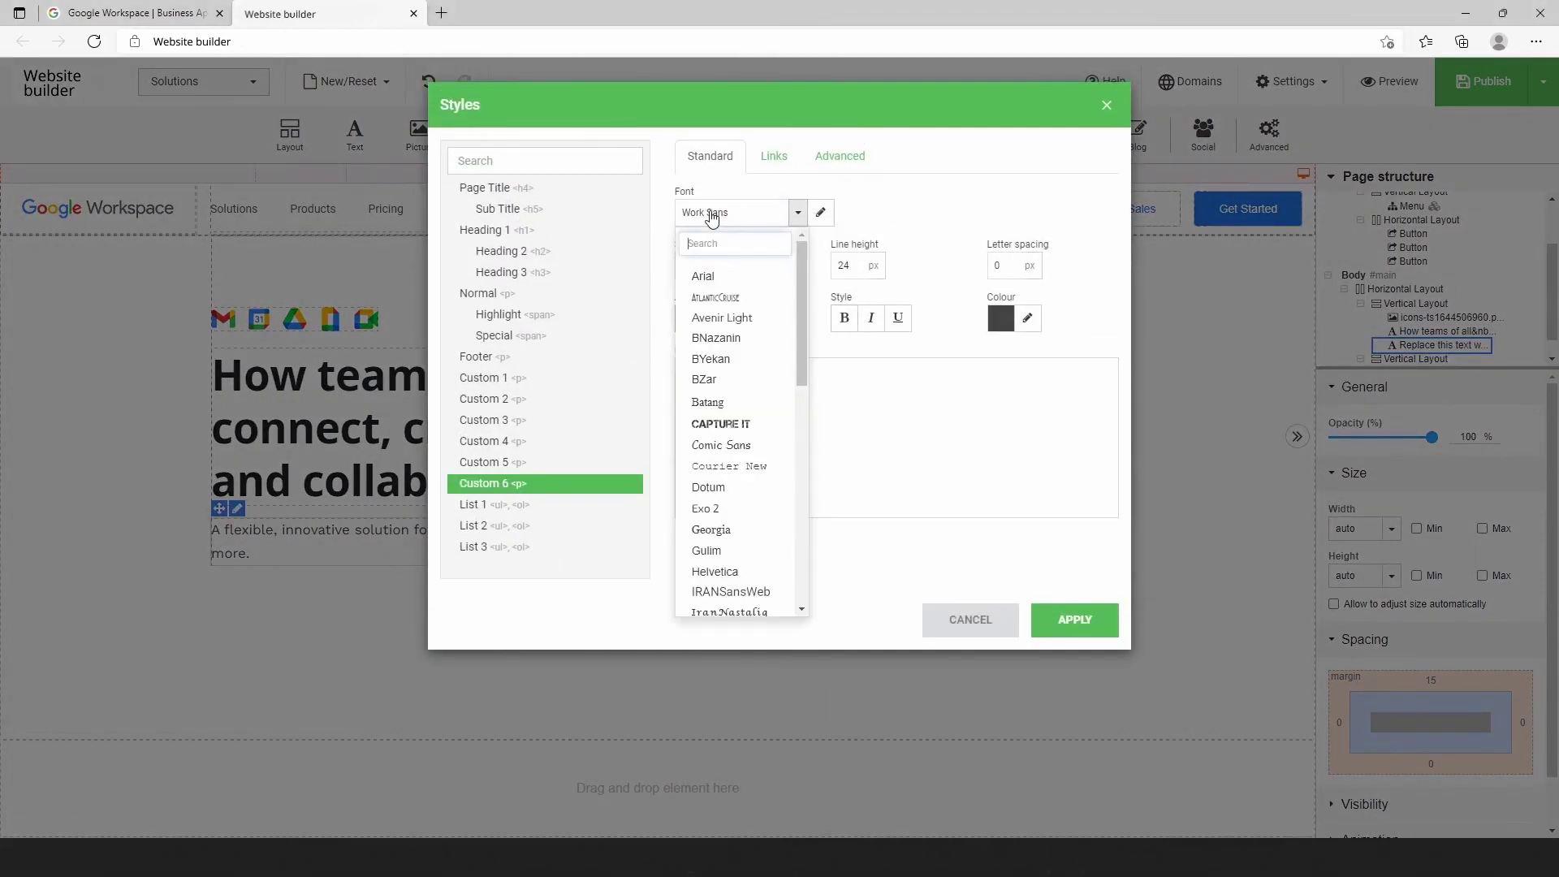
type("open")
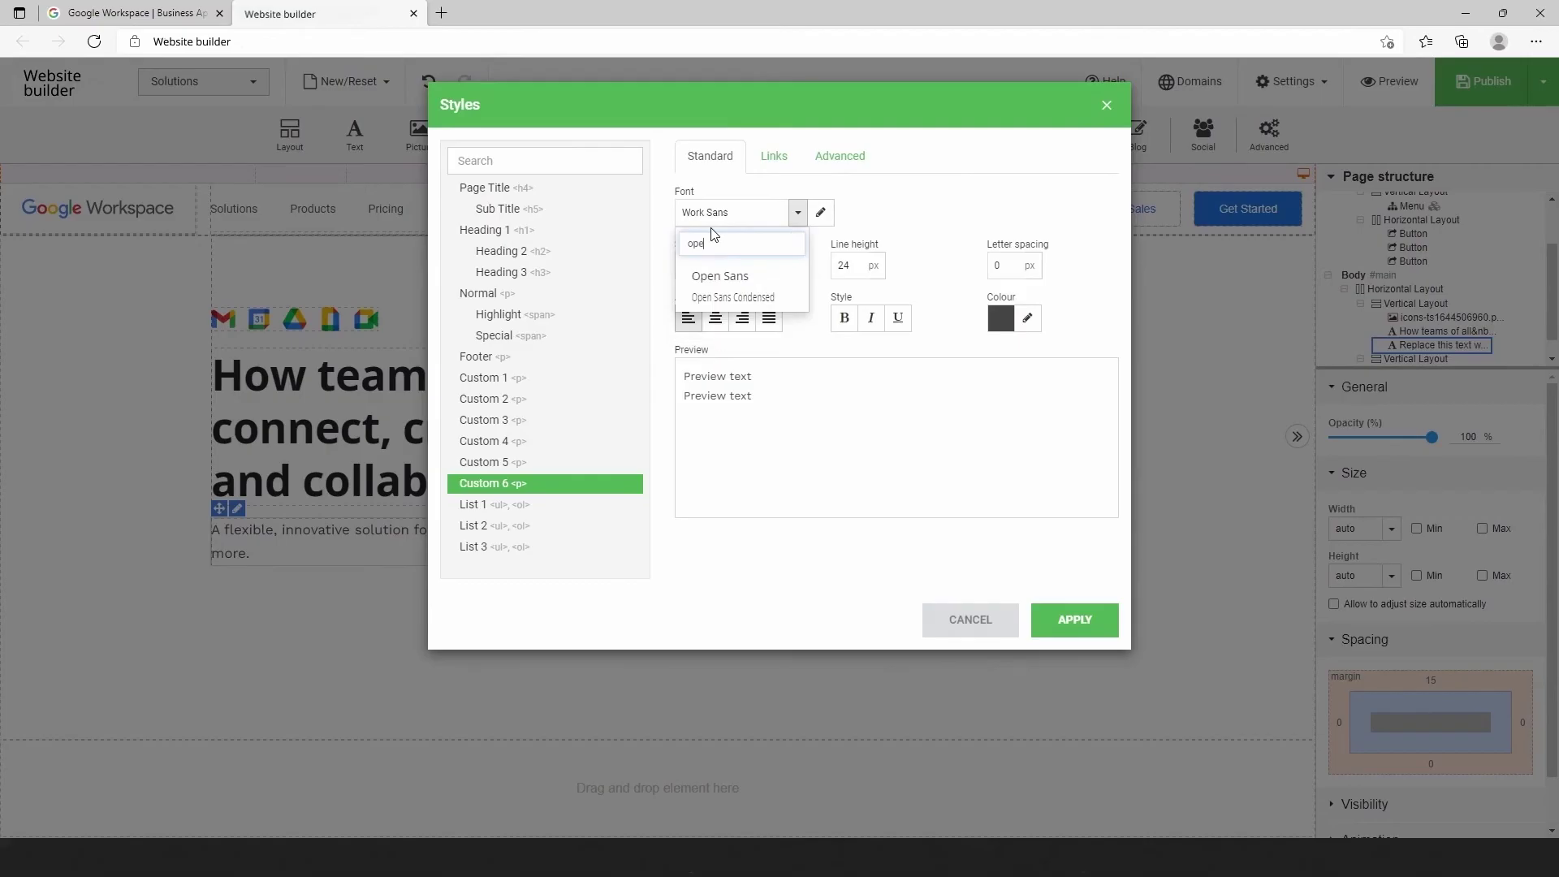
left_click(706, 272)
Give Custom 6 size 16, line height 24, -0.5 spacing, colour #202124, and apply.
left_click_drag(706, 272, 671, 270)
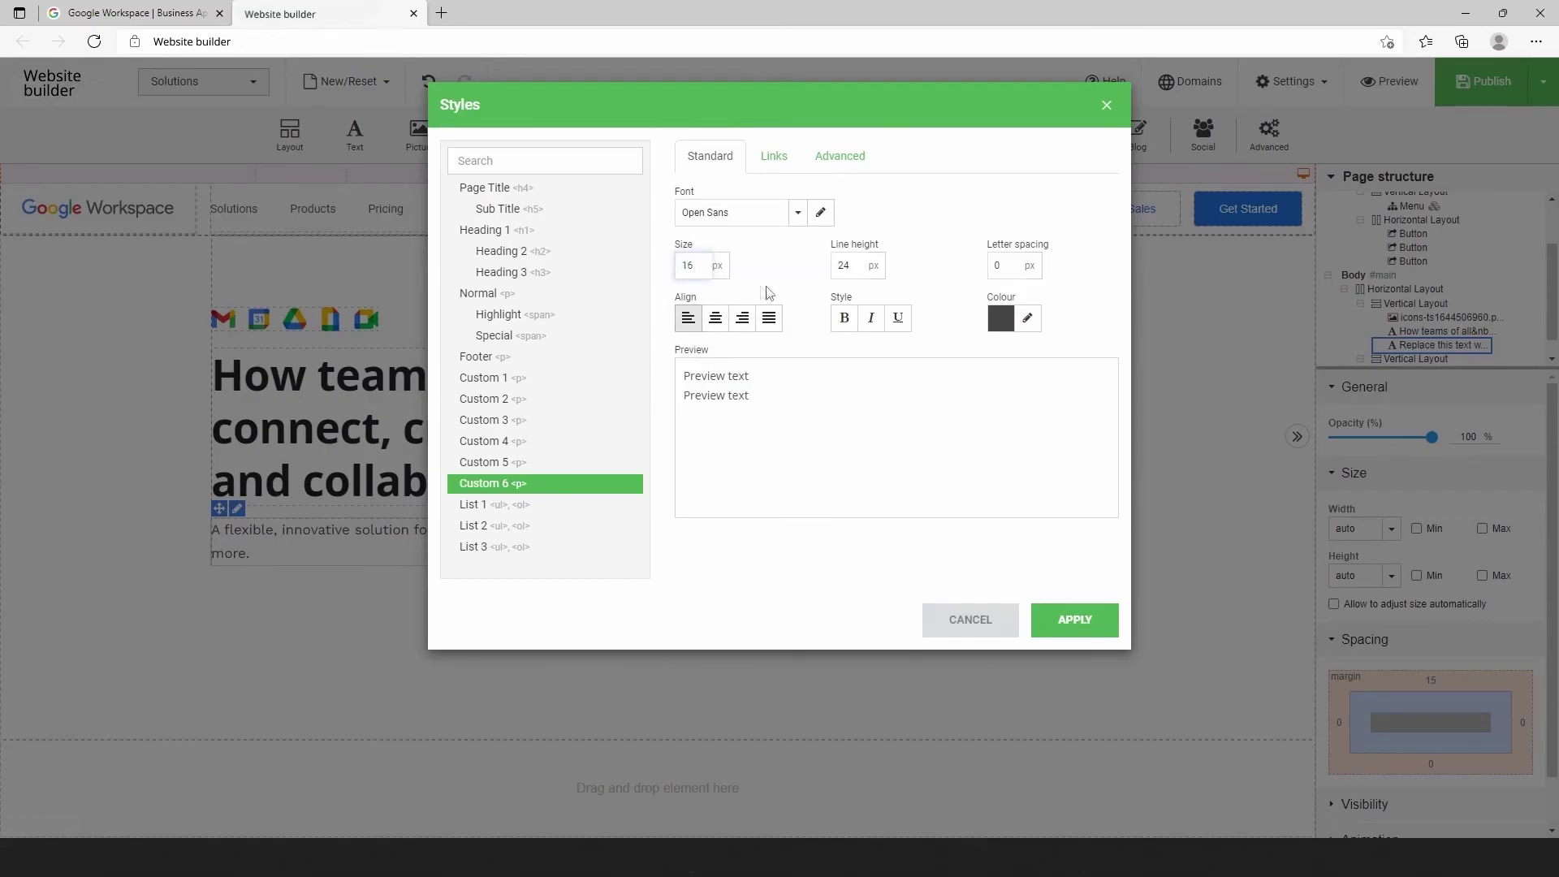
left_click_drag(855, 265, 820, 270)
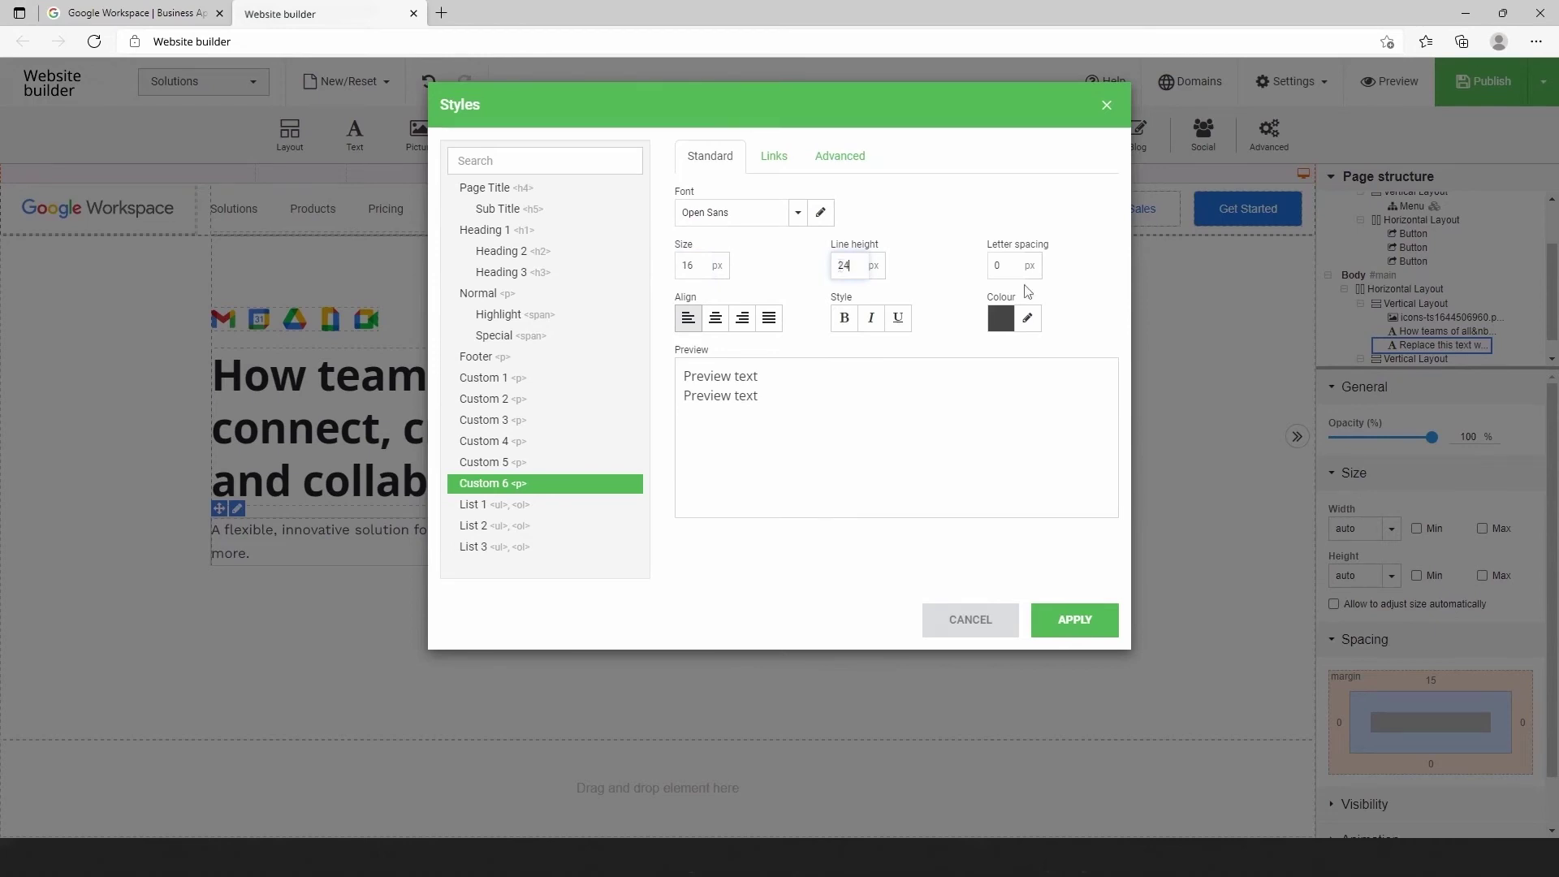
double_click(991, 265)
left_click(1028, 319)
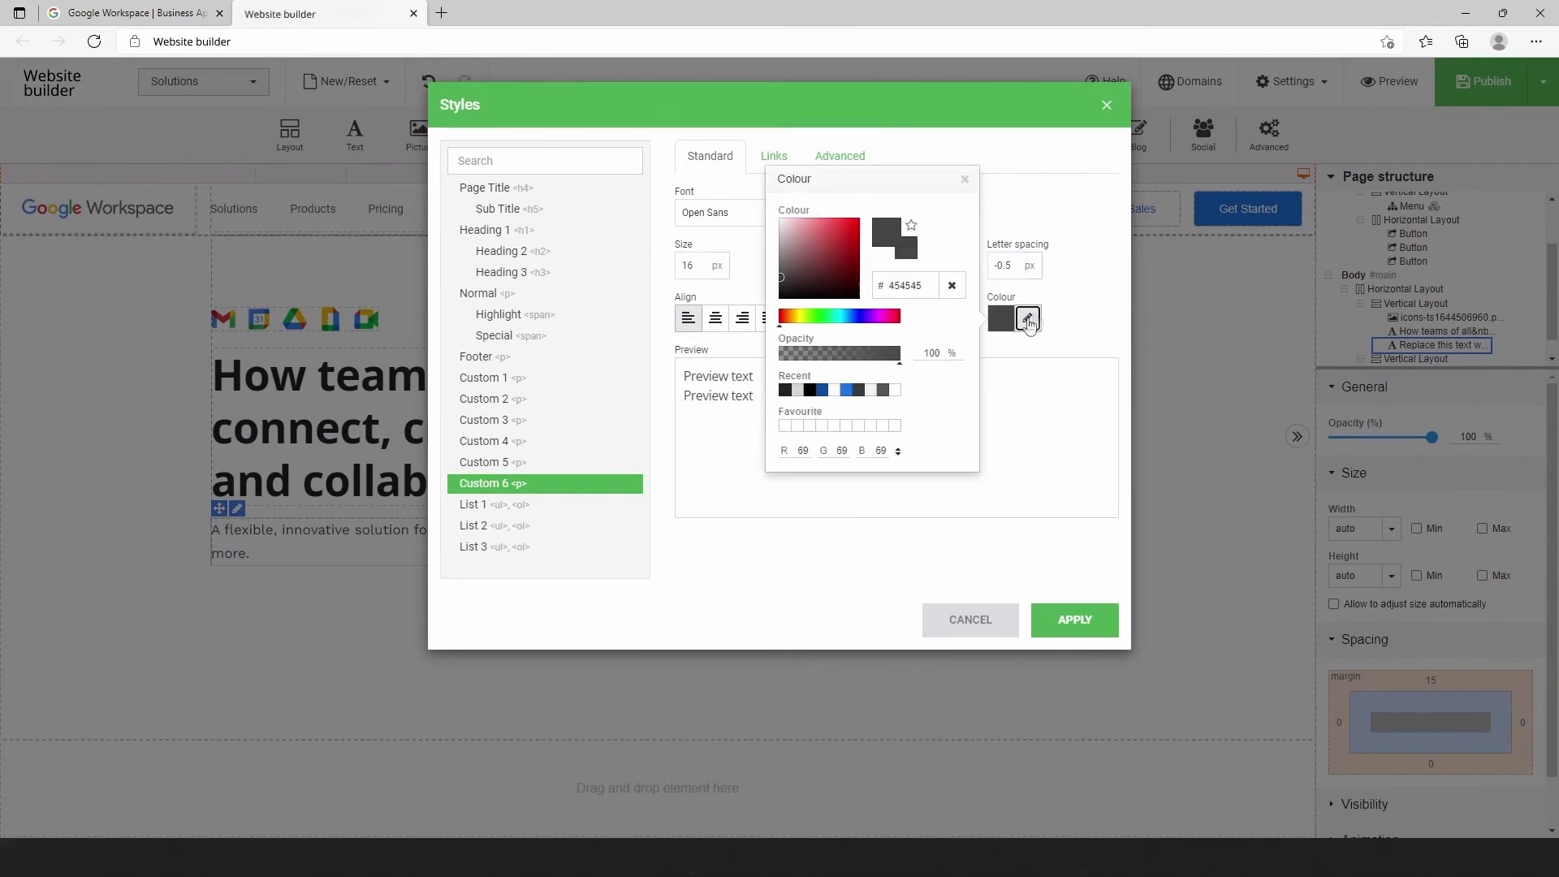
left_click(785, 391)
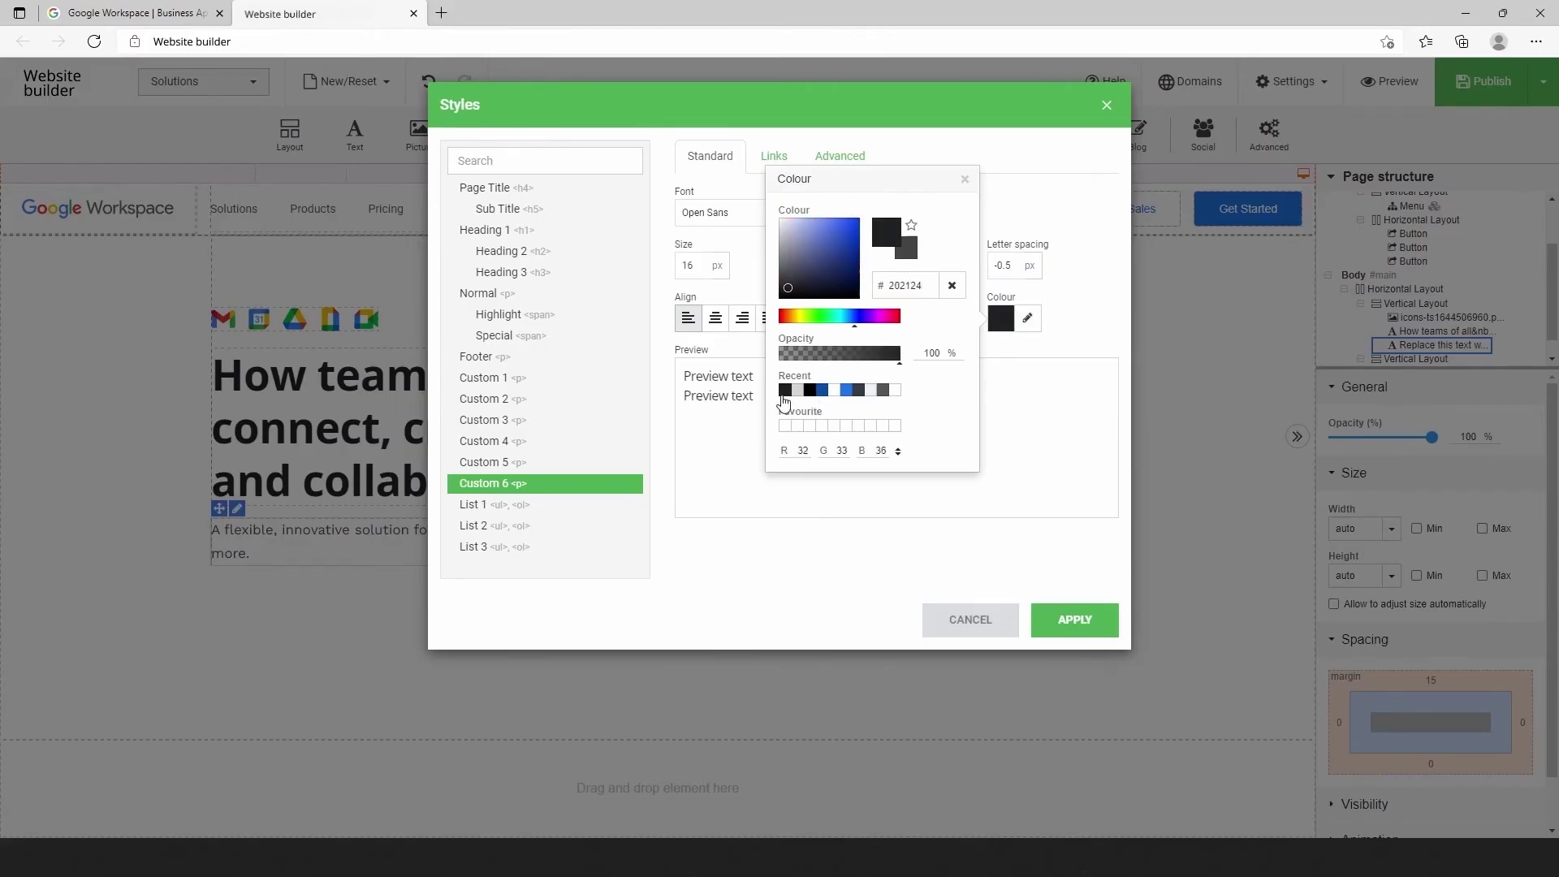
left_click(1054, 514)
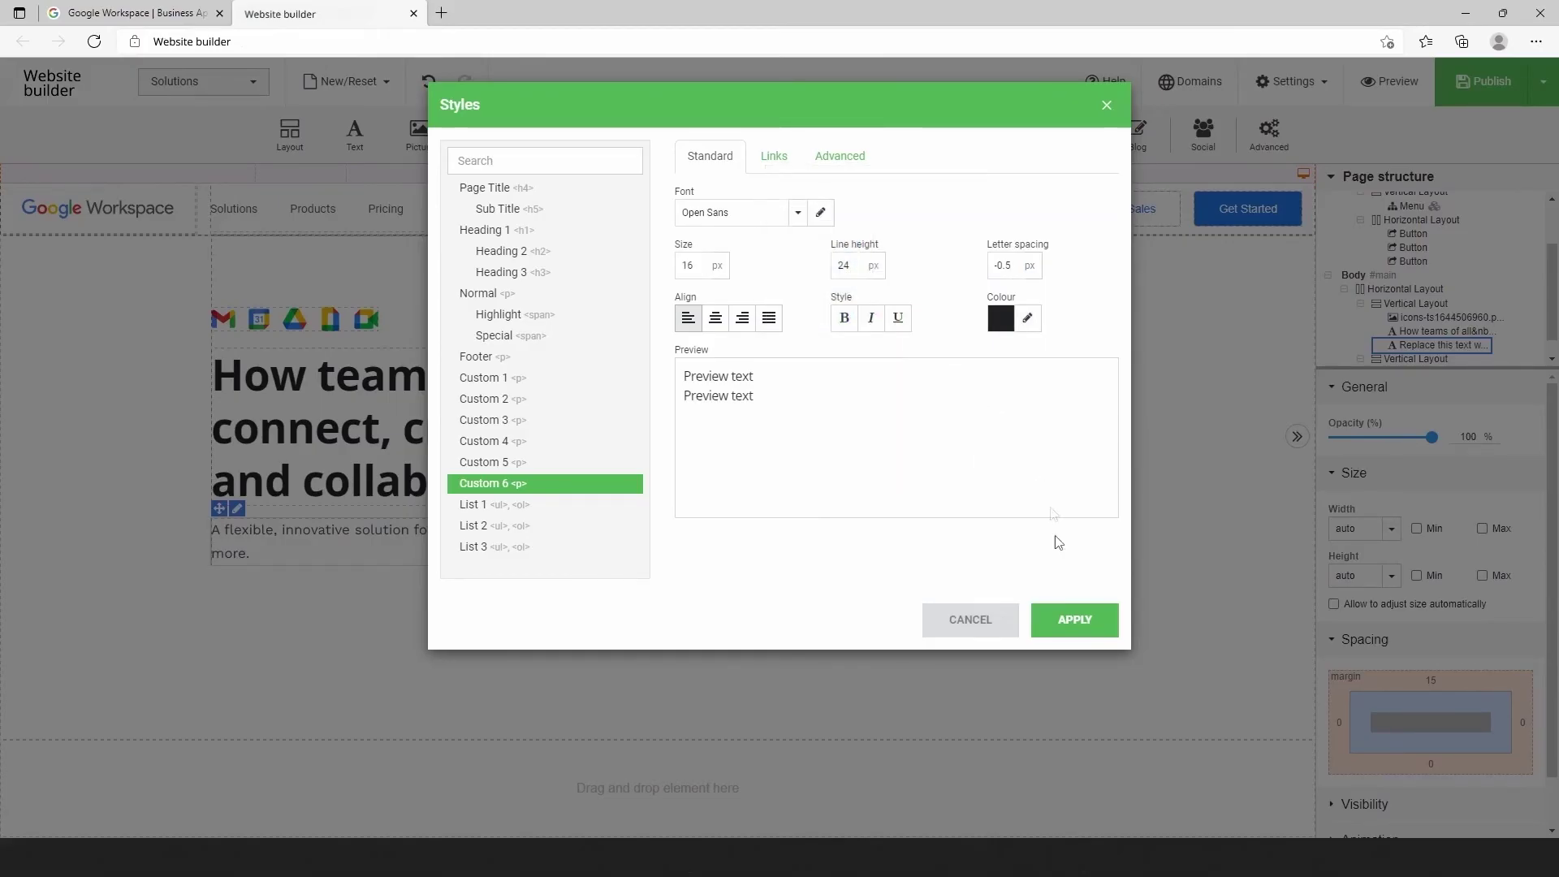
left_click(1075, 621)
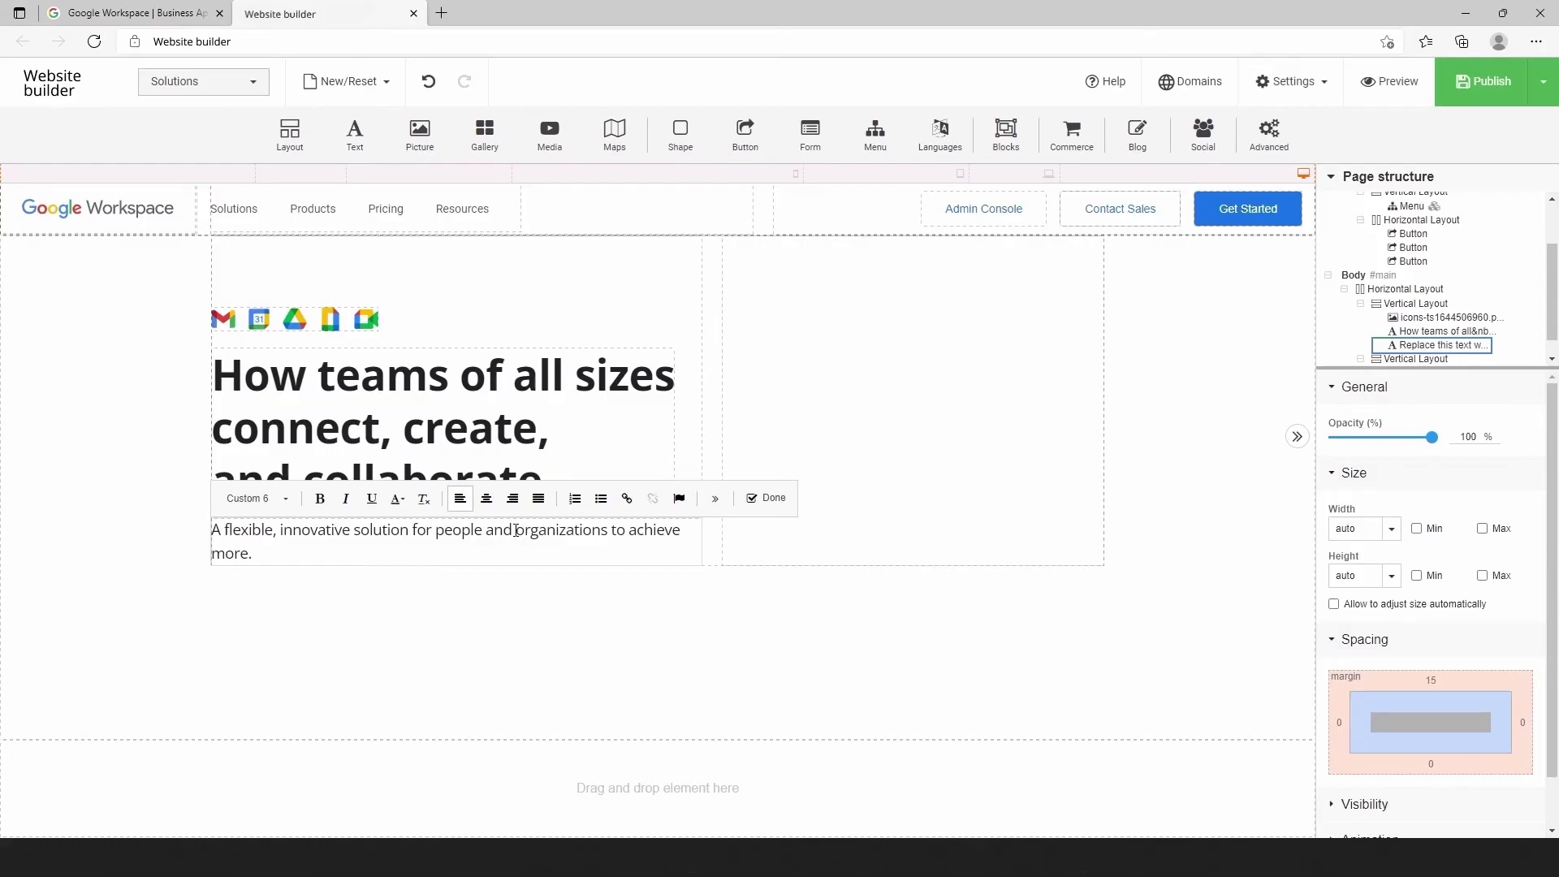
Duplicate the Get Started button and move the copy below the hero paragraph.
right_click(1274, 209)
left_click(1254, 260)
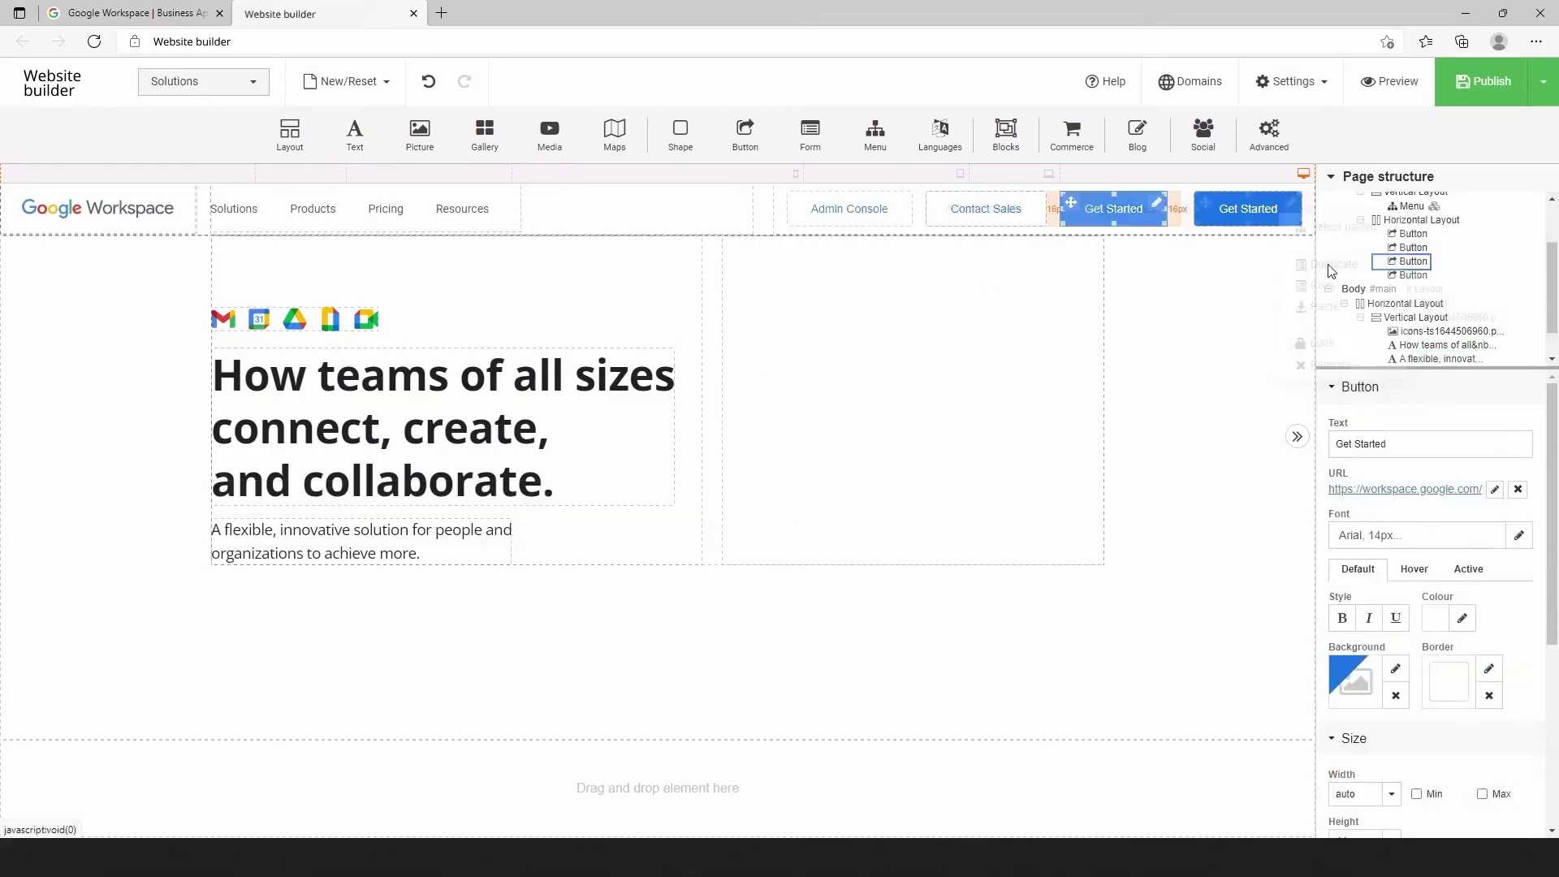
left_click_drag(1240, 205, 253, 579)
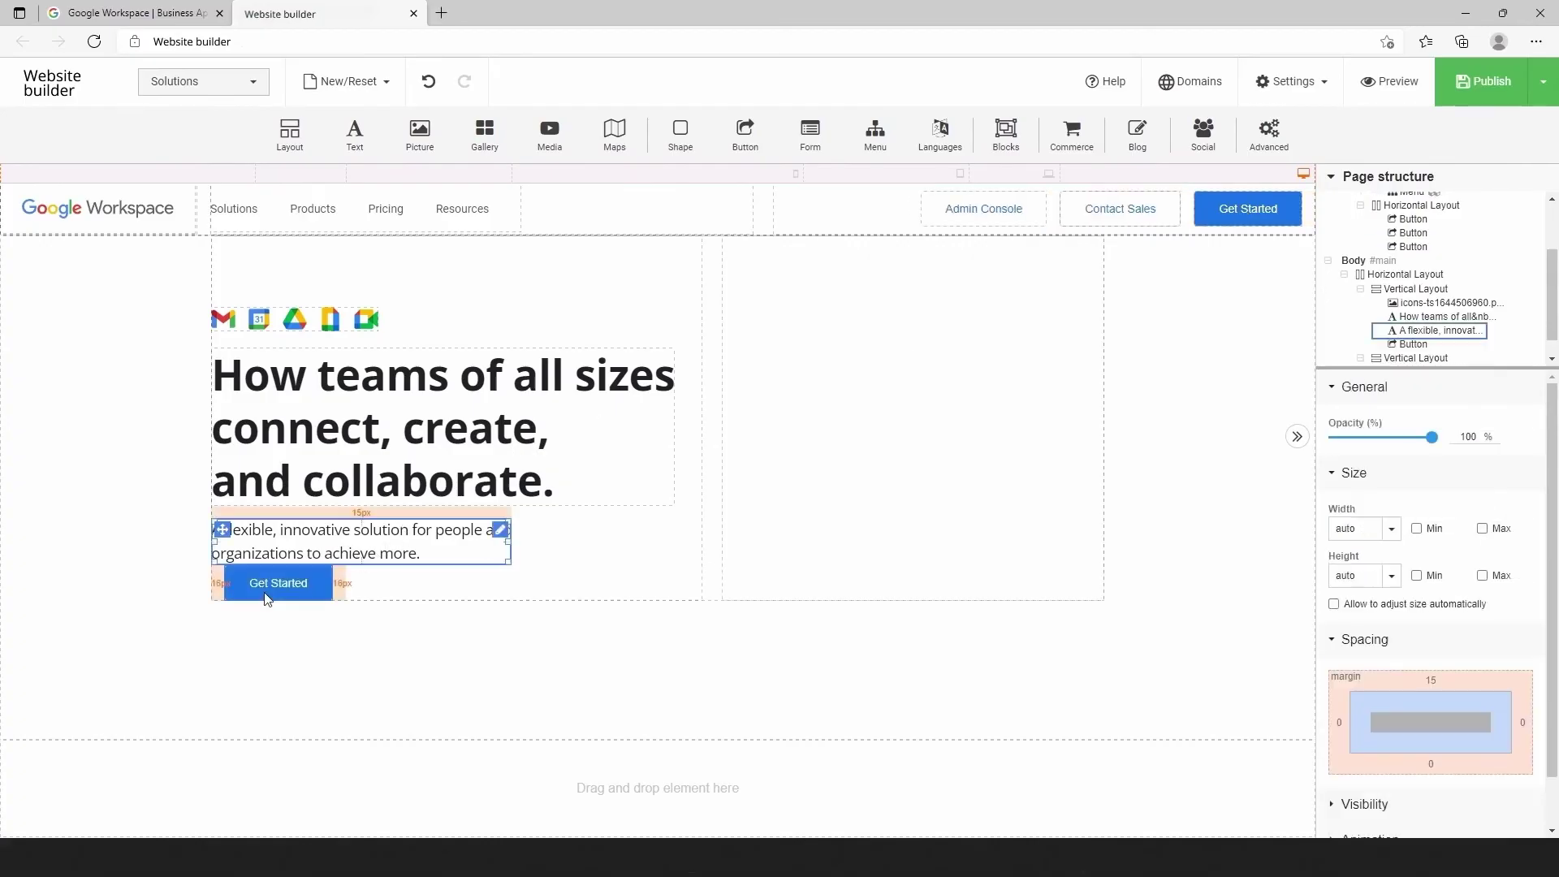
Set the button copy's margins to left 0, right 0 and top 25 px.
scroll(1436, 679, "down", 4)
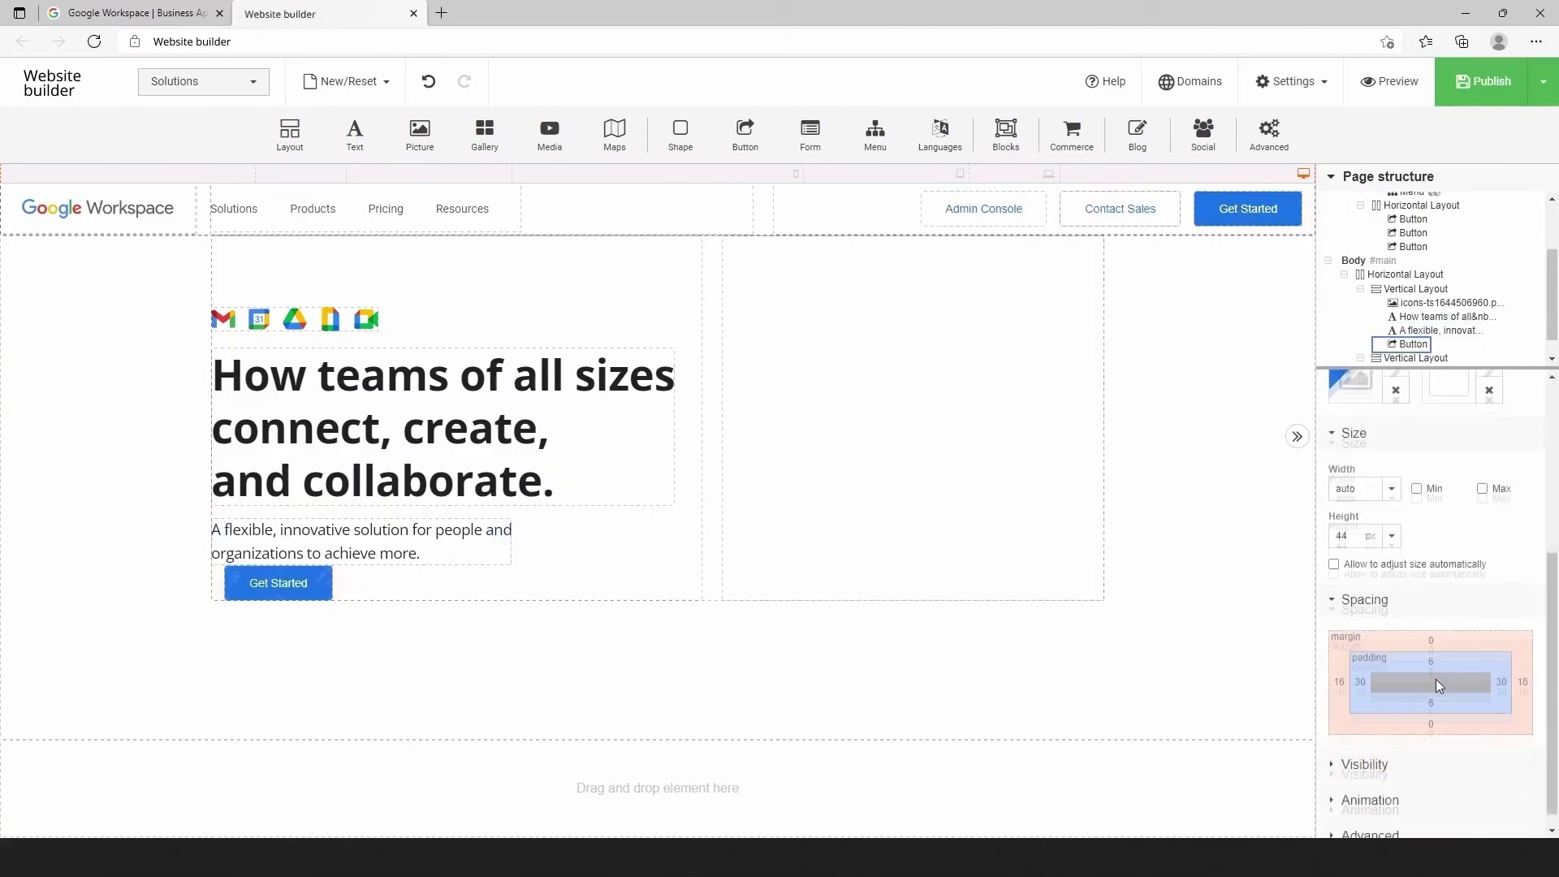
left_click(1337, 672)
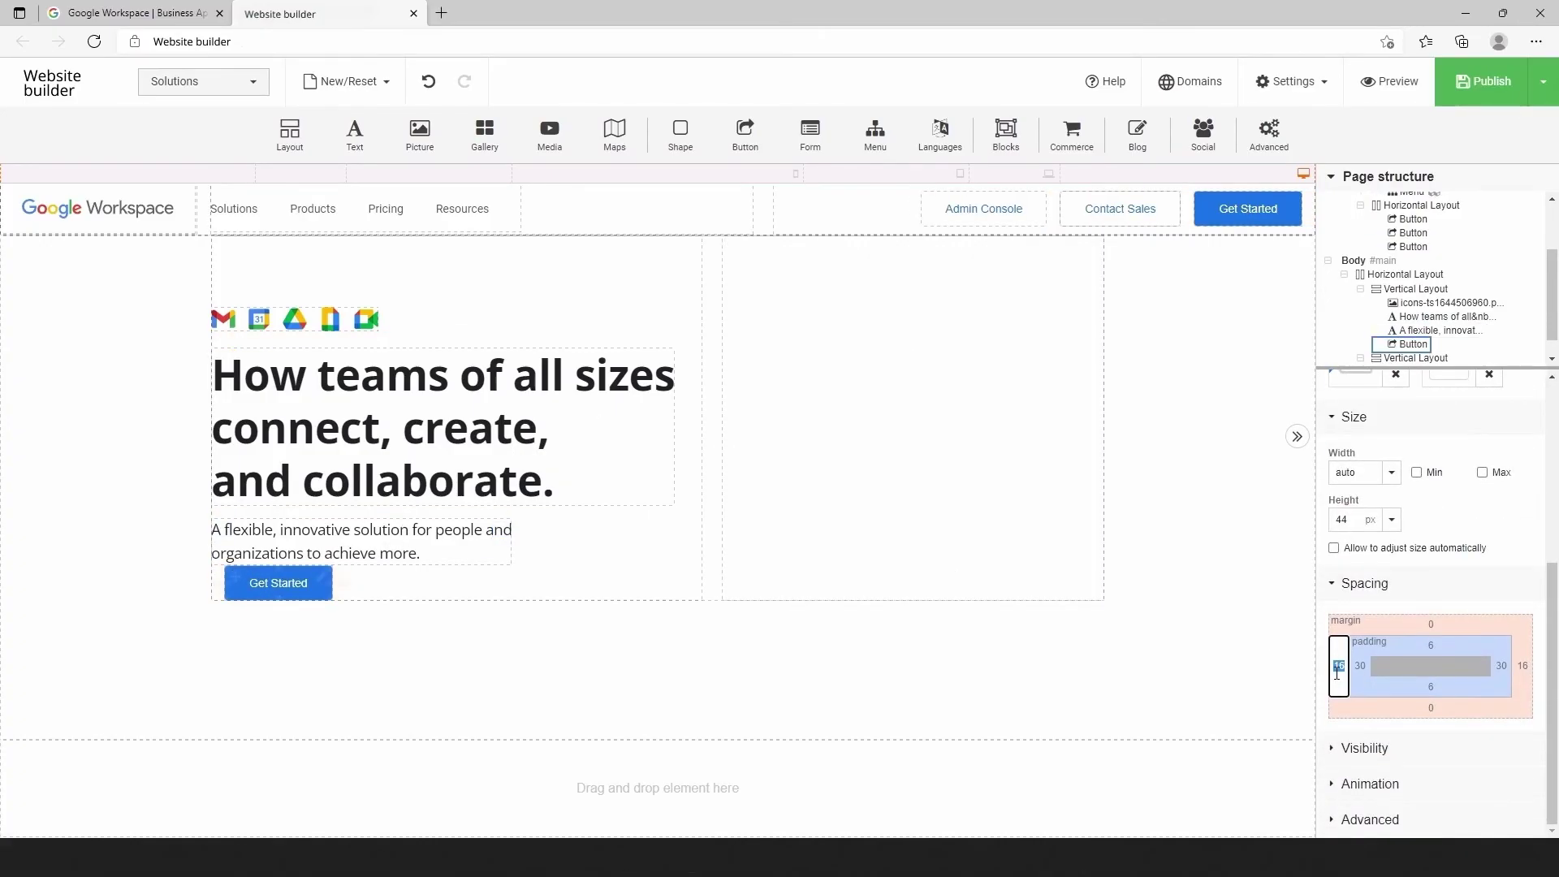
type("0")
left_click(1520, 668)
type("0")
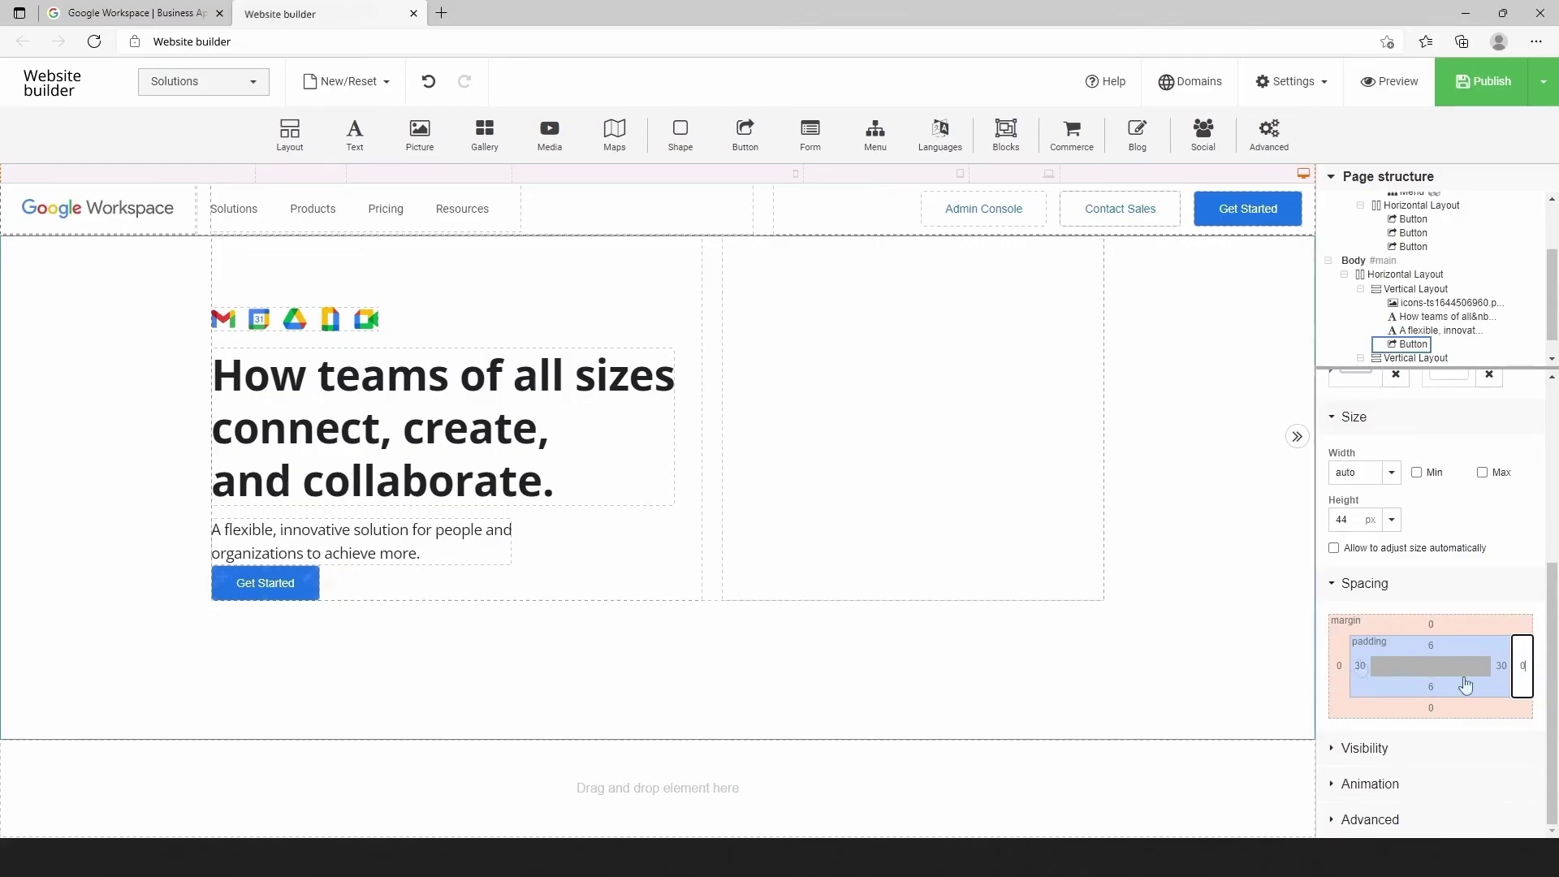
left_click(1444, 623)
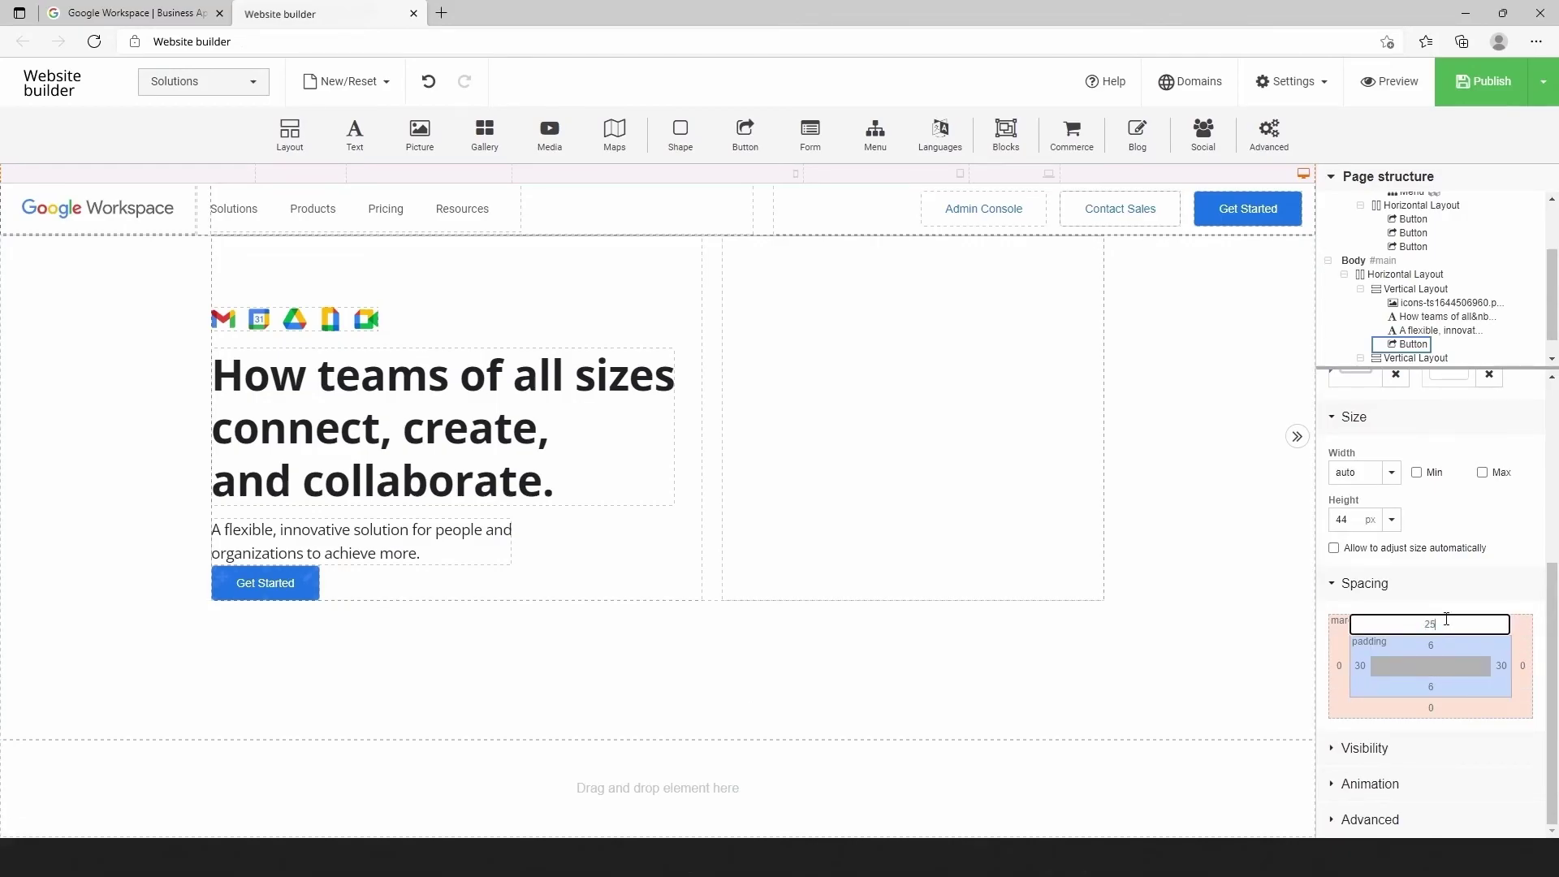
type("25")
key("Return")
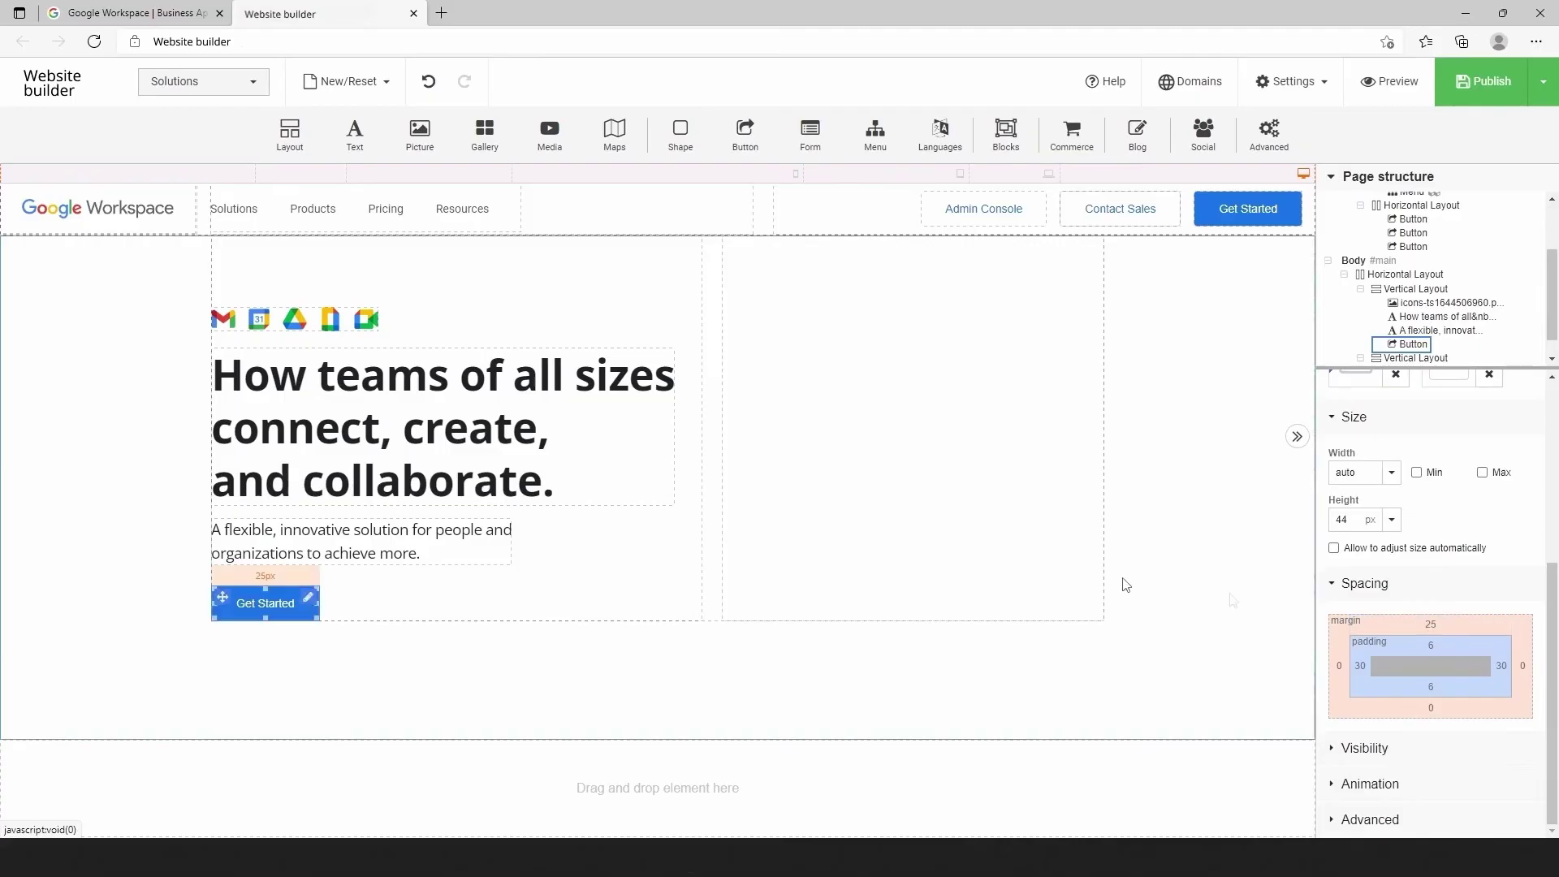
Add a Default picture to the hero's right column and upload workspace_motion_still.
left_click(831, 578)
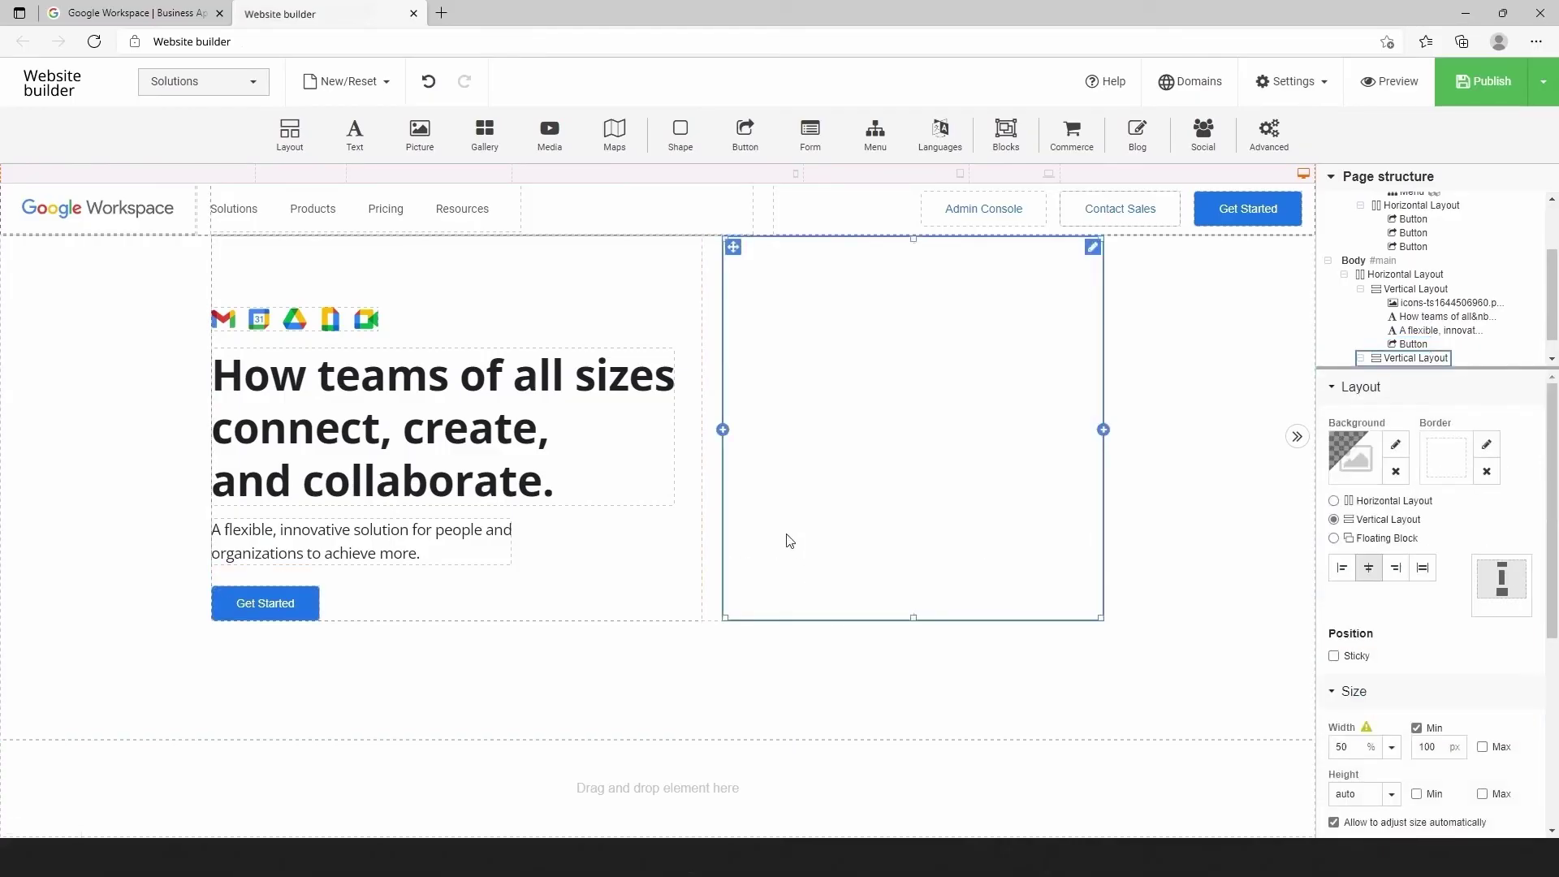
left_click_drag(420, 132, 768, 368)
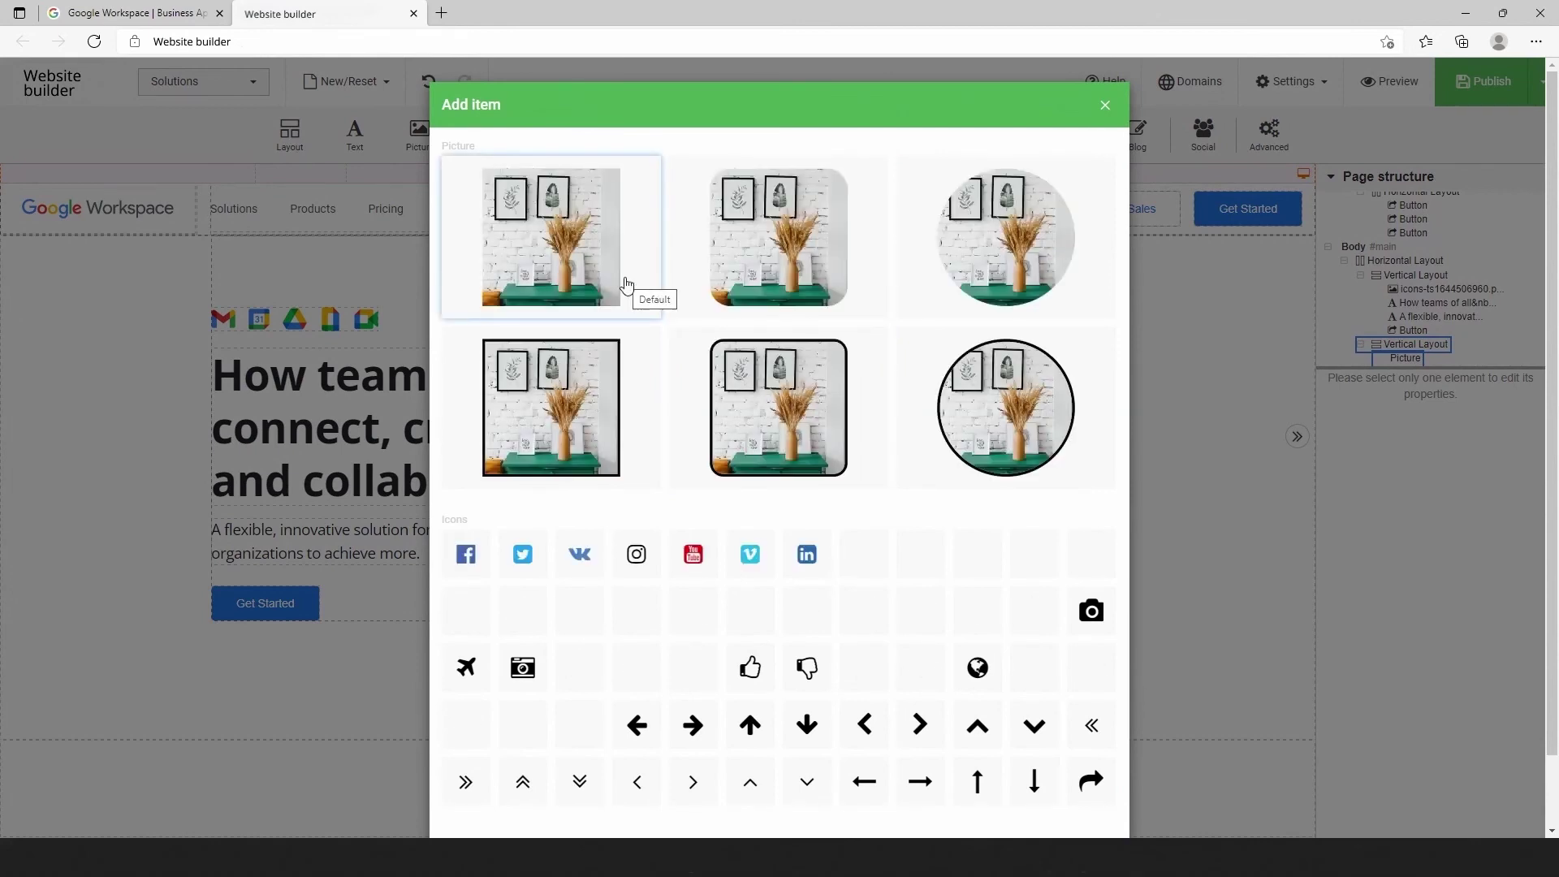
left_click(630, 288)
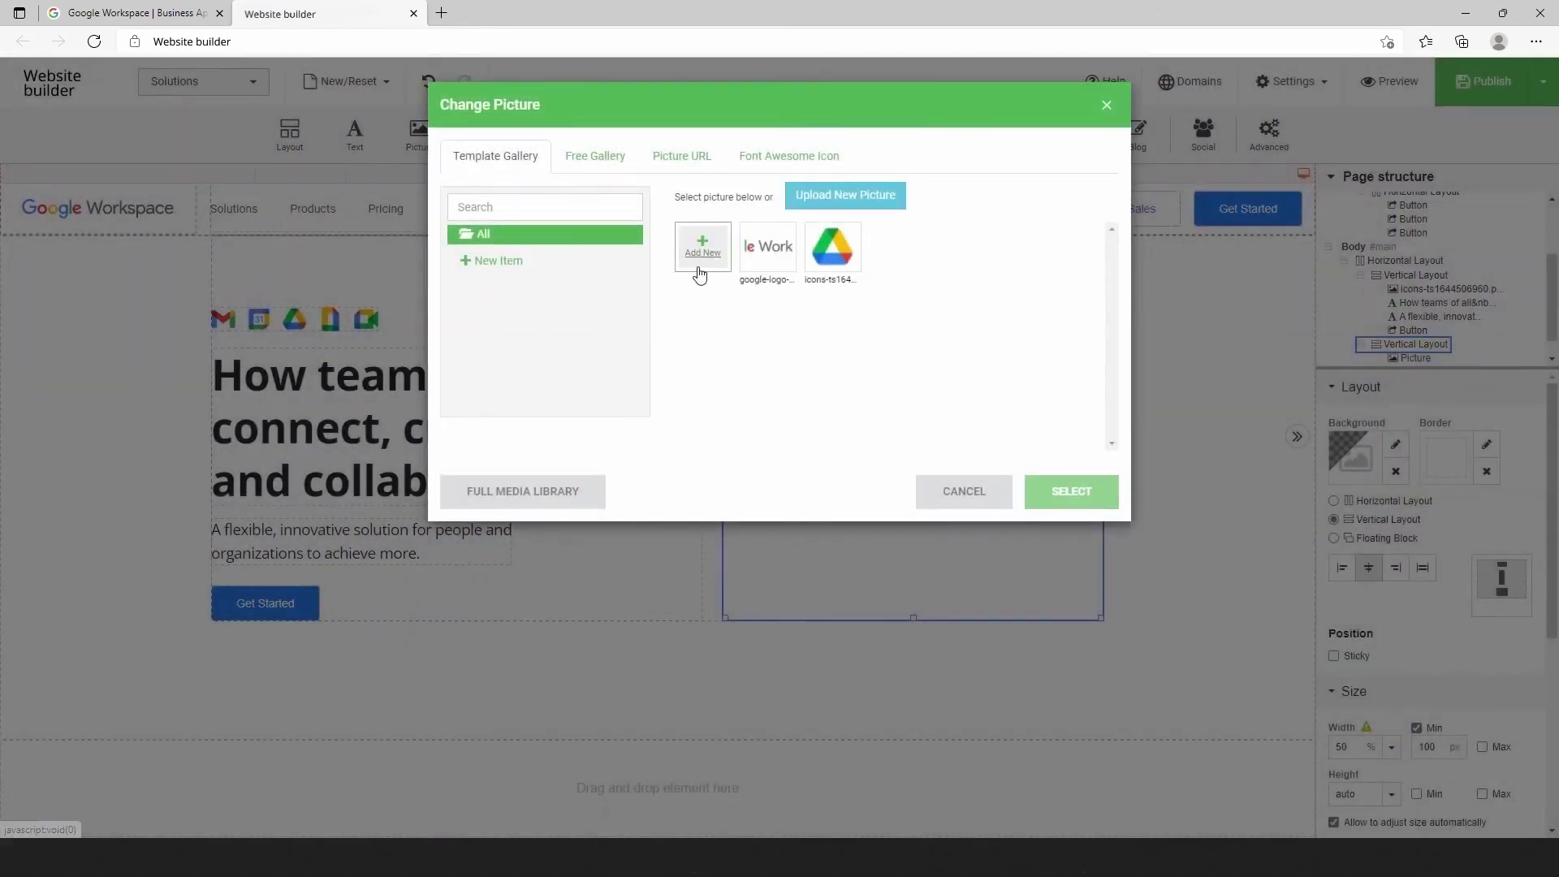
left_click(698, 266)
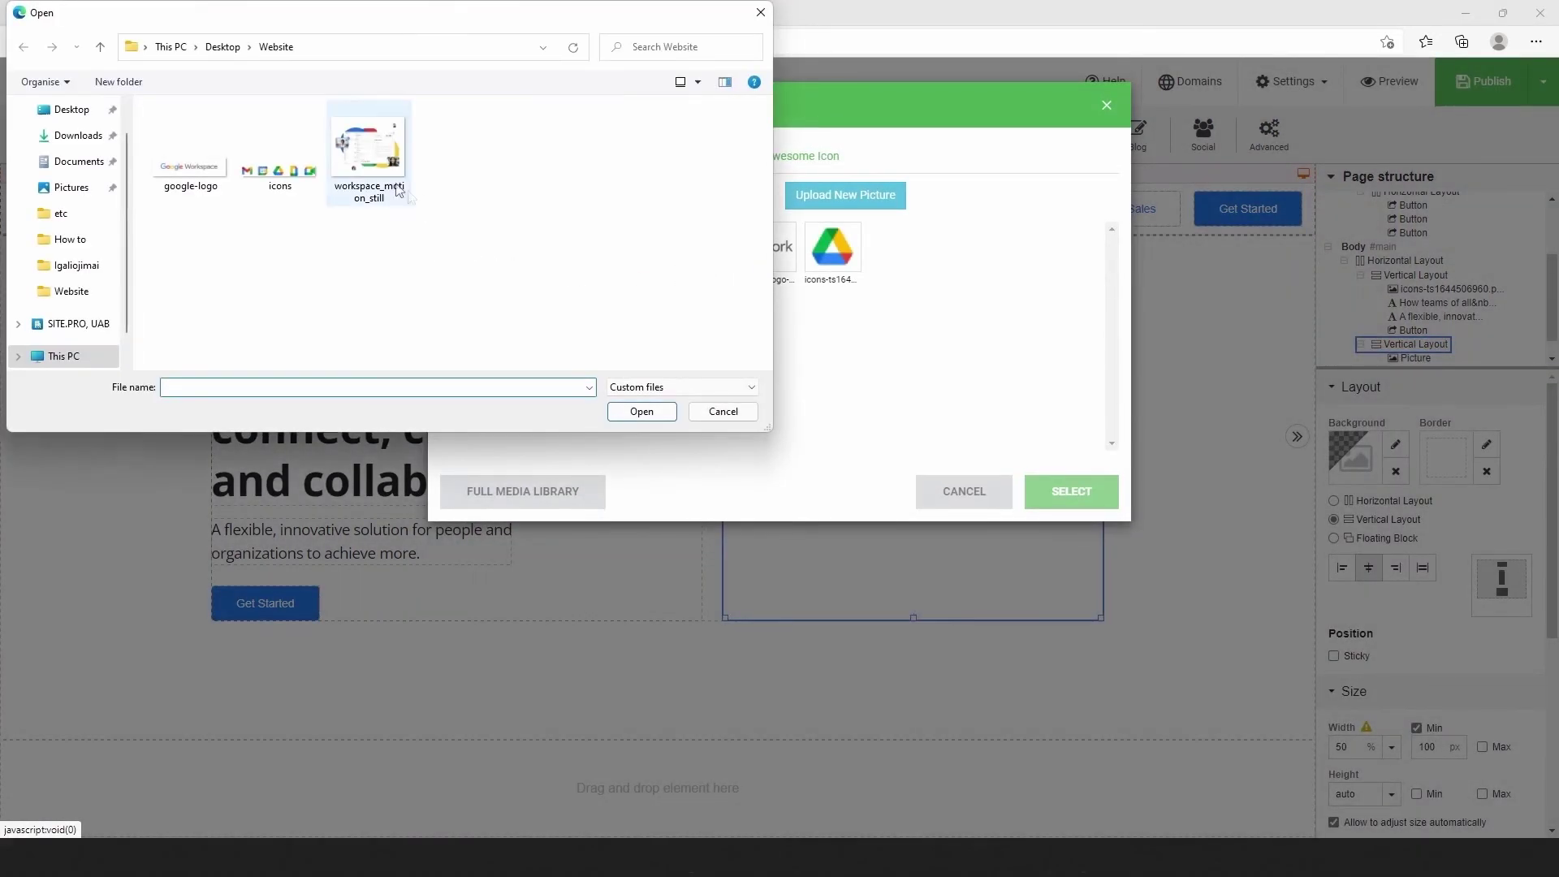
left_click(368, 150)
left_click(642, 412)
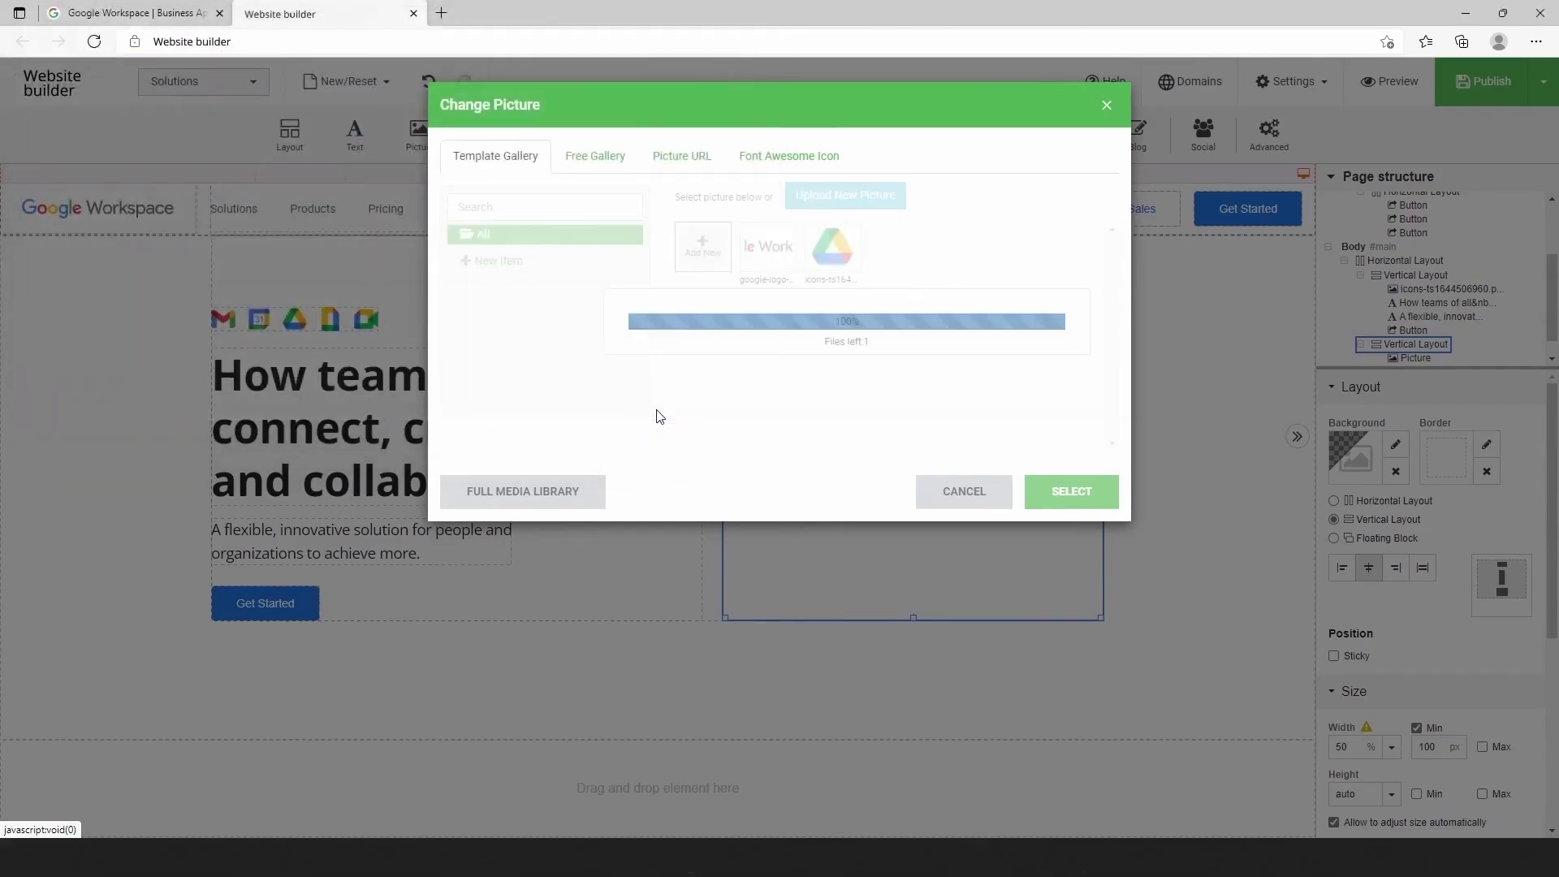
Insert the illustration and set its column to horizontal layout, bottom-aligned.
left_click(1098, 491)
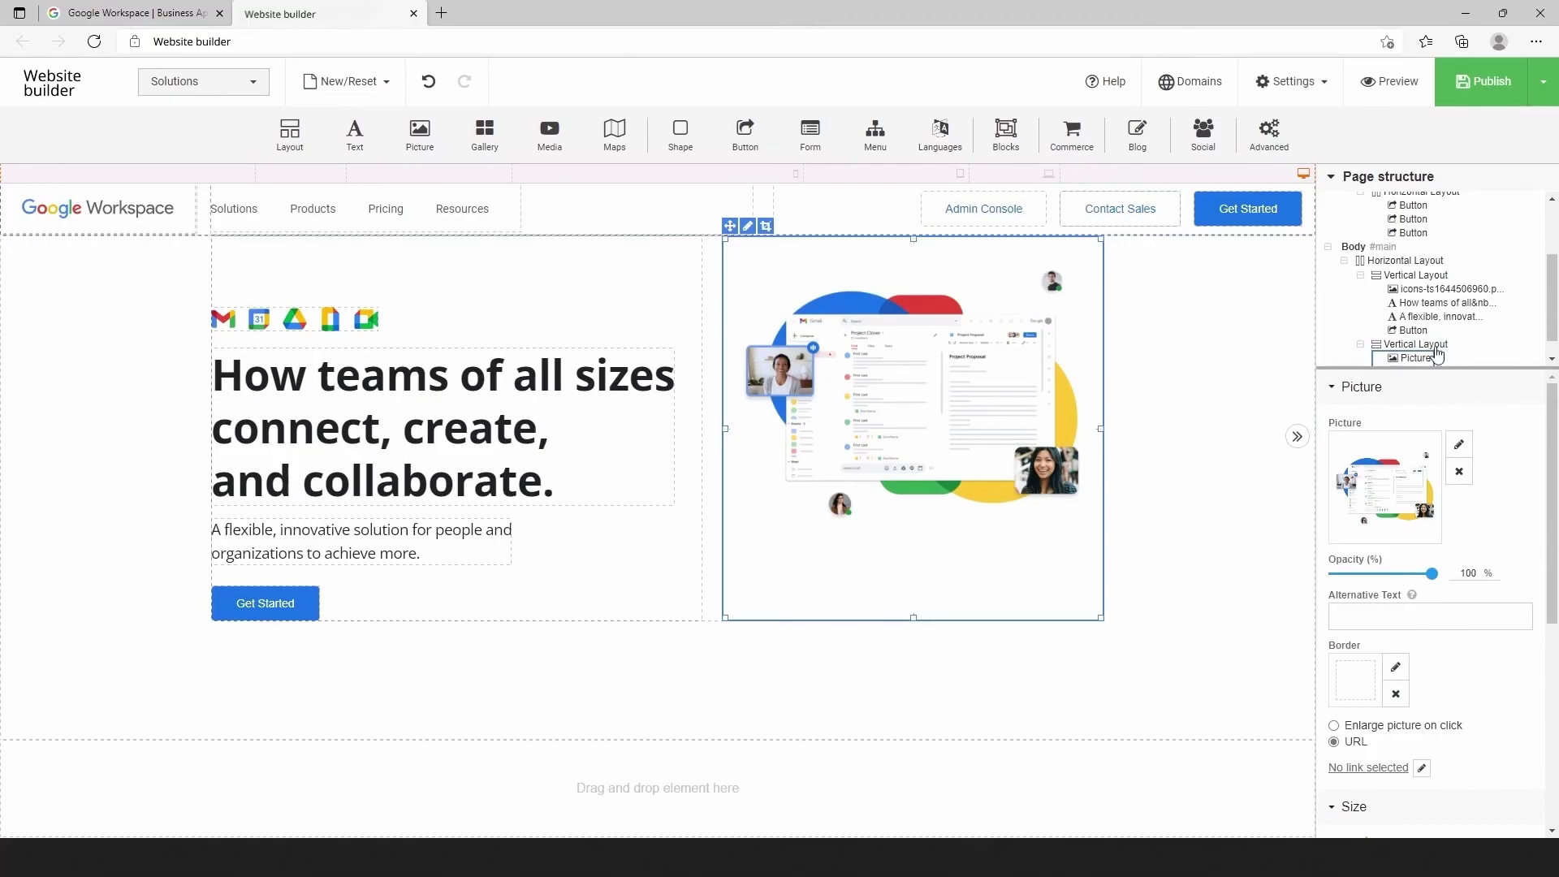
left_click(1334, 501)
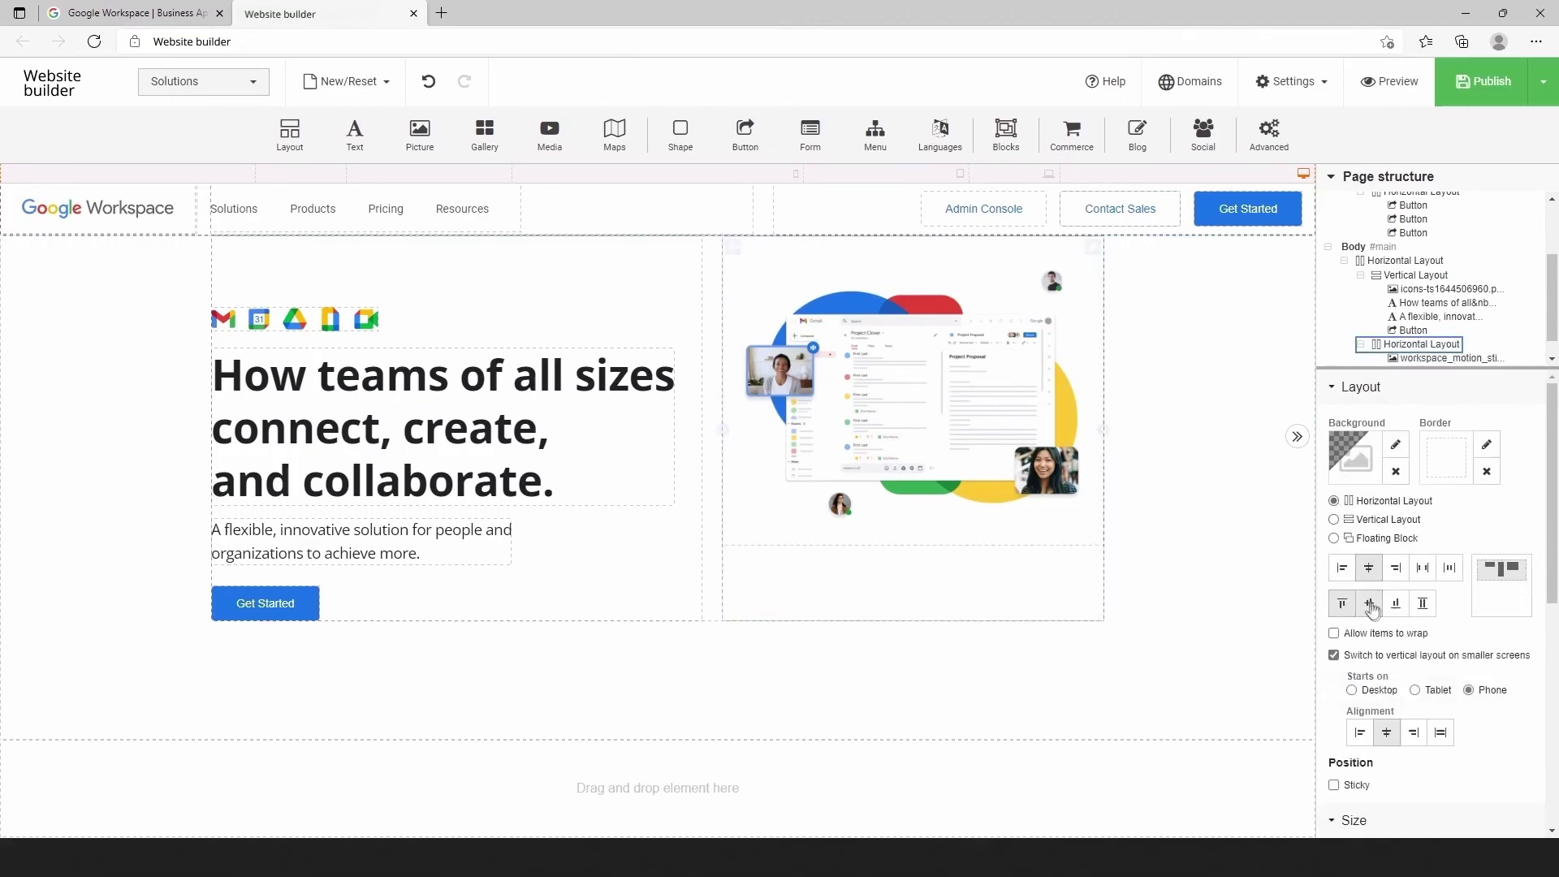
left_click(1395, 605)
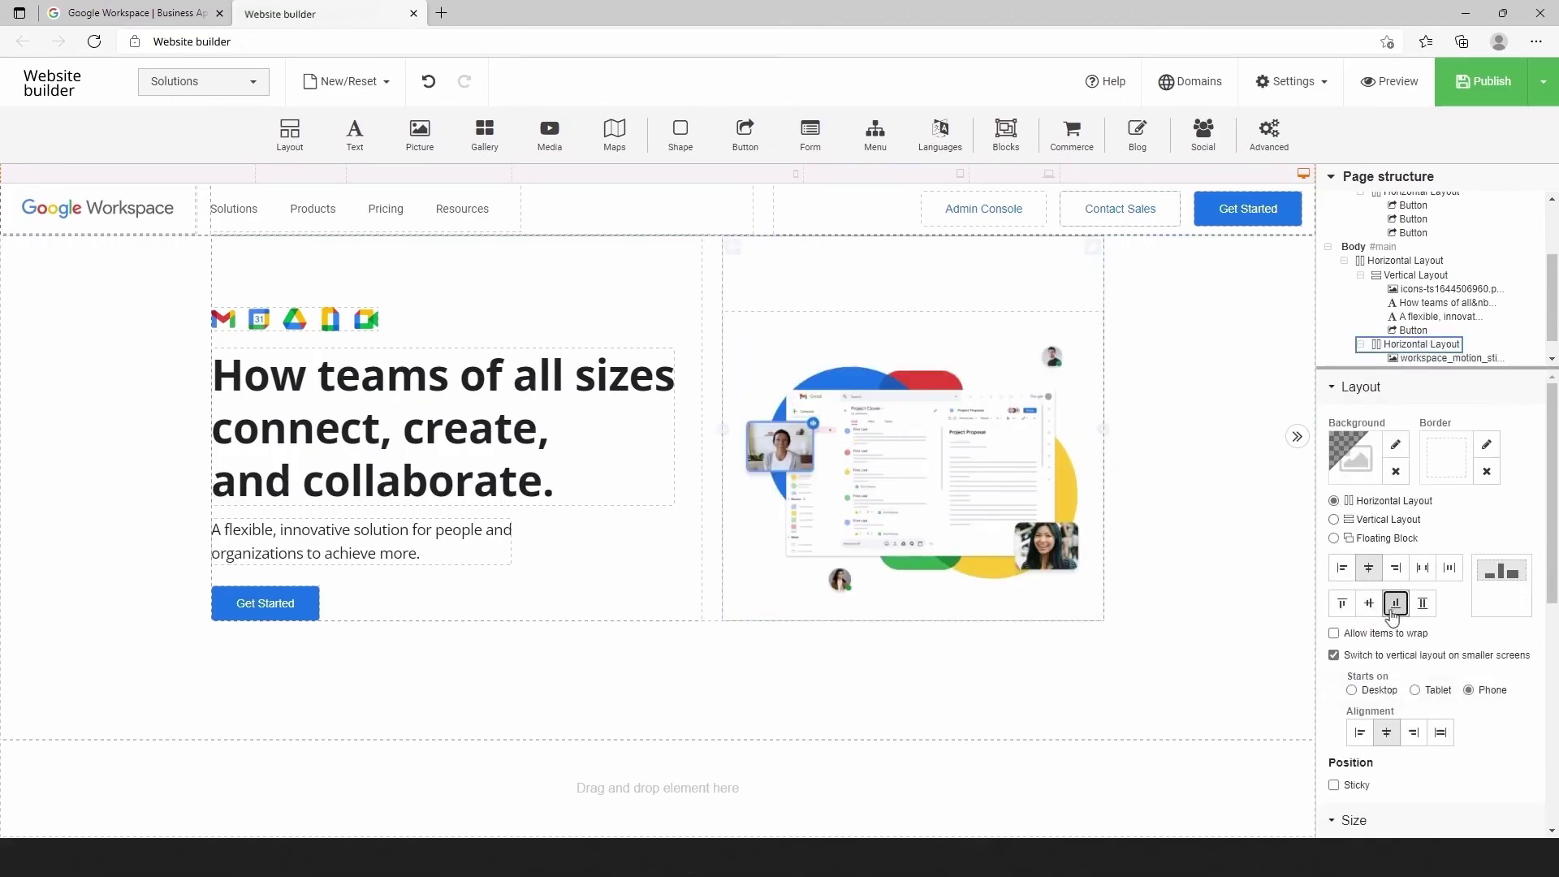
left_click(1163, 707)
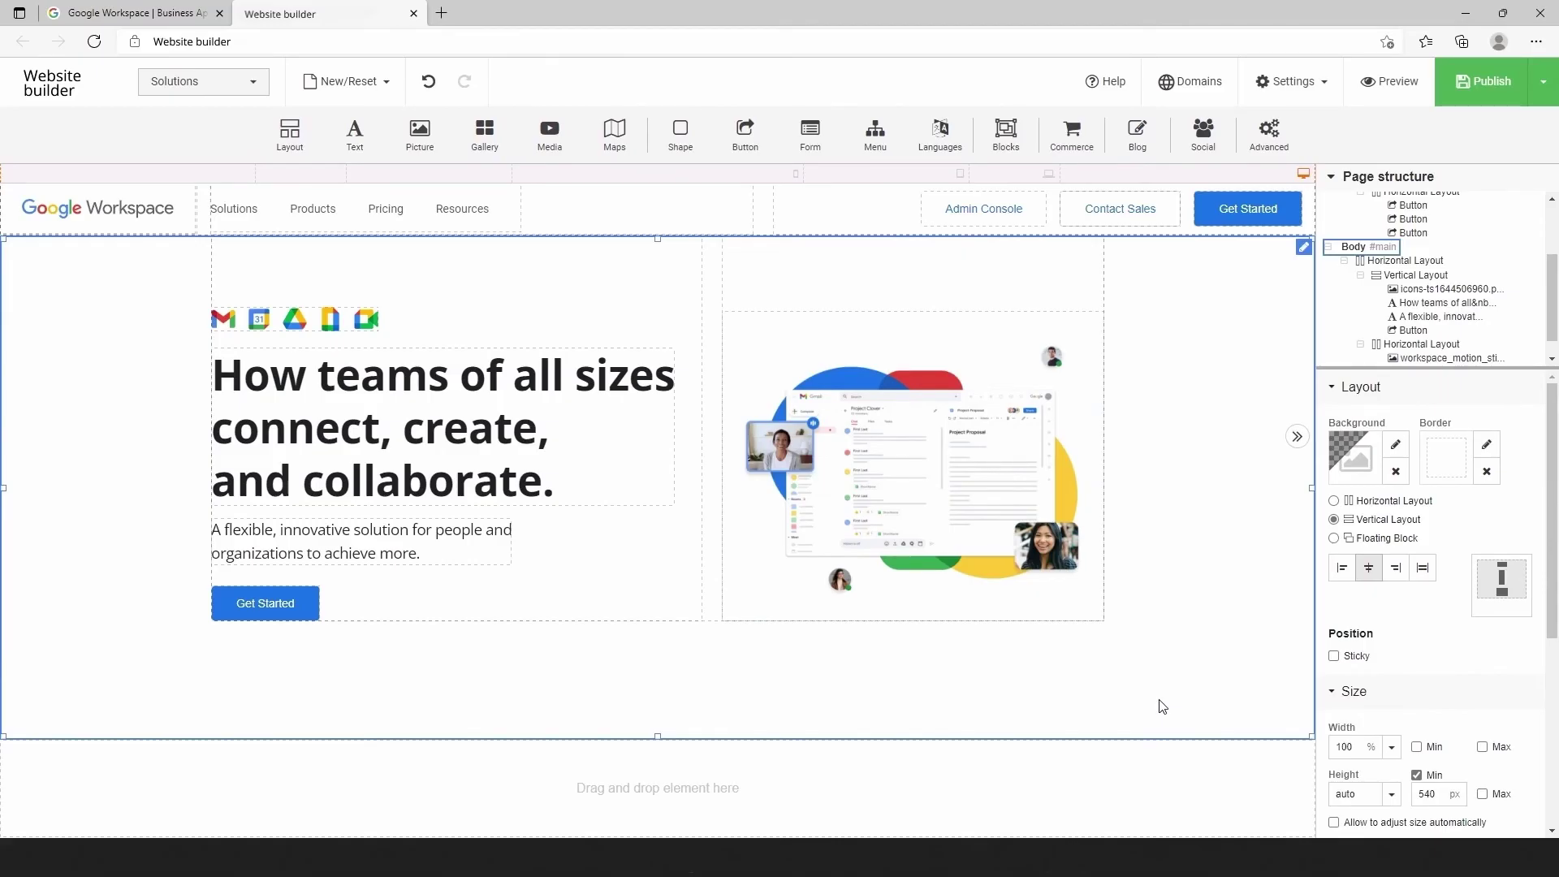
left_click(1393, 81)
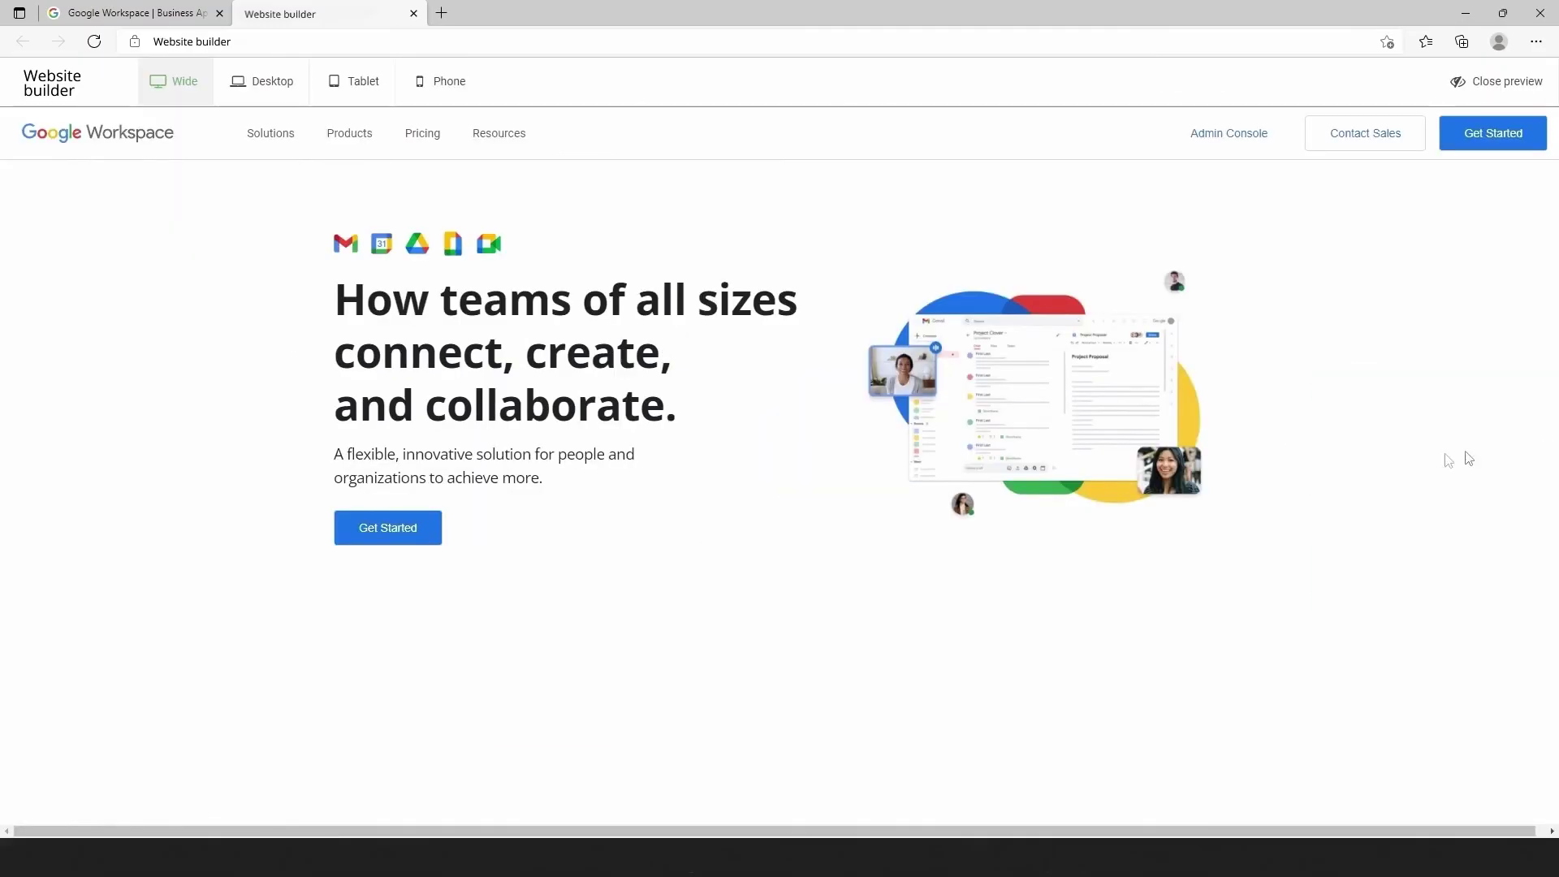
left_click(76, 14)
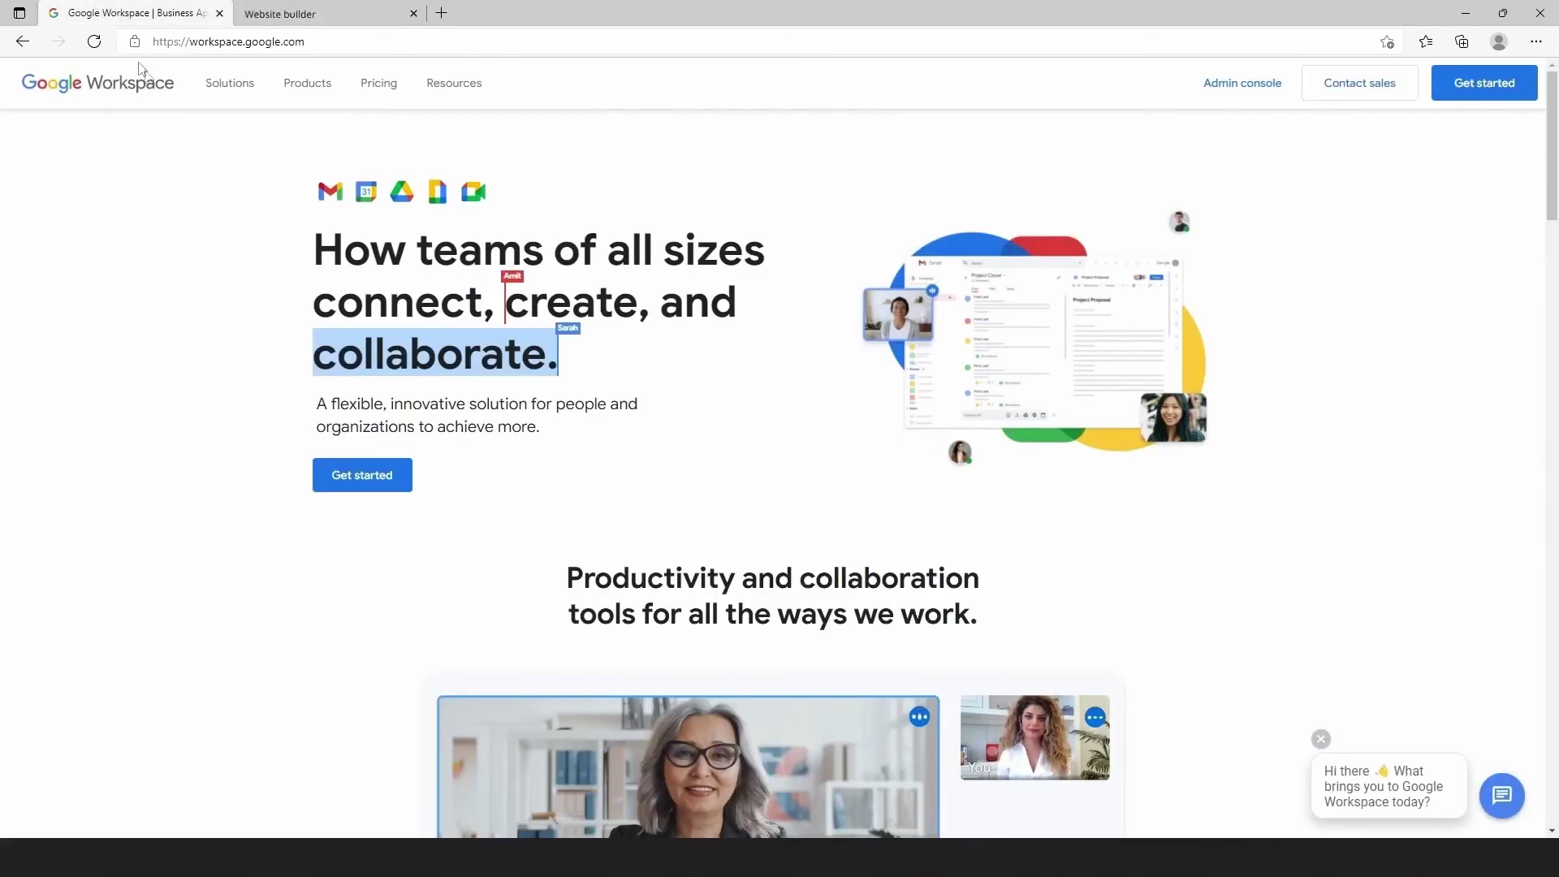
left_click(278, 16)
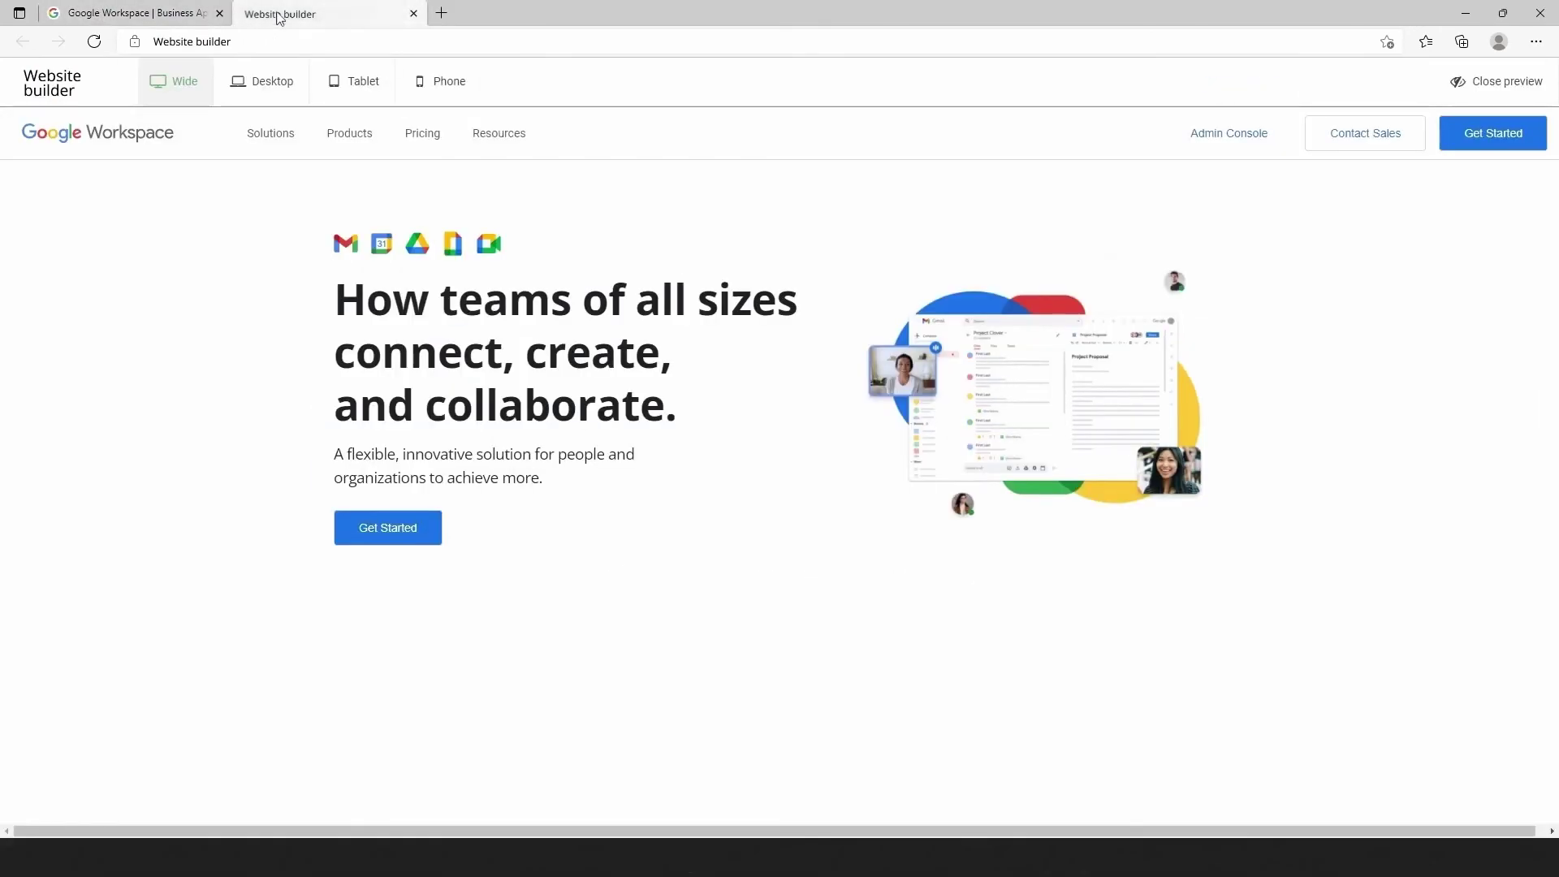
left_click(1462, 81)
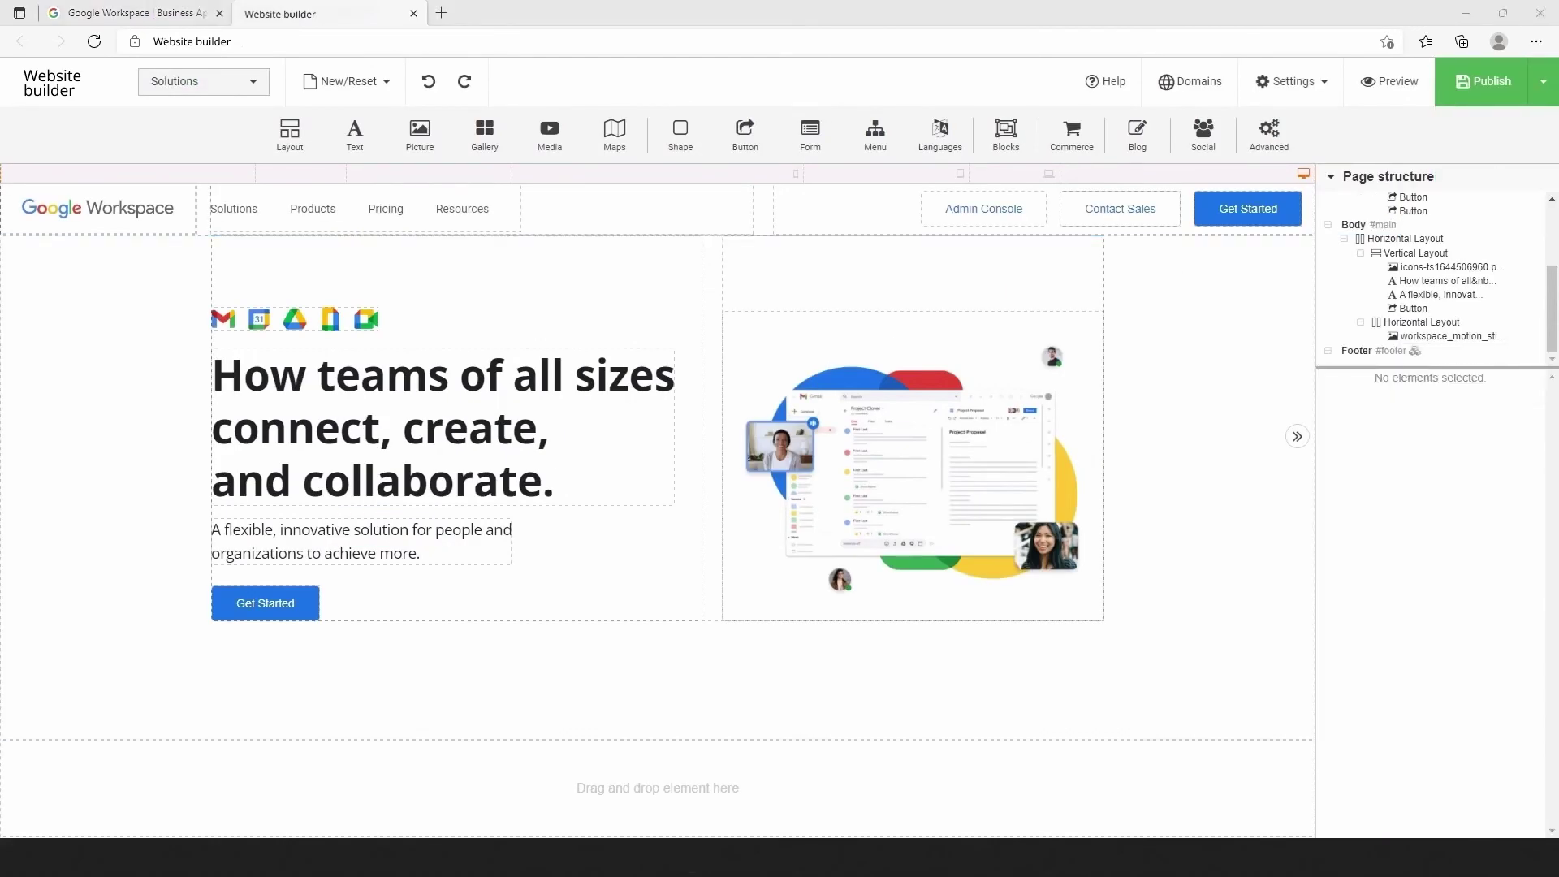
Add a blank row below the hero capped at 1100 px and drop a text block in.
left_click_drag(290, 130, 575, 655)
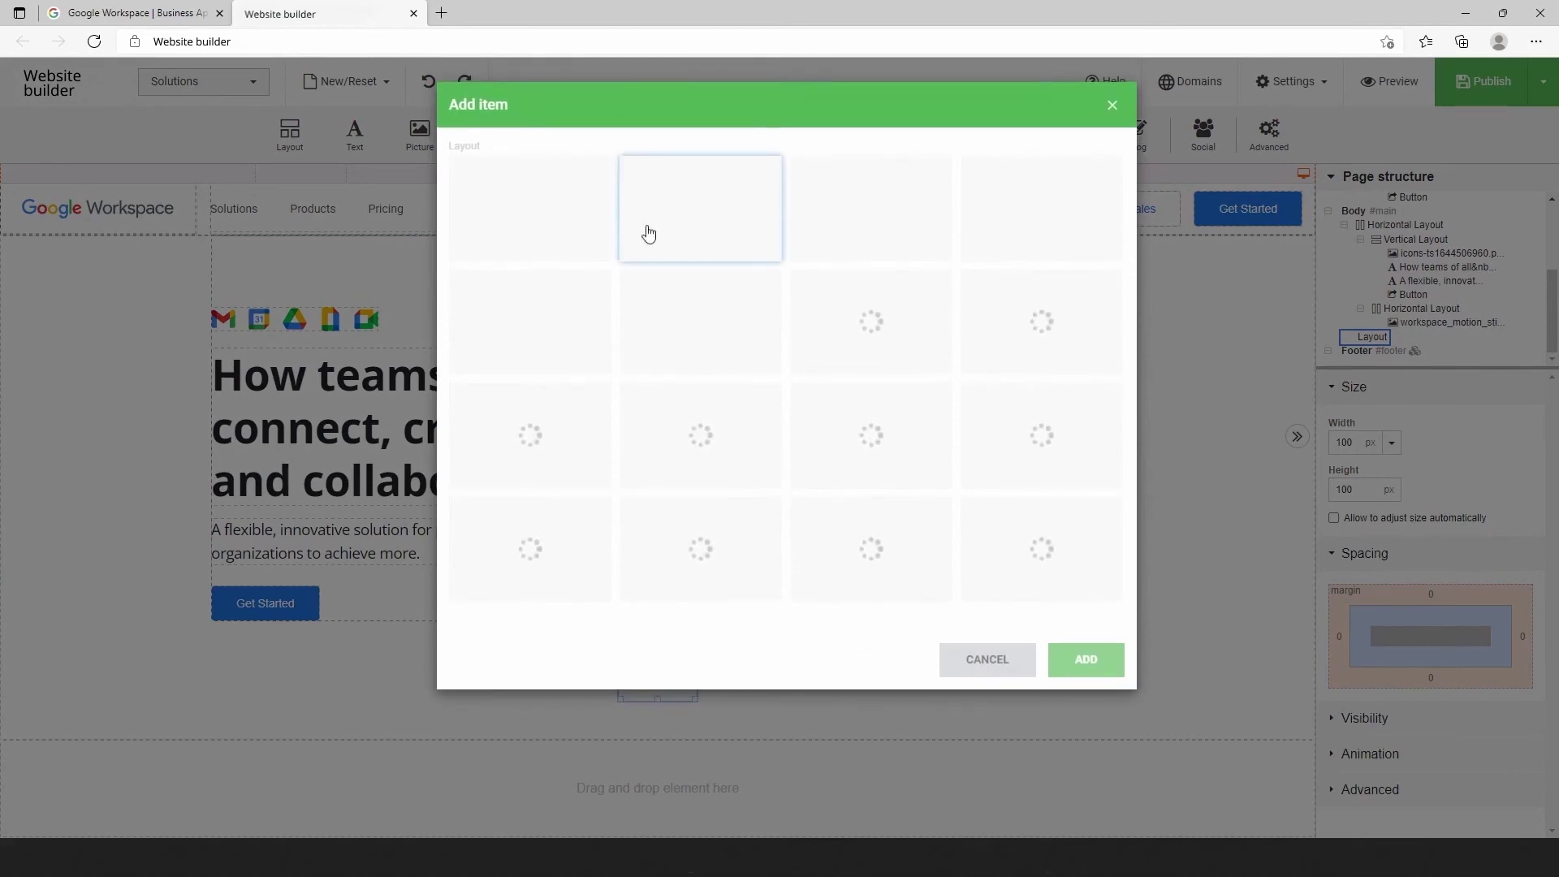
double_click(552, 235)
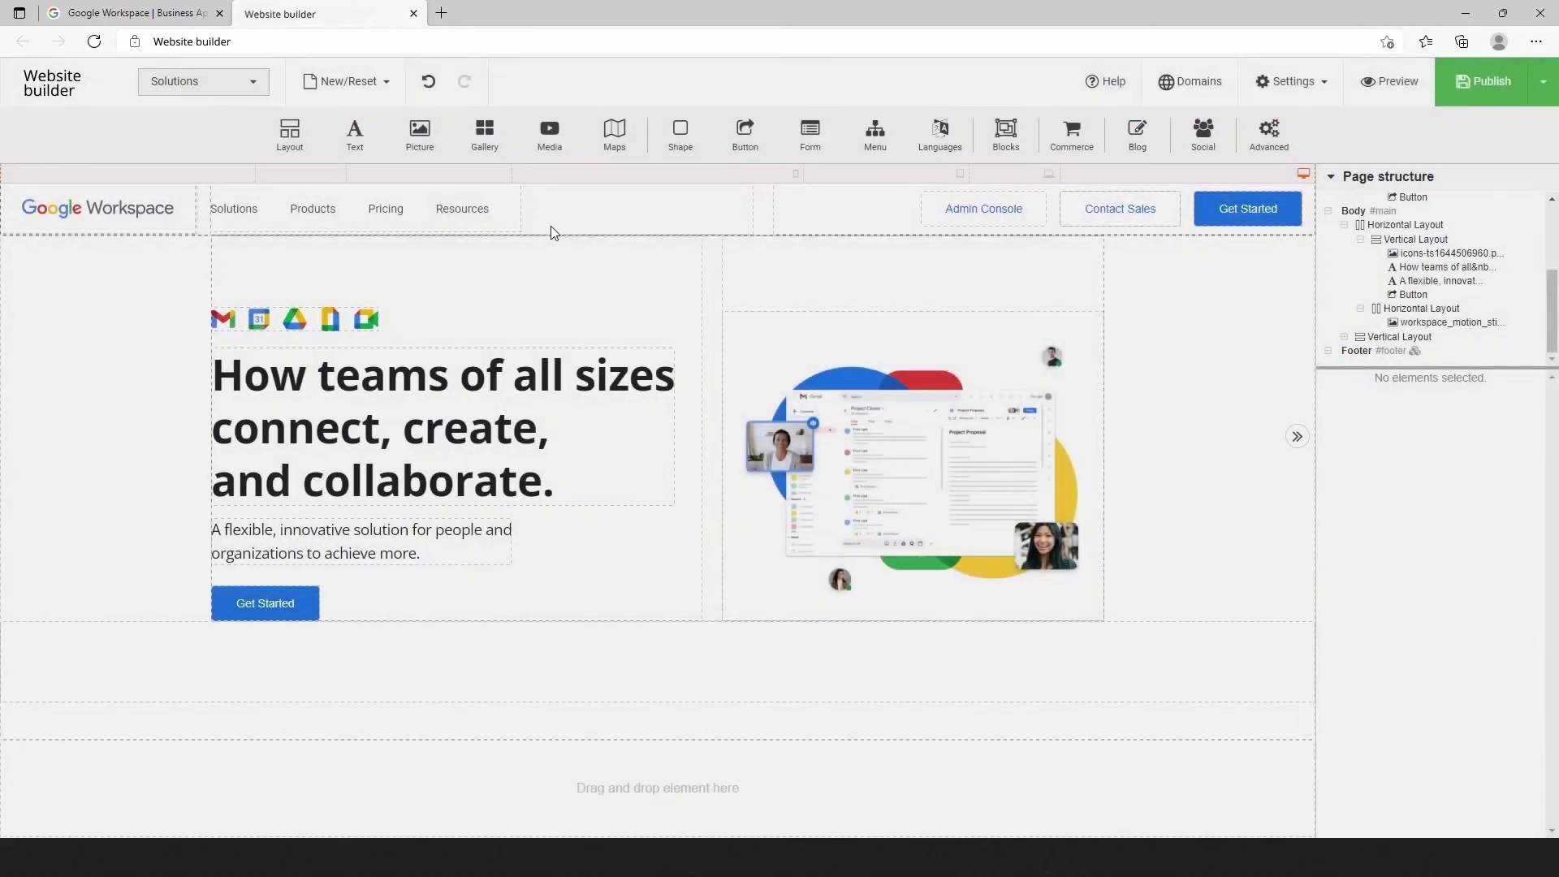
left_click(674, 658)
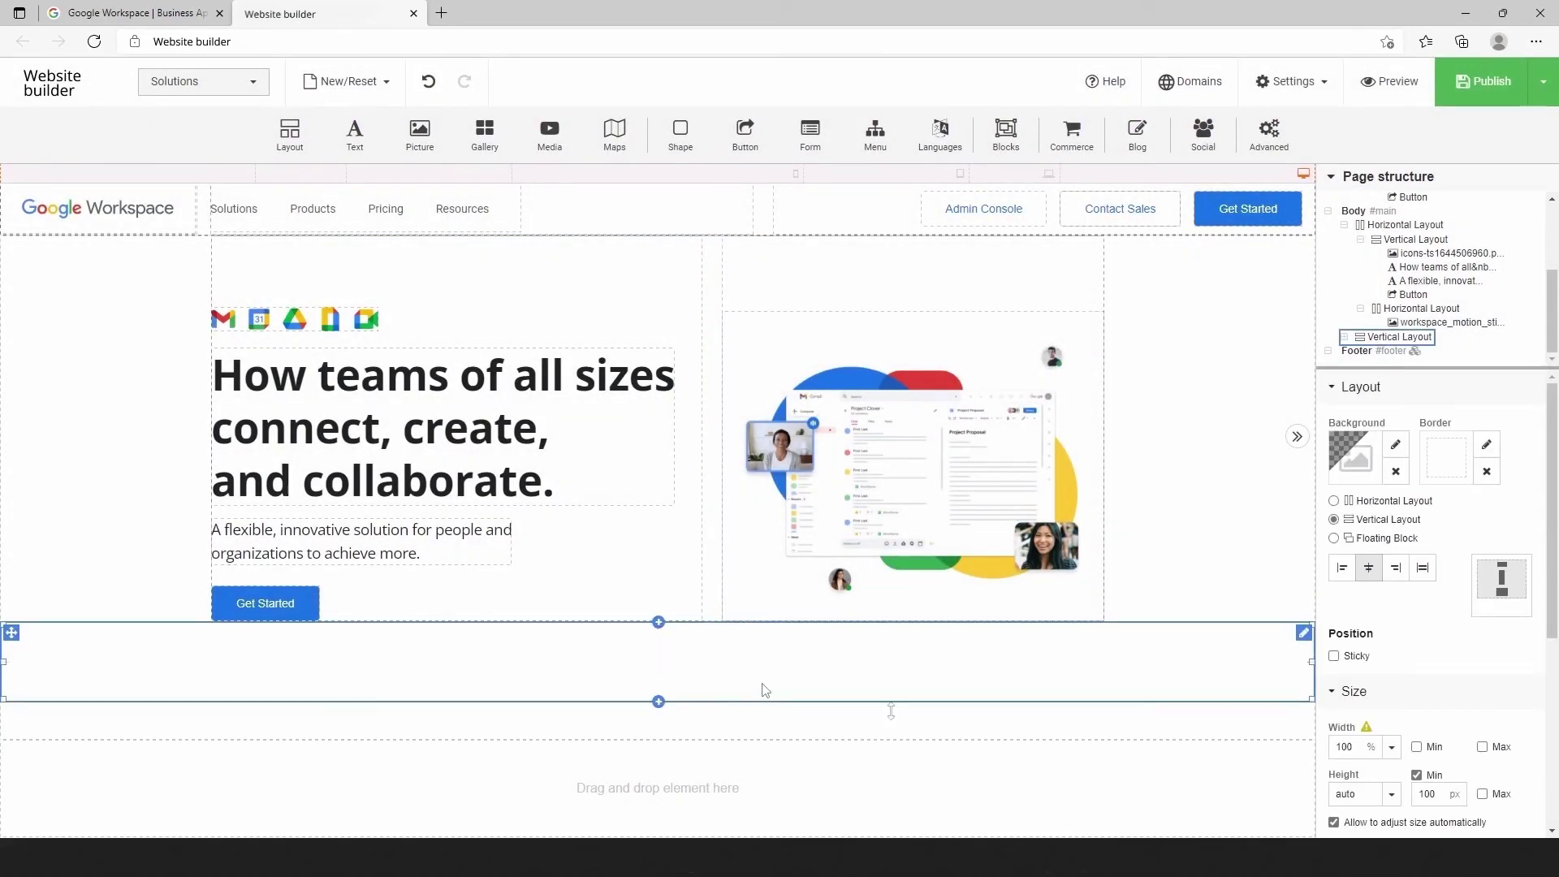
left_click(1484, 747)
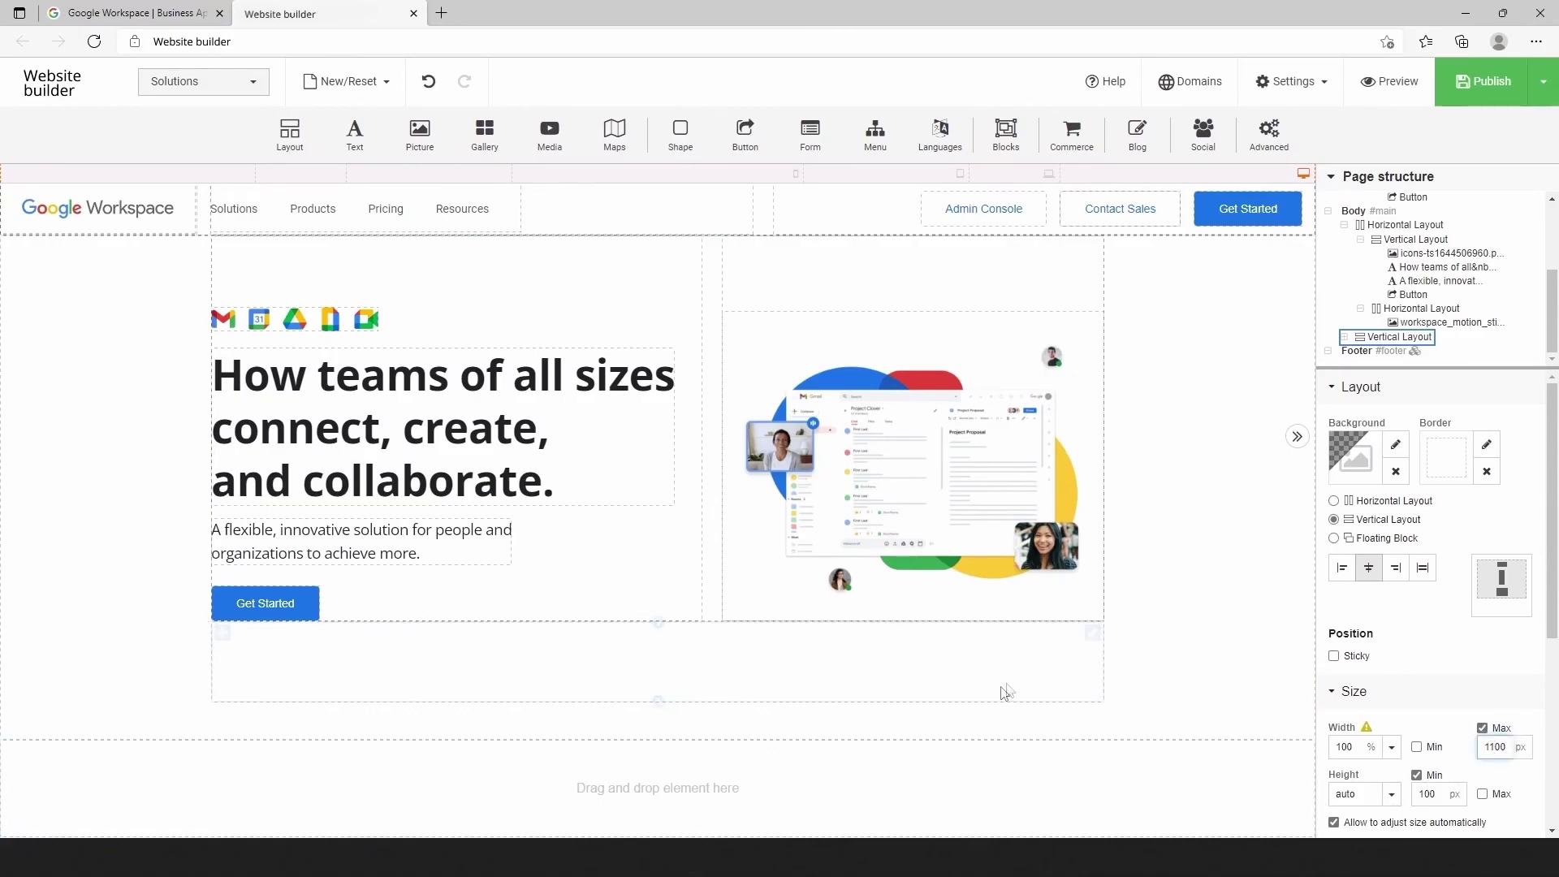
left_click(786, 660)
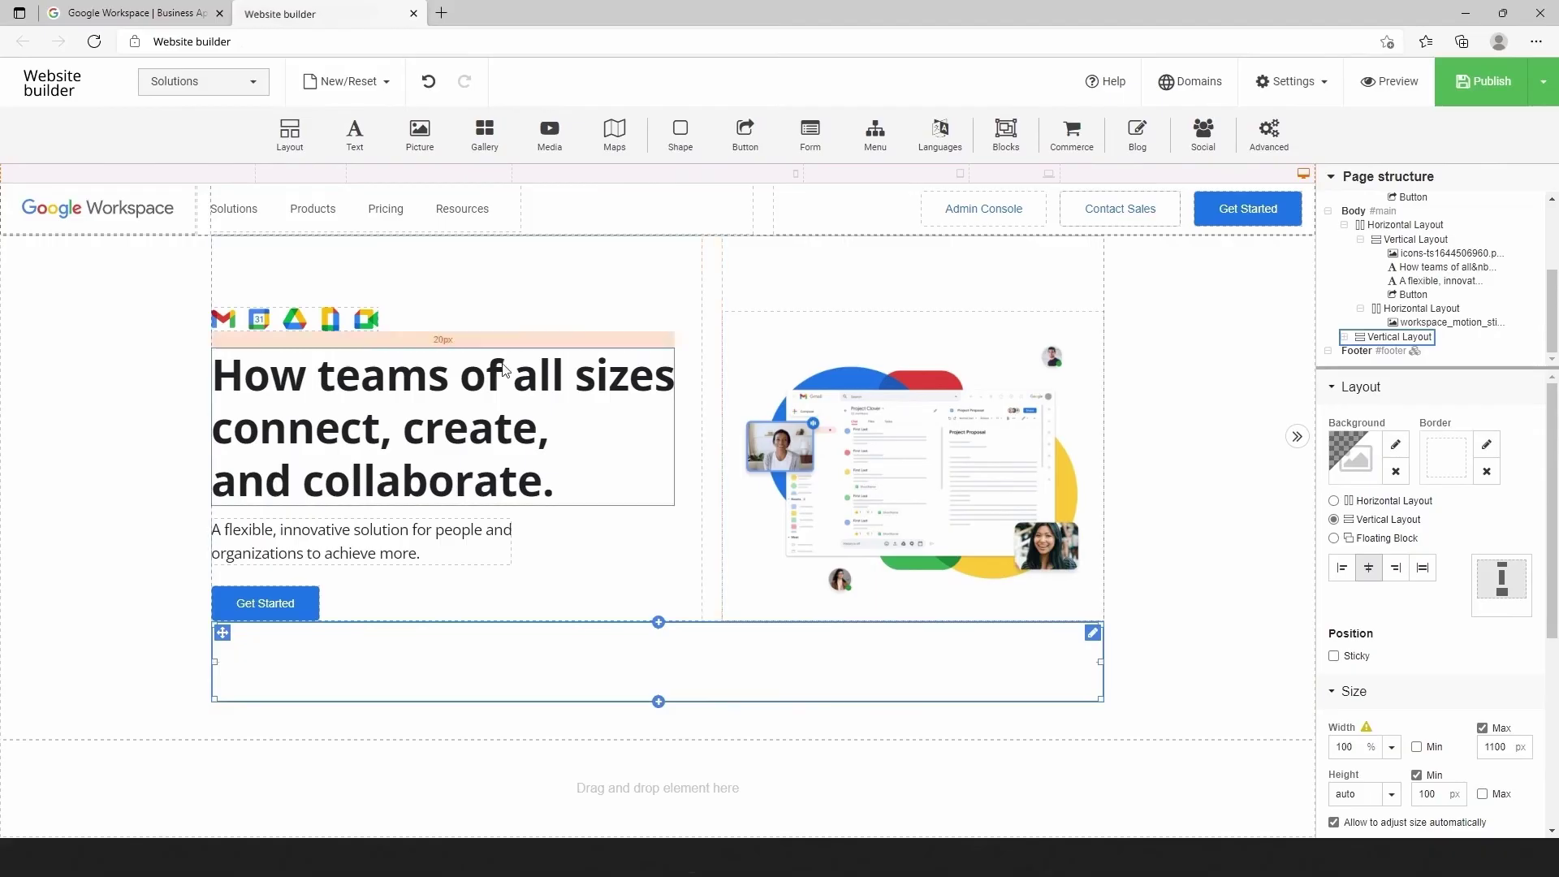
left_click_drag(376, 154, 509, 674)
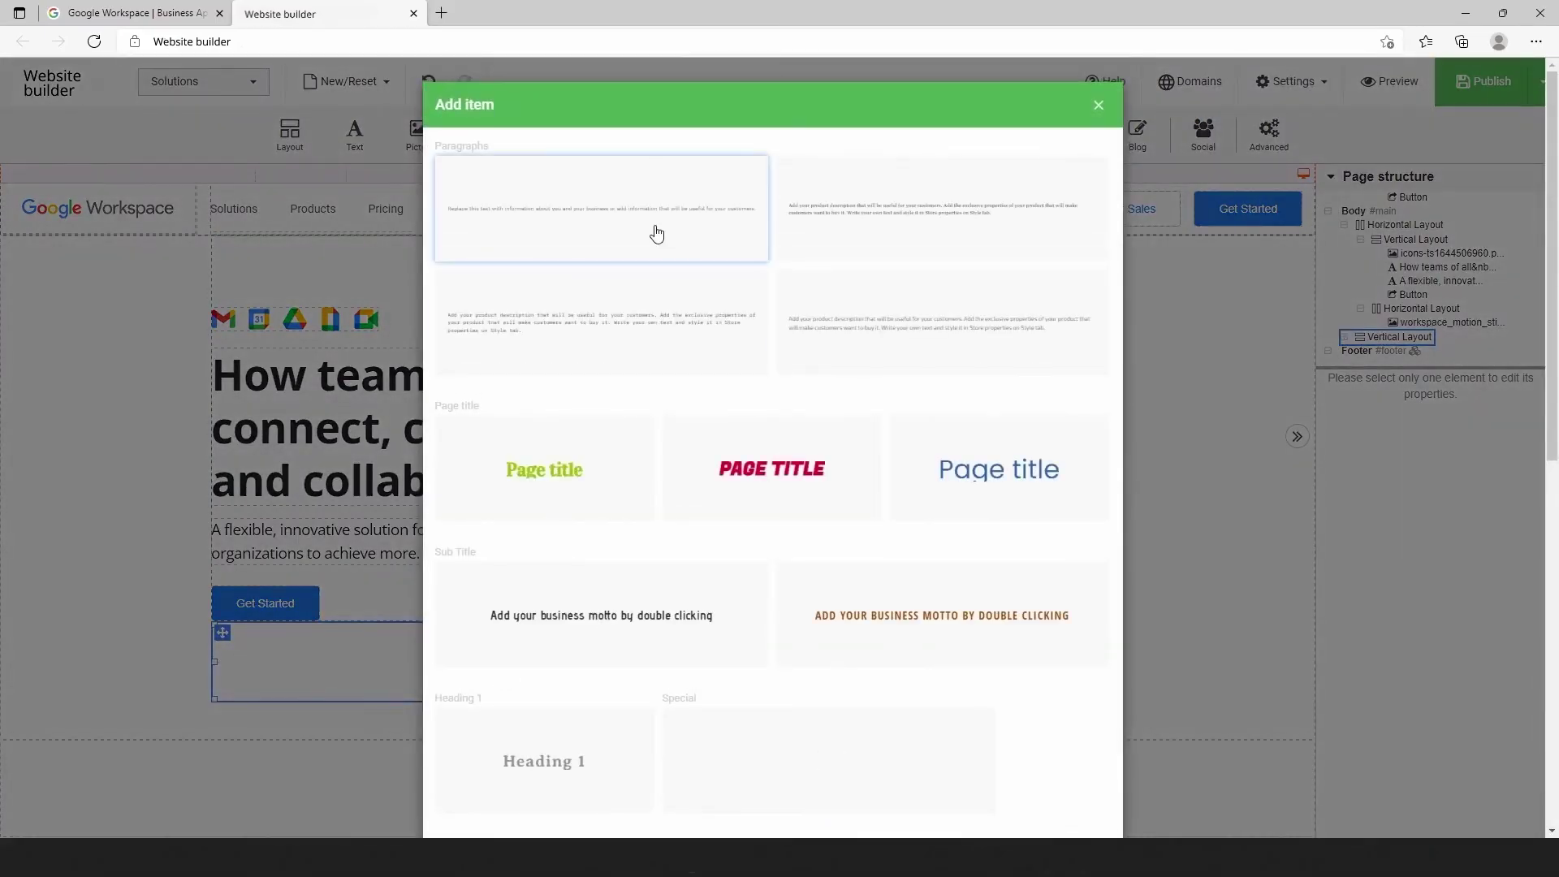
Insert a paragraph, 83 px top margin, reading 'Productivity and collaboration tools for all the ways we work.'.
left_click(655, 233)
left_click(1454, 679)
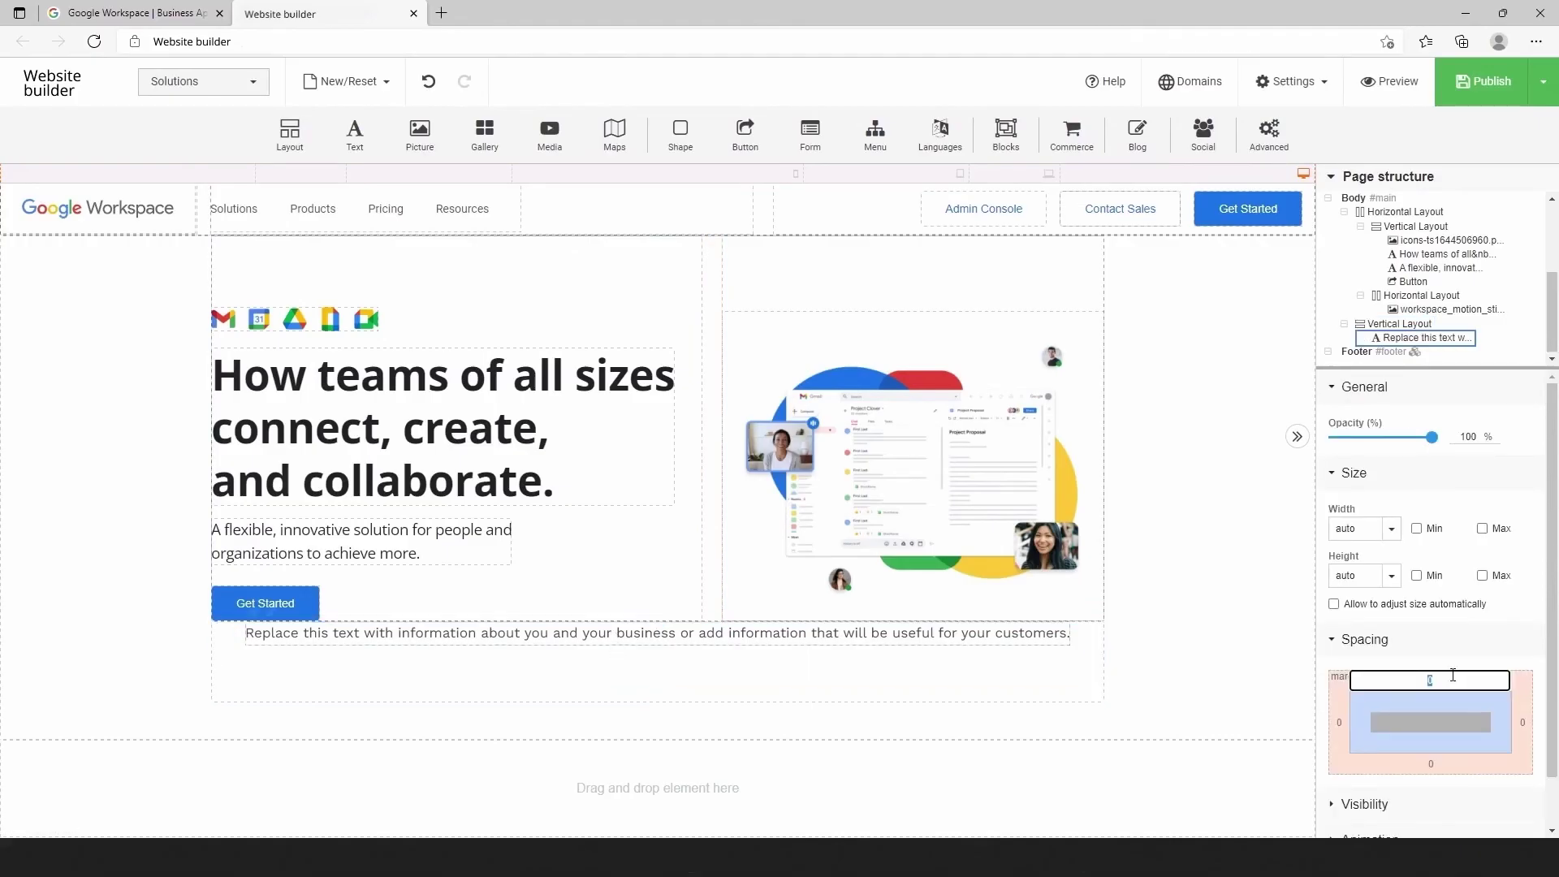
key("Return")
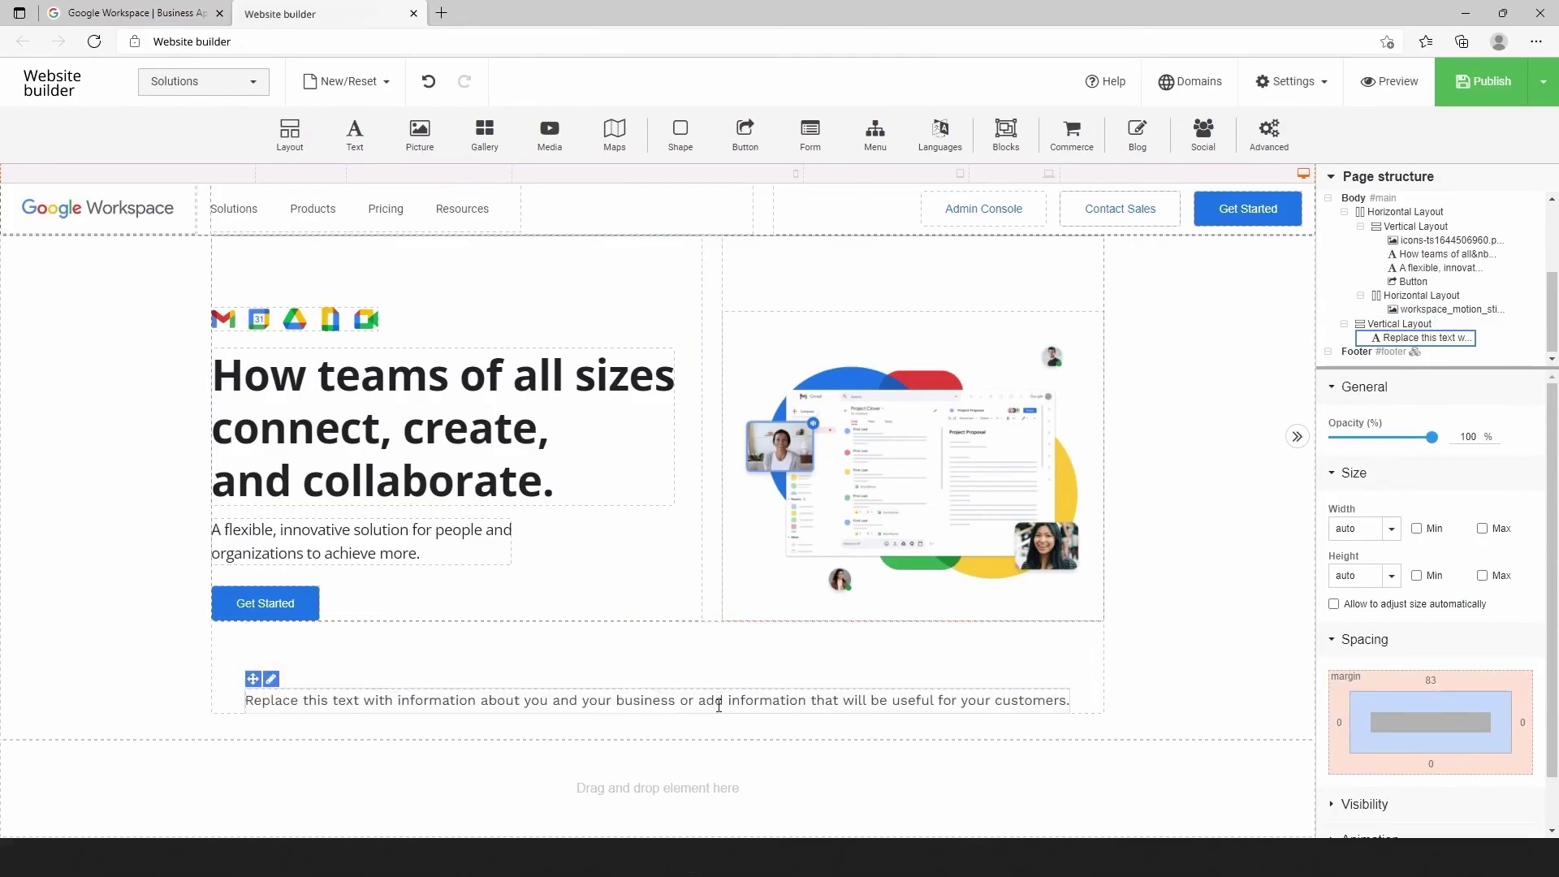
double_click(720, 703)
key("ctrl+a")
type("Productivity and collaboration tools for all the ways we work.")
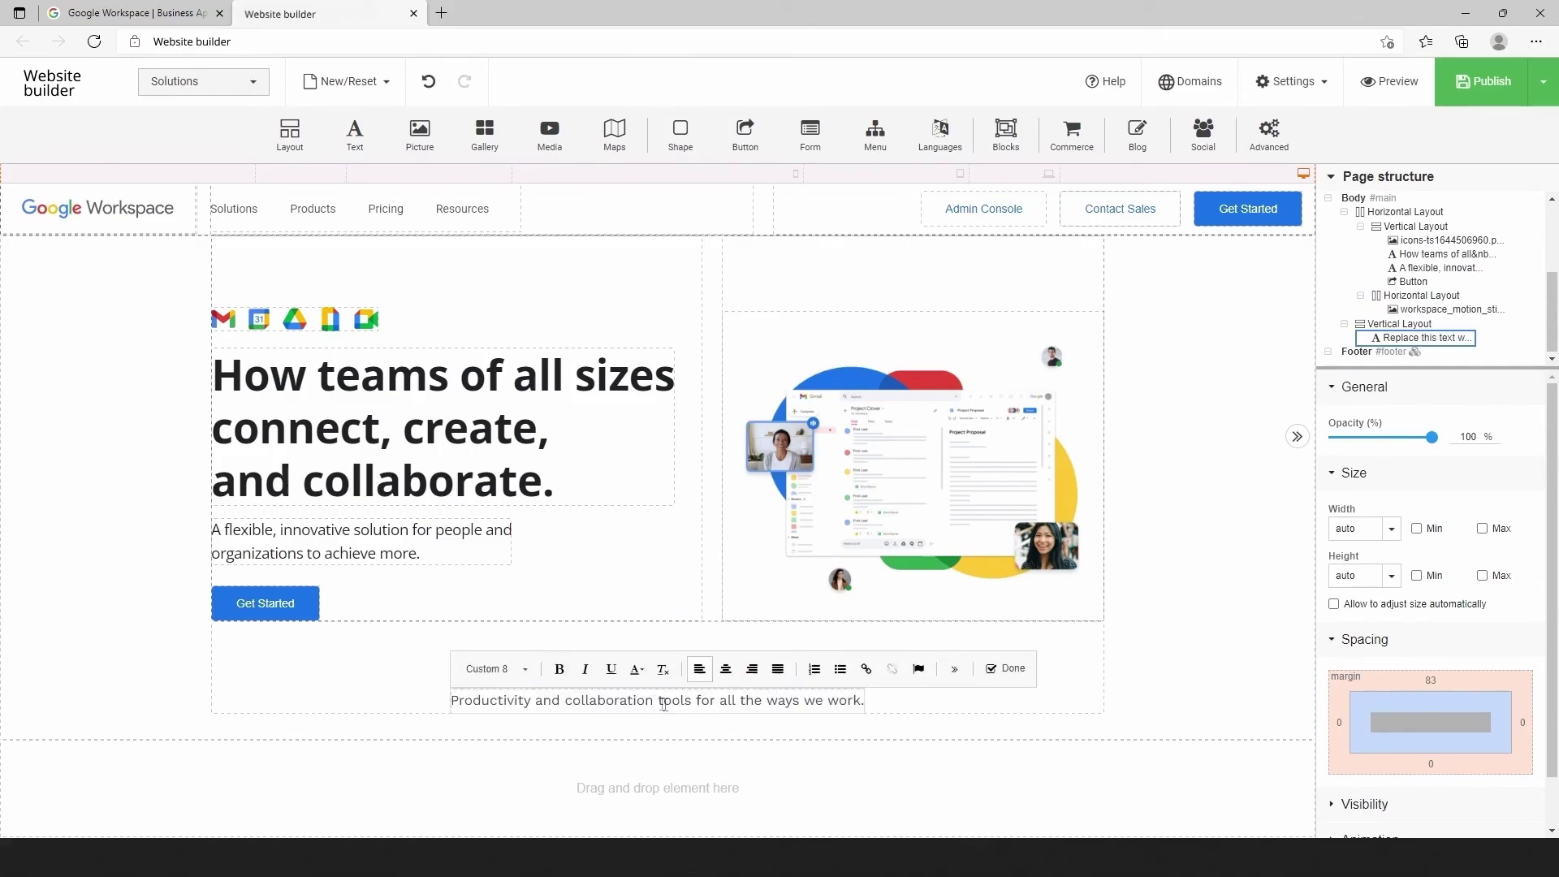
In the site text styles, set Custom 8's font to Open Sans.
left_click(1291, 81)
left_click(1299, 209)
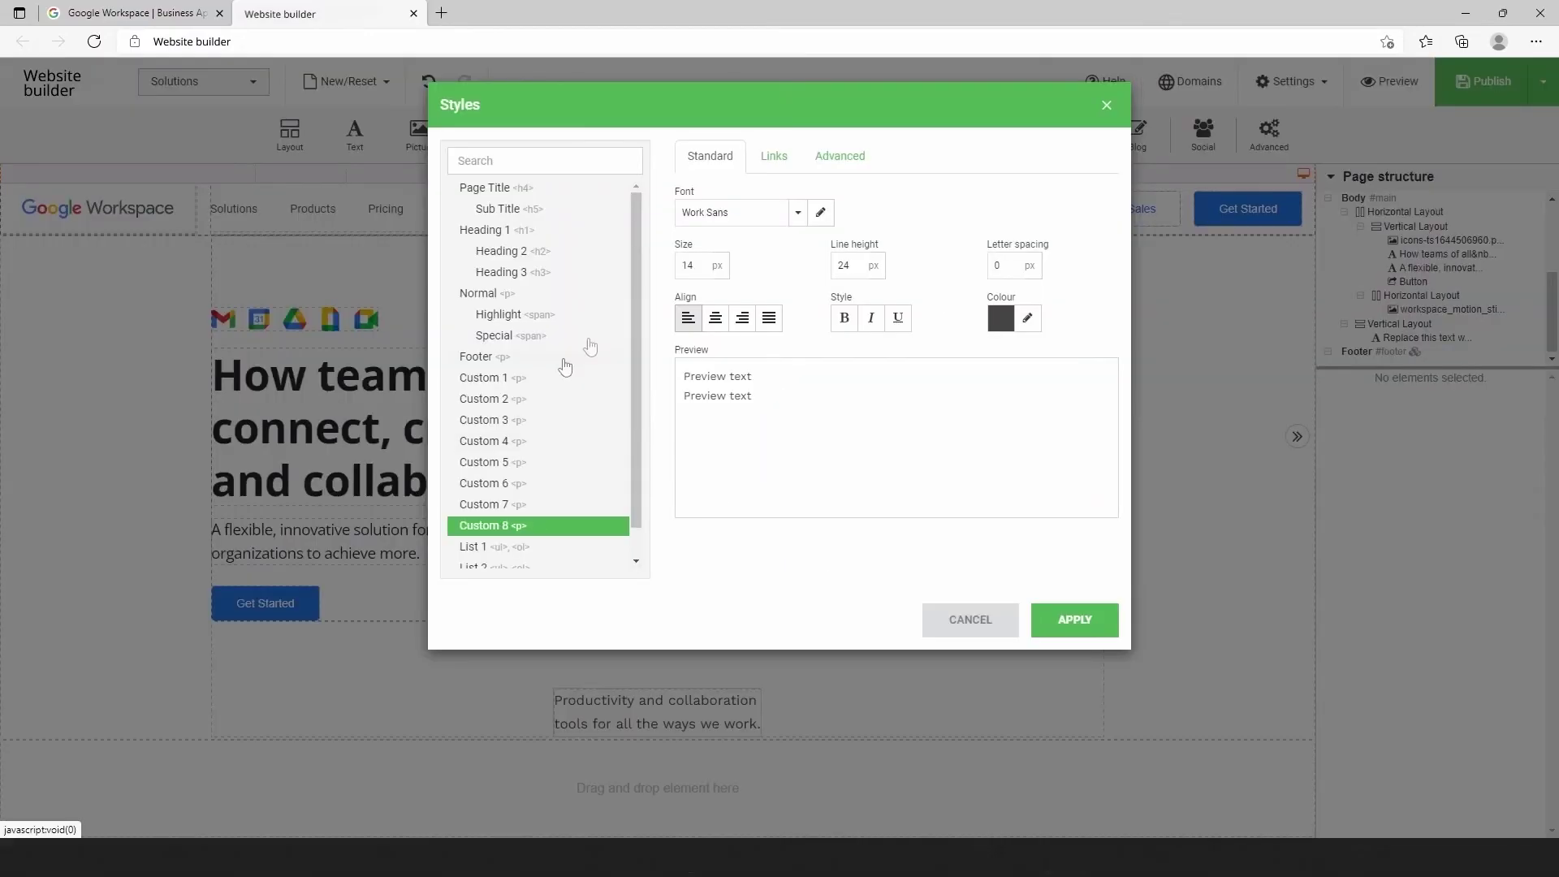
left_click(715, 211)
type("ope")
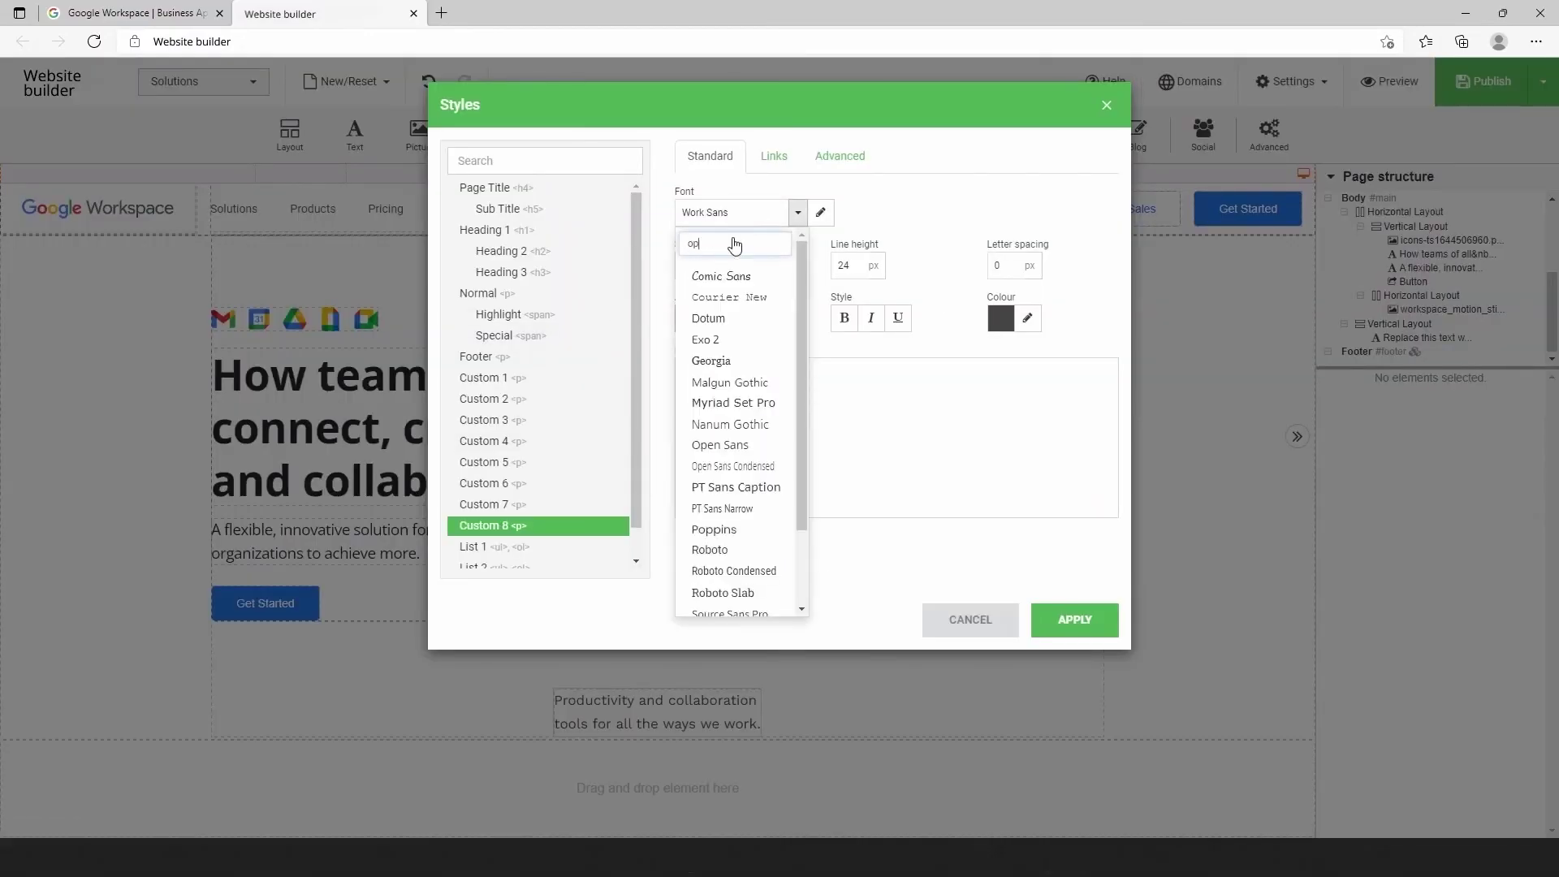
left_click(723, 276)
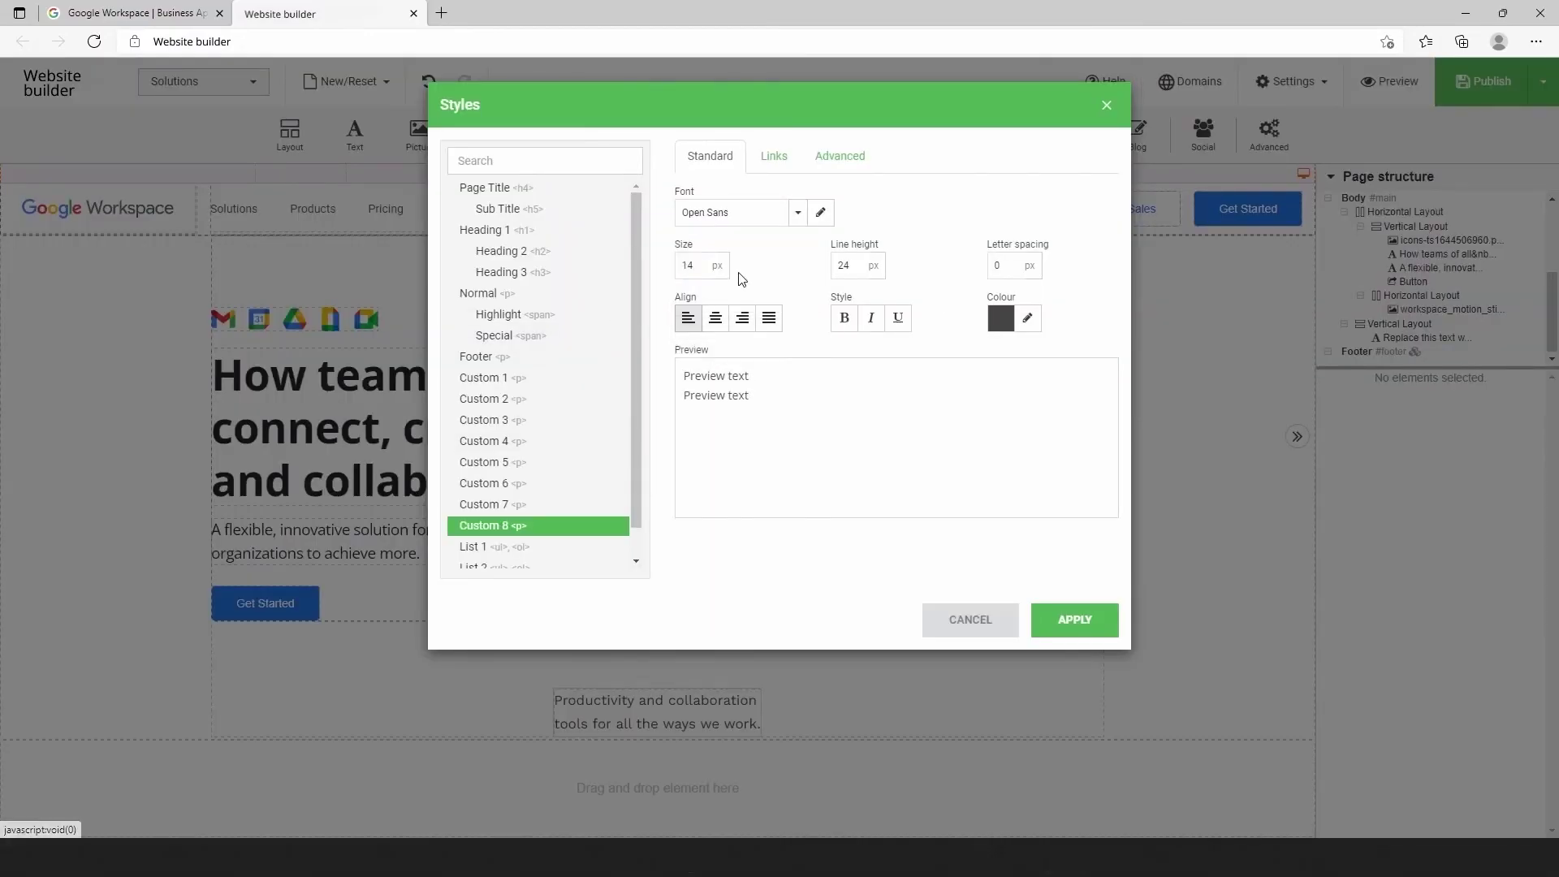
Give Custom 8 size 30, line height 38 and a recent colour, then apply.
left_click(675, 265)
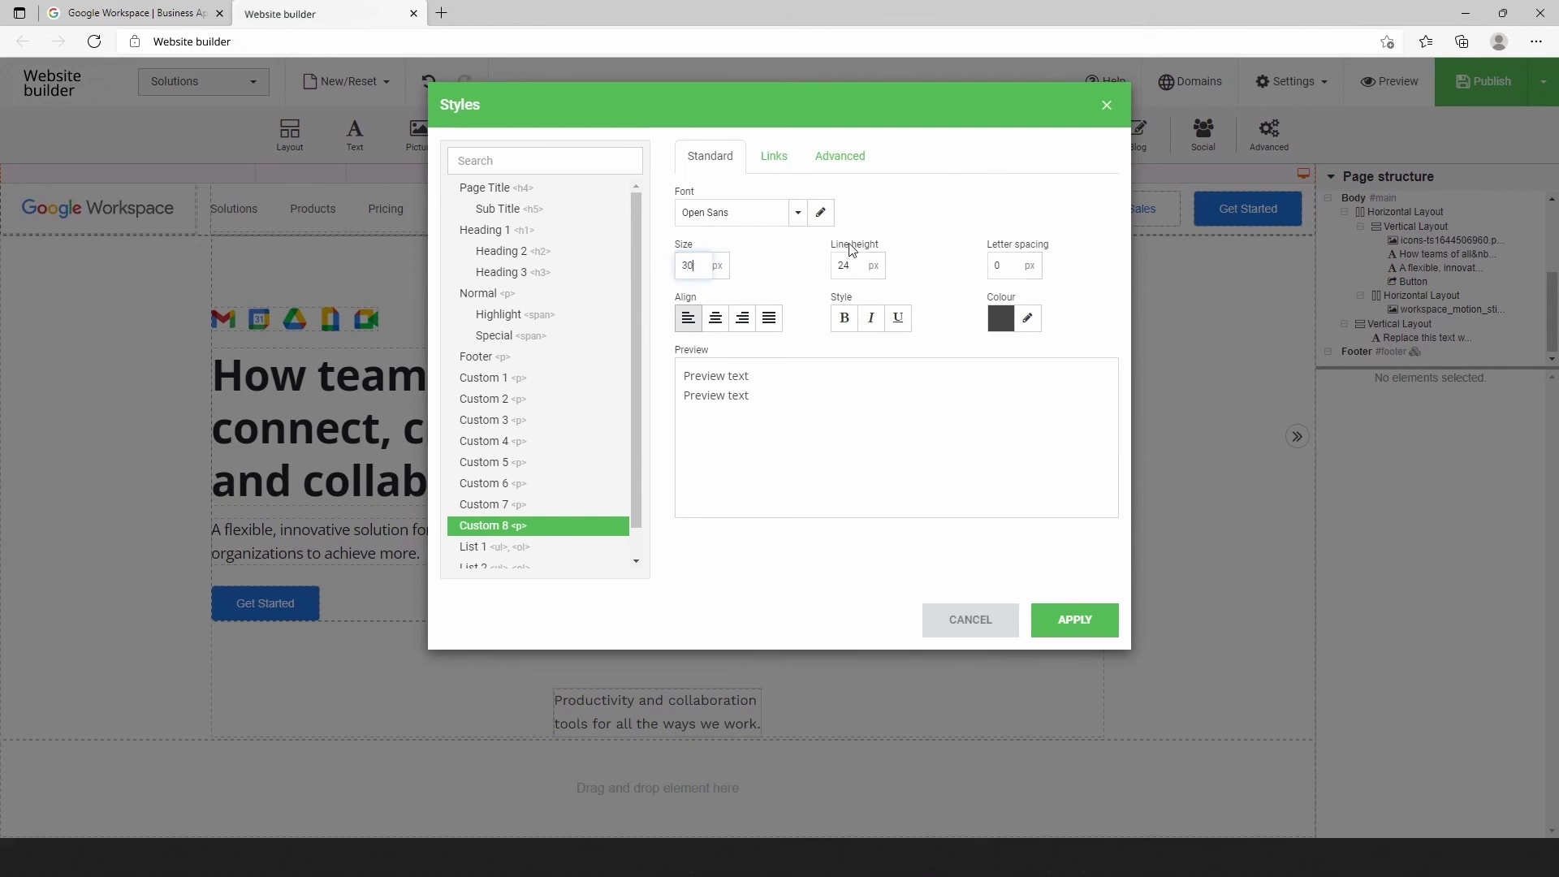
type("30")
key("Tab")
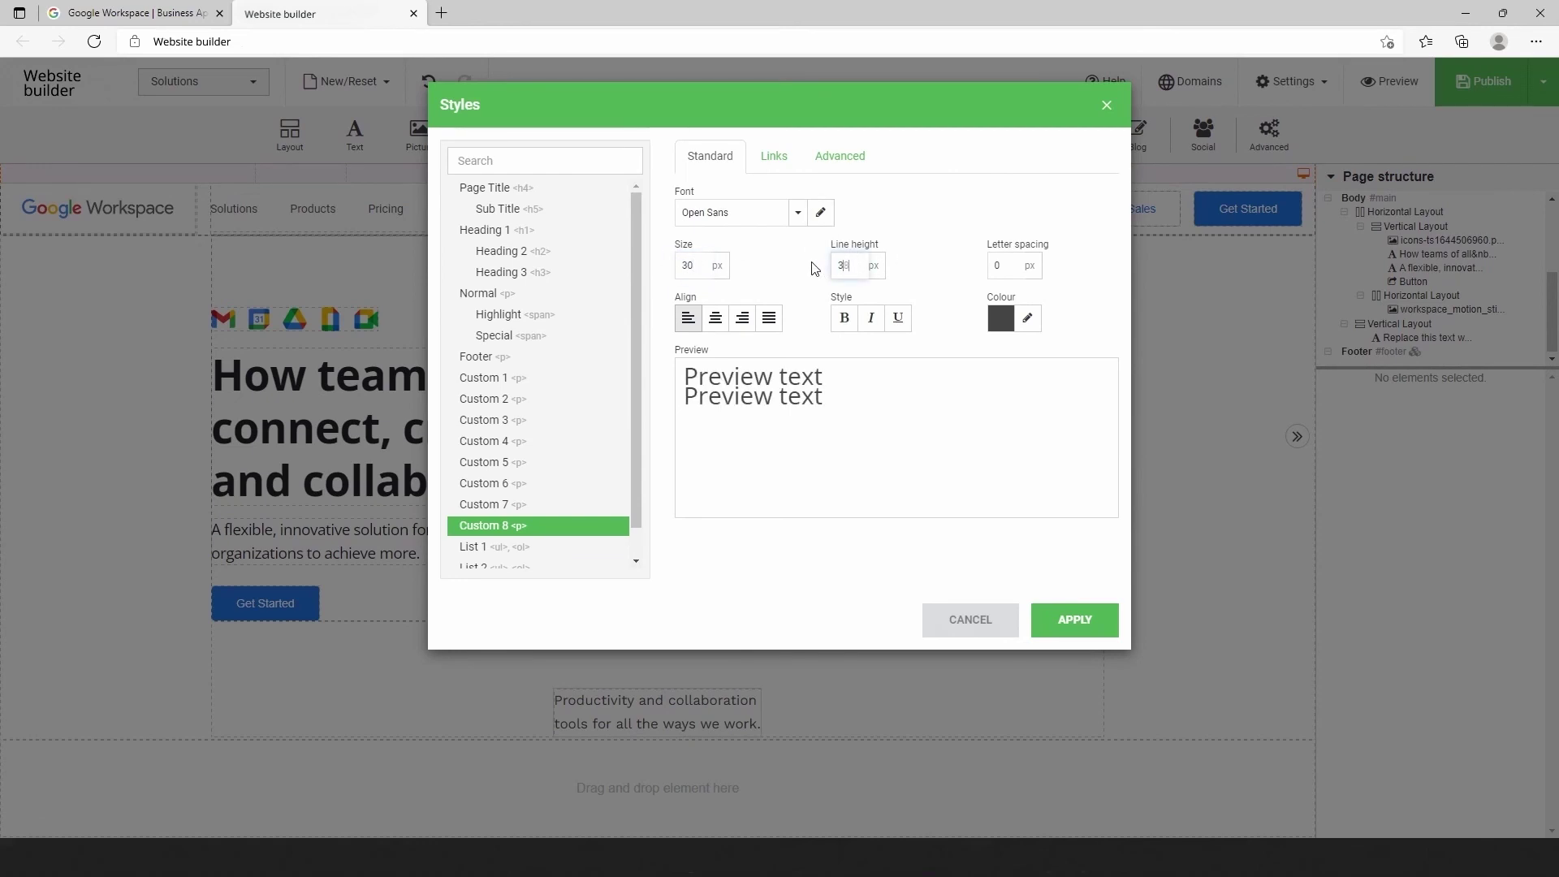
type("38")
key("Tab")
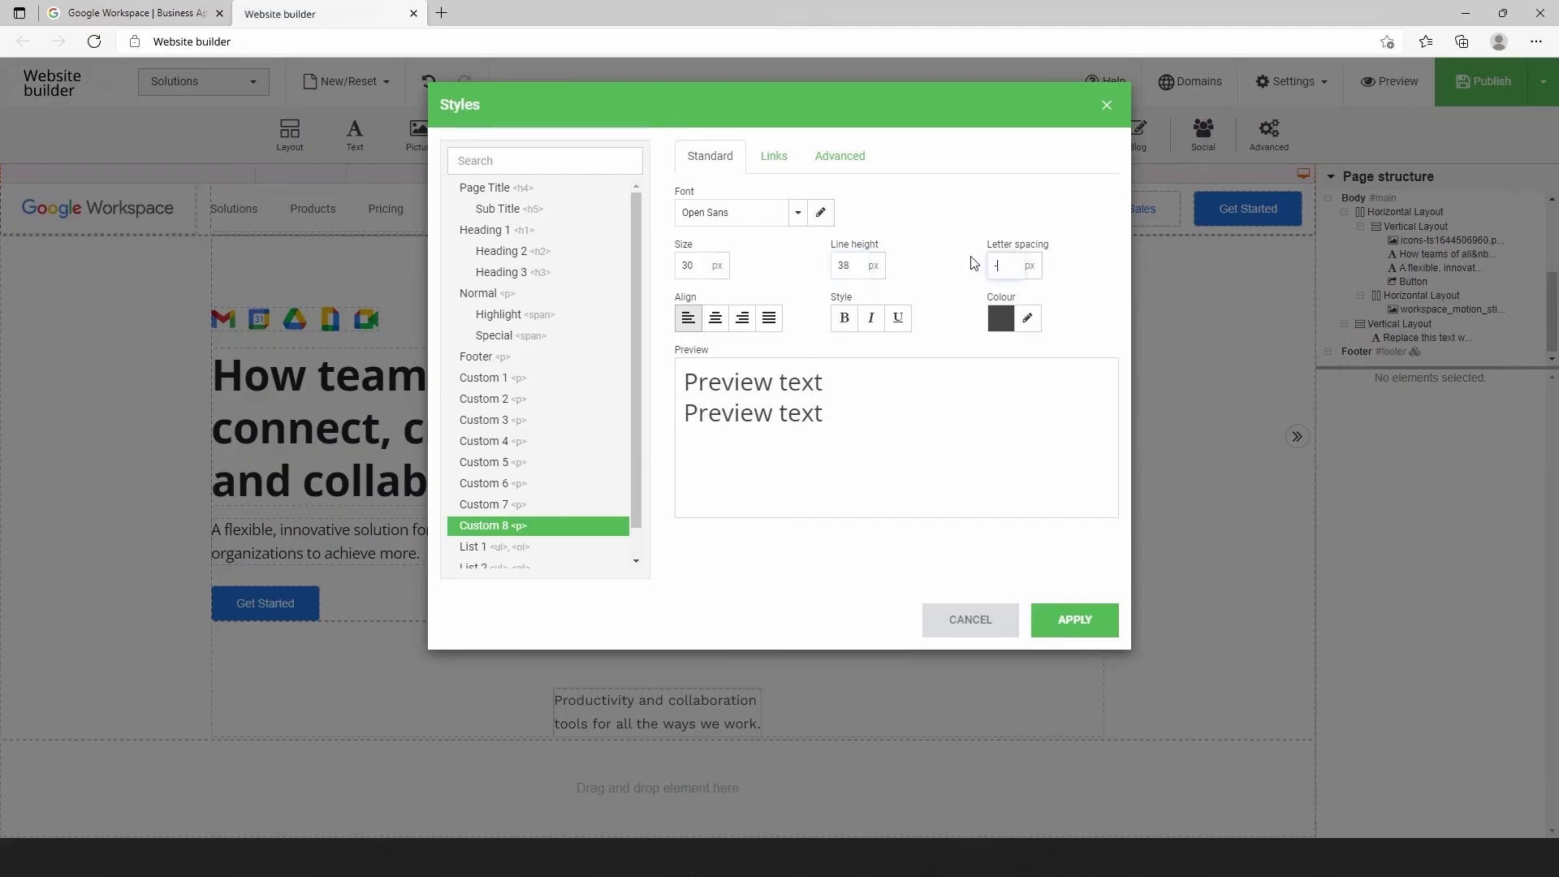
left_click(1027, 317)
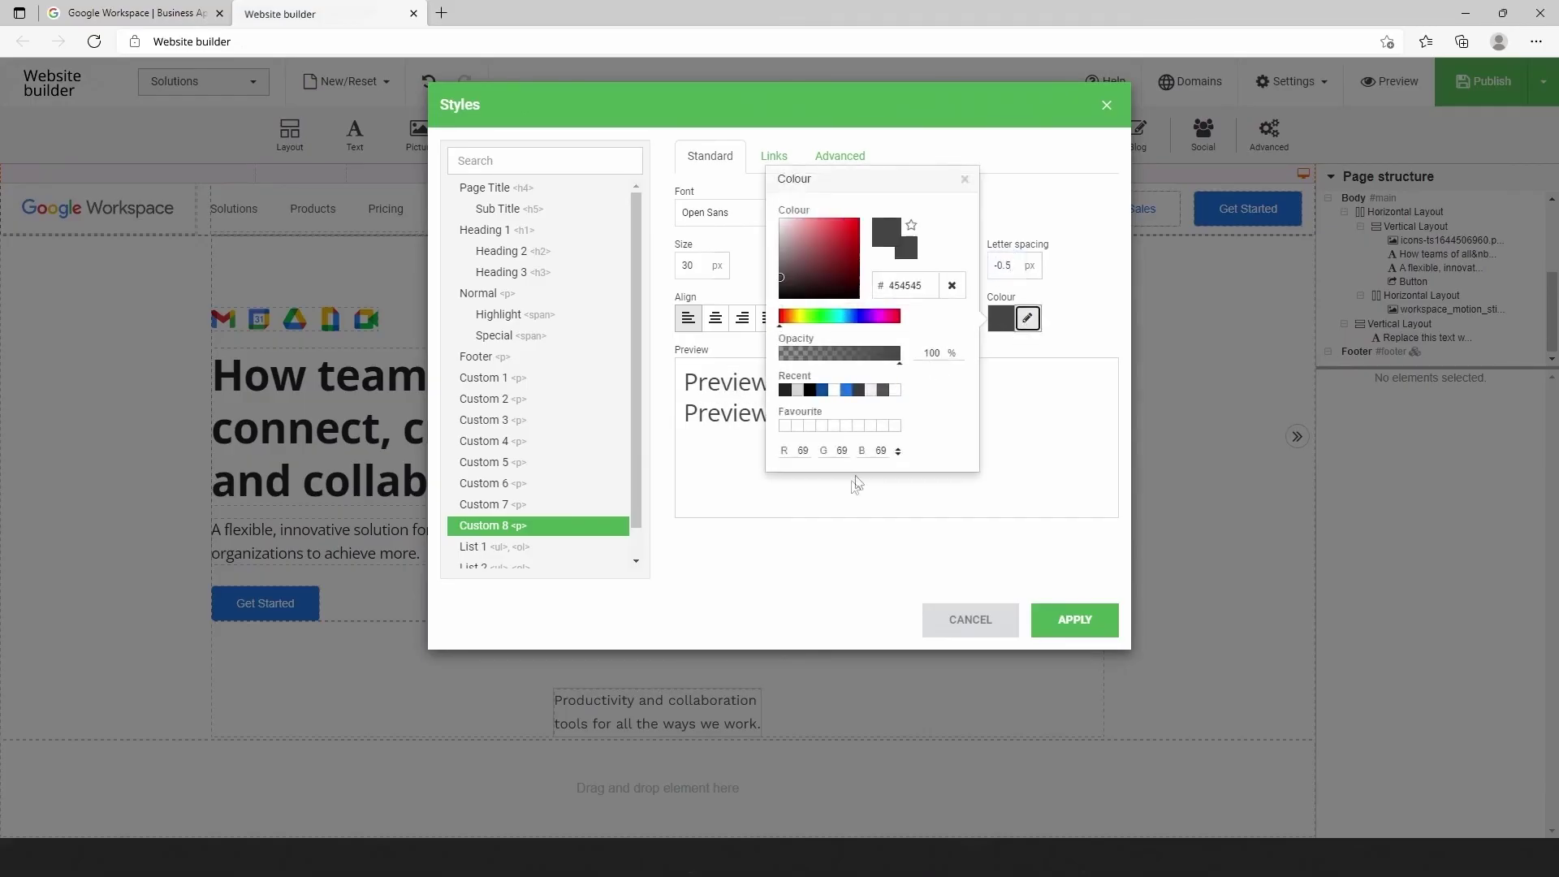
left_click(790, 392)
left_click(1075, 619)
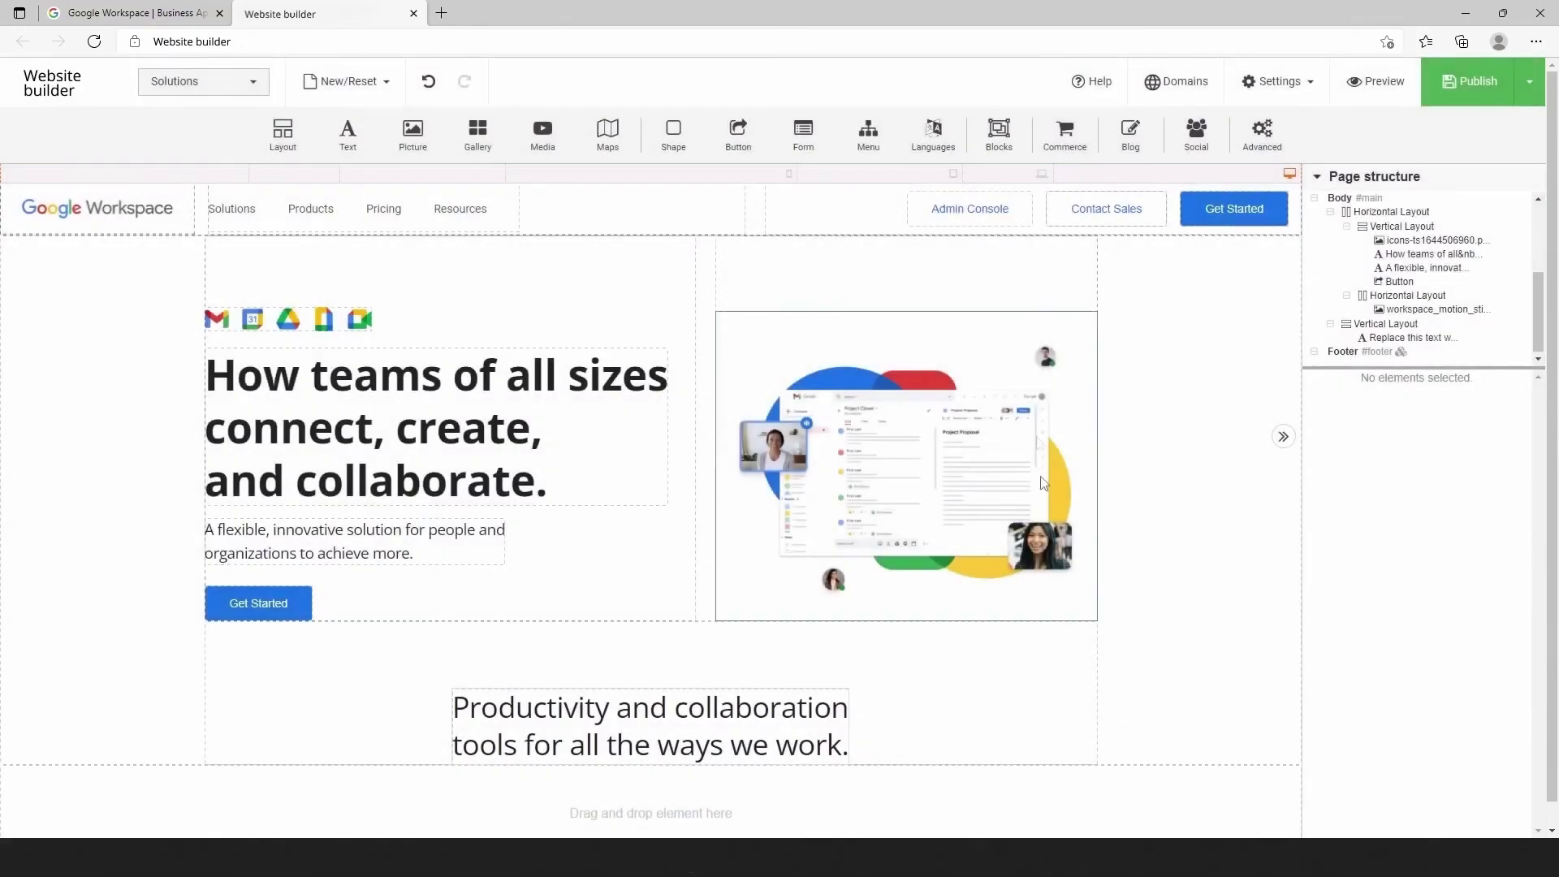
Make the whole tagline bold.
double_click(748, 742)
key("ctrl+a")
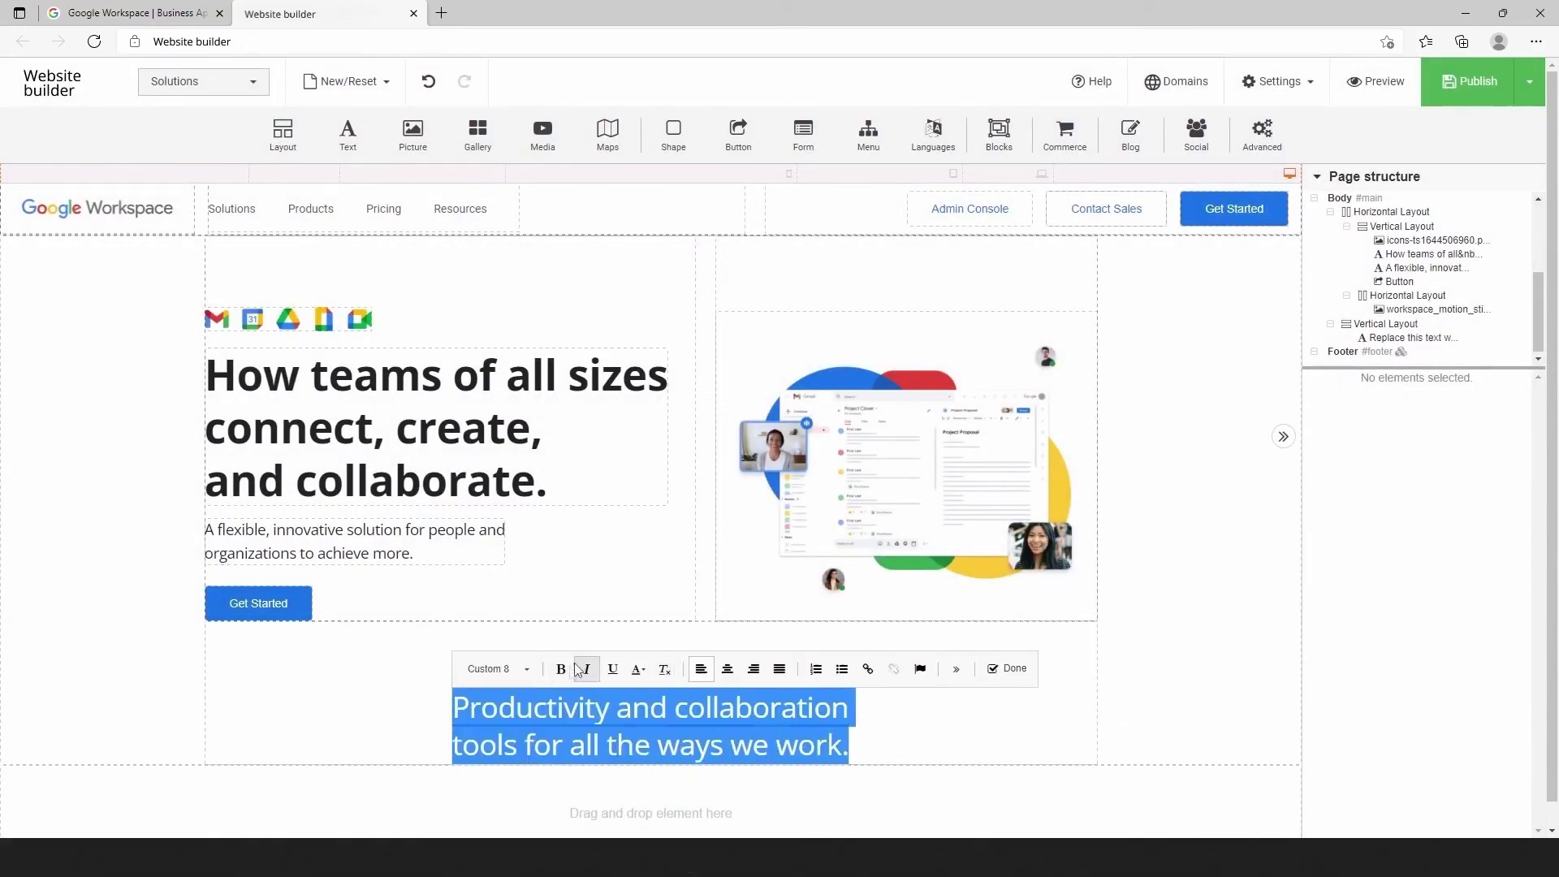
left_click(543, 669)
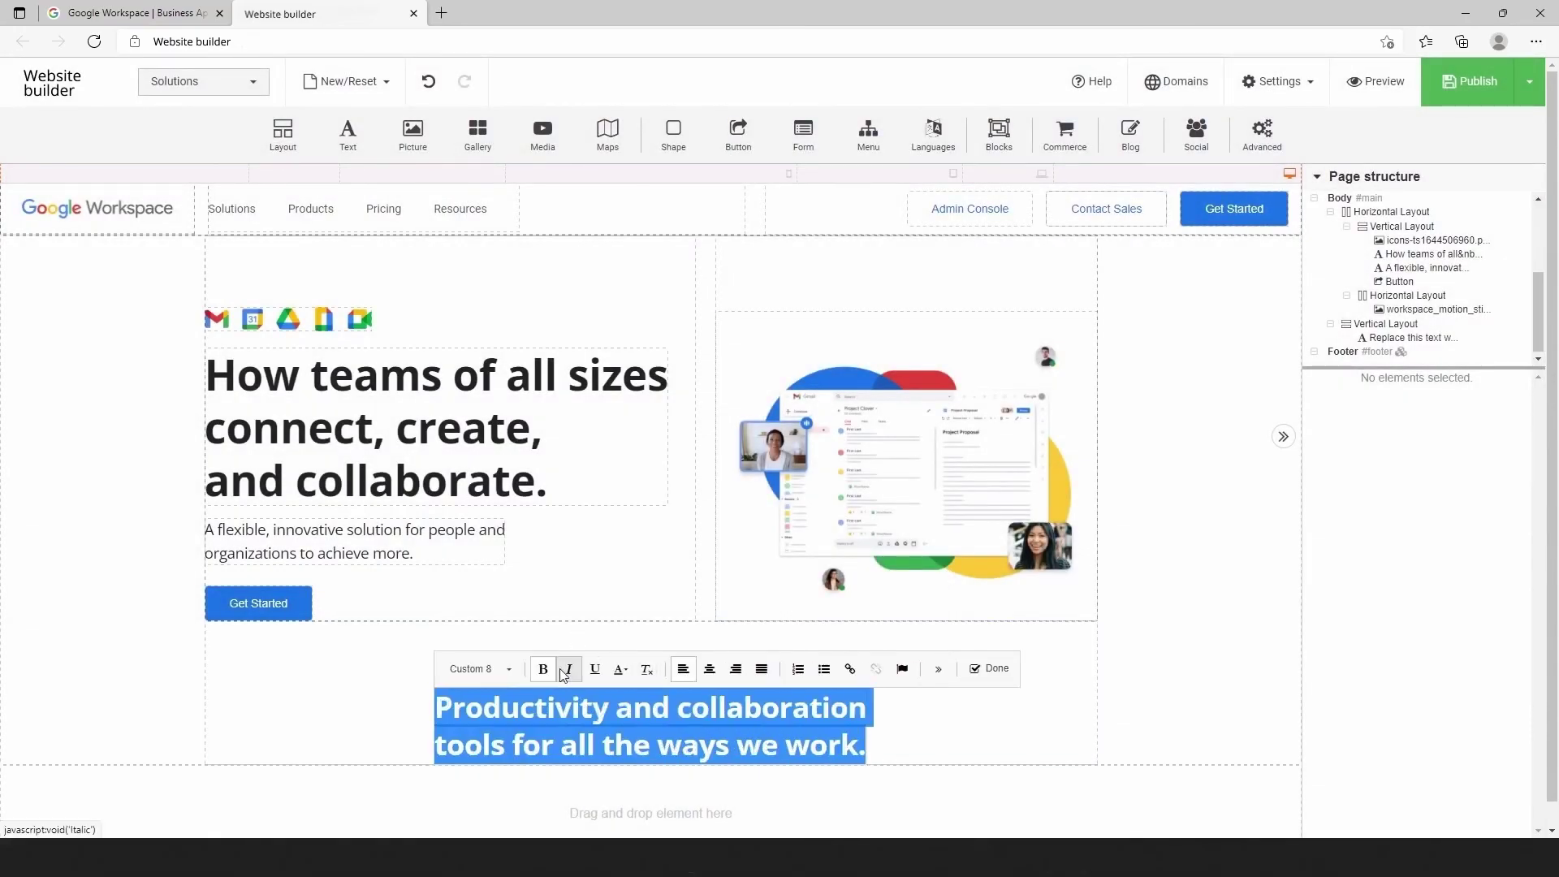
left_click(899, 739)
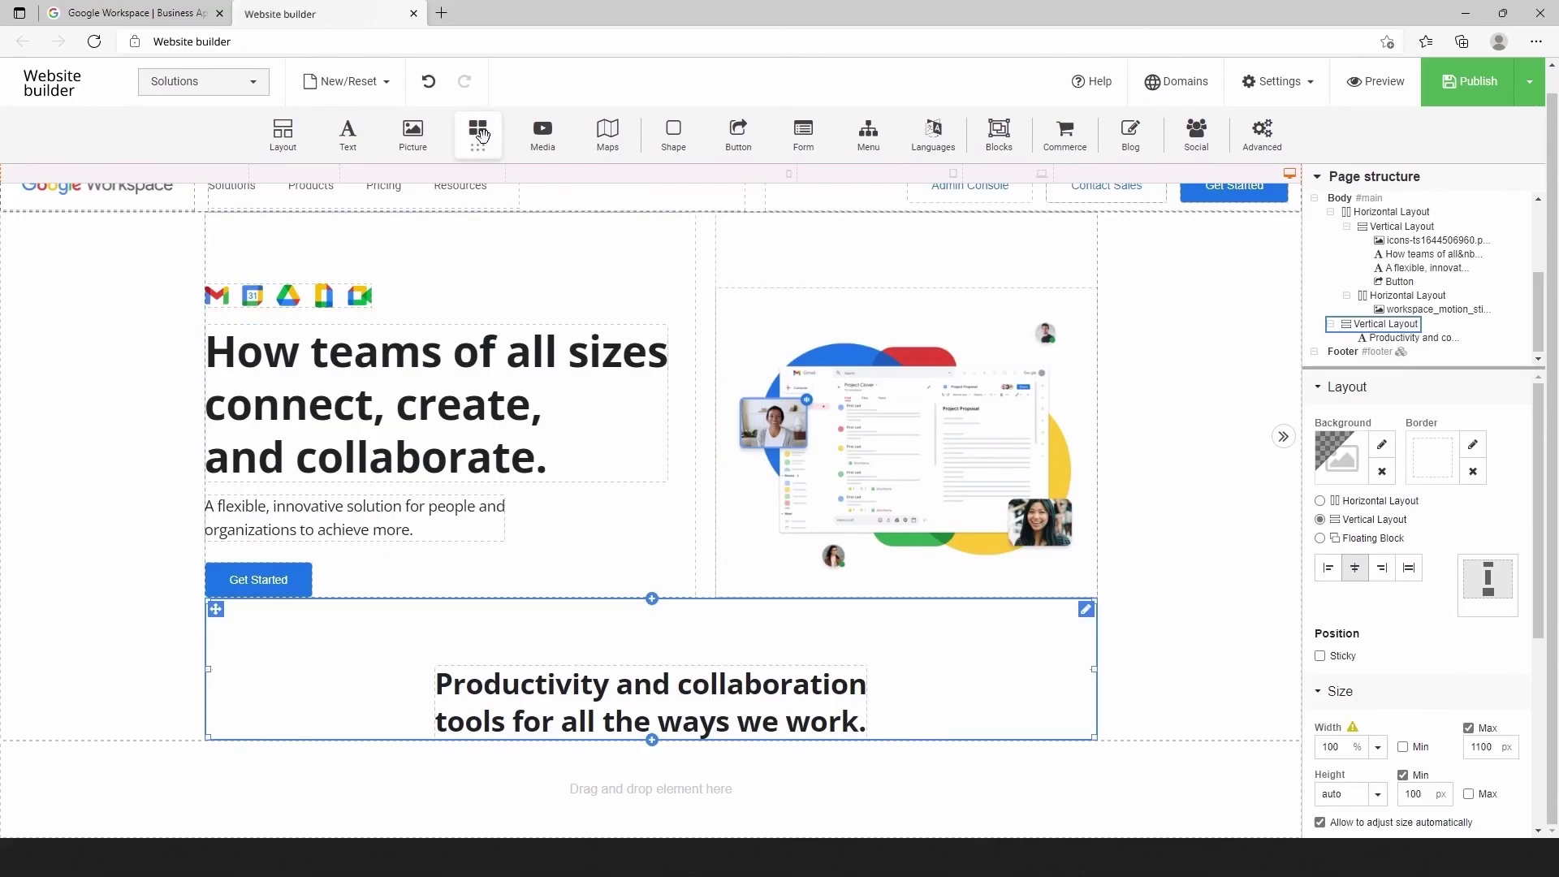
Add a video element below the tagline using the first video file from the library.
left_click_drag(542, 132, 630, 743)
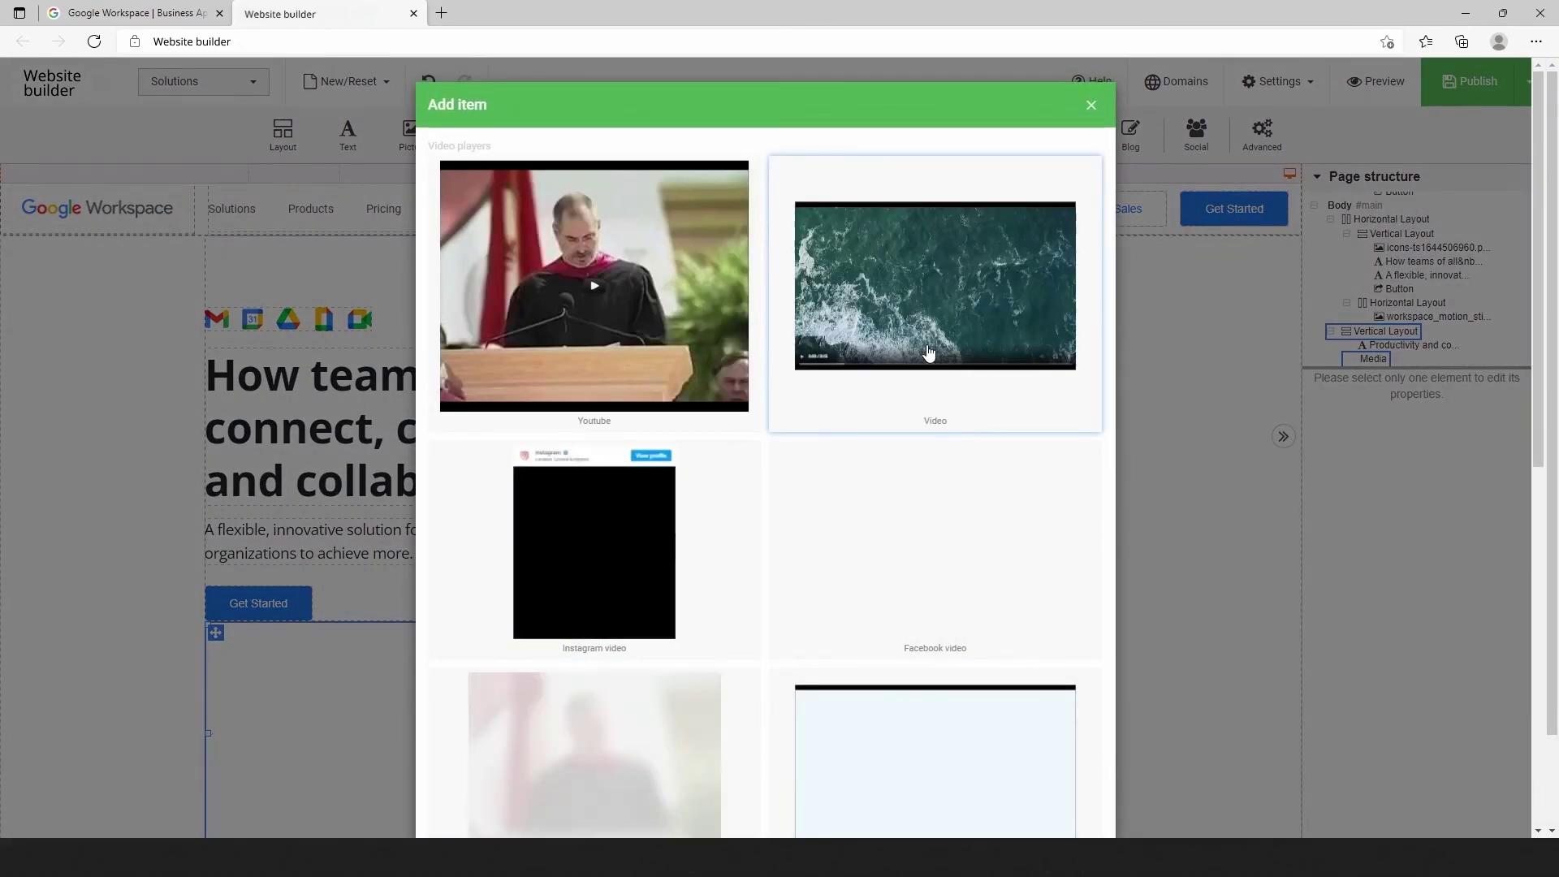
left_click(931, 354)
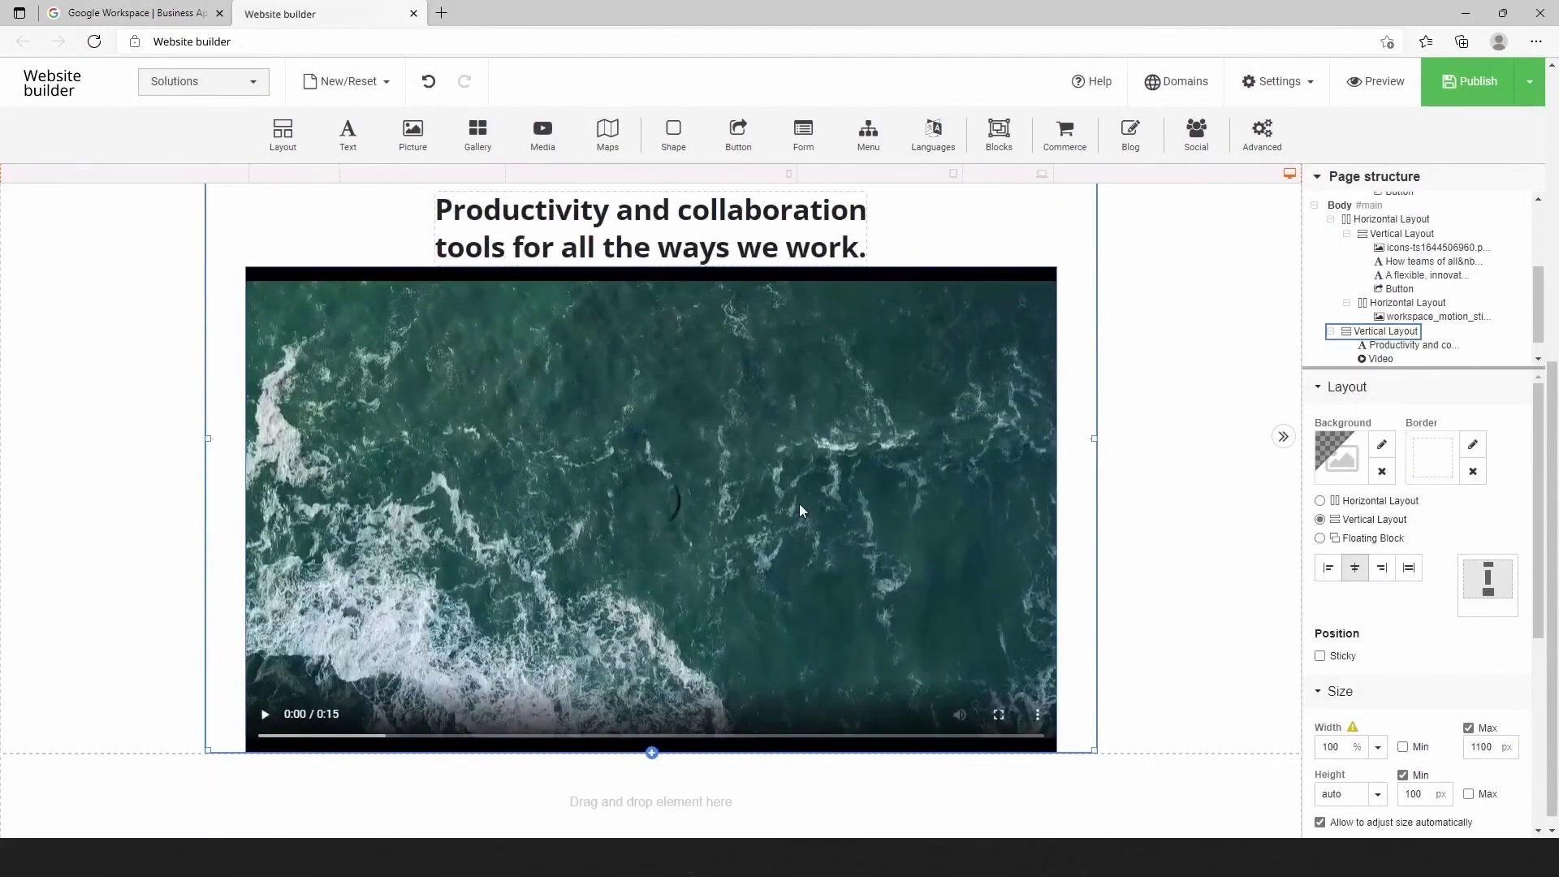
left_click(800, 504)
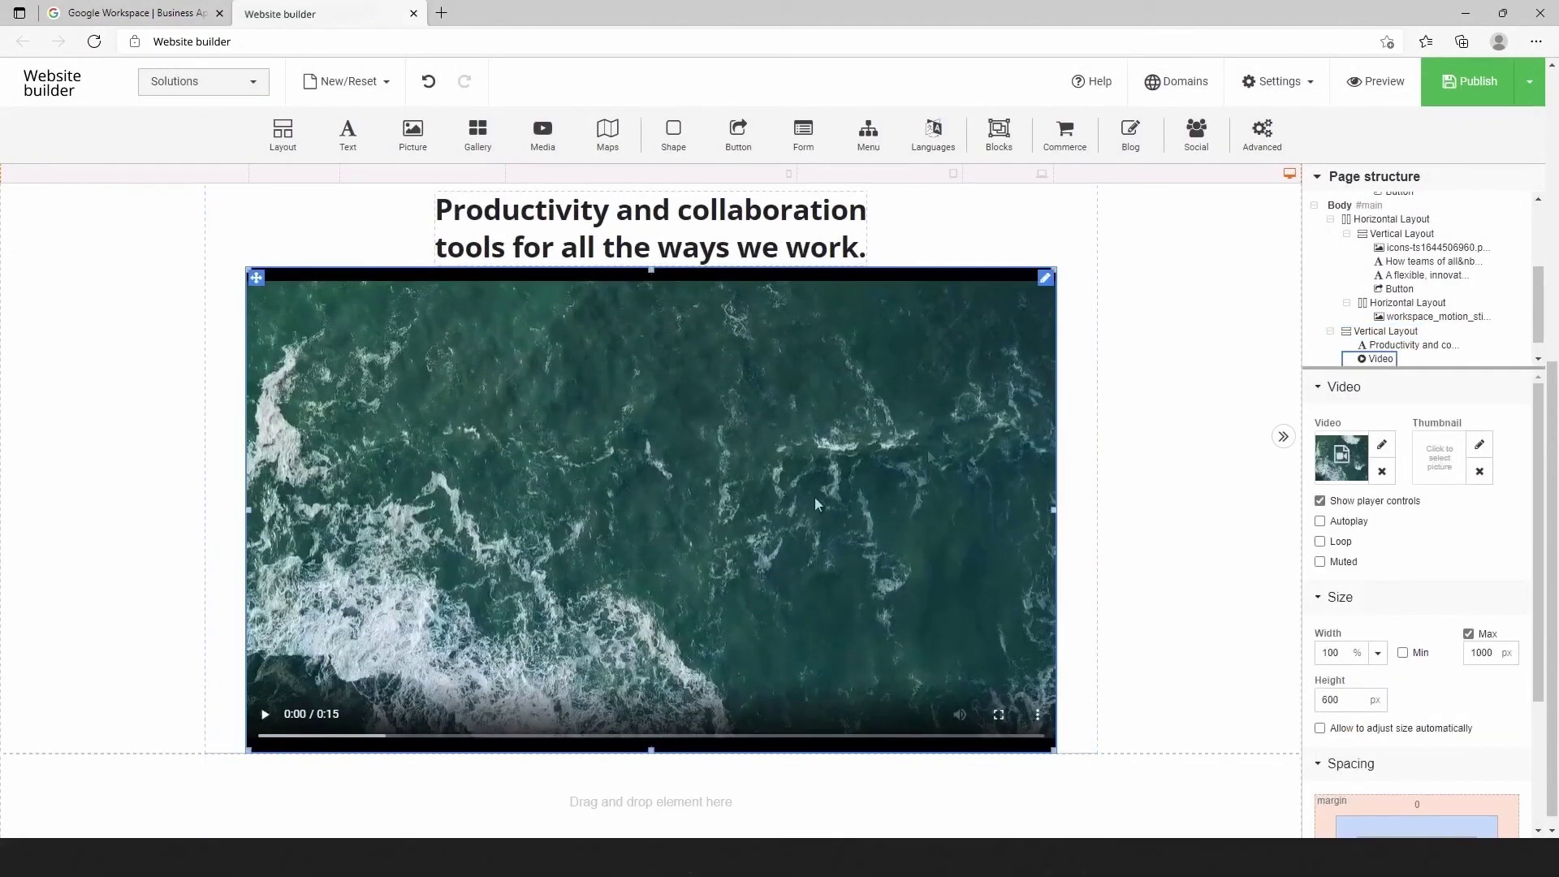
left_click(1382, 445)
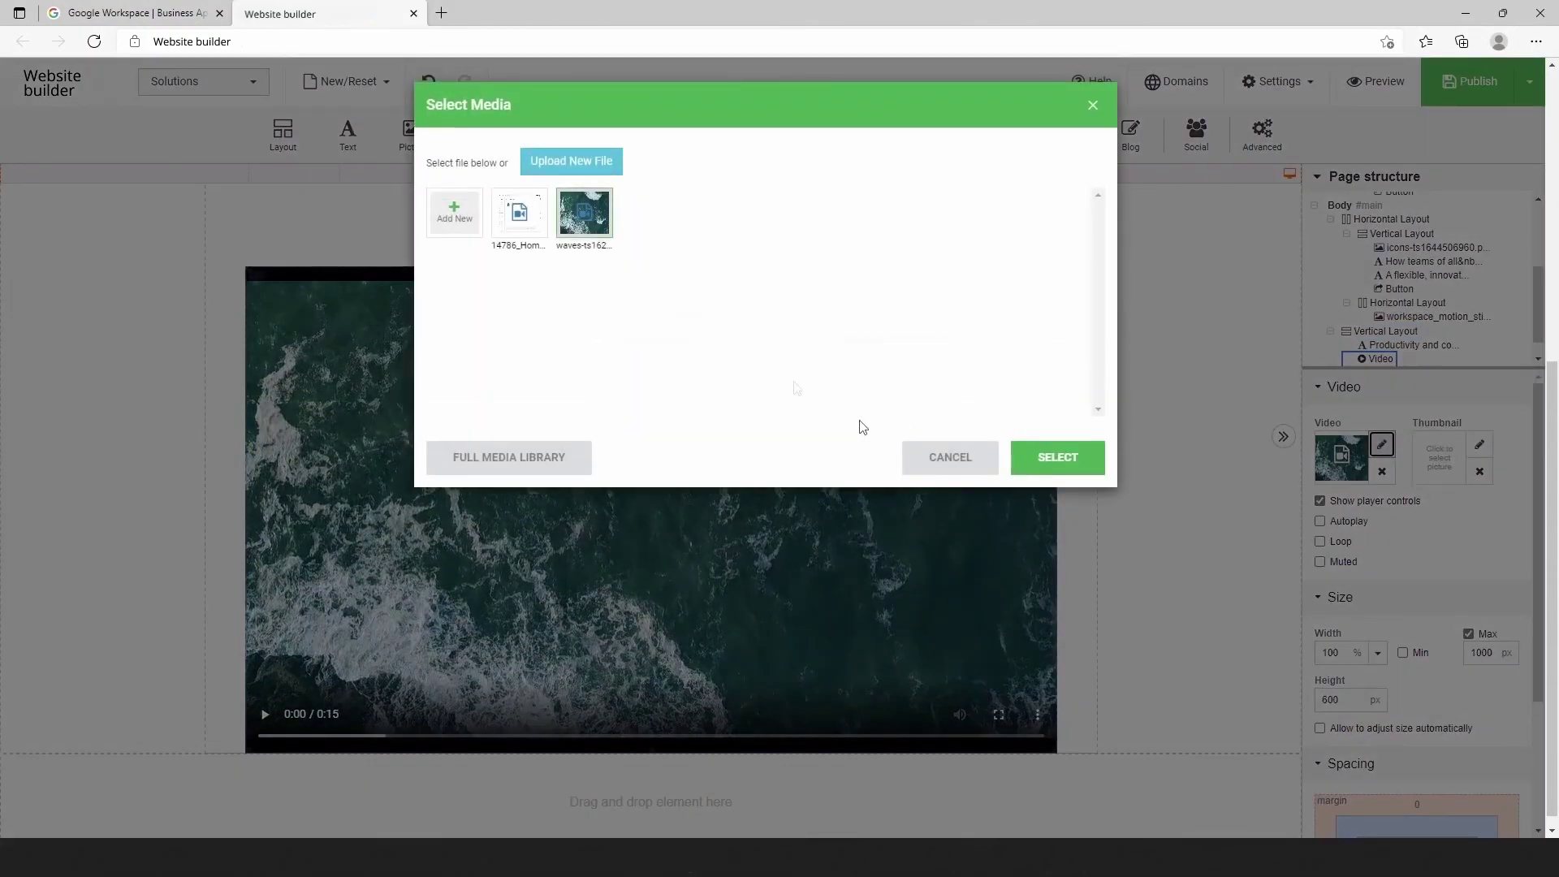
left_click(532, 235)
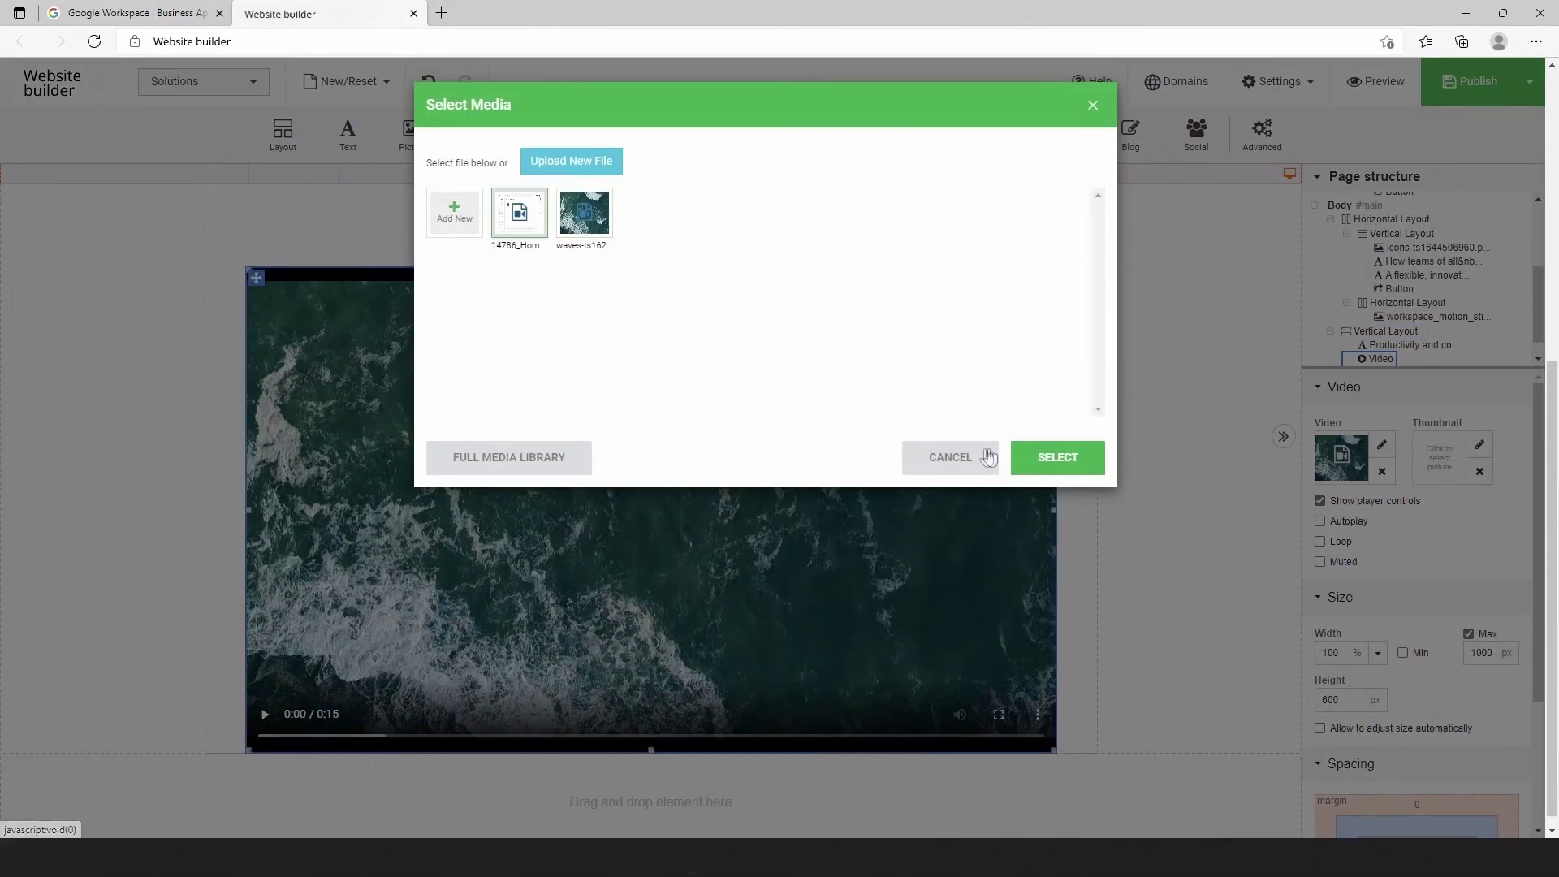
left_click(1056, 459)
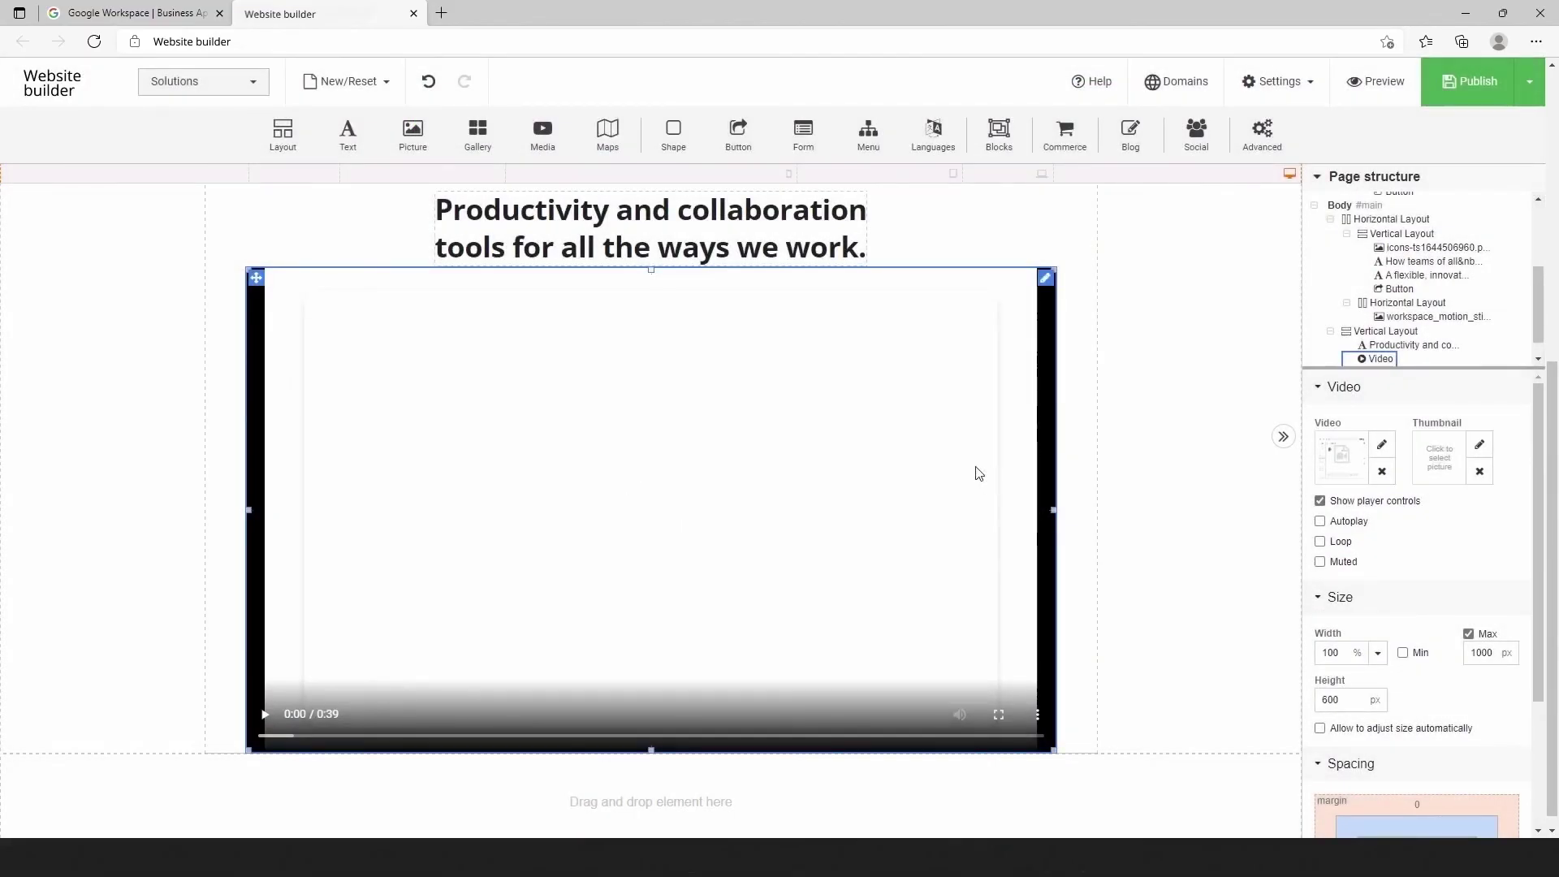
Cap the video at 950 px maximum width with a 20 px top margin.
double_click(1480, 652)
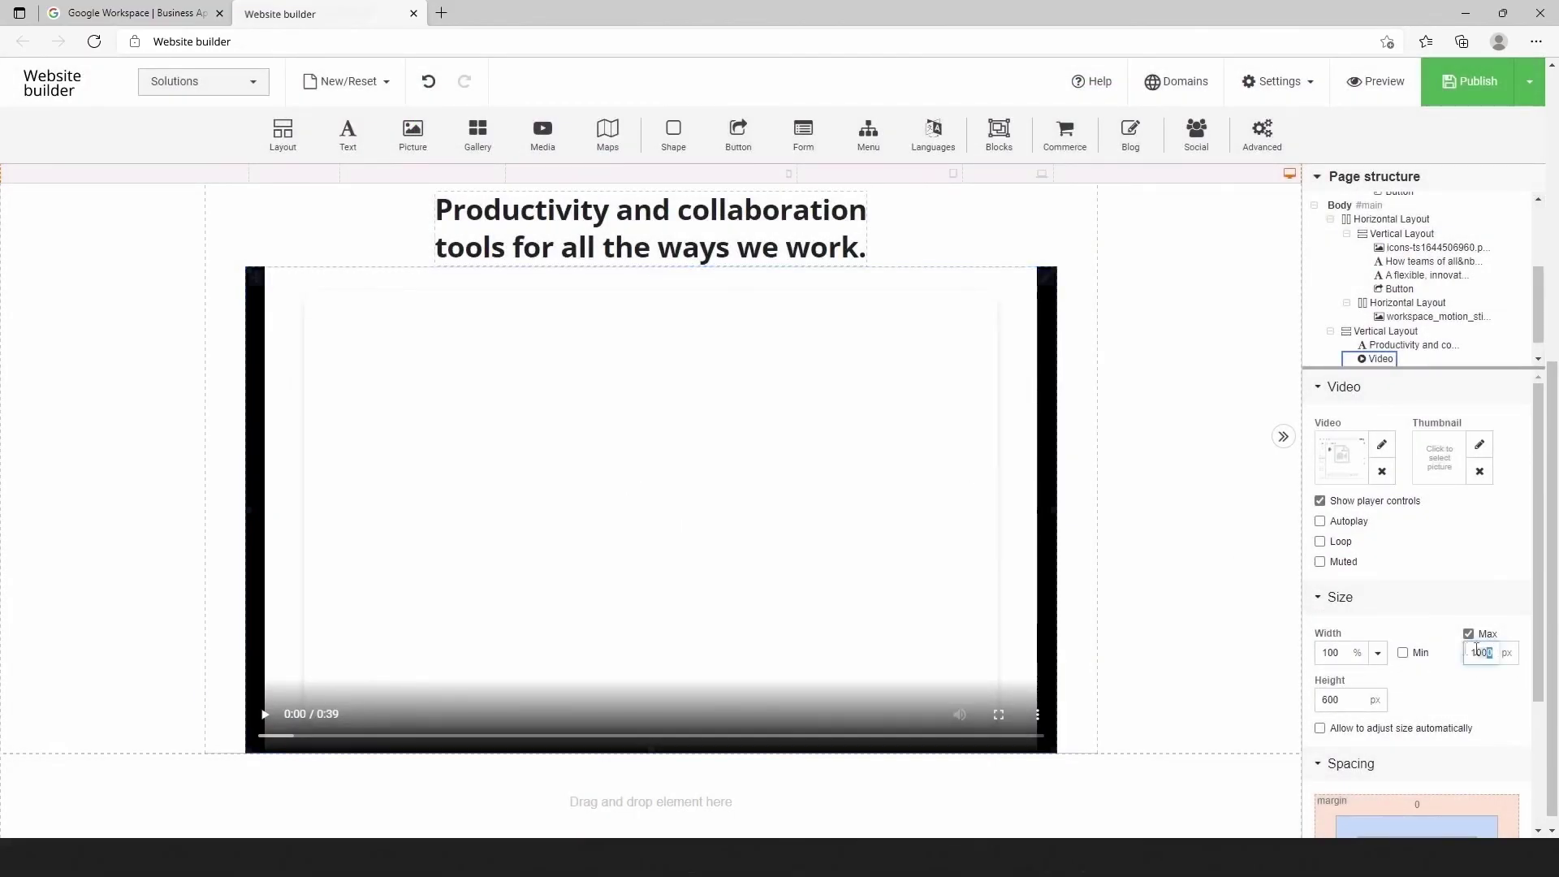
type("950")
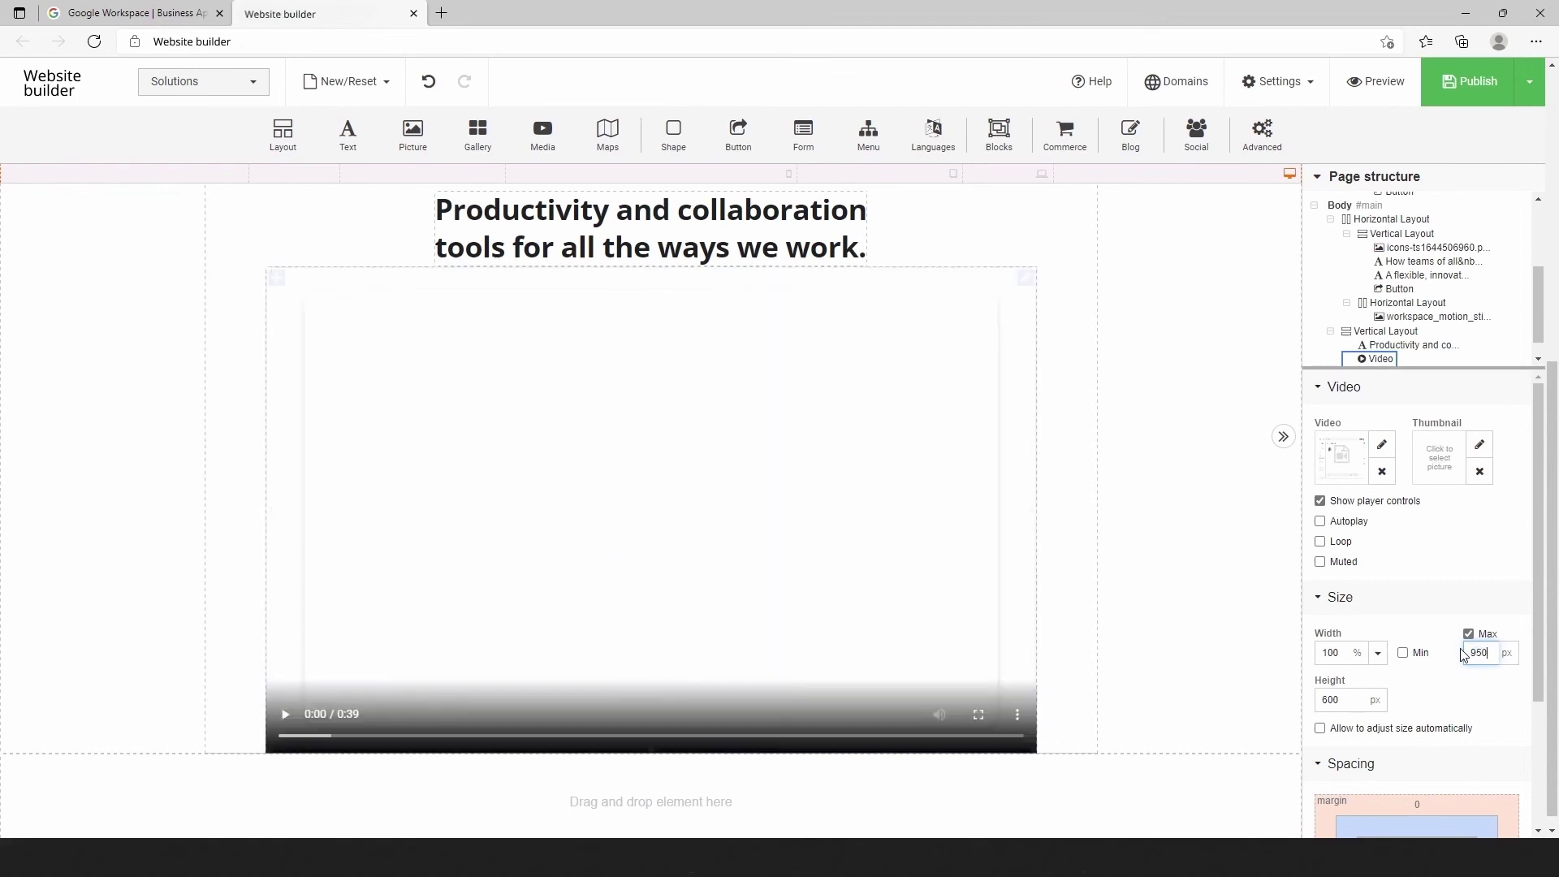
left_click(1434, 807)
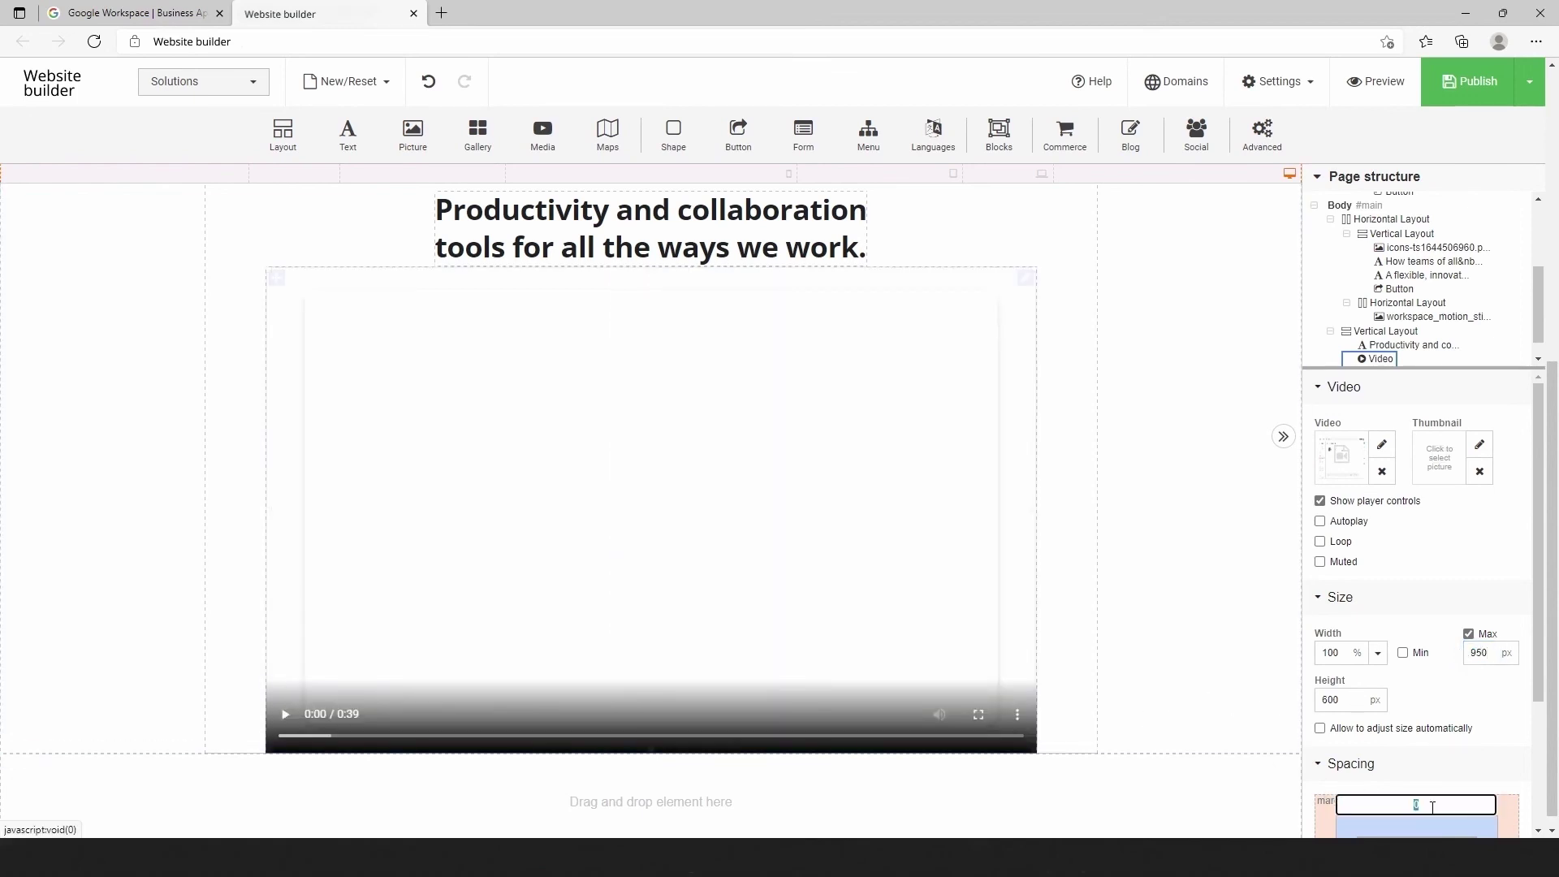
key("Return")
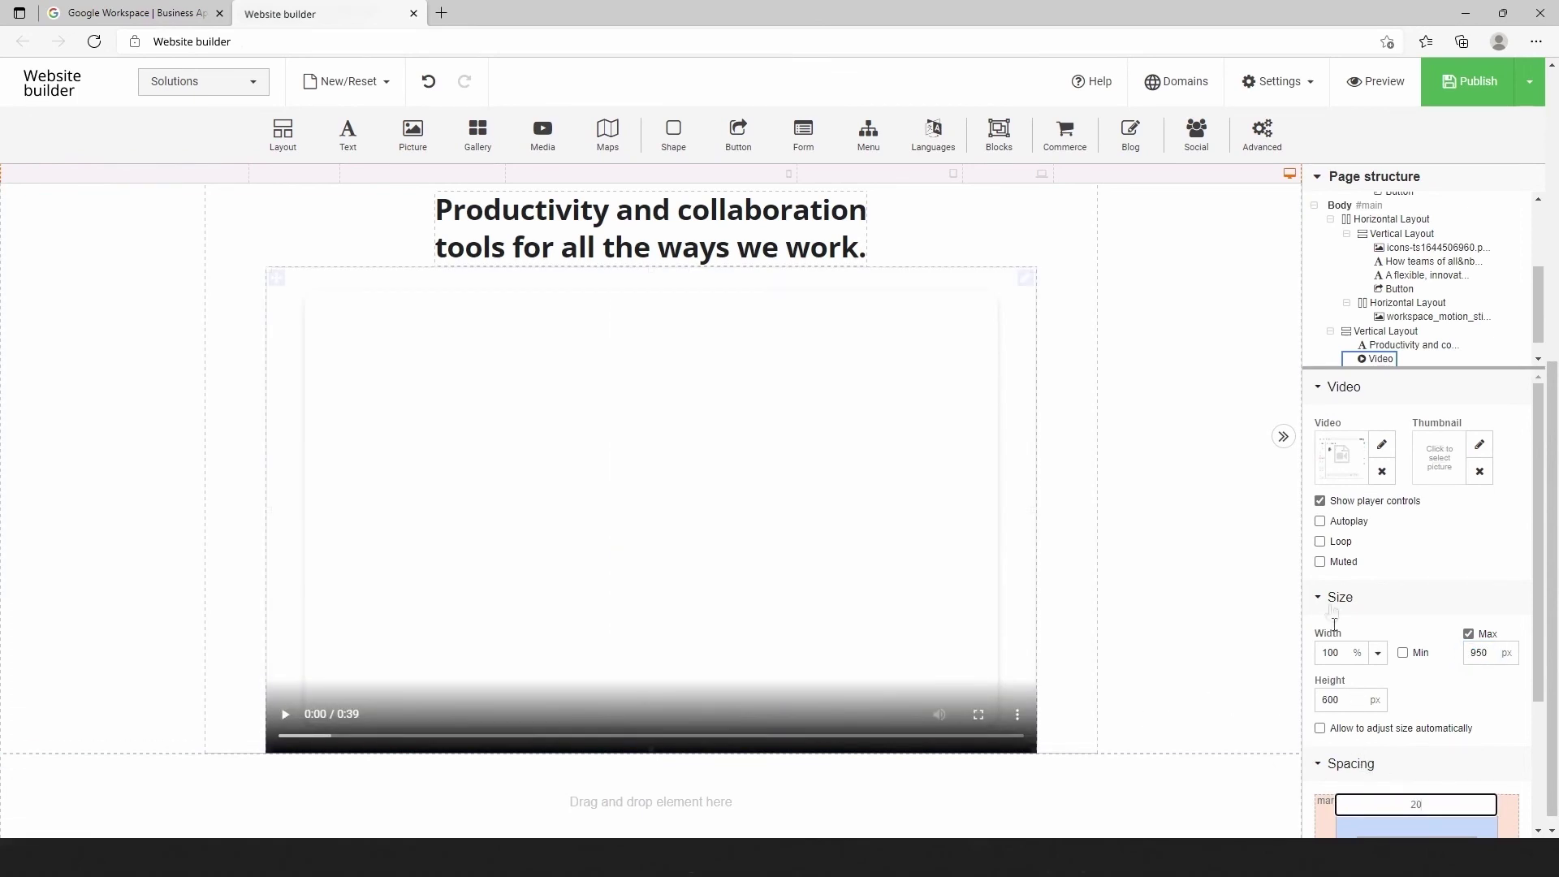
Set the video to autoplay.
left_click(1321, 522)
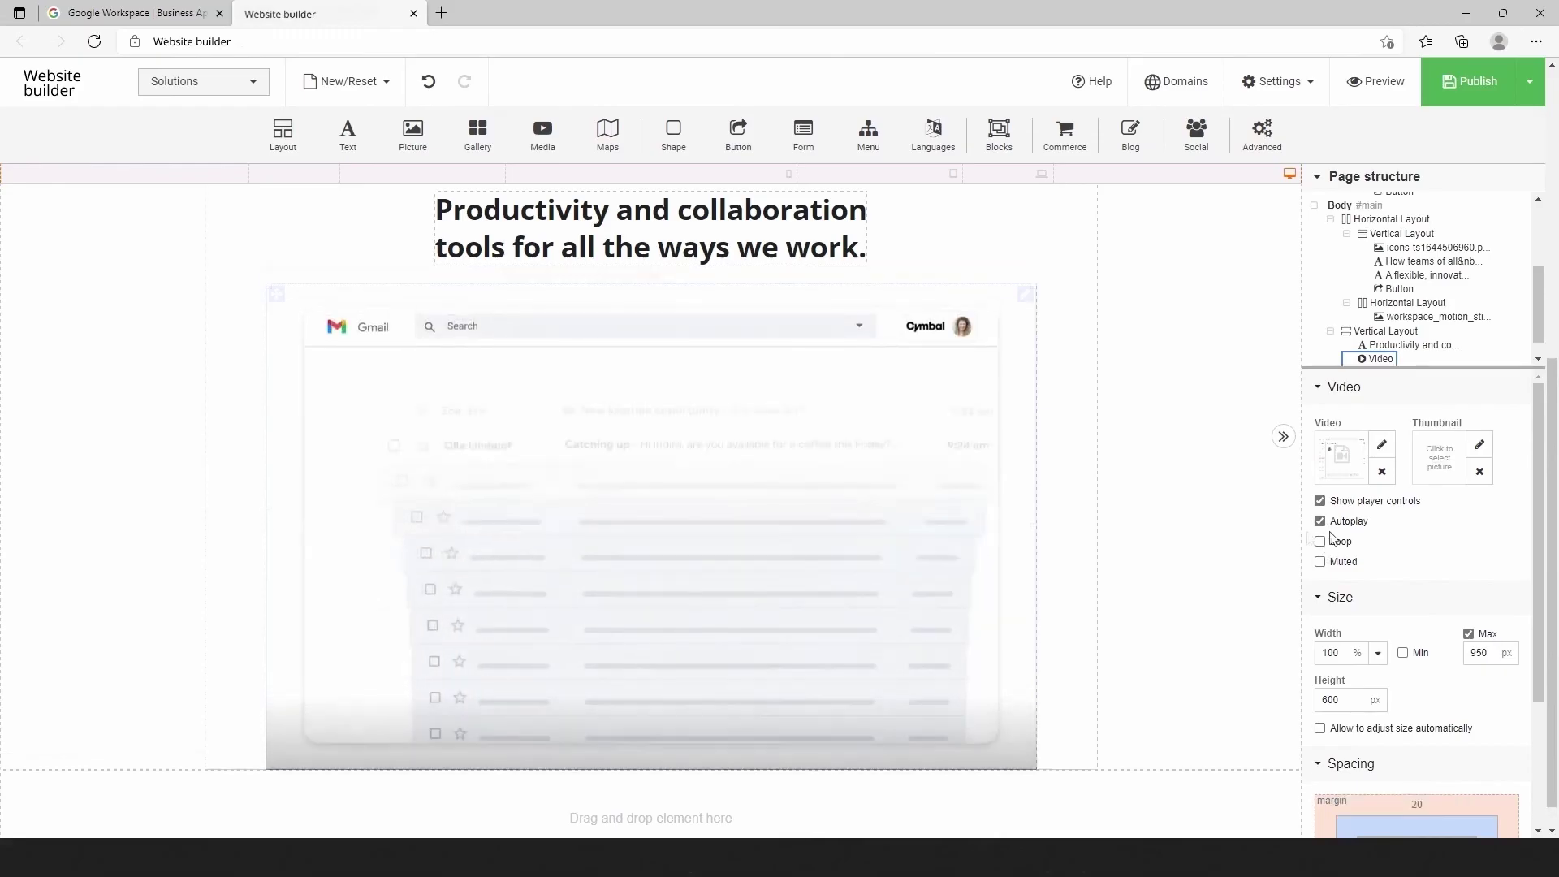
scroll(1080, 494, "up", 2)
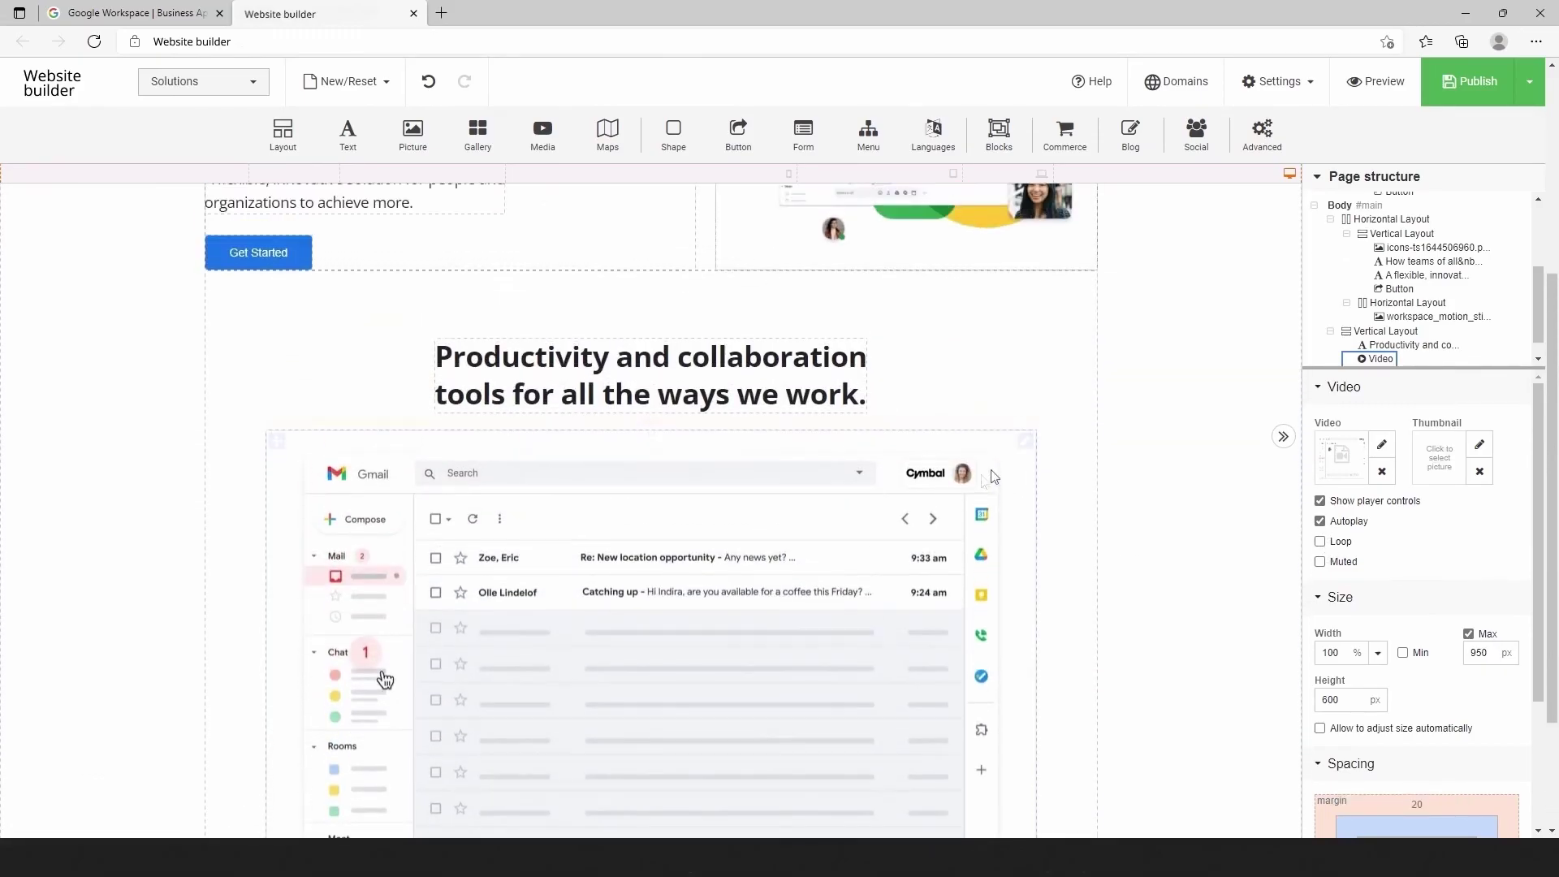
scroll(1003, 486, "down", 2)
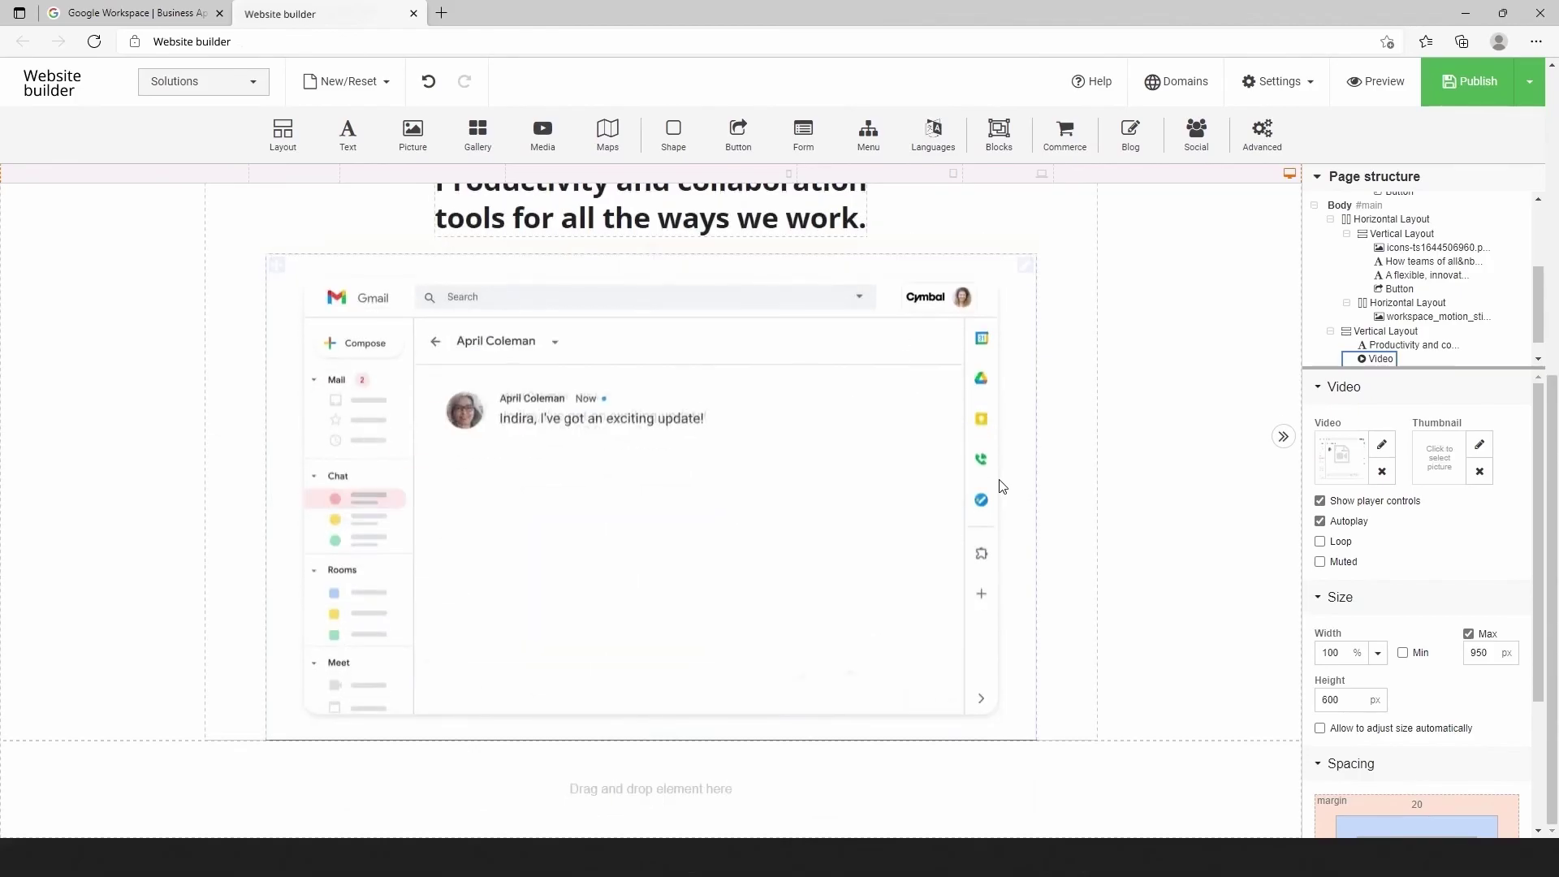
scroll(991, 487, "up", 5)
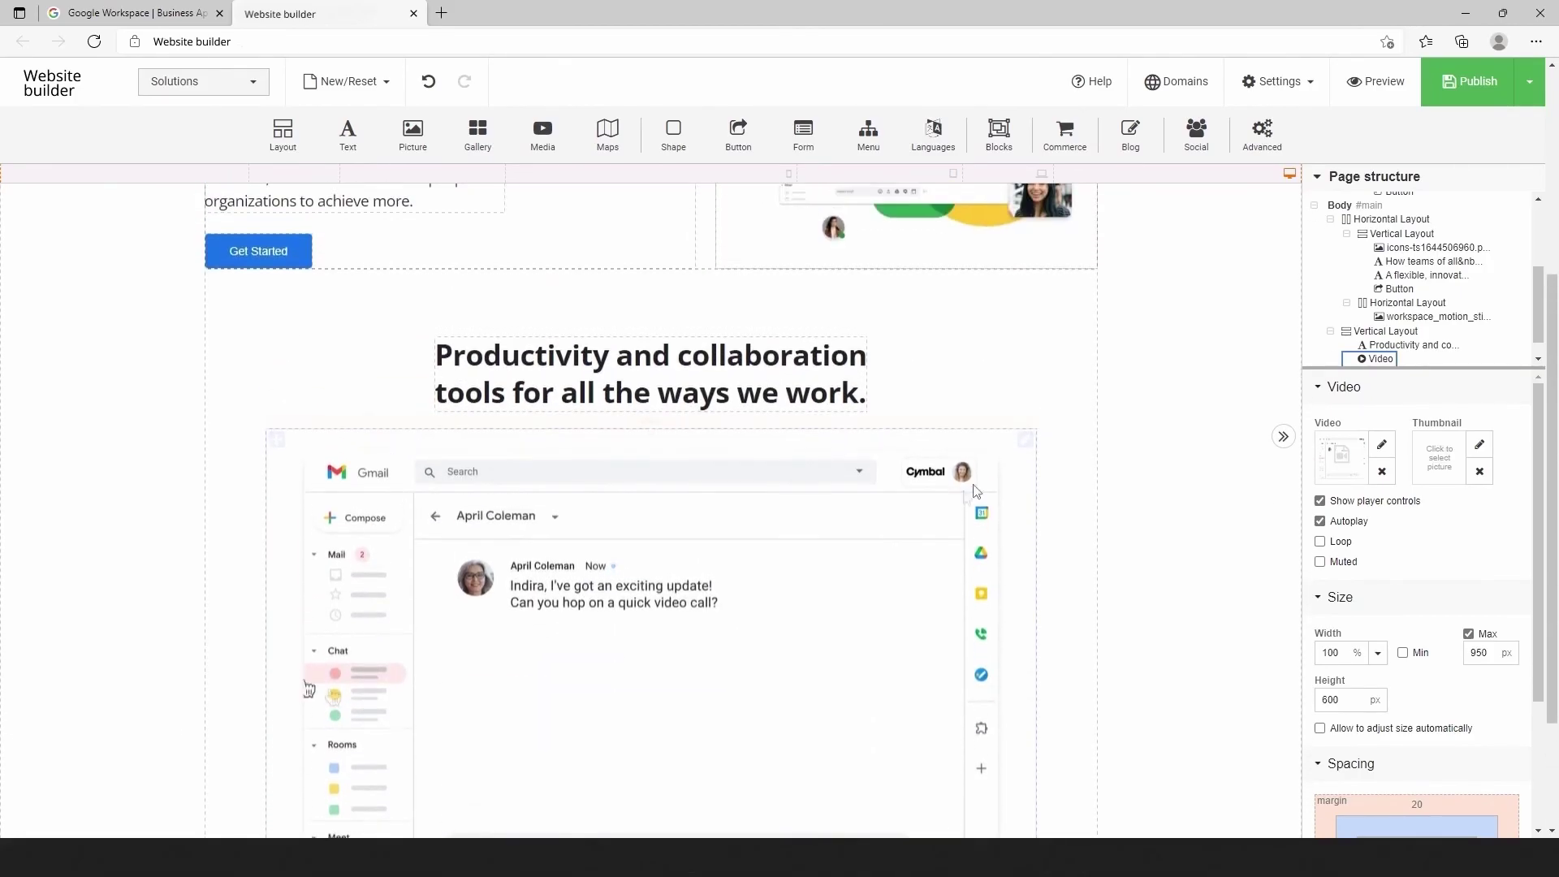
scroll(1007, 428, "up", 1)
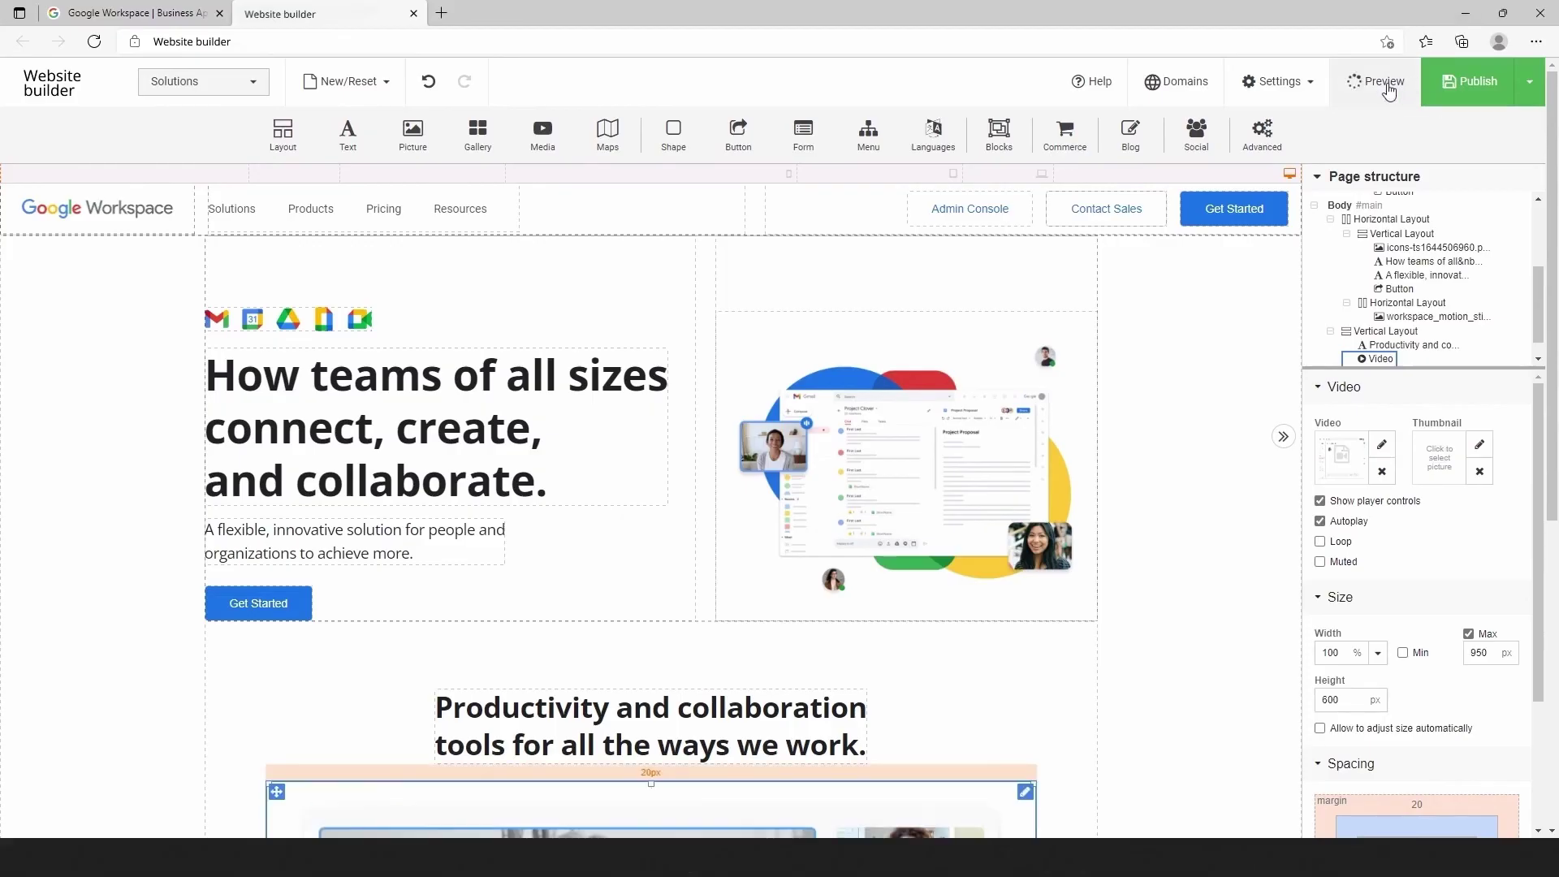
Preview the full page and compare it against the real Google Workspace site.
left_click(1379, 82)
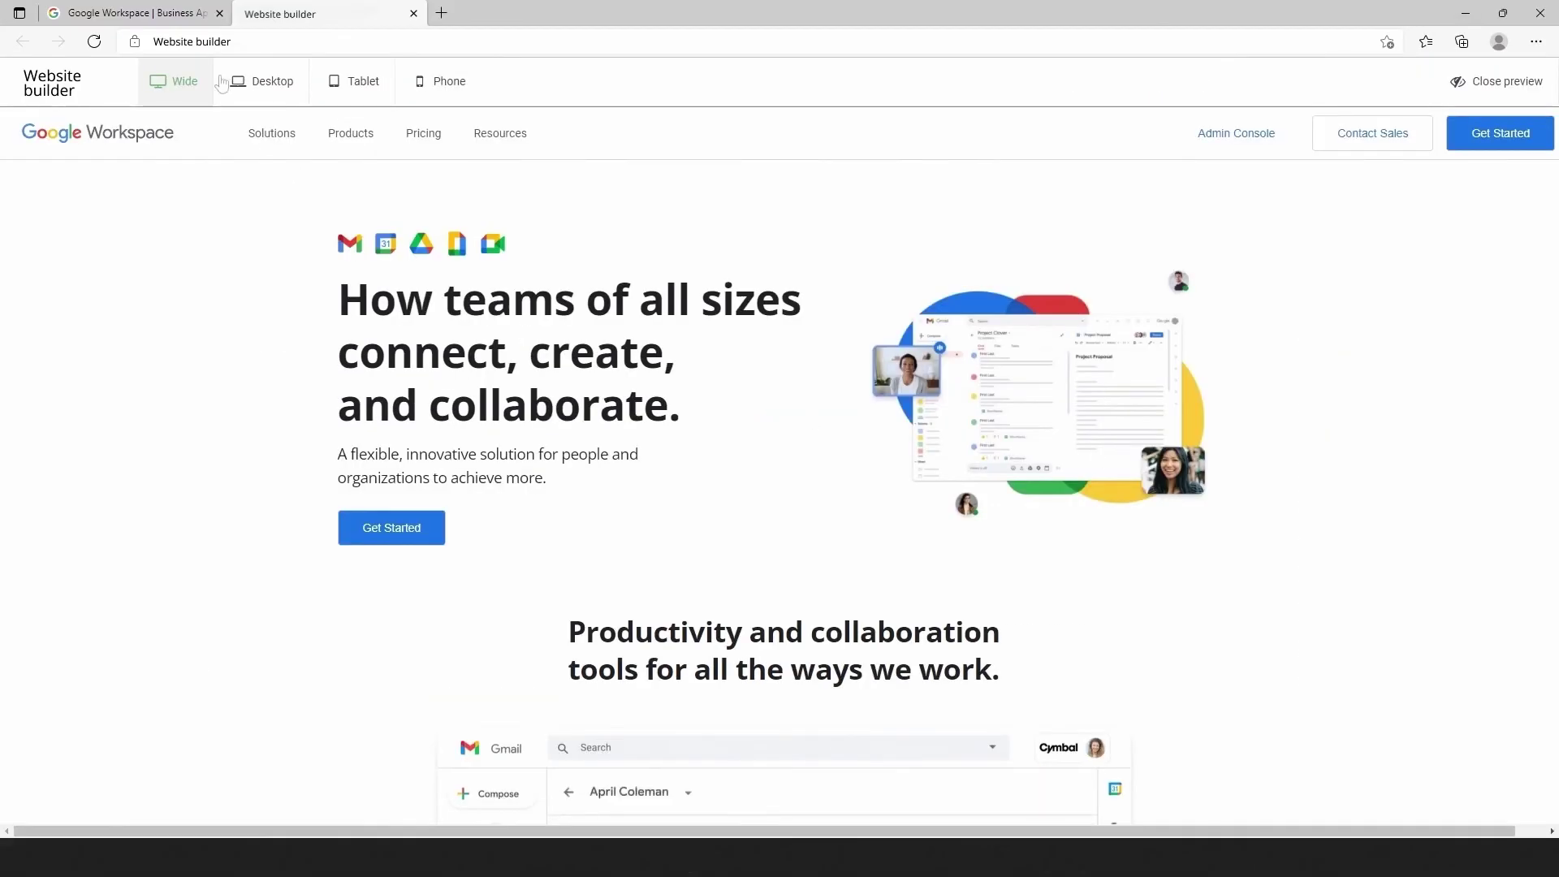
left_click(134, 13)
scroll(367, 211, "down", 3)
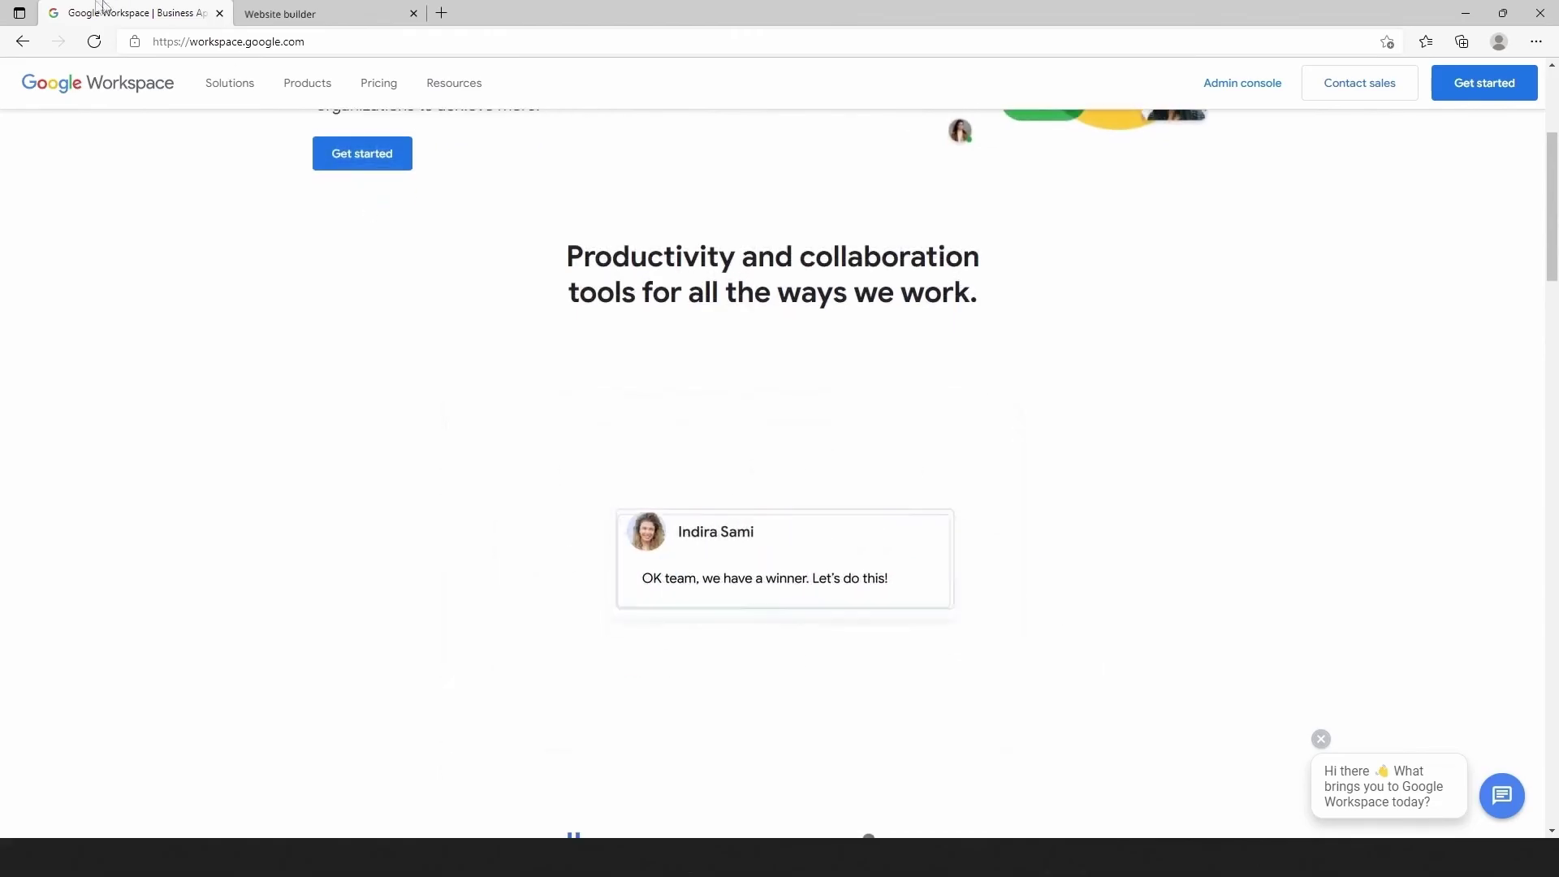
left_click(272, 14)
scroll(521, 275, "down", 4)
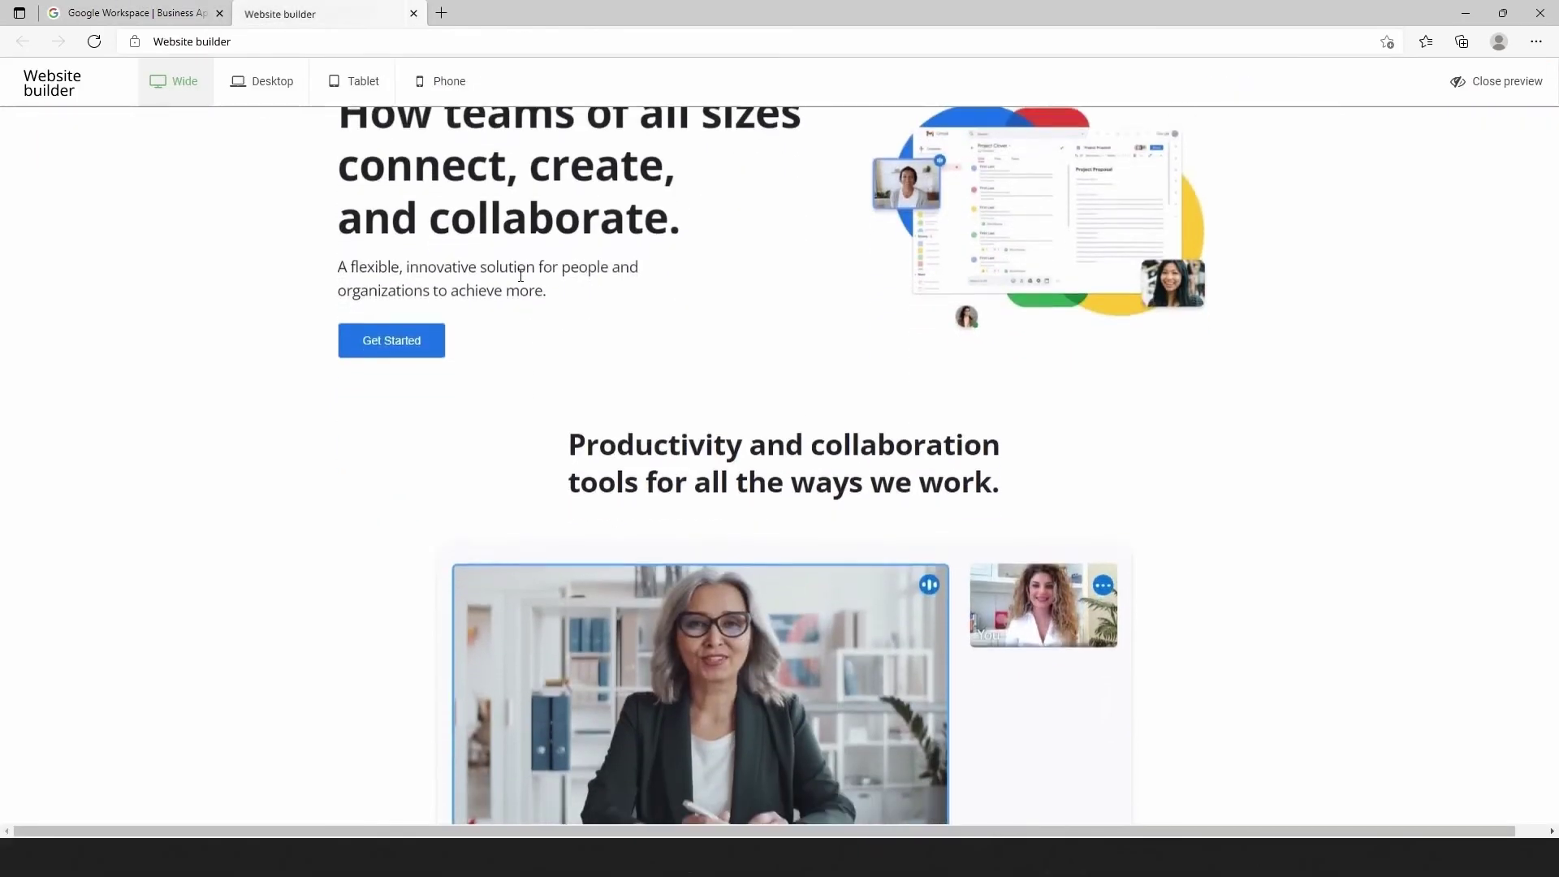